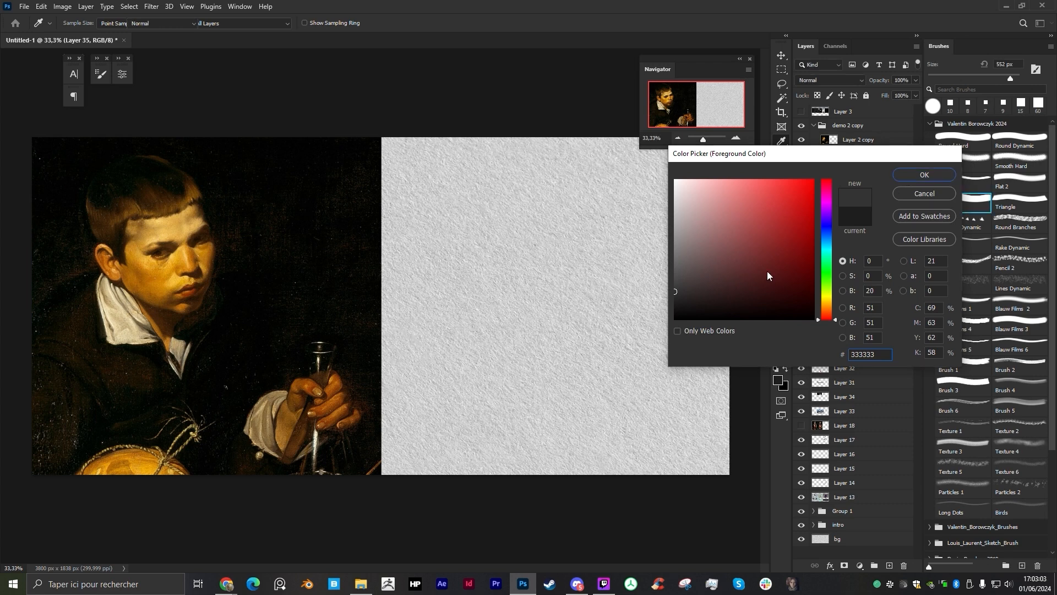
Step: Turn on the grayscale proof view and cover the blank half beside the portrait on Layer 35 with dark grey 161616
{"action": "key", "text": "ctrl+y"}
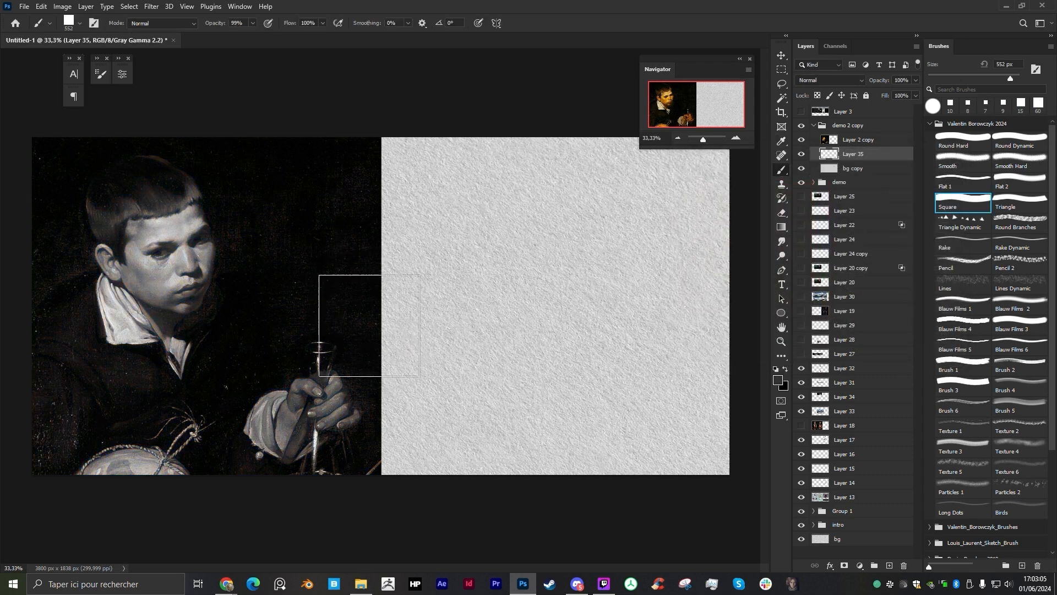
{"action": "left_click", "coordinate": [778, 380]}
{"action": "left_click_drag", "start_coordinate": [706, 265], "coordinate": [646, 308]}
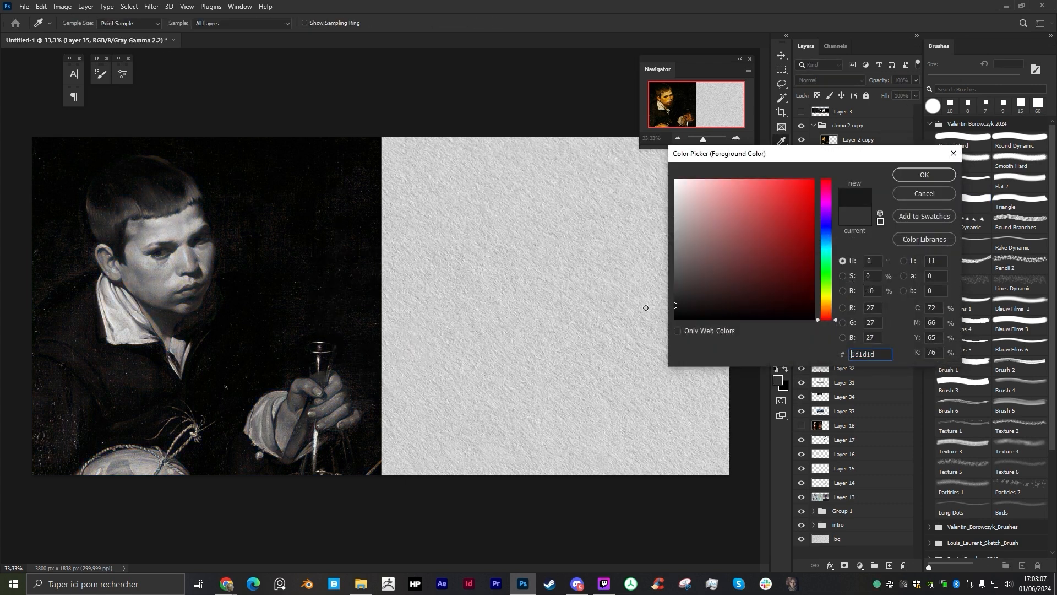
{"action": "left_click", "coordinate": [907, 174]}
{"action": "mouse_move", "coordinate": [435, 181]}
{"action": "left_mouse_down"}
{"action": "mouse_move", "coordinate": [465, 320]}
{"action": "mouse_move", "coordinate": [528, 444]}
{"action": "mouse_move", "coordinate": [649, 396]}
{"action": "mouse_move", "coordinate": [718, 439]}
{"action": "left_mouse_up"}
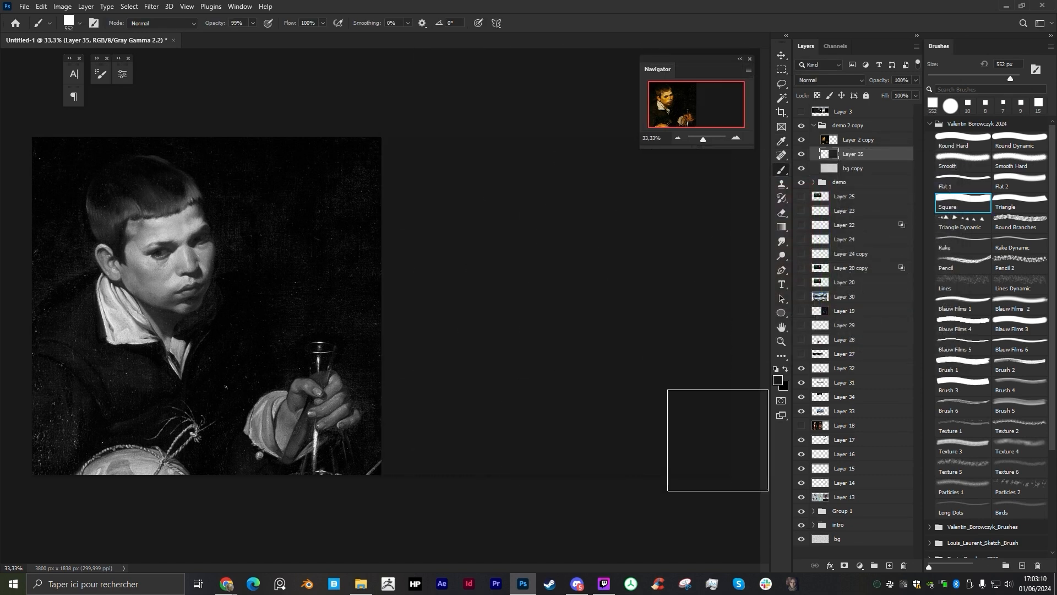
Step: Darken the painted grey background on Layer 35 using Hue/Saturation with a lightness of -56
{"action": "left_click", "coordinate": [778, 379]}
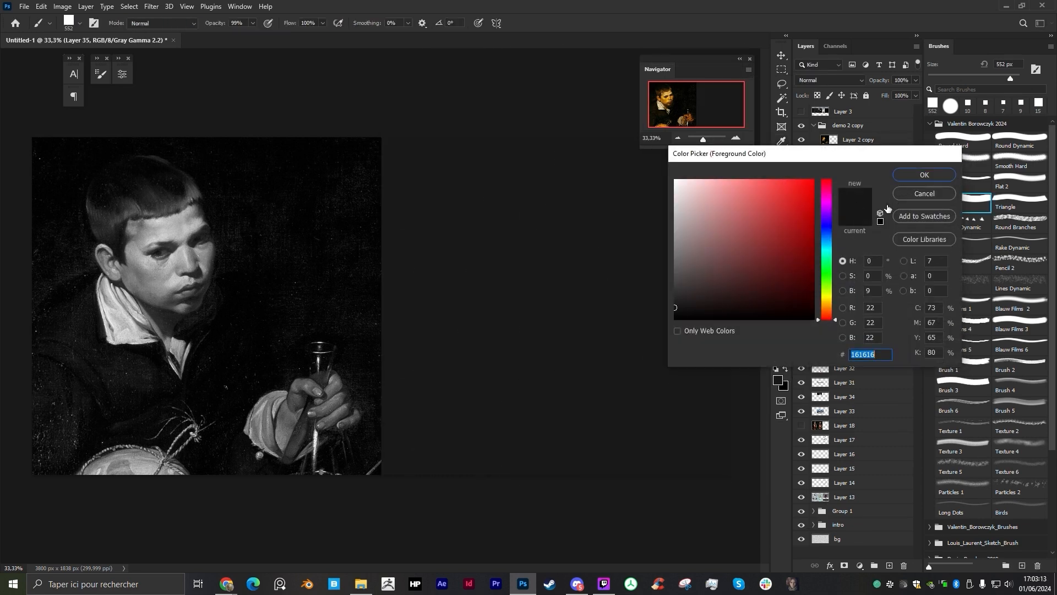
{"action": "left_click", "coordinate": [919, 174]}
{"action": "key", "text": "ctrl+u"}
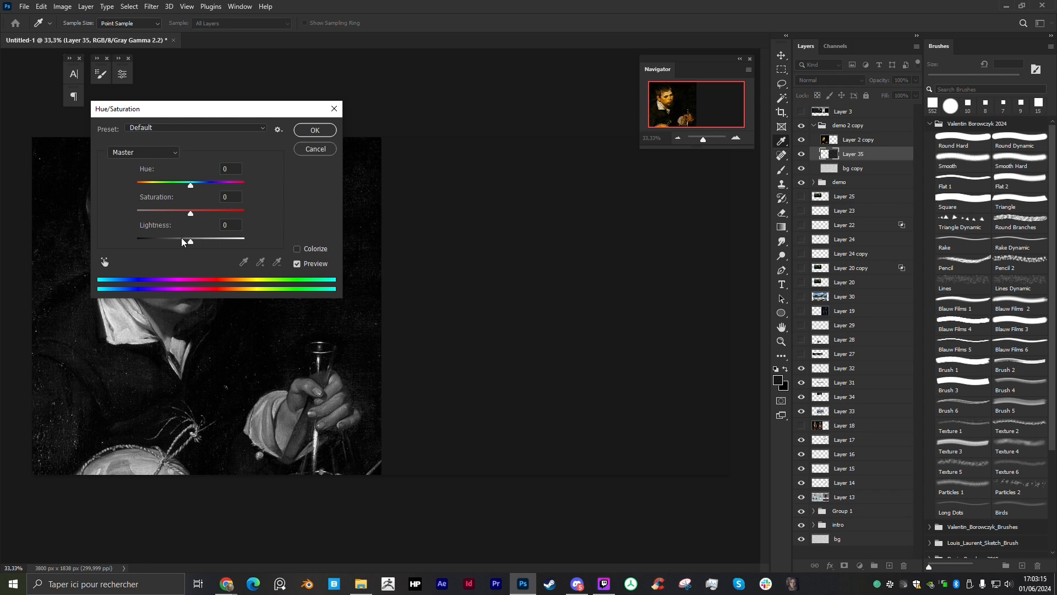
{"action": "left_click_drag", "start_coordinate": [182, 240], "coordinate": [159, 242]}
{"action": "left_click", "coordinate": [315, 130]}
{"action": "key", "text": "ctrl+u"}
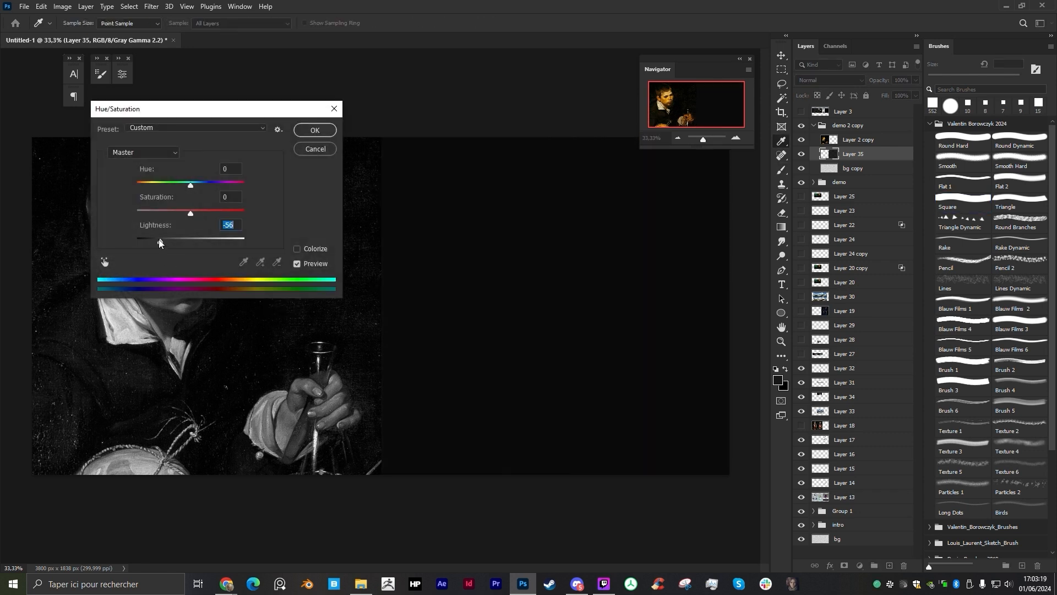
{"action": "left_click", "coordinate": [330, 131]}
{"action": "key", "text": "b"}
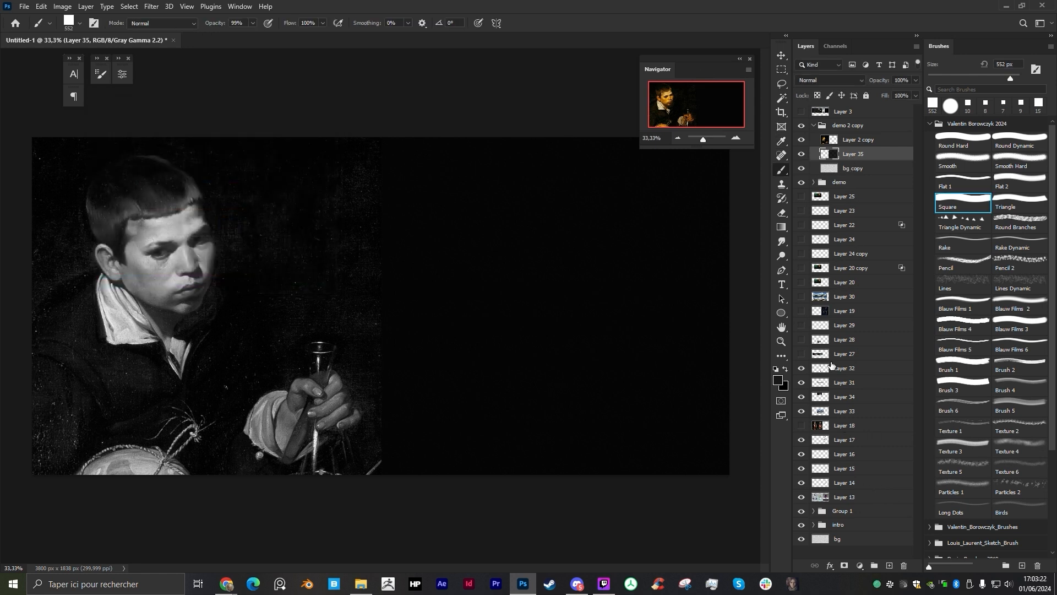
Step: Create a new layer above Layer 35 and choose a mid-grey foreground colour
{"action": "left_click", "coordinate": [782, 55]}
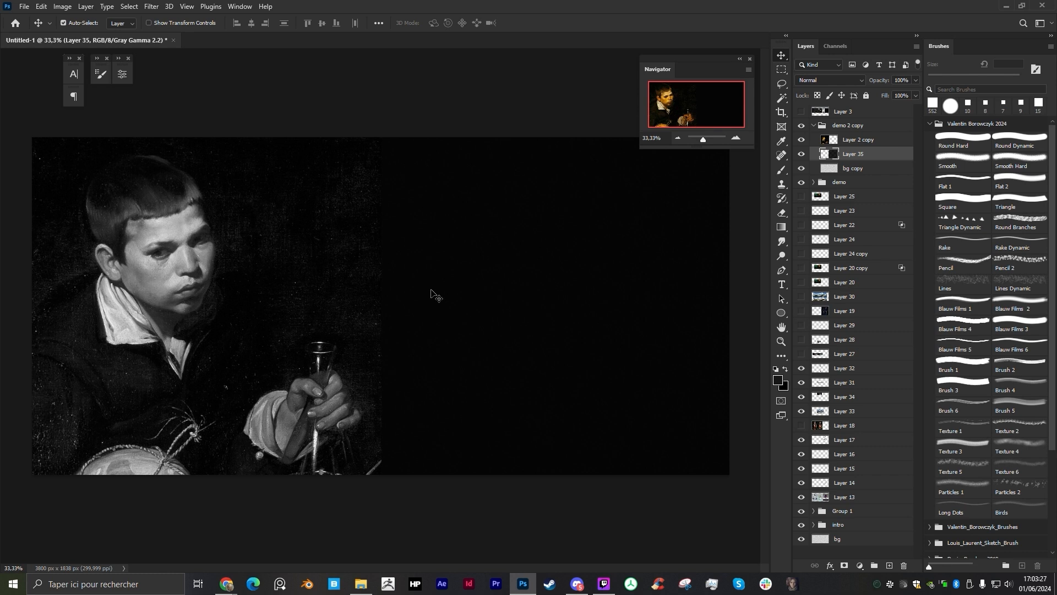
{"action": "left_click", "coordinate": [889, 565]}
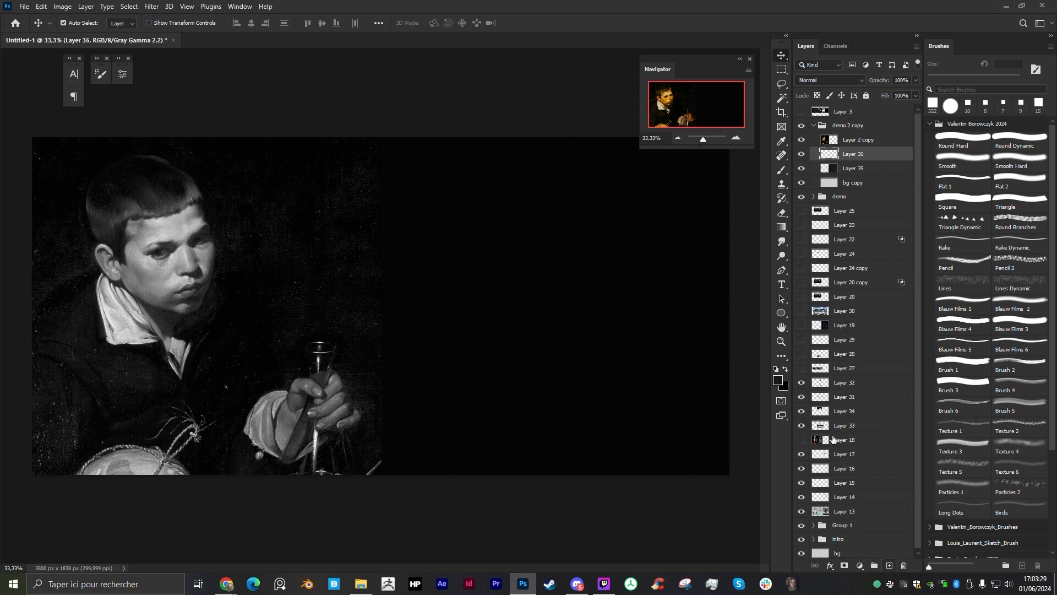
{"action": "left_click", "coordinate": [777, 380]}
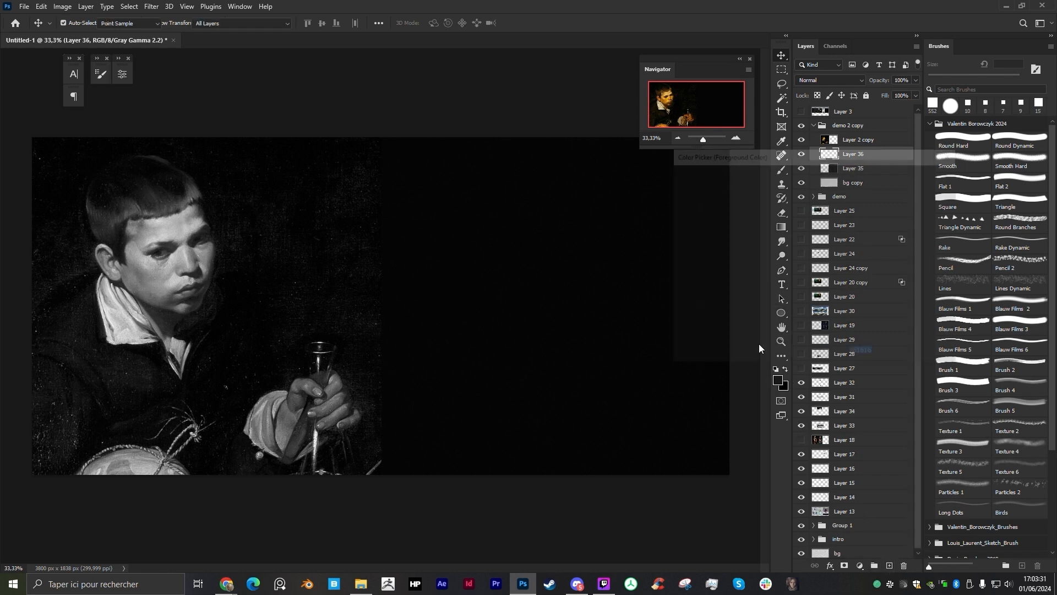
{"action": "left_click_drag", "start_coordinate": [723, 281], "coordinate": [675, 242]}
{"action": "left_click", "coordinate": [923, 176]}
{"action": "key", "text": "v"}
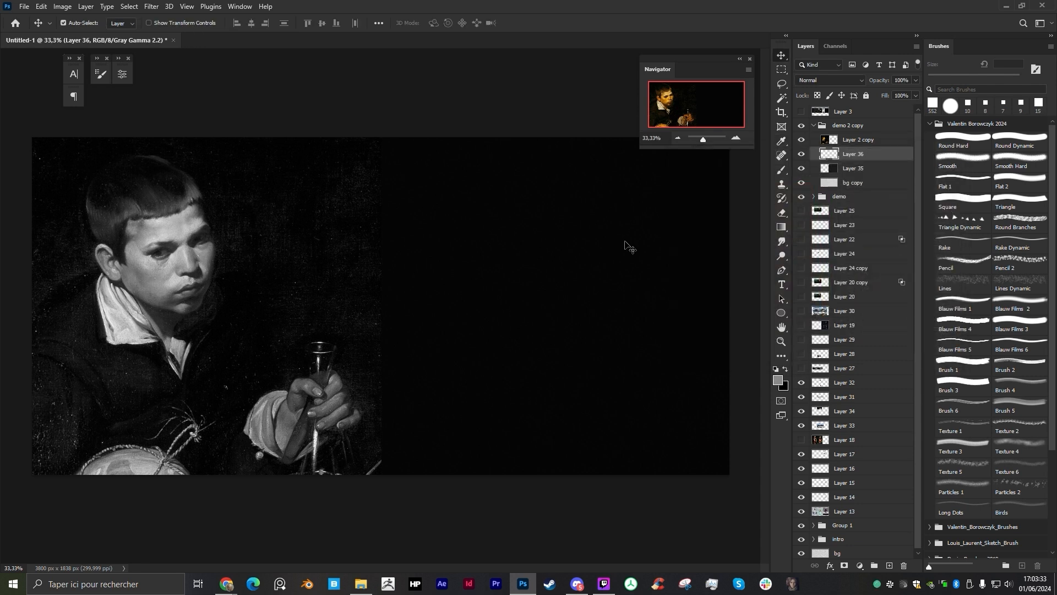
Step: Try a mid-grey stroke on the new layer with the Square brush at 200 px
{"action": "key", "text": "b"}
{"action": "key", "text": "bracketleft"}
{"action": "key", "text": "bracketleft"}
{"action": "key", "text": "bracketleft"}
{"action": "mouse_move", "coordinate": [458, 233]}
{"action": "left_mouse_down"}
{"action": "mouse_move", "coordinate": [621, 352]}
{"action": "mouse_move", "coordinate": [604, 371]}
{"action": "left_mouse_up"}
{"action": "key", "text": "ctrl+z"}
Step: Try a broad grey shape across the dark background on Layer 35 with the 200 px Square brush
{"action": "left_click", "coordinate": [850, 168]}
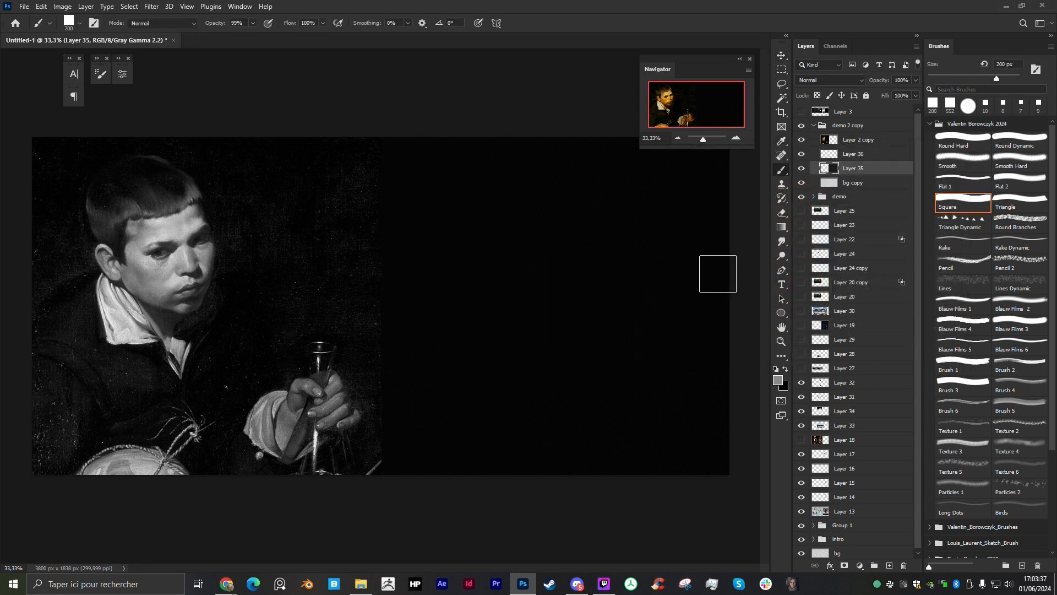
{"action": "mouse_move", "coordinate": [443, 234]}
{"action": "left_mouse_down"}
{"action": "mouse_move", "coordinate": [595, 293]}
{"action": "mouse_move", "coordinate": [586, 360]}
{"action": "left_mouse_up"}
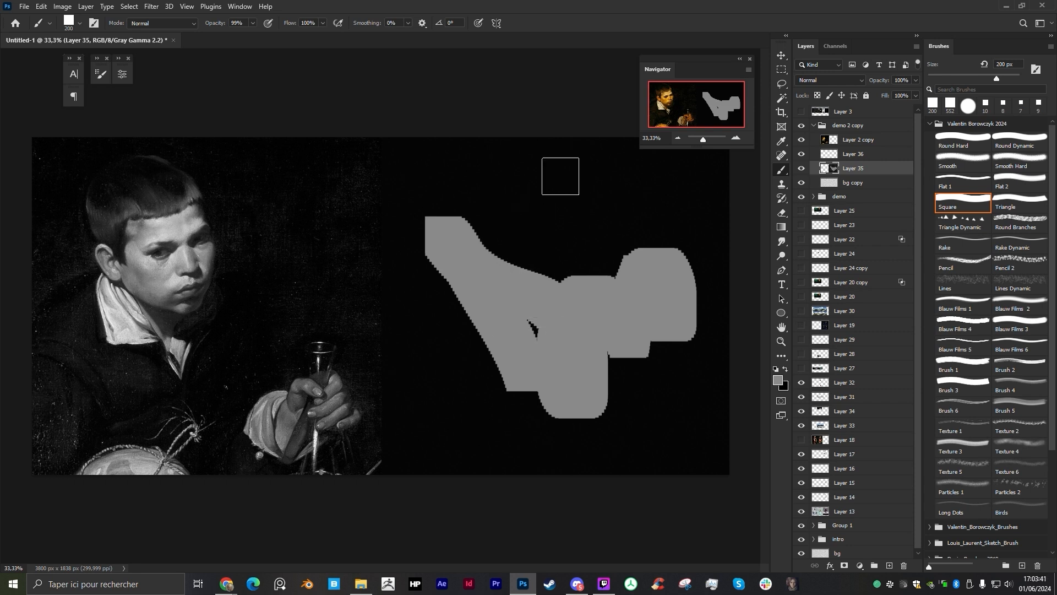
{"action": "key", "text": "w"}
{"action": "left_click", "coordinate": [571, 416]}
{"action": "key", "text": "ctrl+z"}
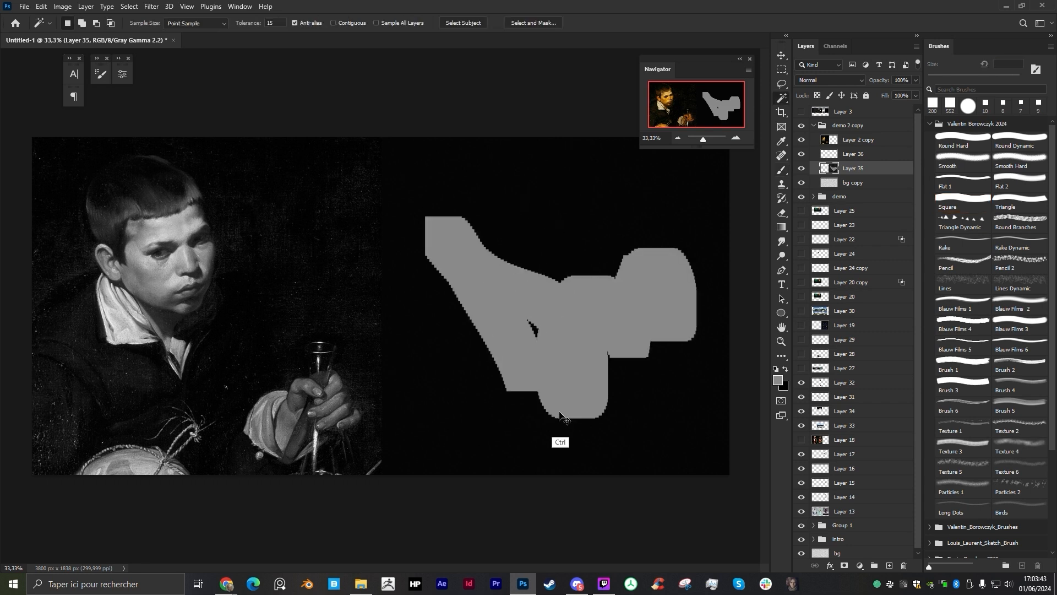
{"action": "key", "text": "ctrl+z"}
Step: Delete the empty Layer 36 and set the foreground colour to grey 646464
{"action": "left_click", "coordinate": [871, 155]}
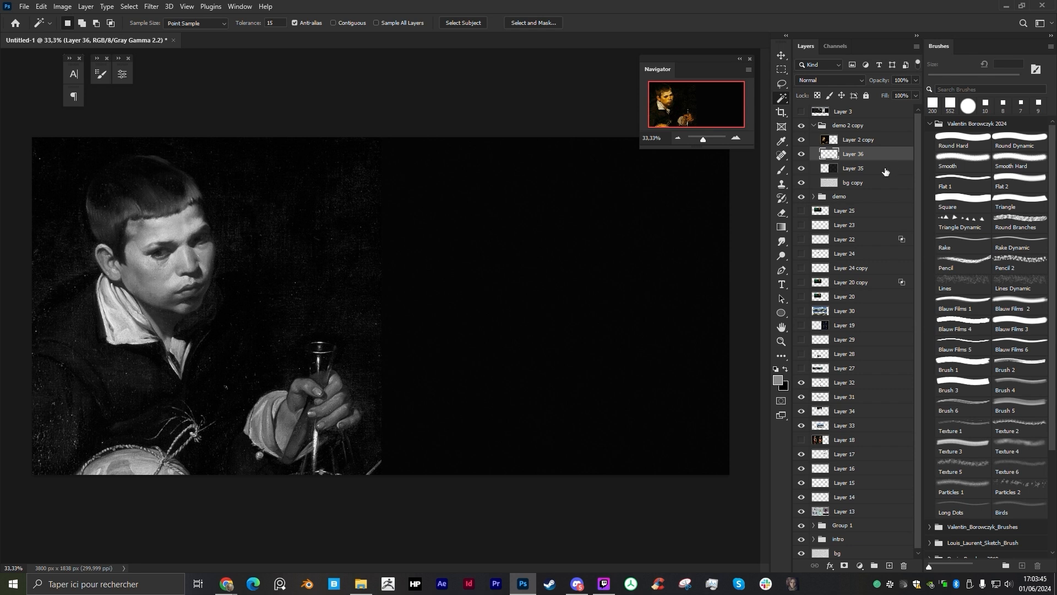
{"action": "key", "text": "Delete"}
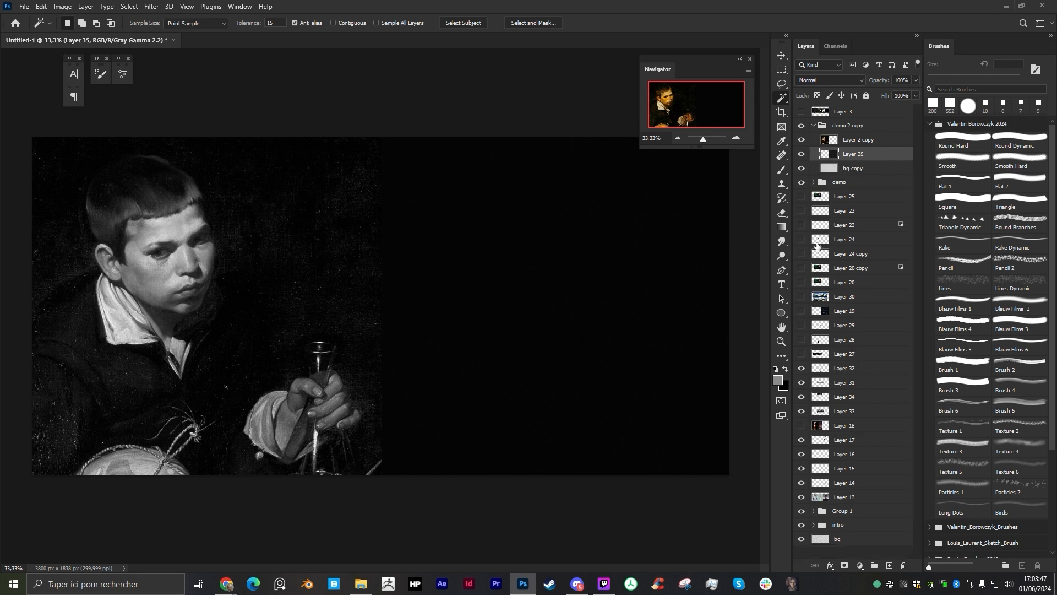
{"action": "key", "text": "i"}
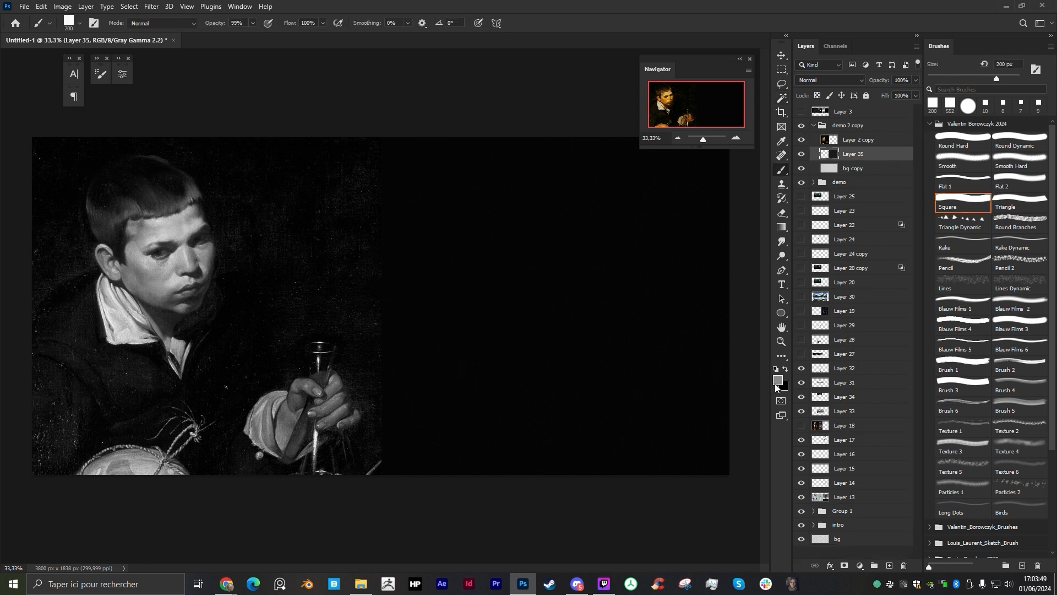
{"action": "left_click", "coordinate": [778, 380]}
{"action": "left_click_drag", "start_coordinate": [710, 286], "coordinate": [642, 263]}
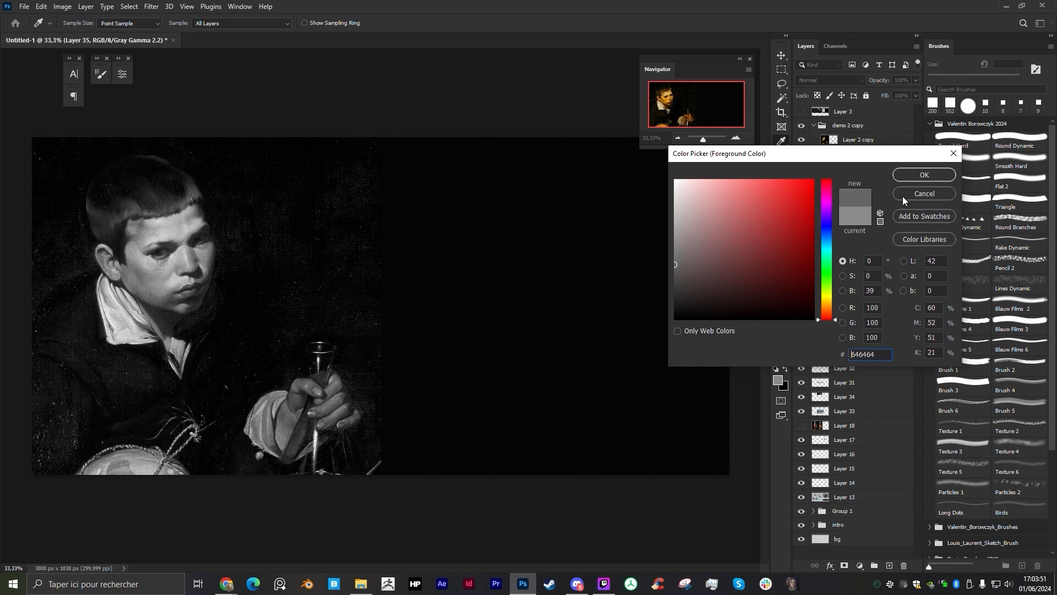
{"action": "key", "text": "Return"}
{"action": "key", "text": "b"}
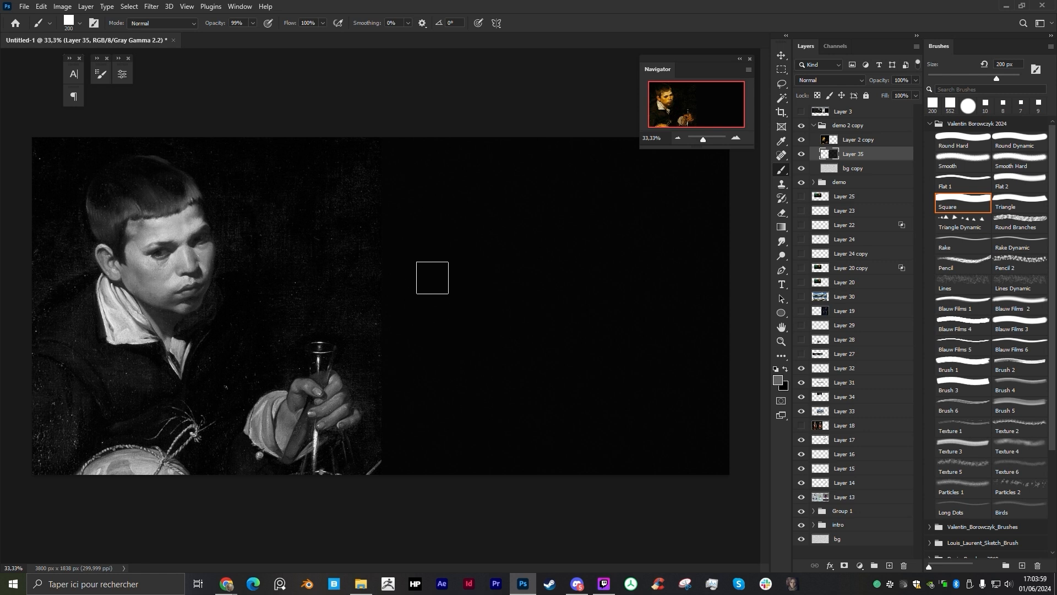
Step: Try short grey strokes on the dark background with smaller Square brush sizes, starting at 125 px
{"action": "key", "text": "bracketleft"}
{"action": "left_click_drag", "start_coordinate": [433, 277], "coordinate": [436, 327]}
{"action": "key", "text": "ctrl+z"}
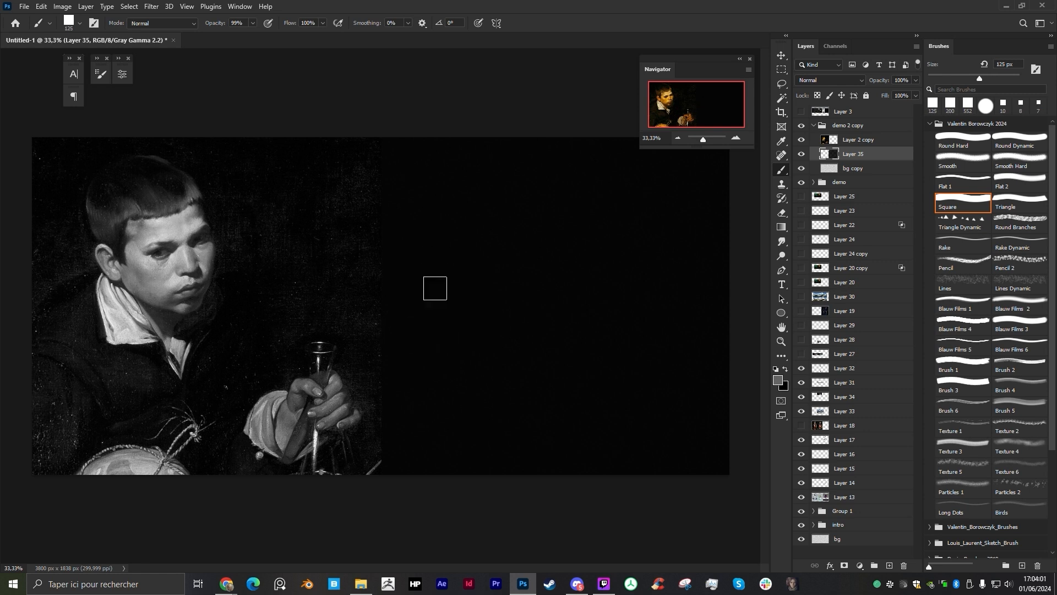
{"action": "key", "text": "bracketright"}
{"action": "left_click_drag", "start_coordinate": [446, 288], "coordinate": [453, 328]}
{"action": "key", "text": "ctrl+z"}
Step: Block in the large grey mass of the head on the dark background with the Square brush at 200 px
{"action": "mouse_move", "coordinate": [444, 278]}
{"action": "left_mouse_down"}
{"action": "mouse_move", "coordinate": [458, 345]}
{"action": "mouse_move", "coordinate": [465, 274]}
{"action": "mouse_move", "coordinate": [469, 291]}
{"action": "mouse_move", "coordinate": [462, 221]}
{"action": "mouse_move", "coordinate": [481, 208]}
{"action": "mouse_move", "coordinate": [549, 221]}
{"action": "mouse_move", "coordinate": [495, 296]}
{"action": "mouse_move", "coordinate": [523, 315]}
{"action": "mouse_move", "coordinate": [539, 243]}
{"action": "mouse_move", "coordinate": [550, 239]}
{"action": "mouse_move", "coordinate": [541, 306]}
{"action": "left_mouse_up"}
{"action": "key", "text": "bracketright"}
{"action": "key", "text": "bracketright"}
{"action": "key", "text": "bracketright"}
{"action": "key", "text": "bracketright"}
{"action": "key", "text": "bracketleft"}
{"action": "key", "text": "ctrl+z"}
{"action": "mouse_move", "coordinate": [496, 260]}
{"action": "left_mouse_down"}
{"action": "mouse_move", "coordinate": [557, 239]}
{"action": "mouse_move", "coordinate": [540, 308]}
{"action": "mouse_move", "coordinate": [498, 297]}
{"action": "mouse_move", "coordinate": [503, 309]}
{"action": "mouse_move", "coordinate": [562, 231]}
{"action": "mouse_move", "coordinate": [542, 289]}
{"action": "left_mouse_up"}
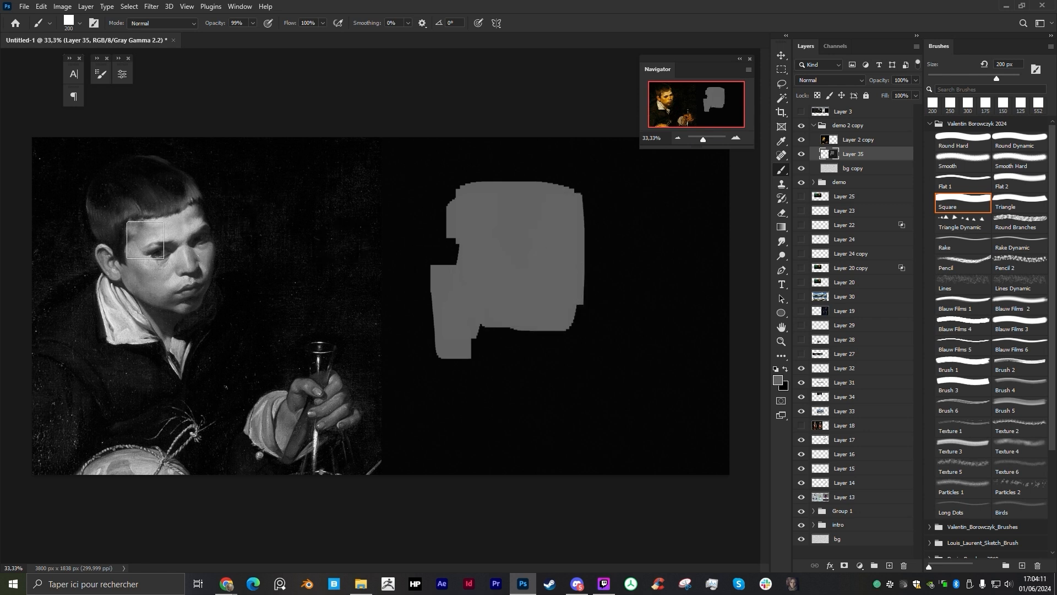
Step: Extend the grey head mass down along the back of the jaw and neck with the Square brush
{"action": "key", "text": "bracketleft"}
{"action": "key", "text": "bracketleft"}
{"action": "left_click_drag", "start_coordinate": [456, 295], "coordinate": [478, 360]}
{"action": "key", "text": "bracketright"}
{"action": "key", "text": "bracketright"}
{"action": "left_click_drag", "start_coordinate": [466, 318], "coordinate": [482, 342]}
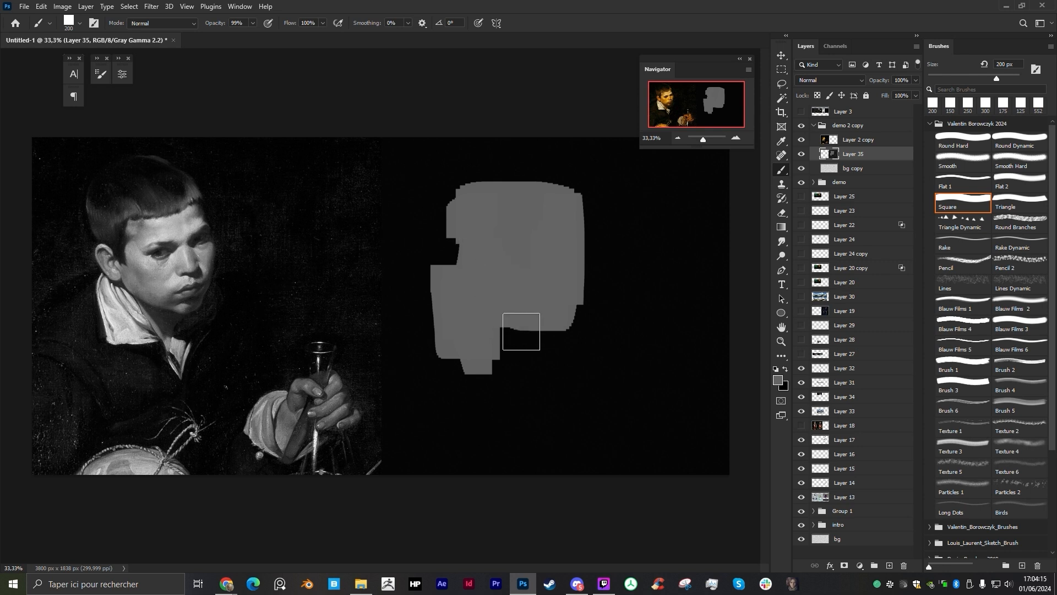
Step: Try small grey strokes for the collar below the chin with the Square brush at 150 px
{"action": "key", "text": "bracketleft"}
{"action": "key", "text": "bracketleft"}
{"action": "mouse_move", "coordinate": [532, 366]}
{"action": "left_mouse_down"}
{"action": "mouse_move", "coordinate": [529, 358]}
{"action": "mouse_move", "coordinate": [548, 380]}
{"action": "left_mouse_up"}
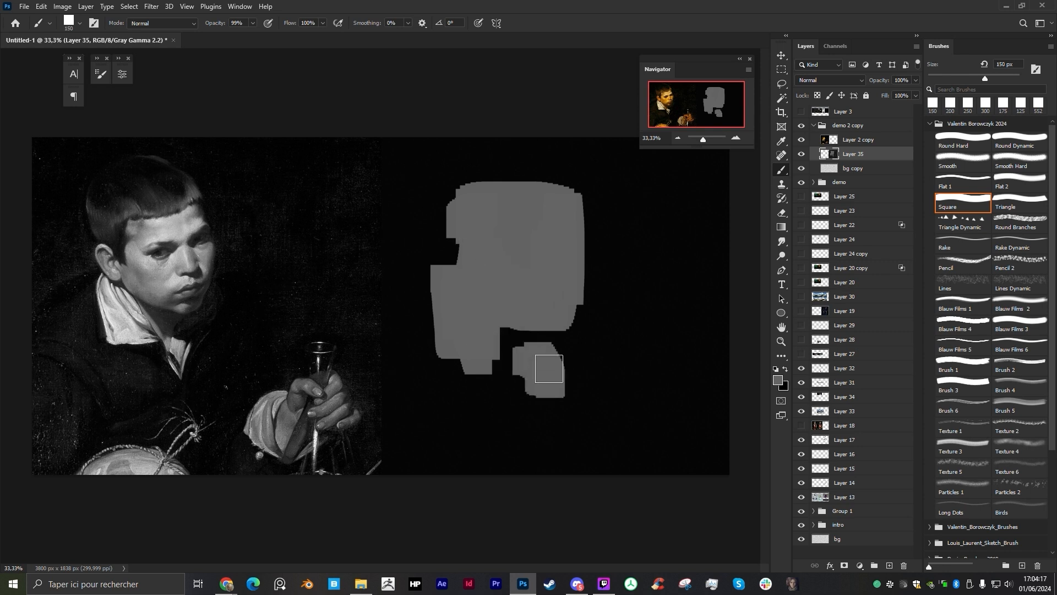
{"action": "key", "text": "bracketright"}
{"action": "key", "text": "bracketright"}
{"action": "key", "text": "ctrl+z"}
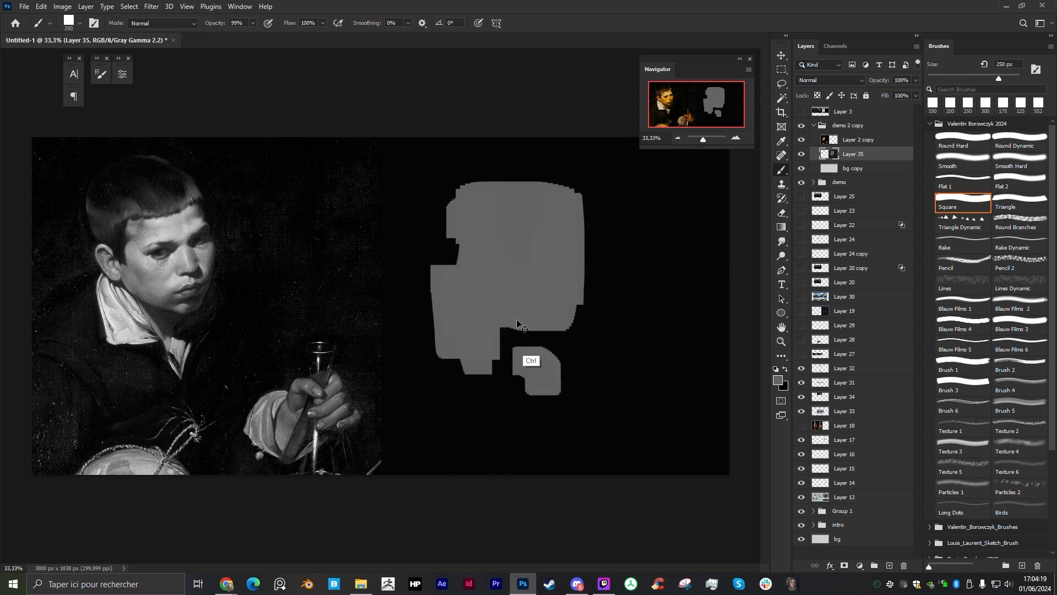
{"action": "key", "text": "ctrl+z"}
Step: Block in the collar, hand and drum masses in grey and fill out the side of the head, enlarging the Square brush to 300 px
{"action": "left_click_drag", "start_coordinate": [518, 326], "coordinate": [542, 359]}
{"action": "key", "text": "bracketleft"}
{"action": "key", "text": "bracketright"}
{"action": "key", "text": "bracketright"}
{"action": "mouse_move", "coordinate": [668, 434]}
{"action": "left_mouse_down"}
{"action": "mouse_move", "coordinate": [708, 432]}
{"action": "mouse_move", "coordinate": [633, 435]}
{"action": "left_mouse_up"}
{"action": "left_click_drag", "start_coordinate": [423, 458], "coordinate": [498, 478]}
{"action": "key", "text": "ctrl+z"}
{"action": "mouse_move", "coordinate": [455, 193]}
{"action": "left_mouse_down"}
{"action": "mouse_move", "coordinate": [456, 257]}
{"action": "mouse_move", "coordinate": [552, 276]}
{"action": "left_mouse_up"}
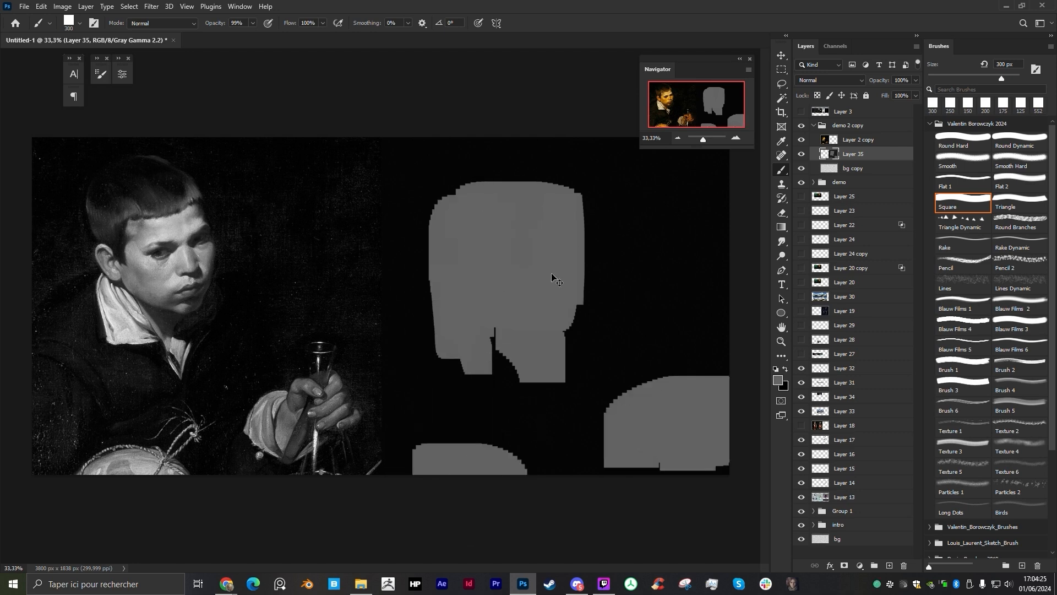
Step: Switch the canvas to full-screen mode with the menu bar
{"action": "key", "text": "ctrl+plus"}
{"action": "left_click_drag", "start_coordinate": [502, 304], "coordinate": [528, 368]}
{"action": "key", "text": "ctrl+minus"}
{"action": "key", "text": "f"}
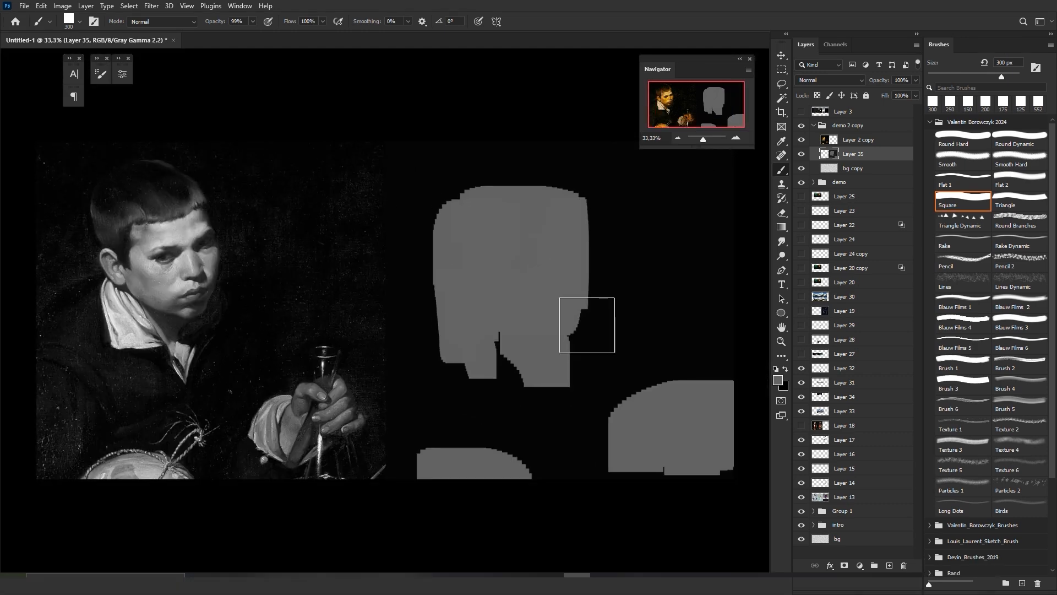
{"action": "key", "text": "ctrl+plus"}
{"action": "left_click_drag", "start_coordinate": [661, 360], "coordinate": [552, 394]}
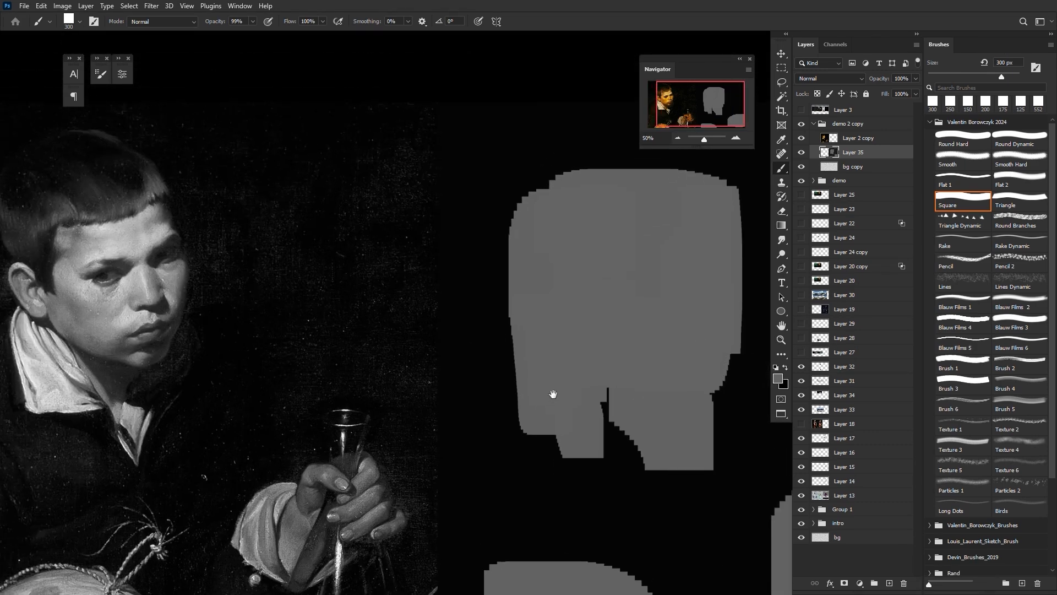
{"action": "key", "text": "ctrl+minus"}
Step: Sample the dark background colour and carve a shadow into the side of the grey head with the 150 px Square brush
{"action": "key", "text": "bracketleft"}
{"action": "key", "text": "bracketleft"}
{"action": "key", "text": "bracketleft"}
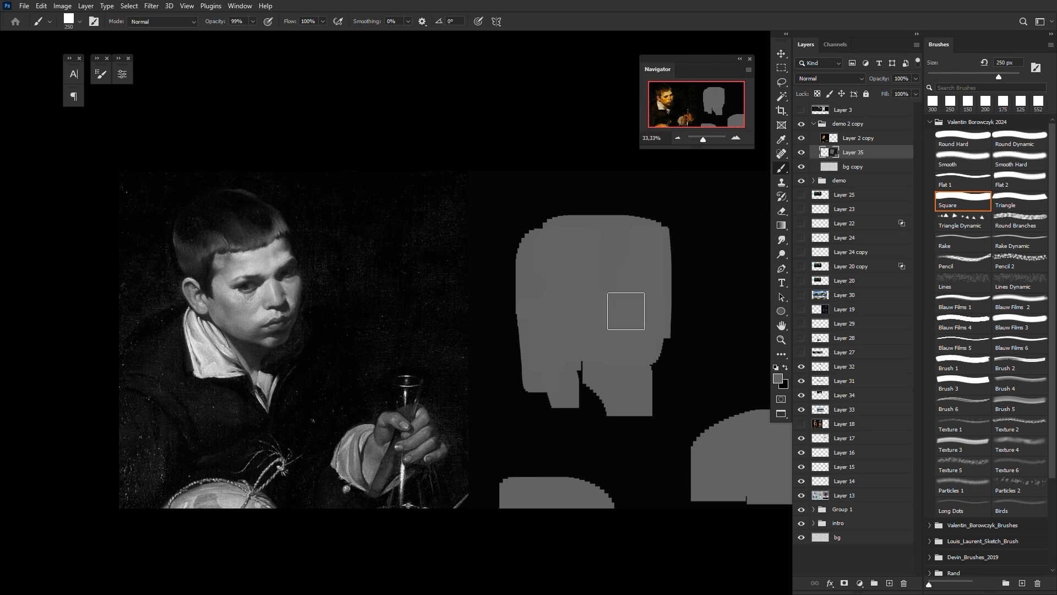
{"action": "left_click_drag", "start_coordinate": [652, 324], "coordinate": [608, 328]}
{"action": "left_click", "coordinate": [652, 317], "text": "alt"}
{"action": "key", "text": "bracketleft"}
{"action": "key", "text": "bracketleft"}
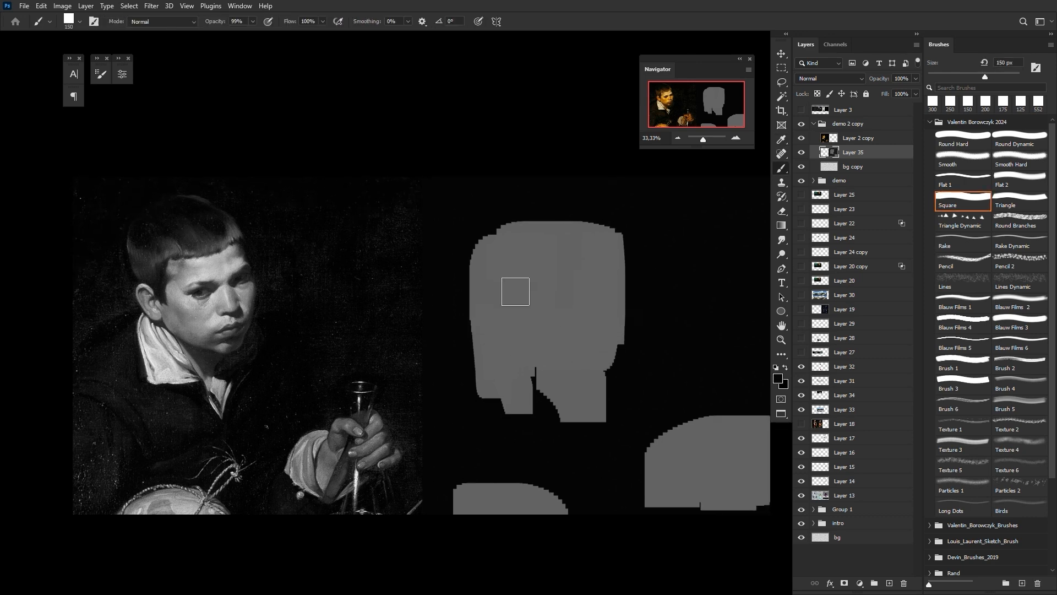
{"action": "mouse_move", "coordinate": [468, 297]}
{"action": "left_mouse_down"}
{"action": "mouse_move", "coordinate": [503, 309]}
{"action": "mouse_move", "coordinate": [497, 280]}
{"action": "mouse_move", "coordinate": [500, 318]}
{"action": "left_mouse_up"}
{"action": "key", "text": "ctrl+z"}
Step: Paint the dark fringe of hair across the top of the grey head with the Square brush at 200 px
{"action": "key", "text": "bracketright"}
{"action": "key", "text": "bracketright"}
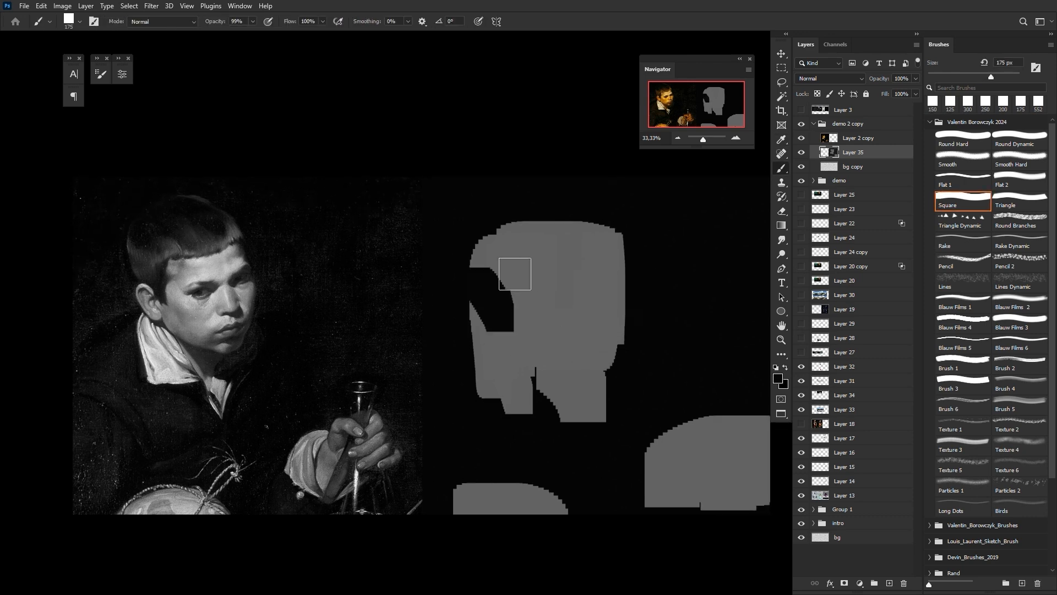
{"action": "key", "text": "bracketright"}
{"action": "left_click_drag", "start_coordinate": [502, 263], "coordinate": [571, 246]}
{"action": "key", "text": "ctrl+z"}
{"action": "left_click_drag", "start_coordinate": [497, 251], "coordinate": [593, 249]}
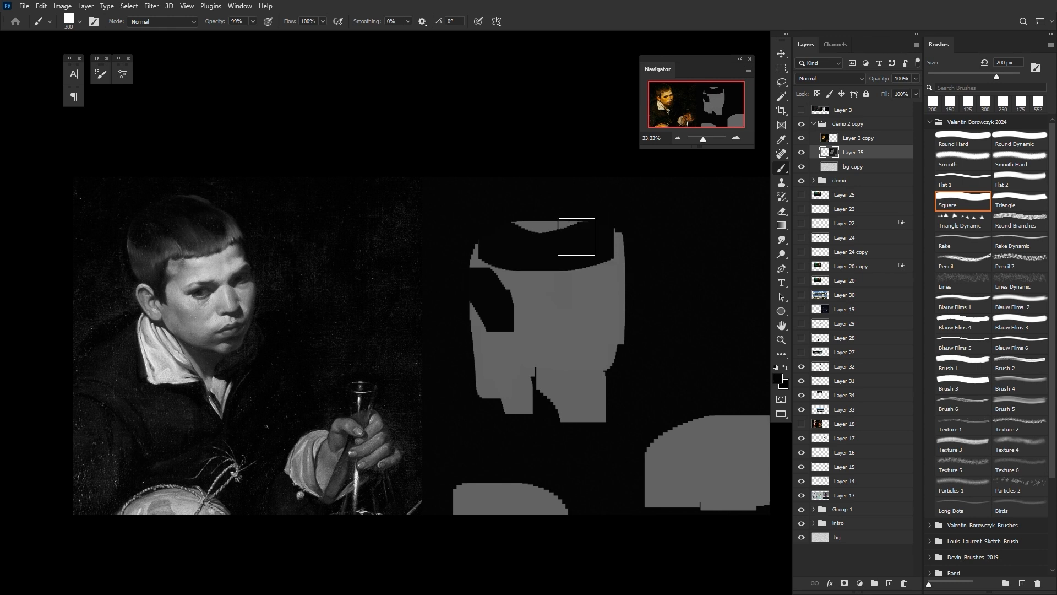
Step: Cover the leftover grey patches along the top and upper edges of the hair, reducing the Square brush to 125 px
{"action": "key", "text": "bracketleft"}
{"action": "key", "text": "bracketleft"}
{"action": "left_click_drag", "start_coordinate": [495, 226], "coordinate": [566, 226]}
{"action": "key", "text": "bracketleft"}
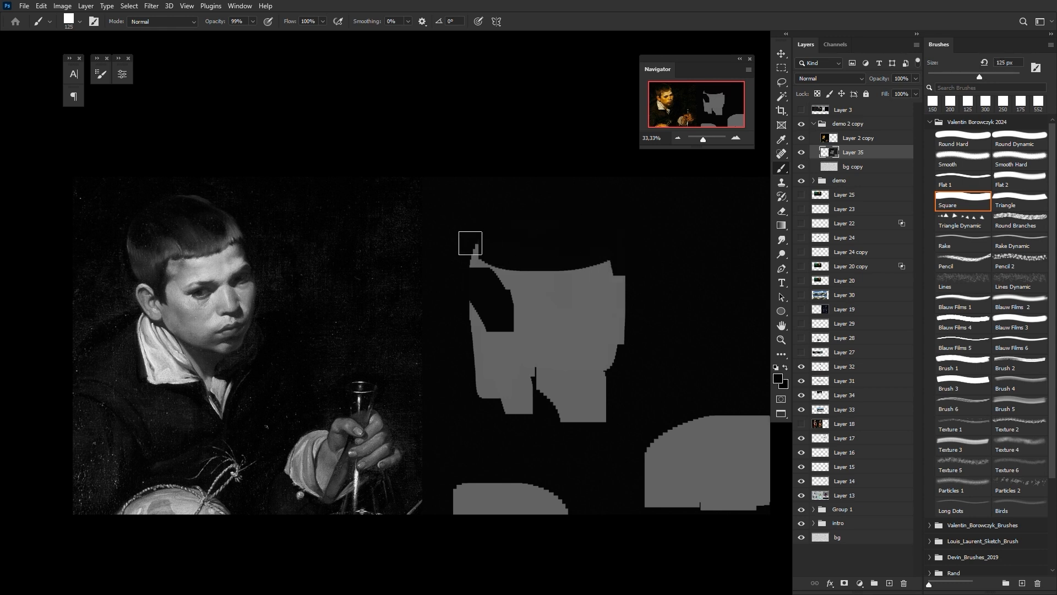
{"action": "left_click", "coordinate": [470, 242]}
Step: Paint the dark eye-socket shadows and the shadow patch below them on the grey face with smaller Square brush sizes
{"action": "key", "text": "bracketleft"}
{"action": "mouse_move", "coordinate": [544, 302]}
{"action": "left_mouse_down"}
{"action": "mouse_move", "coordinate": [556, 310]}
{"action": "mouse_move", "coordinate": [612, 289]}
{"action": "left_mouse_up"}
{"action": "key", "text": "bracketleft"}
{"action": "key", "text": "bracketleft"}
{"action": "left_click_drag", "start_coordinate": [581, 342], "coordinate": [591, 346]}
{"action": "key", "text": "ctrl+z"}
Step: Lasso the blocked-in head and scale the selection down to 84.33%
{"action": "key", "text": "l"}
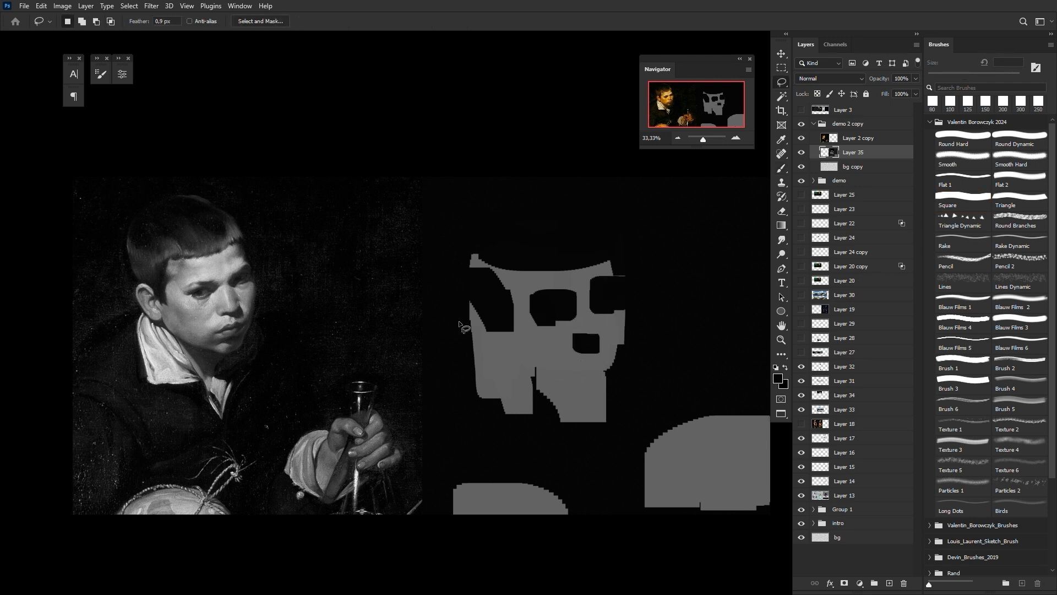
{"action": "mouse_move", "coordinate": [464, 327]}
{"action": "left_mouse_down"}
{"action": "mouse_move", "coordinate": [654, 338]}
{"action": "mouse_move", "coordinate": [481, 423]}
{"action": "mouse_move", "coordinate": [460, 330]}
{"action": "left_mouse_up"}
{"action": "key", "text": "ctrl+t"}
{"action": "left_click_drag", "start_coordinate": [656, 458], "coordinate": [628, 415]}
{"action": "key", "text": "Return"}
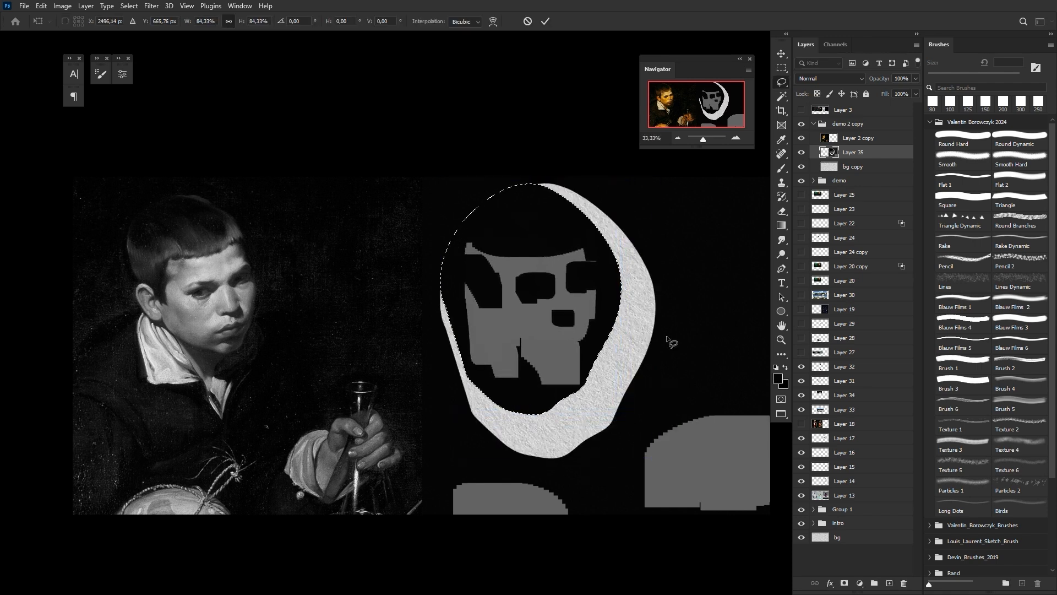
Step: Deselect the scaled head and paint black over the exposed white background around it with the Square brush
{"action": "key", "text": "ctrl+d"}
{"action": "key", "text": "w"}
{"action": "left_click_drag", "start_coordinate": [662, 248], "coordinate": [667, 256]}
{"action": "key", "text": "b"}
{"action": "left_click_drag", "start_coordinate": [535, 181], "coordinate": [634, 228]}
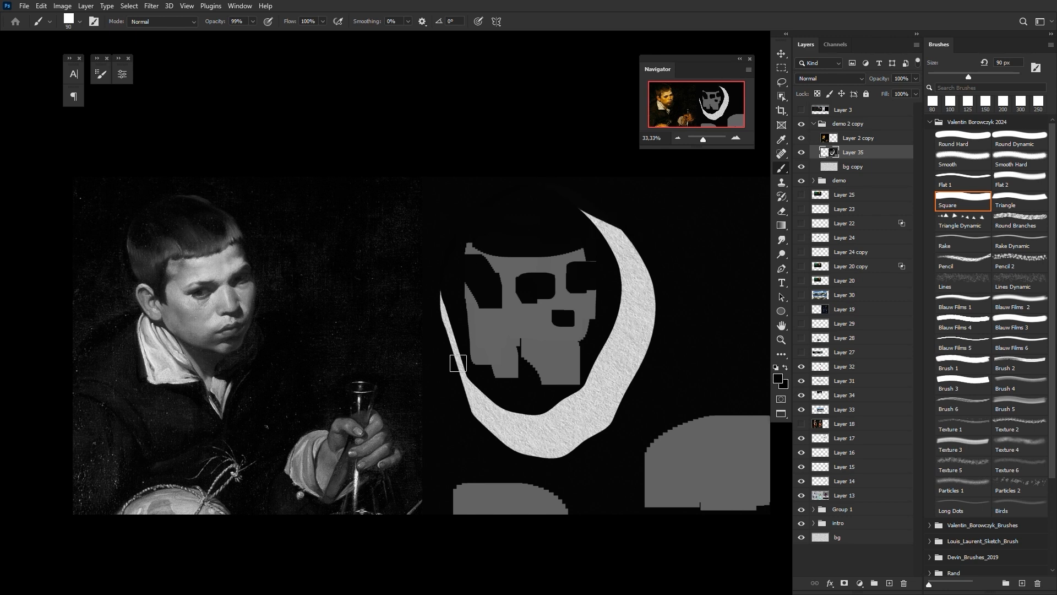
{"action": "key", "text": "bracketright"}
{"action": "key", "text": "bracketright"}
{"action": "mouse_move", "coordinate": [443, 295]}
{"action": "left_mouse_down"}
{"action": "mouse_move", "coordinate": [472, 413]}
{"action": "mouse_move", "coordinate": [523, 446]}
{"action": "left_mouse_up"}
{"action": "key", "text": "bracketright"}
{"action": "mouse_move", "coordinate": [467, 403]}
{"action": "left_mouse_down"}
{"action": "mouse_move", "coordinate": [563, 446]}
{"action": "mouse_move", "coordinate": [597, 403]}
{"action": "mouse_move", "coordinate": [561, 461]}
{"action": "mouse_move", "coordinate": [621, 376]}
{"action": "mouse_move", "coordinate": [559, 413]}
{"action": "mouse_move", "coordinate": [627, 323]}
{"action": "mouse_move", "coordinate": [635, 239]}
{"action": "mouse_move", "coordinate": [612, 206]}
{"action": "mouse_move", "coordinate": [640, 305]}
{"action": "mouse_move", "coordinate": [598, 199]}
{"action": "mouse_move", "coordinate": [619, 277]}
{"action": "mouse_move", "coordinate": [605, 261]}
{"action": "mouse_move", "coordinate": [632, 273]}
{"action": "mouse_move", "coordinate": [619, 396]}
{"action": "left_mouse_up"}
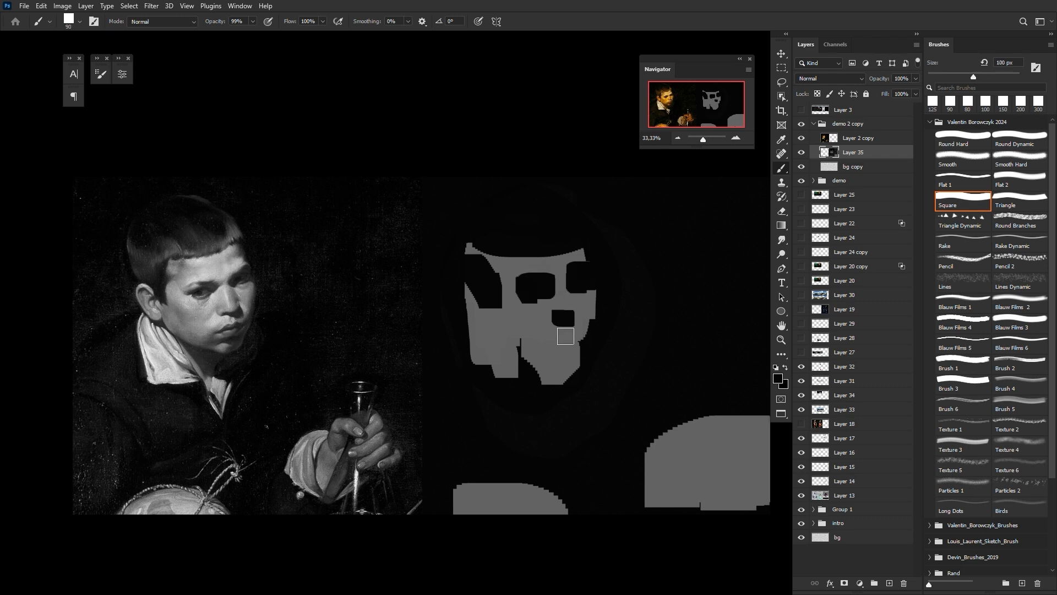
Step: Paint the black shadow across the mouth and chin, and extend the nearer eye-socket shadow sideways with the Square brush
{"action": "mouse_move", "coordinate": [517, 355]}
{"action": "left_mouse_down"}
{"action": "mouse_move", "coordinate": [574, 381]}
{"action": "mouse_move", "coordinate": [543, 361]}
{"action": "mouse_move", "coordinate": [577, 371]}
{"action": "mouse_move", "coordinate": [552, 332]}
{"action": "mouse_move", "coordinate": [550, 357]}
{"action": "mouse_move", "coordinate": [581, 350]}
{"action": "mouse_move", "coordinate": [559, 336]}
{"action": "mouse_move", "coordinate": [599, 337]}
{"action": "left_mouse_up"}
{"action": "key", "text": "bracketleft"}
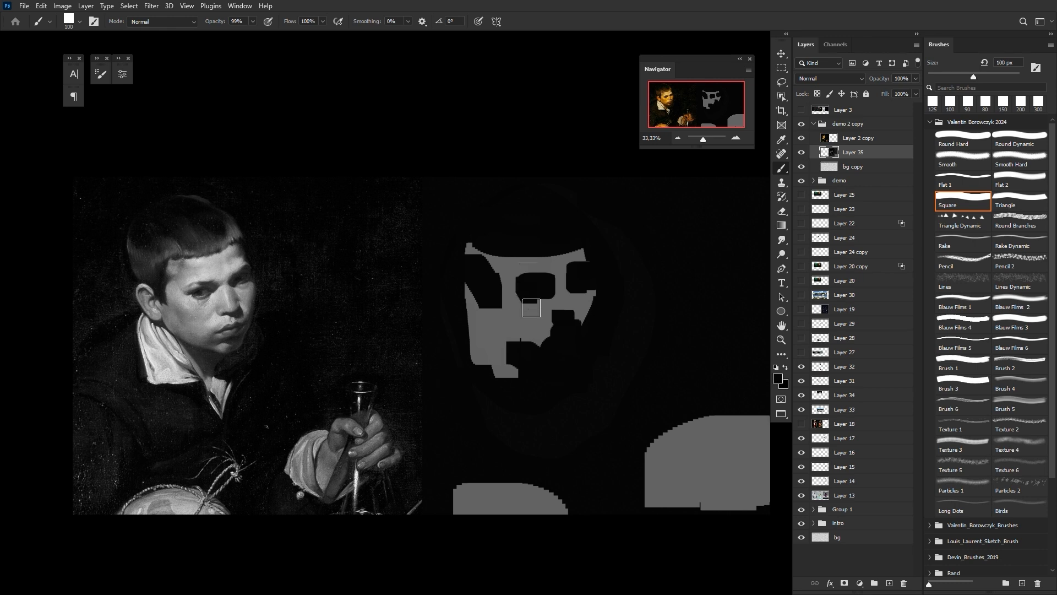
{"action": "key", "text": "bracketleft"}
Step: Sample the face grey and fill in the temple and upper forehead with it
{"action": "left_click", "coordinate": [496, 309], "text": "alt"}
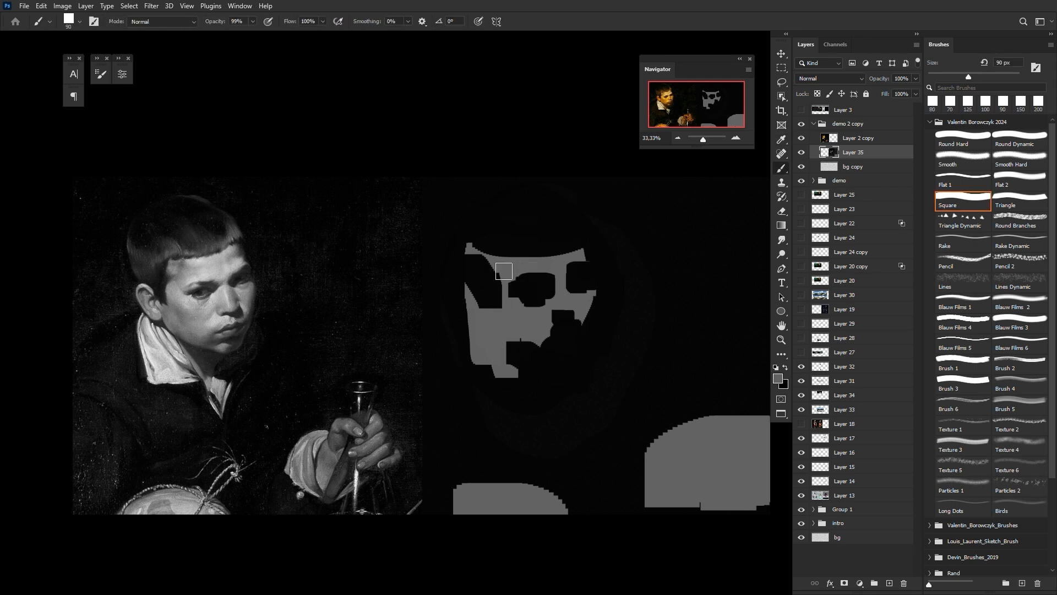
{"action": "left_click_drag", "start_coordinate": [503, 272], "coordinate": [494, 306]}
{"action": "key", "text": "bracketright"}
{"action": "key", "text": "bracketleft"}
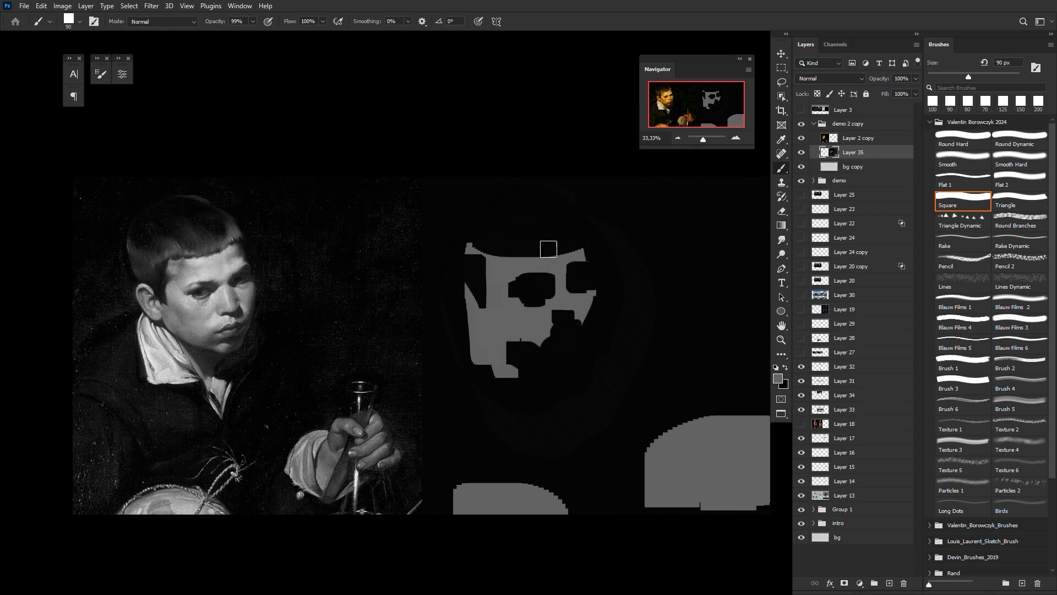
{"action": "left_click_drag", "start_coordinate": [505, 260], "coordinate": [570, 254]}
{"action": "key", "text": "ctrl+z"}
{"action": "key", "text": "bracketright"}
{"action": "left_click_drag", "start_coordinate": [499, 252], "coordinate": [571, 247]}
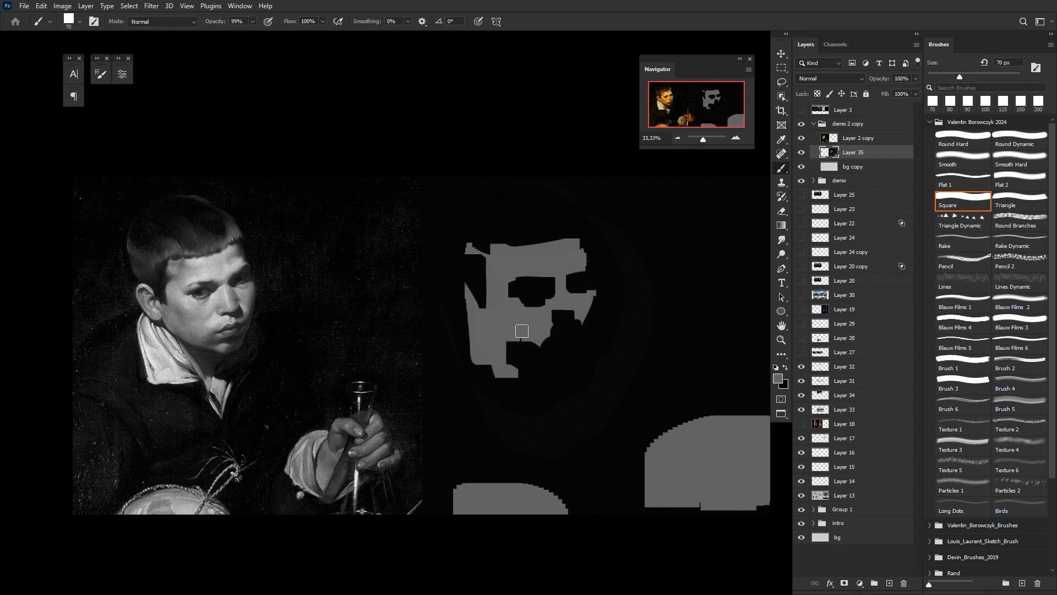
Step: Try carving a larger black shadow into the cheek beside the mouth with the Square brush at 150 px
{"action": "key", "text": "alt"}
{"action": "key", "text": "bracketright"}
{"action": "key", "text": "bracketright"}
{"action": "left_click_drag", "start_coordinate": [509, 331], "coordinate": [533, 357]}
{"action": "key", "text": "ctrl+z"}
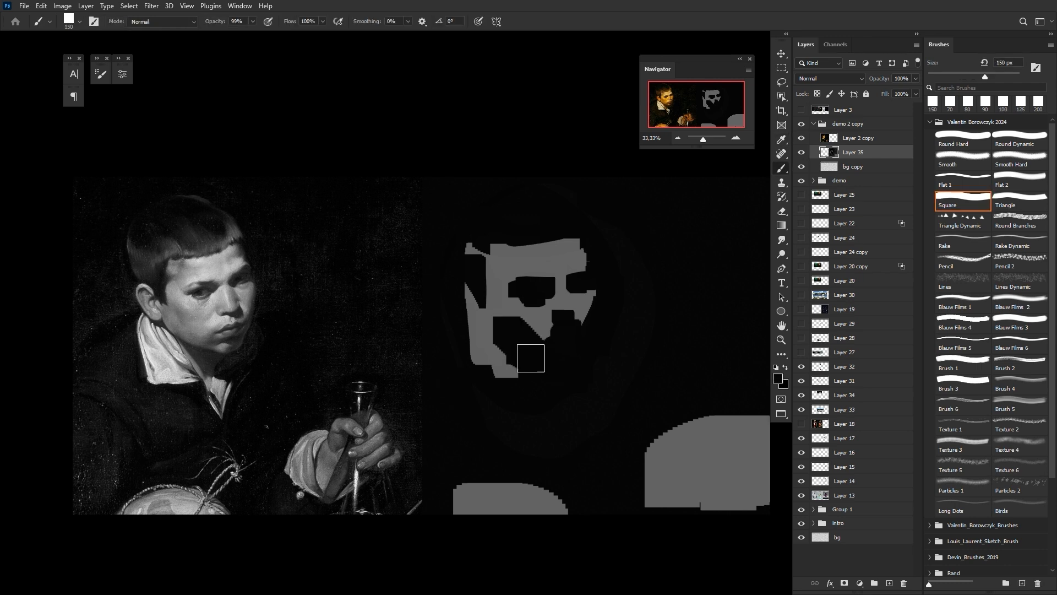
{"action": "key", "text": "ctrl+z"}
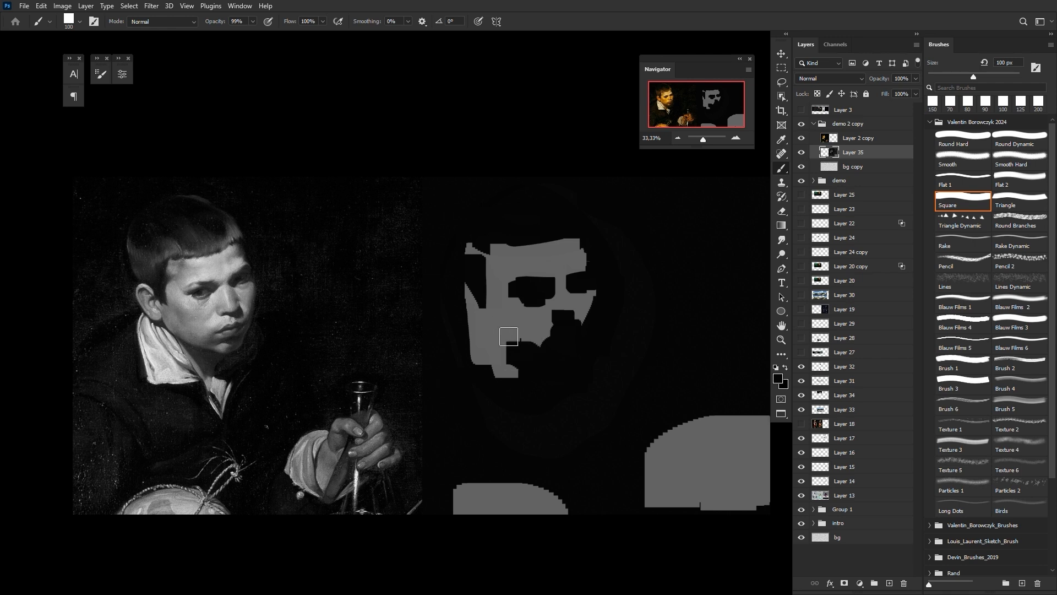
Step: Paint a small black gap below the ear with the Square brush at 70 px and reshape the ear in sampled grey
{"action": "key", "text": "alt"}
{"action": "key", "text": "bracketleft"}
{"action": "key", "text": "bracketleft"}
{"action": "key", "text": "bracketleft"}
{"action": "left_click", "coordinate": [476, 323]}
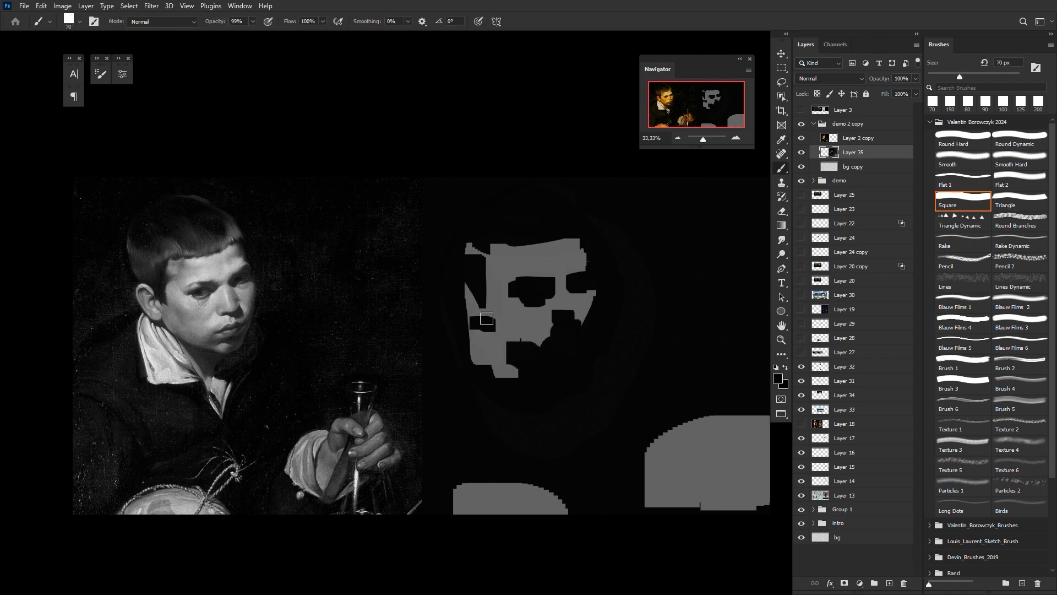
{"action": "left_click", "coordinate": [470, 297], "text": "alt"}
{"action": "key", "text": "bracketright"}
{"action": "key", "text": "bracketright"}
{"action": "left_click_drag", "start_coordinate": [465, 292], "coordinate": [474, 309]}
{"action": "key", "text": "ctrl+z"}
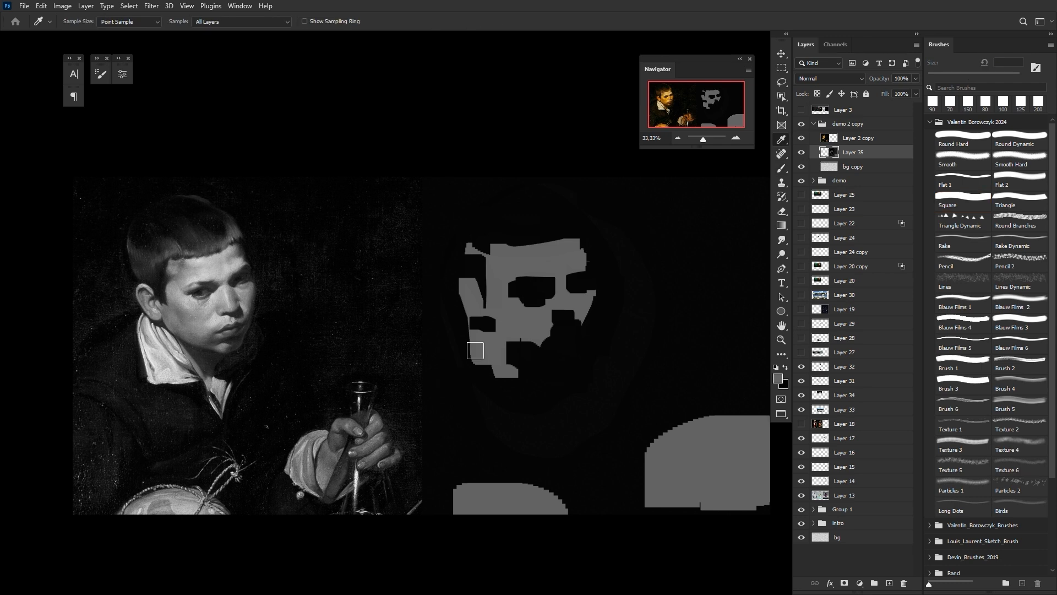
{"action": "key", "text": "bracketleft"}
{"action": "key", "text": "ctrl+z"}
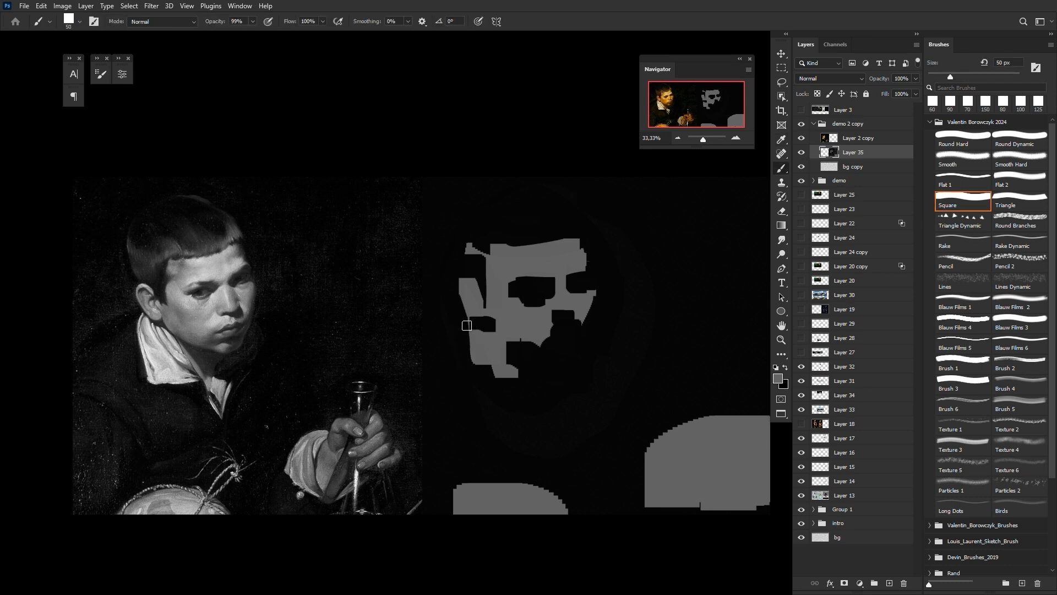
Step: Extend the grey jaw area outward and down, and paint a grey chin patch with the Square brush at 90 px
{"action": "key", "text": "bracketleft"}
{"action": "mouse_move", "coordinate": [466, 320]}
{"action": "left_mouse_down"}
{"action": "mouse_move", "coordinate": [467, 354]}
{"action": "mouse_move", "coordinate": [462, 322]}
{"action": "mouse_move", "coordinate": [465, 371]}
{"action": "mouse_move", "coordinate": [506, 379]}
{"action": "mouse_move", "coordinate": [474, 374]}
{"action": "mouse_move", "coordinate": [496, 376]}
{"action": "left_mouse_up"}
{"action": "key", "text": "ctrl+z"}
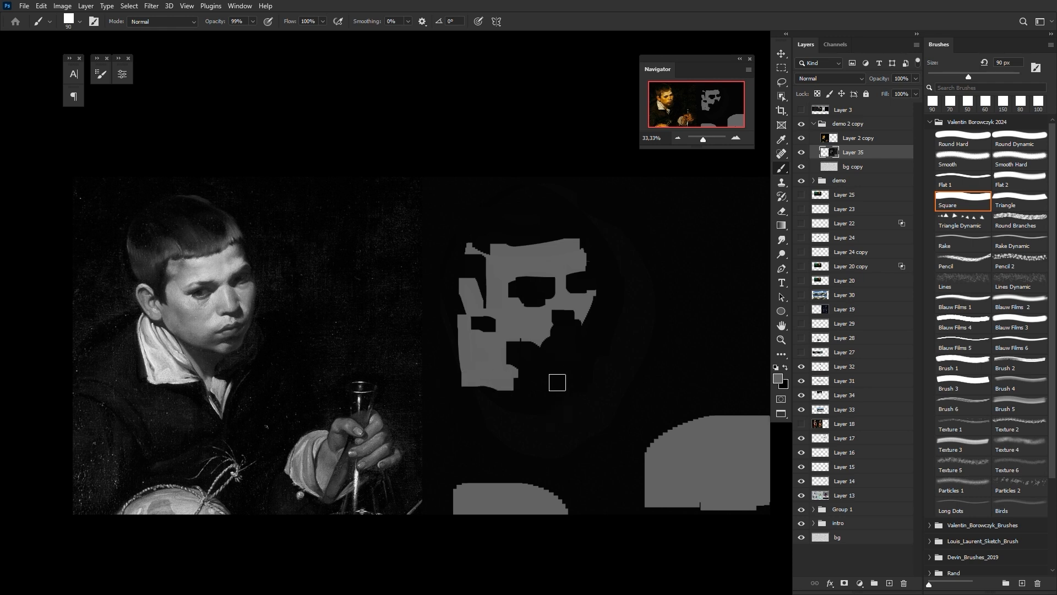
{"action": "mouse_move", "coordinate": [559, 396]}
{"action": "left_mouse_down"}
{"action": "mouse_move", "coordinate": [564, 372]}
{"action": "mouse_move", "coordinate": [560, 405]}
{"action": "left_mouse_up"}
{"action": "key", "text": "ctrl+z"}
{"action": "left_click_drag", "start_coordinate": [561, 375], "coordinate": [559, 394]}
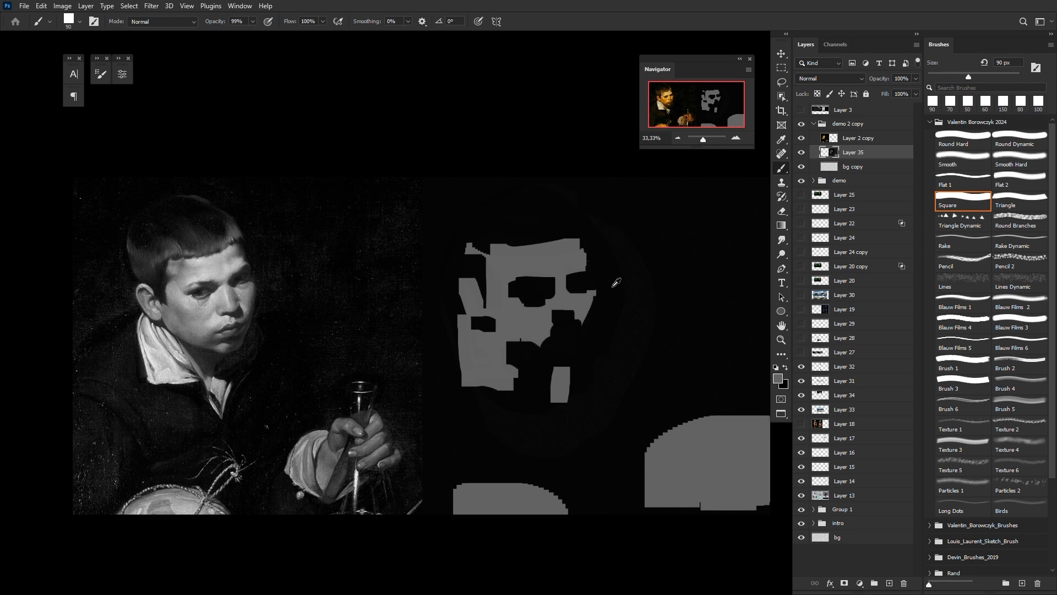
Step: Sample the black and trim the far edge of the face beside the eye socket
{"action": "key", "text": "i"}
{"action": "key", "text": "b"}
{"action": "left_click", "coordinate": [600, 296], "text": "alt"}
{"action": "left_click_drag", "start_coordinate": [598, 285], "coordinate": [597, 293]}
{"action": "key", "text": "ctrl+z"}
Step: Sample the face grey and cut back the lower edge of the nearer eye-socket shadow with the Square brush at 40 px
{"action": "key", "text": "i"}
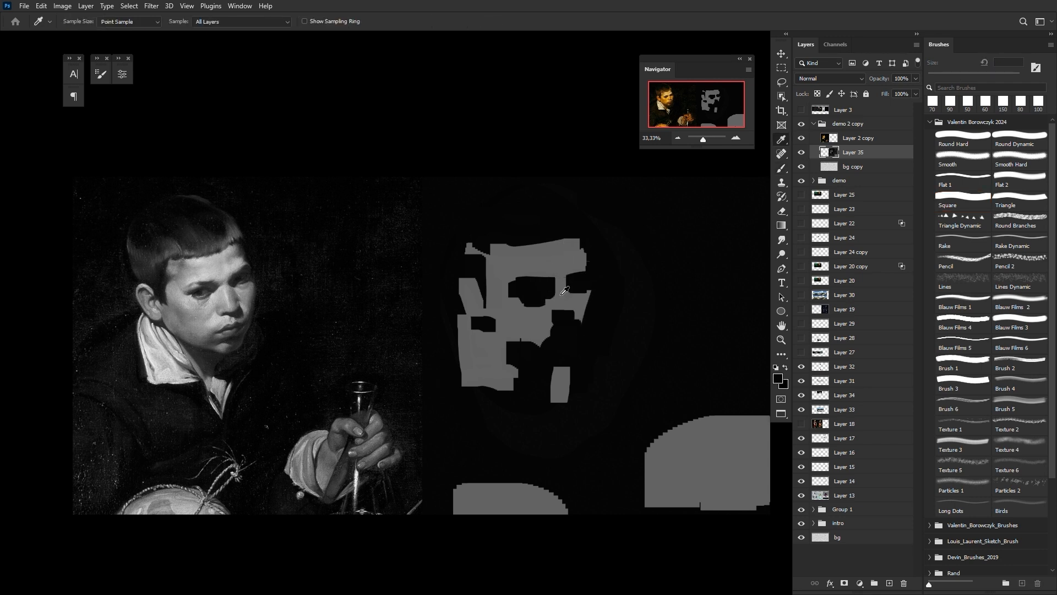
{"action": "left_click", "coordinate": [561, 295]}
{"action": "key", "text": "b"}
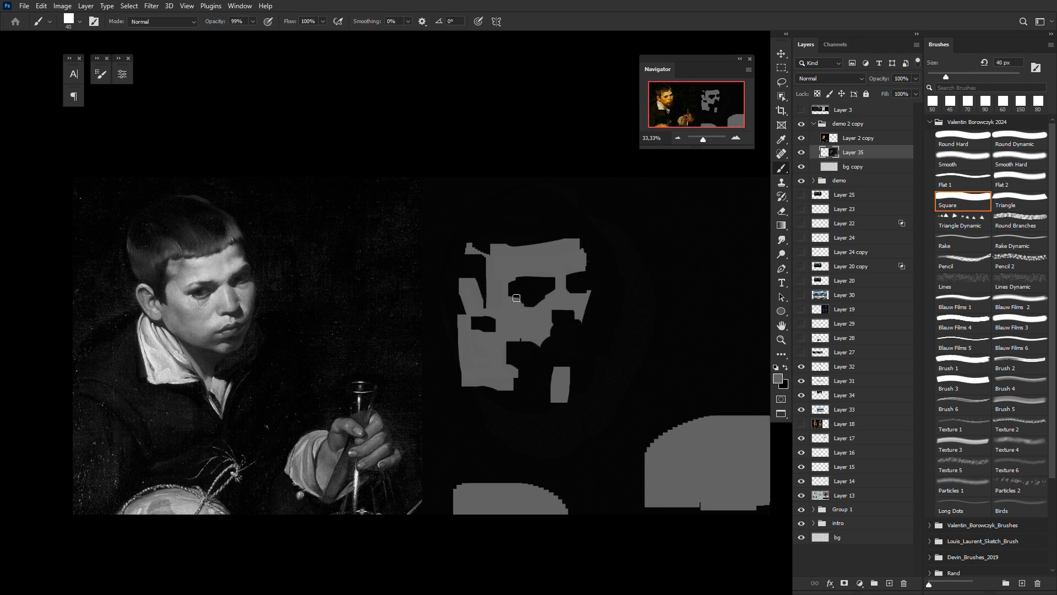
{"action": "key", "text": "i"}
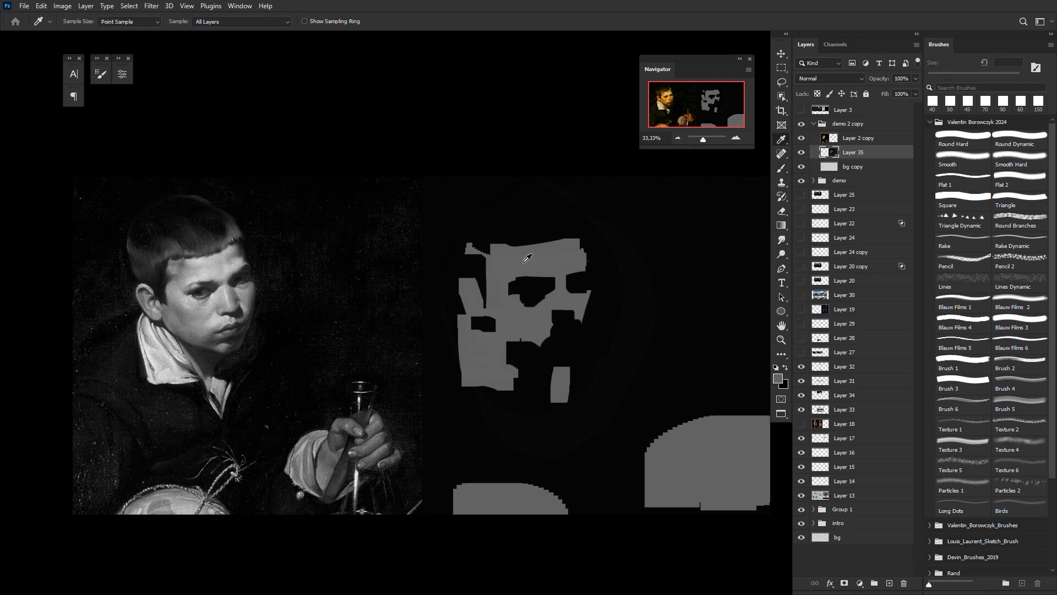
{"action": "key", "text": "b"}
Step: Sample black from the eye socket and repaint the curved hairline across the forehead with the Square brush
{"action": "left_click", "coordinate": [535, 286], "text": "alt"}
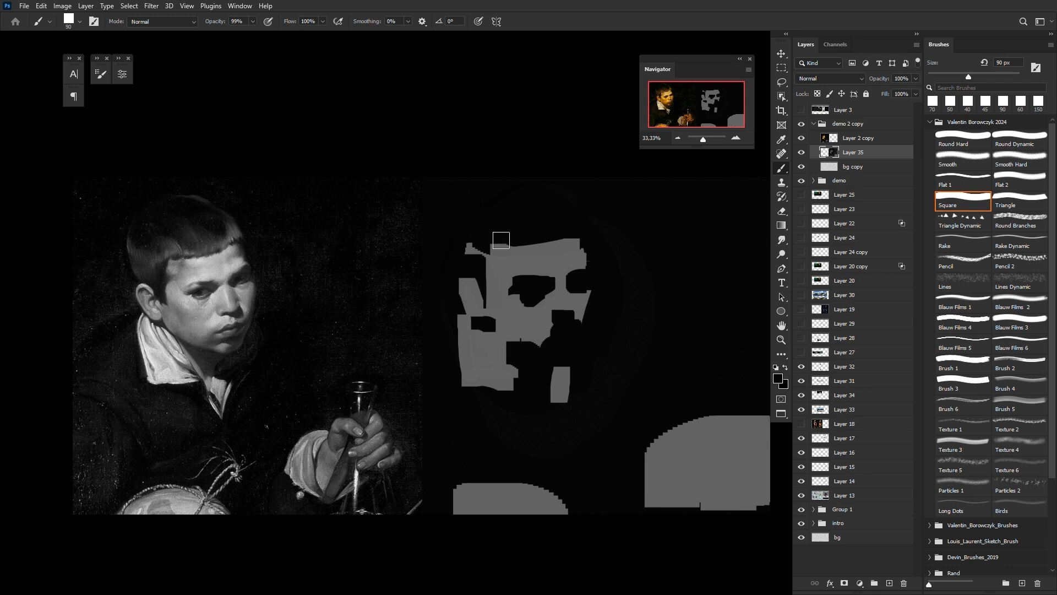
{"action": "key", "text": "bracketright"}
{"action": "mouse_move", "coordinate": [506, 235]}
{"action": "left_mouse_down"}
{"action": "mouse_move", "coordinate": [530, 240]}
{"action": "mouse_move", "coordinate": [574, 226]}
{"action": "left_mouse_up"}
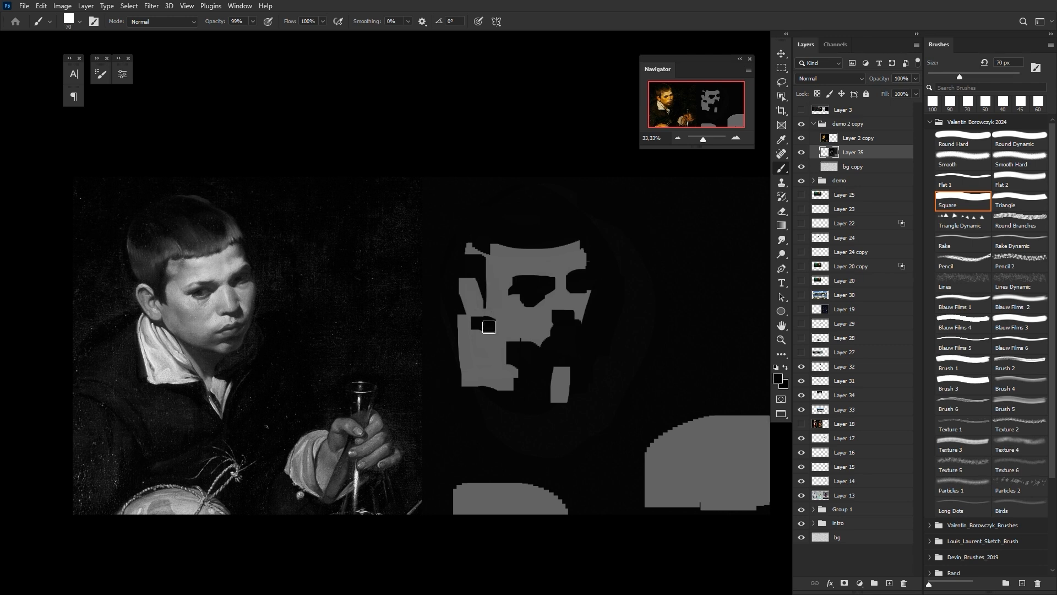
Step: Paint a small grey lip patch within the mouth shadow and cover the chin patch with black
{"action": "left_click", "coordinate": [518, 324], "text": "alt"}
{"action": "key", "text": "x"}
{"action": "key", "text": "bracketright"}
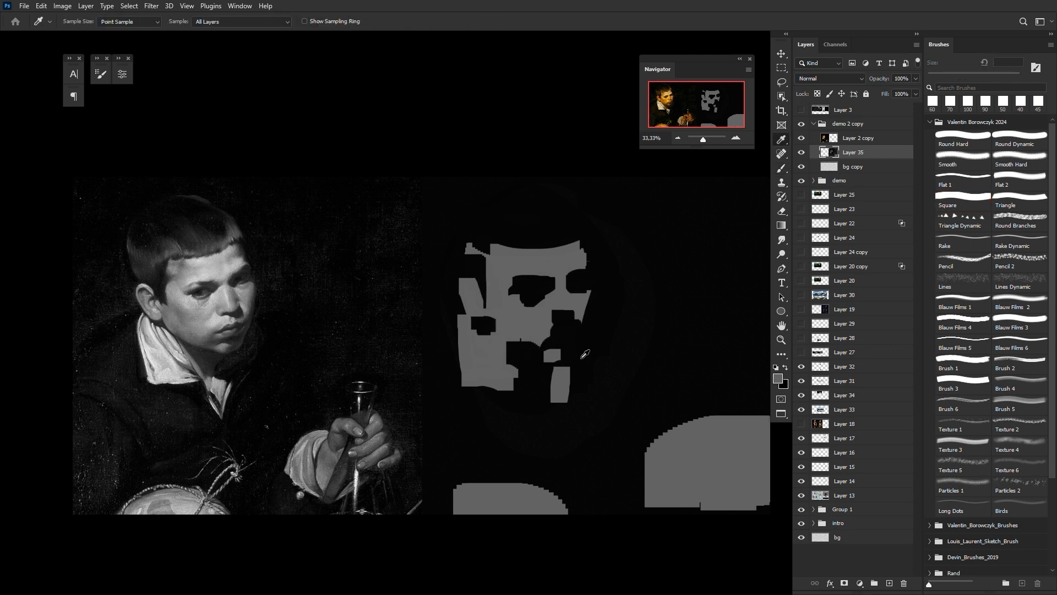
{"action": "key", "text": "bracketright"}
{"action": "left_click_drag", "start_coordinate": [560, 373], "coordinate": [574, 374]}
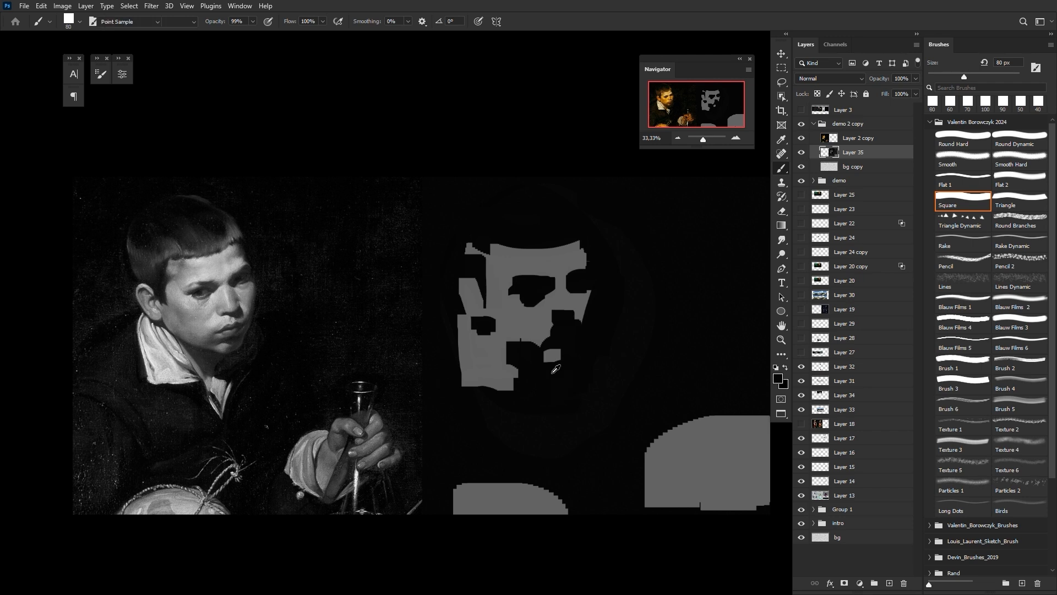
{"action": "key", "text": "i"}
{"action": "key", "text": "b"}
Step: Sample the face grey and paint a new, lower chin patch with the Square brush at 60 px
{"action": "left_click", "coordinate": [488, 372], "text": "alt"}
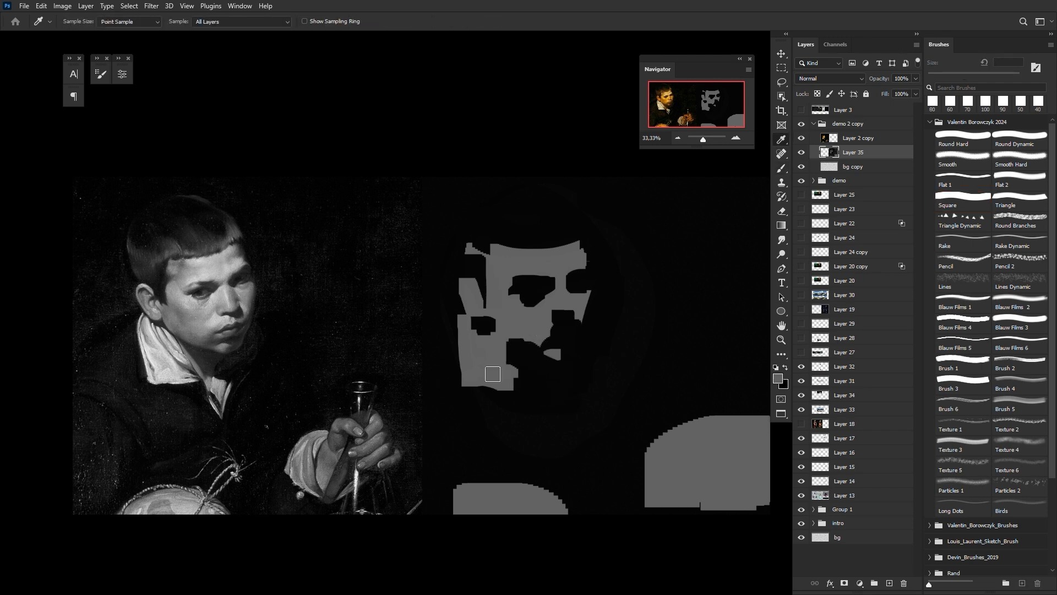
{"action": "key", "text": "bracketleft"}
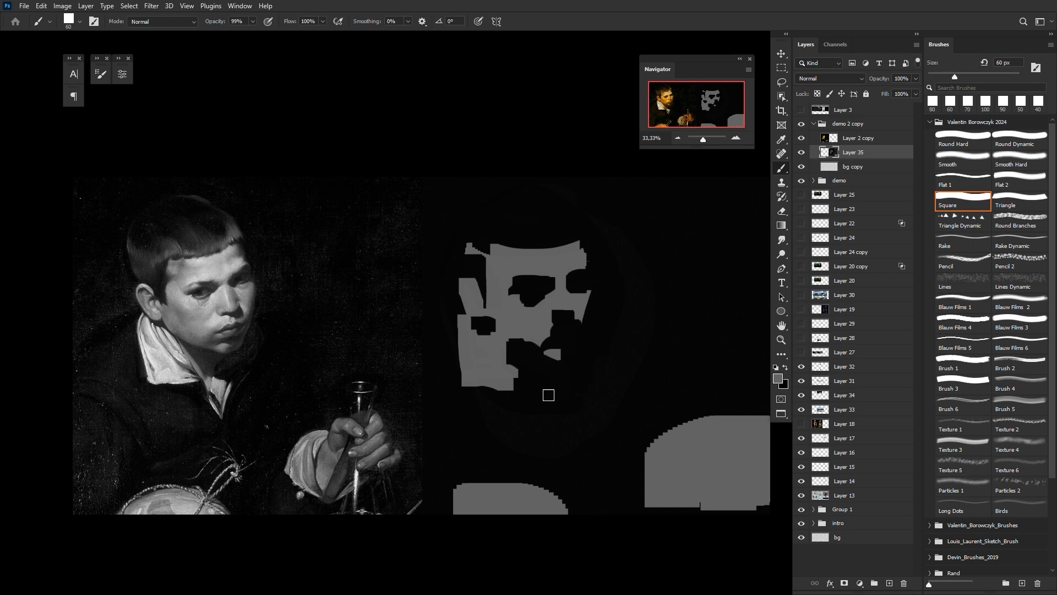
{"action": "mouse_move", "coordinate": [548, 395]}
{"action": "left_mouse_down"}
{"action": "mouse_move", "coordinate": [562, 386]}
{"action": "mouse_move", "coordinate": [550, 413]}
{"action": "mouse_move", "coordinate": [549, 393]}
{"action": "left_mouse_up"}
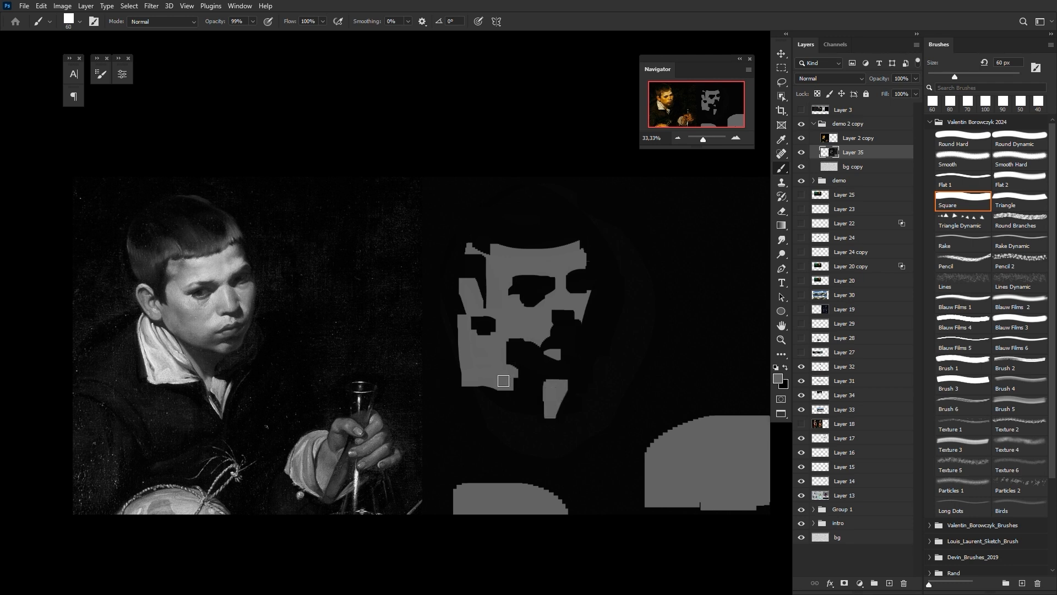
Step: Sample the black and trim the lower and outer edges of the grey jaw with the Square brush at 70 to 80 px
{"action": "left_click", "coordinate": [482, 395], "text": "alt"}
{"action": "key", "text": "bracketright"}
{"action": "key", "text": "bracketright"}
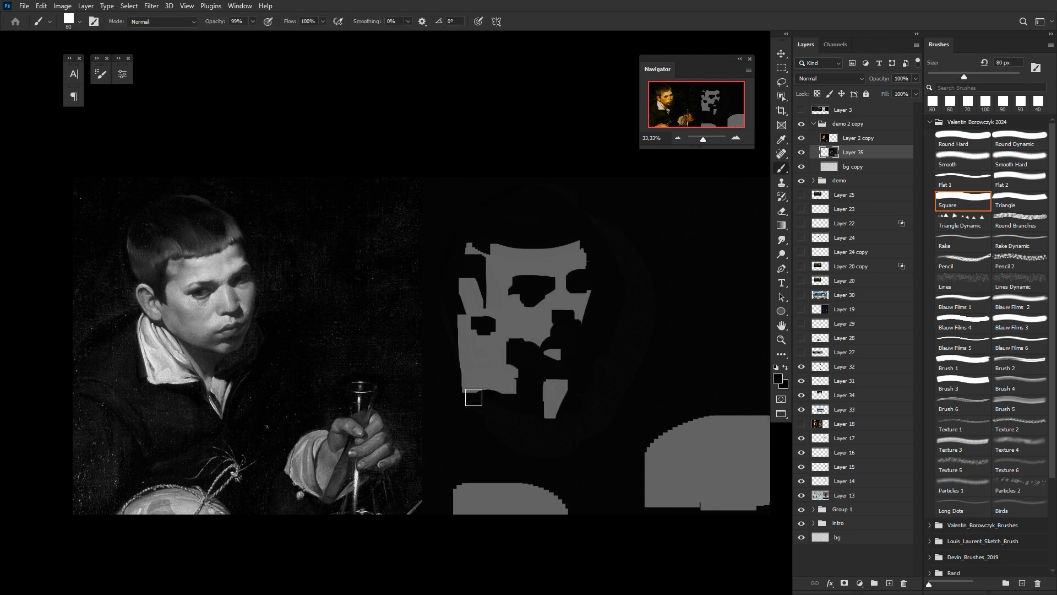
{"action": "left_click_drag", "start_coordinate": [473, 397], "coordinate": [507, 413]}
{"action": "key", "text": "bracketleft"}
{"action": "key", "text": "bracketleft"}
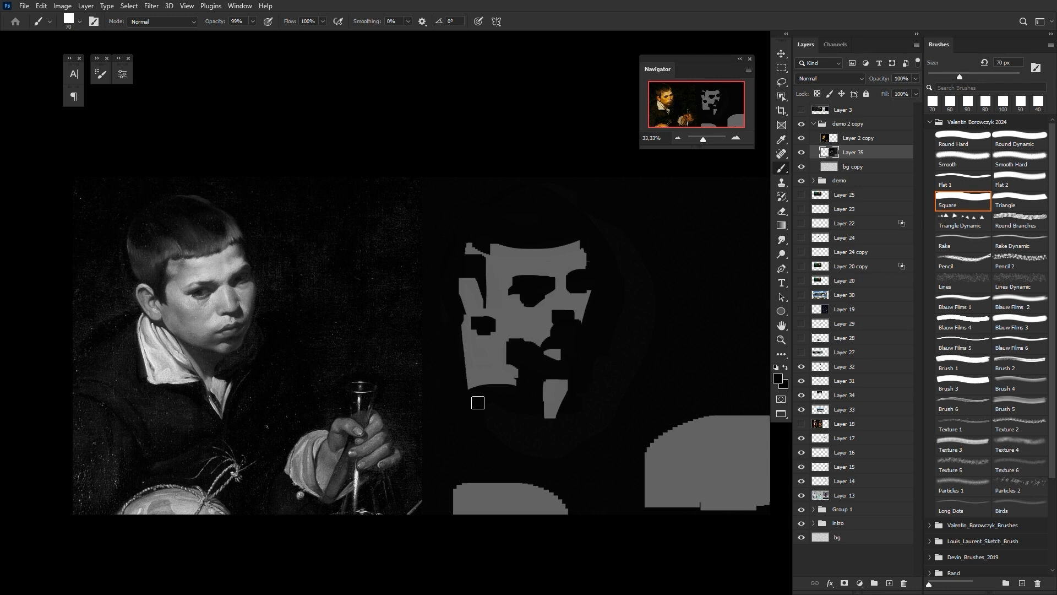
{"action": "left_click_drag", "start_coordinate": [468, 396], "coordinate": [524, 401]}
{"action": "key", "text": "bracketright"}
{"action": "key", "text": "bracketright"}
{"action": "key", "text": "bracketleft"}
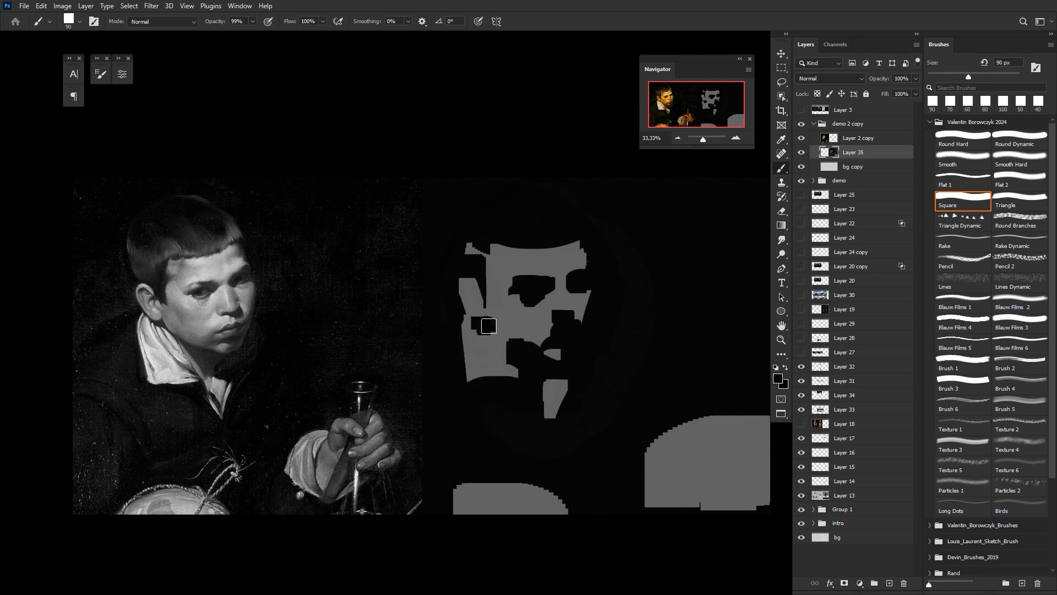
Step: Reshape the upper edge of the mouth shadow with sampled grey, then pick black again for the lip area
{"action": "left_click", "coordinate": [525, 333], "text": "alt"}
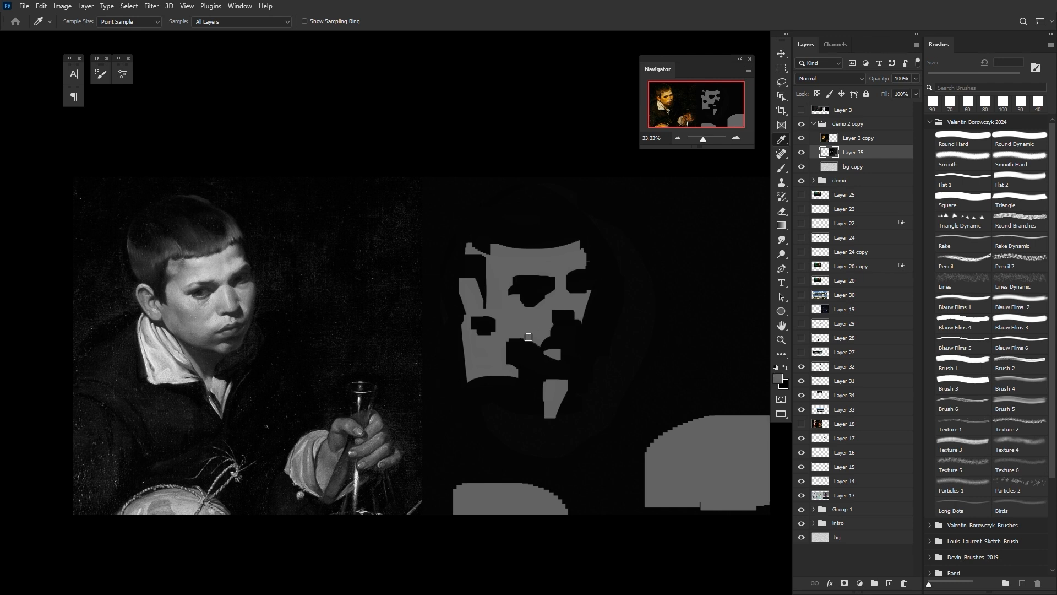
{"action": "key", "text": "bracketright"}
{"action": "mouse_move", "coordinate": [513, 338]}
{"action": "left_mouse_down"}
{"action": "mouse_move", "coordinate": [570, 369]}
{"action": "mouse_move", "coordinate": [510, 330]}
{"action": "mouse_move", "coordinate": [543, 346]}
{"action": "left_mouse_up"}
{"action": "key", "text": "ctrl+z"}
{"action": "key", "text": "bracketright"}
{"action": "key", "text": "ctrl+z"}
{"action": "key", "text": "bracketright"}
{"action": "left_click", "coordinate": [558, 366], "text": "alt"}
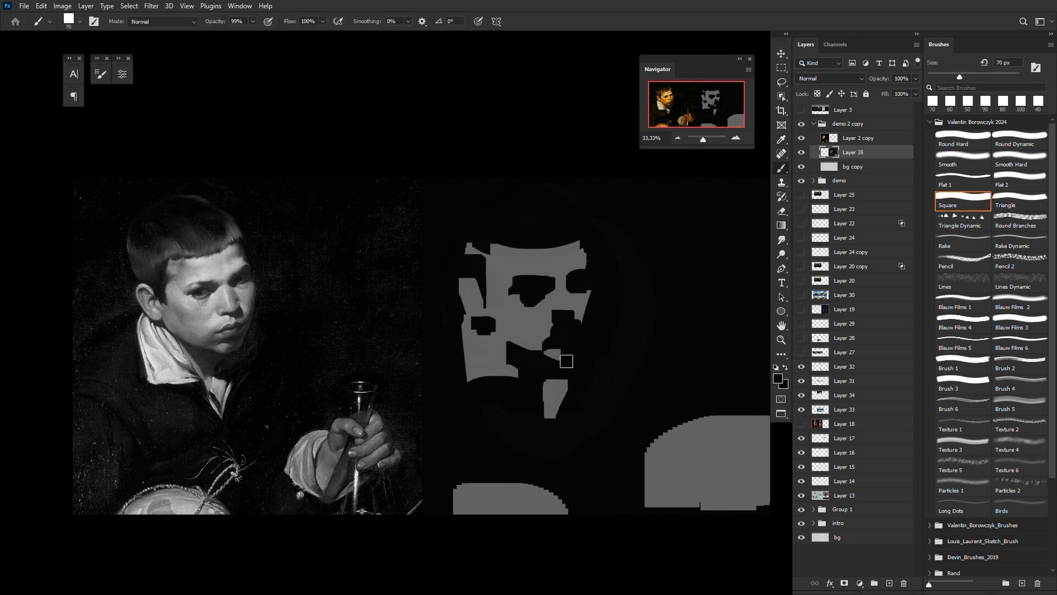
Step: Try a black stroke over the middle of the face with the Square brush enlarged to 700 px
{"action": "key", "text": "bracketright"}
{"action": "key", "text": "bracketright"}
{"action": "key", "text": "bracketright"}
{"action": "key", "text": "bracketright"}
{"action": "key", "text": "bracketright"}
{"action": "key", "text": "bracketright"}
{"action": "key", "text": "bracketright"}
{"action": "key", "text": "bracketright"}
{"action": "key", "text": "bracketright"}
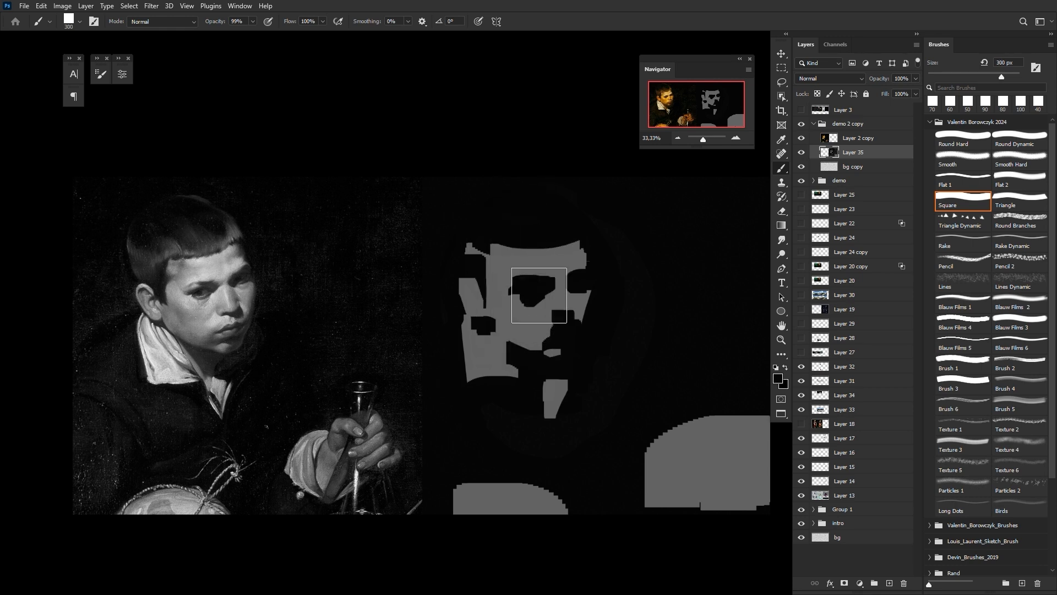
{"action": "key", "text": "bracketright"}
{"action": "key", "text": "bracketright"}
{"action": "key", "text": "bracketright"}
{"action": "key", "text": "bracketright"}
{"action": "left_click_drag", "start_coordinate": [524, 297], "coordinate": [550, 349]}
{"action": "key", "text": "ctrl+z"}
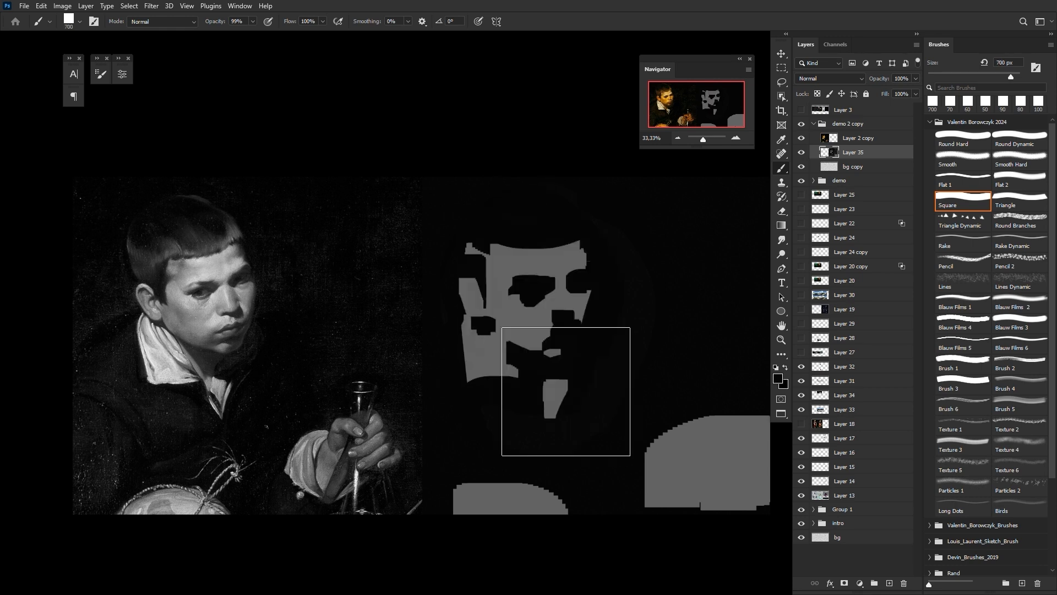
Step: Try covering the grey remnant at the temple with a much smaller Square brush
{"action": "key", "text": "bracketleft"}
{"action": "key", "text": "bracketleft"}
{"action": "key", "text": "bracketleft"}
{"action": "key", "text": "bracketleft"}
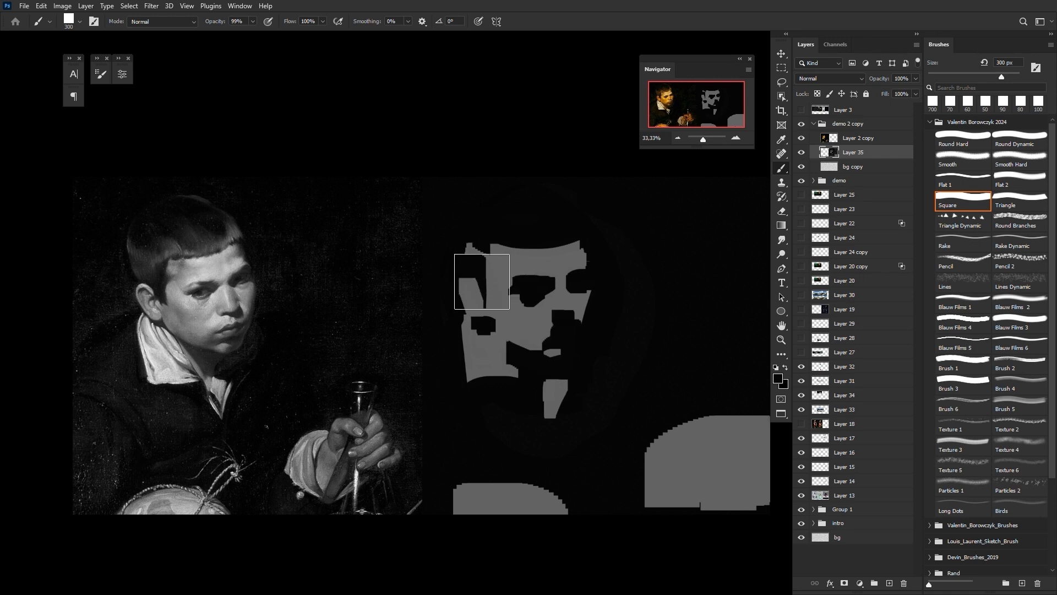
{"action": "key", "text": "bracketleft"}
{"action": "key", "text": "bracketleft"}
{"action": "key", "text": "bracketleft"}
{"action": "key", "text": "bracketleft"}
{"action": "key", "text": "bracketleft"}
{"action": "key", "text": "bracketleft"}
{"action": "key", "text": "bracketleft"}
{"action": "left_click_drag", "start_coordinate": [470, 243], "coordinate": [496, 247]}
Step: Try a large black stroke over the cheek and eye with the Square brush at 300 px
{"action": "key", "text": "bracketright"}
{"action": "key", "text": "bracketright"}
{"action": "key", "text": "bracketright"}
{"action": "key", "text": "bracketleft"}
{"action": "key", "text": "bracketleft"}
{"action": "key", "text": "bracketleft"}
{"action": "key", "text": "bracketleft"}
{"action": "key", "text": "bracketleft"}
{"action": "key", "text": "bracketleft"}
{"action": "key", "text": "bracketleft"}
{"action": "key", "text": "bracketleft"}
{"action": "key", "text": "bracketright"}
{"action": "key", "text": "bracketright"}
{"action": "key", "text": "bracketright"}
{"action": "key", "text": "bracketright"}
{"action": "key", "text": "bracketright"}
{"action": "key", "text": "bracketright"}
{"action": "key", "text": "bracketright"}
{"action": "key", "text": "bracketright"}
{"action": "key", "text": "bracketright"}
{"action": "mouse_move", "coordinate": [515, 295]}
{"action": "left_mouse_down"}
{"action": "mouse_move", "coordinate": [564, 311]}
{"action": "mouse_move", "coordinate": [510, 309]}
{"action": "left_mouse_up"}
{"action": "key", "text": "ctrl+z"}
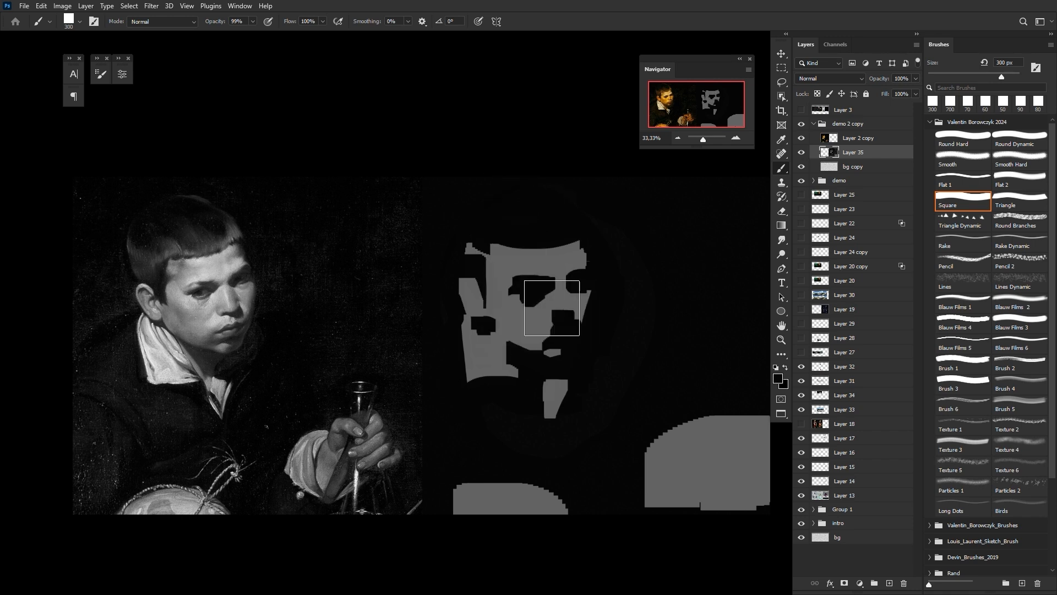
{"action": "key", "text": "bracketleft"}
{"action": "key", "text": "bracketleft"}
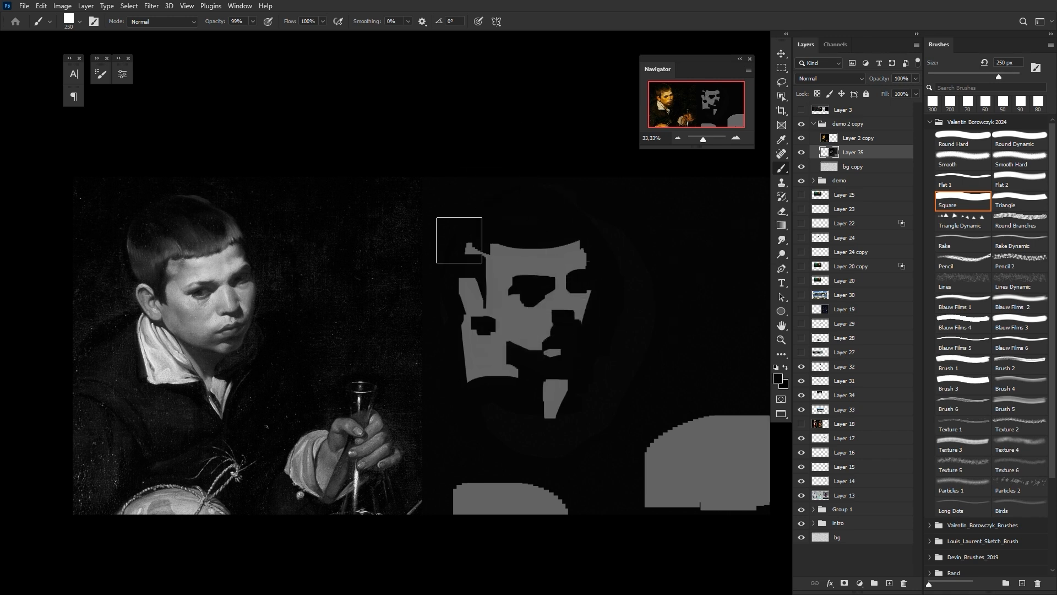
Step: Try a stroke across the lower face with the Round Dynamic brush, then switch back to the Square brush
{"action": "left_click", "coordinate": [1019, 139]}
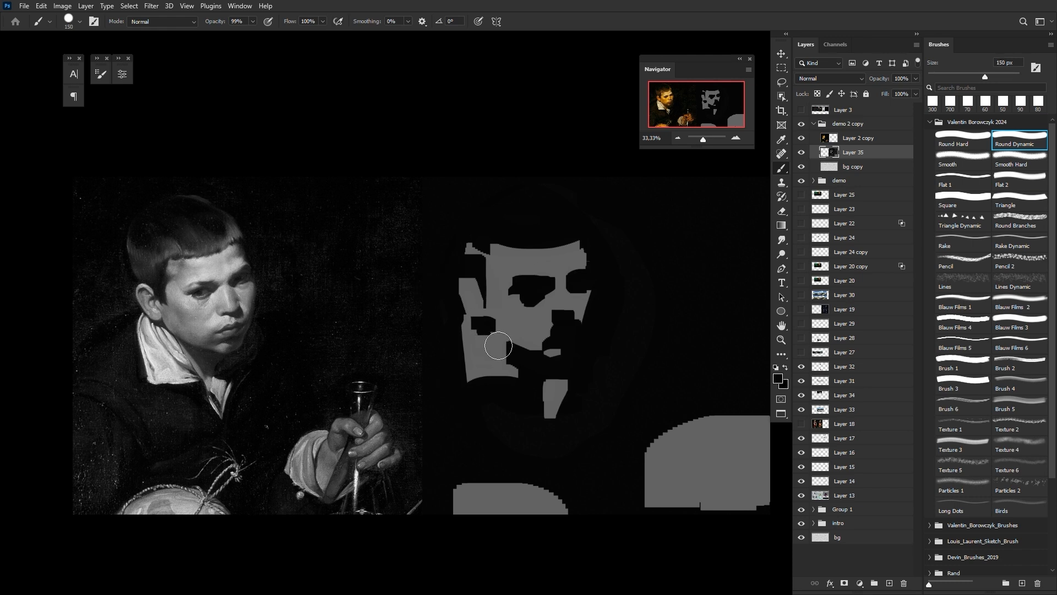
{"action": "left_click_drag", "start_coordinate": [498, 339], "coordinate": [571, 366]}
{"action": "key", "text": "ctrl+z"}
{"action": "key", "text": "bracketleft"}
{"action": "key", "text": "bracketleft"}
{"action": "key", "text": "ctrl+z"}
{"action": "key", "text": "ctrl+z"}
{"action": "left_click", "coordinate": [963, 201]}
{"action": "key", "text": "bracketleft"}
{"action": "key", "text": "bracketleft"}
{"action": "key", "text": "bracketleft"}
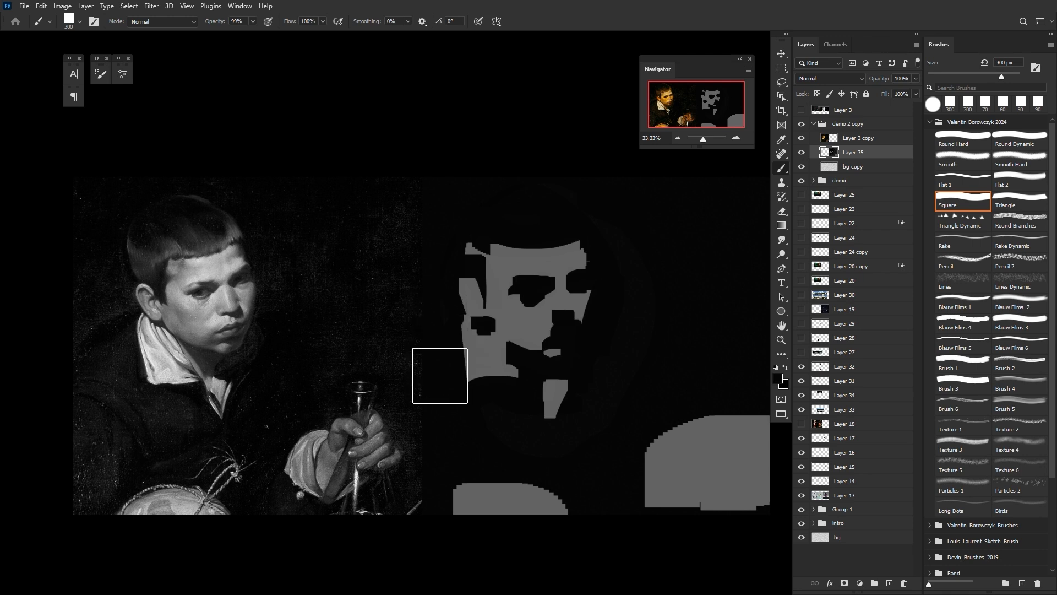
Step: Refine the black gap between the ear and the face with the Square brush reduced to 80 px
{"action": "key", "text": "bracketleft"}
{"action": "key", "text": "bracketleft"}
{"action": "key", "text": "bracketleft"}
{"action": "key", "text": "bracketleft"}
{"action": "key", "text": "bracketleft"}
{"action": "key", "text": "bracketleft"}
{"action": "key", "text": "bracketleft"}
{"action": "key", "text": "bracketleft"}
{"action": "mouse_move", "coordinate": [480, 295]}
{"action": "left_mouse_down"}
{"action": "mouse_move", "coordinate": [498, 249]}
{"action": "mouse_move", "coordinate": [481, 293]}
{"action": "mouse_move", "coordinate": [488, 273]}
{"action": "left_mouse_up"}
{"action": "key", "text": "ctrl+z"}
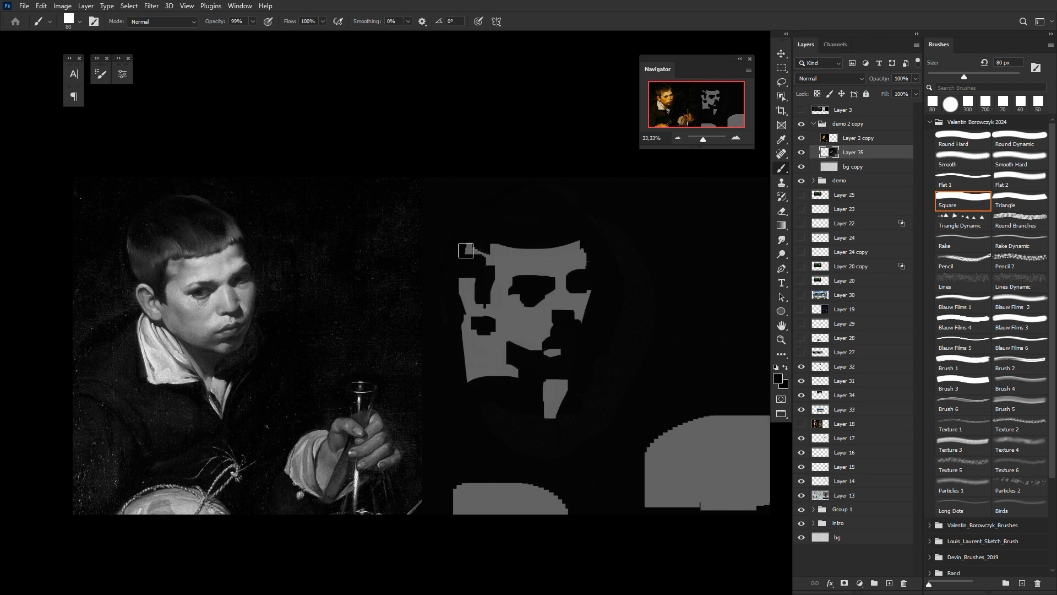
Step: Reshape the forehead's edge near the temple and the dark area around the mouth with the Square brush at 90 px
{"action": "key", "text": "bracketright"}
{"action": "key", "text": "bracketright"}
{"action": "key", "text": "bracketleft"}
{"action": "key", "text": "bracketleft"}
{"action": "mouse_move", "coordinate": [486, 250]}
{"action": "left_mouse_down"}
{"action": "mouse_move", "coordinate": [512, 243]}
{"action": "mouse_move", "coordinate": [500, 242]}
{"action": "left_mouse_up"}
{"action": "key", "text": "ctrl+z"}
{"action": "key", "text": "bracketright"}
{"action": "left_click_drag", "start_coordinate": [537, 312], "coordinate": [548, 340]}
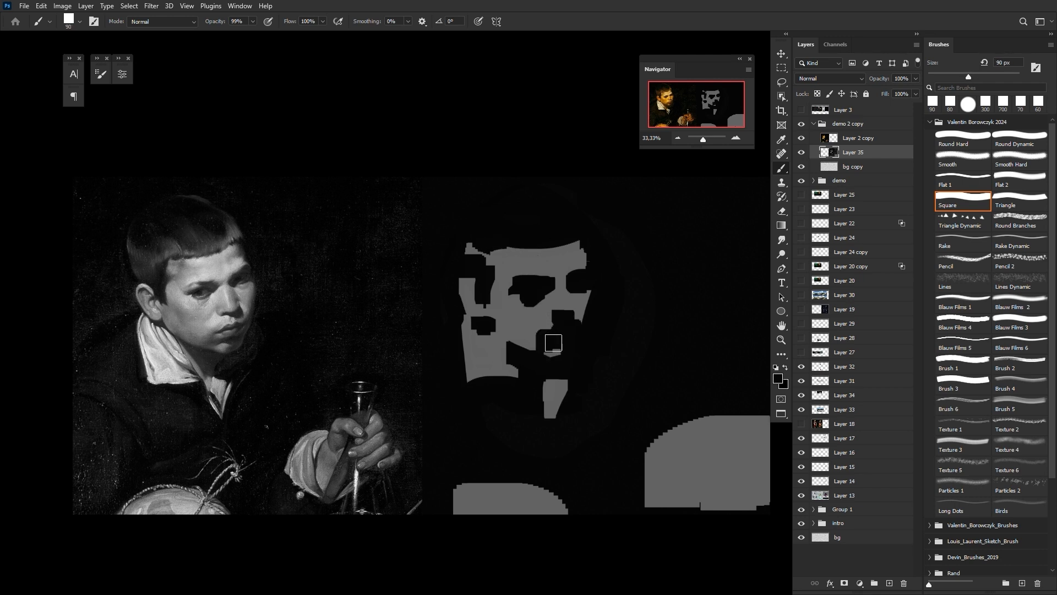
Step: Try small mid-grey strokes over the mouth with a smaller Square brush
{"action": "left_click", "coordinate": [542, 325], "text": "alt"}
{"action": "key", "text": "bracketleft"}
{"action": "key", "text": "bracketleft"}
{"action": "key", "text": "ctrl+z"}
{"action": "left_click_drag", "start_coordinate": [560, 330], "coordinate": [557, 324]}
{"action": "left_click", "coordinate": [549, 352]}
{"action": "key", "text": "ctrl+z"}
{"action": "key", "text": "ctrl+z"}
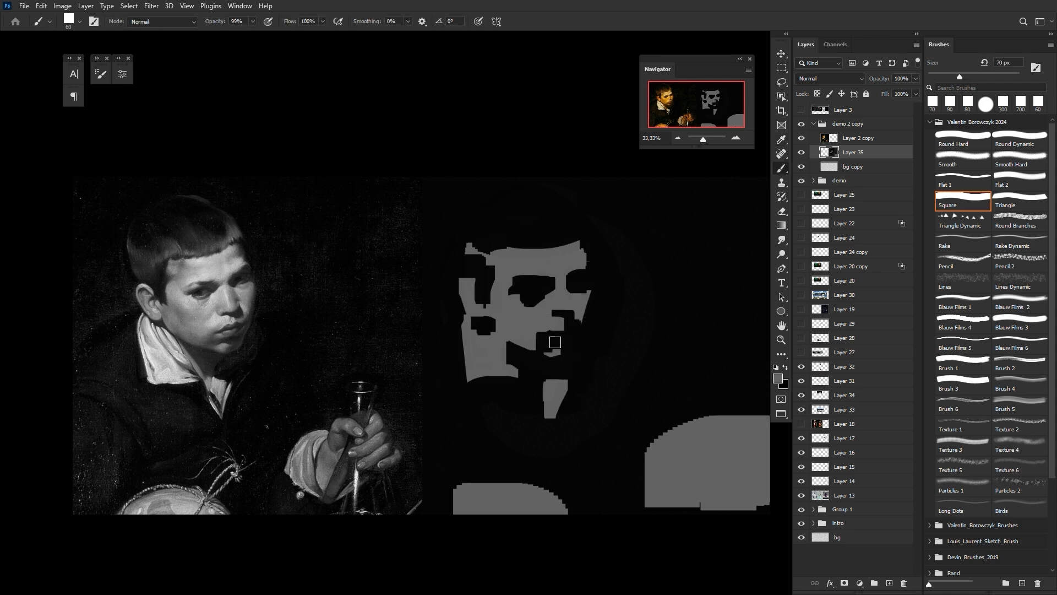
Step: Paint the upper and lower lips as two small separate mid-grey blocks with a small Square brush
{"action": "key", "text": "bracketleft"}
{"action": "key", "text": "bracketleft"}
{"action": "left_click_drag", "start_coordinate": [553, 341], "coordinate": [558, 354]}
{"action": "left_click", "coordinate": [544, 355], "text": "alt"}
{"action": "left_click", "coordinate": [559, 341], "text": "alt"}
{"action": "key", "text": "bracketright"}
{"action": "mouse_move", "coordinate": [554, 352]}
{"action": "left_mouse_down"}
{"action": "mouse_move", "coordinate": [559, 385]}
{"action": "mouse_move", "coordinate": [524, 399]}
{"action": "mouse_move", "coordinate": [543, 319]}
{"action": "mouse_move", "coordinate": [556, 355]}
{"action": "left_mouse_up"}
{"action": "key", "text": "ctrl+z"}
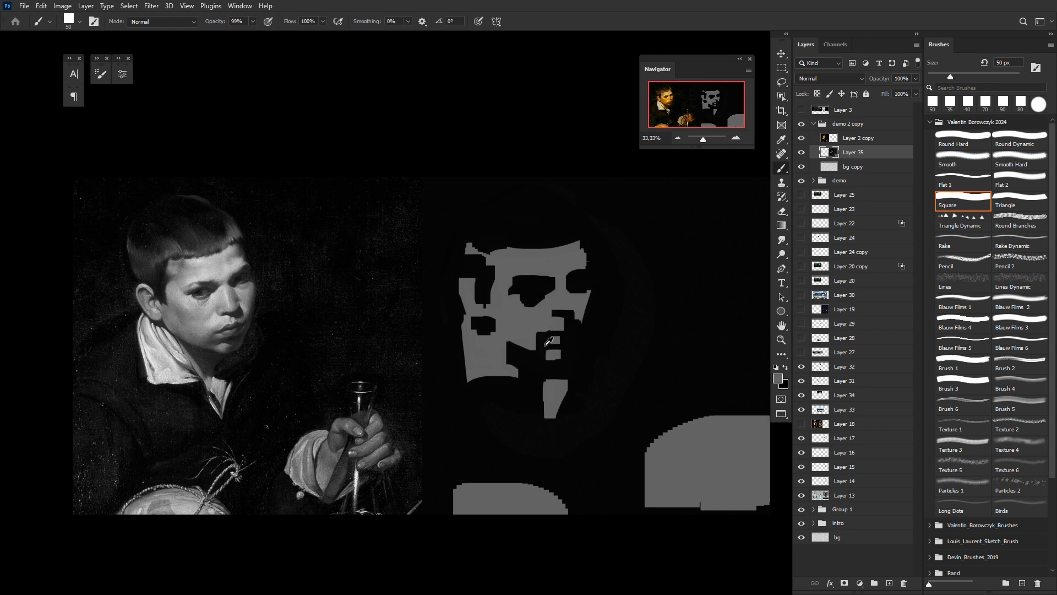
Step: Set the foreground color to the lighter grey 979797
{"action": "key", "text": "i"}
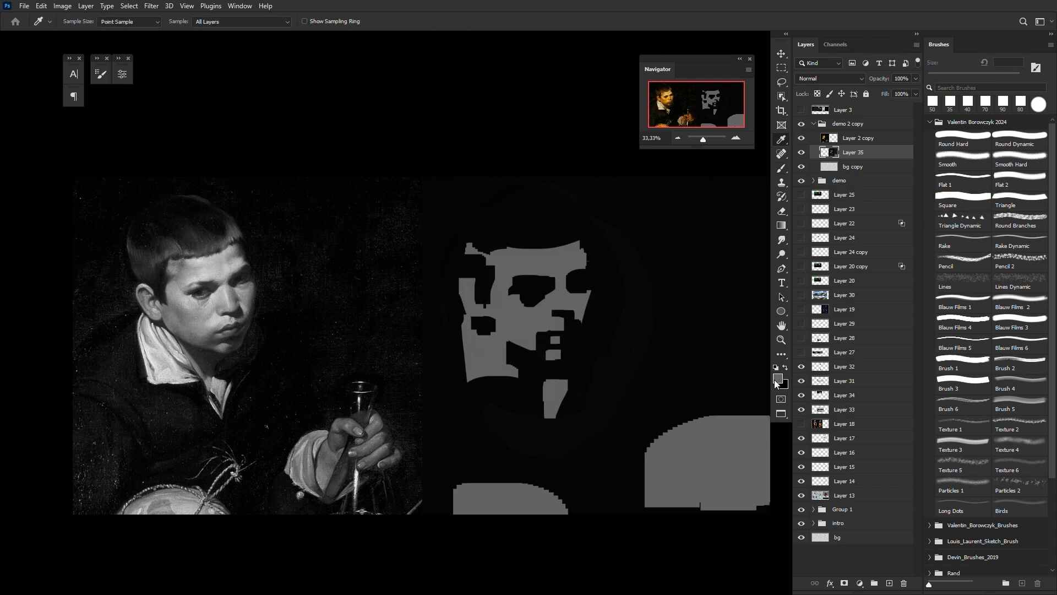
{"action": "left_click", "coordinate": [777, 380]}
{"action": "left_click", "coordinate": [648, 230]}
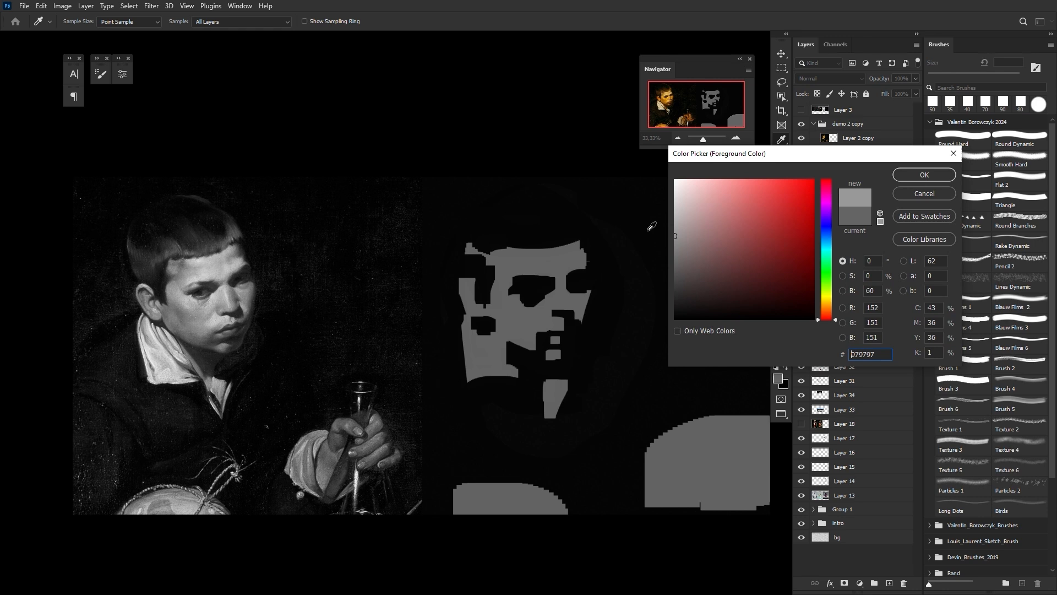
{"action": "left_click", "coordinate": [920, 174]}
{"action": "key", "text": "b"}
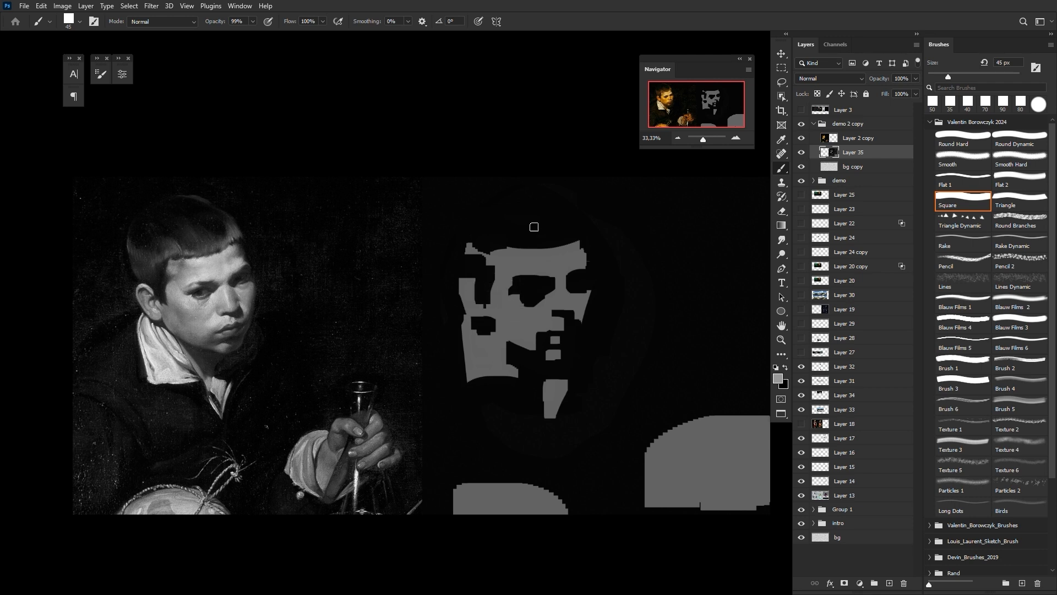
Step: Paint a light grey patch on the cheek just beneath the near eye with the Square brush
{"action": "left_click", "coordinate": [506, 296]}
{"action": "key", "text": "bracketleft"}
{"action": "left_click", "coordinate": [508, 298]}
{"action": "key", "text": "bracketright"}
{"action": "left_click", "coordinate": [520, 307]}
{"action": "key", "text": "bracketleft"}
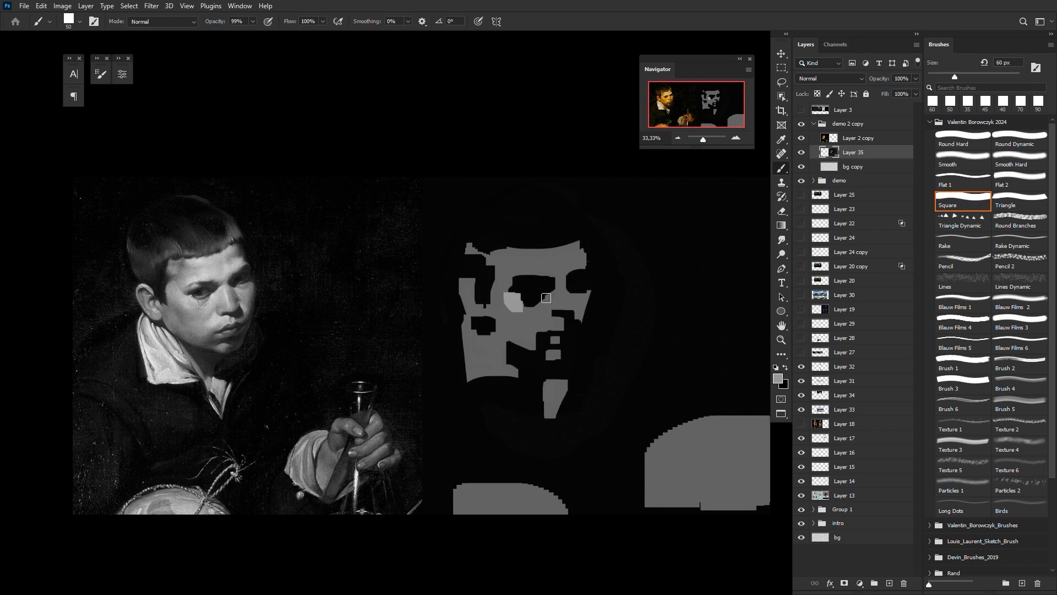
Step: Add light grey patches on the side of the nose bridge and on the nose tip
{"action": "left_click_drag", "start_coordinate": [547, 299], "coordinate": [555, 320]}
{"action": "key", "text": "ctrl+z"}
{"action": "key", "text": "bracketright"}
{"action": "left_click_drag", "start_coordinate": [545, 324], "coordinate": [553, 322]}
Step: Refine the dark shapes around the lips and beneath the nose with sampled black and mid grey
{"action": "left_click", "coordinate": [540, 356], "text": "alt"}
{"action": "key", "text": "bracketright"}
{"action": "left_click_drag", "start_coordinate": [555, 331], "coordinate": [567, 344]}
{"action": "key", "text": "bracketleft"}
{"action": "left_click", "coordinate": [548, 327], "text": "alt"}
{"action": "key", "text": "bracketright"}
{"action": "key", "text": "i"}
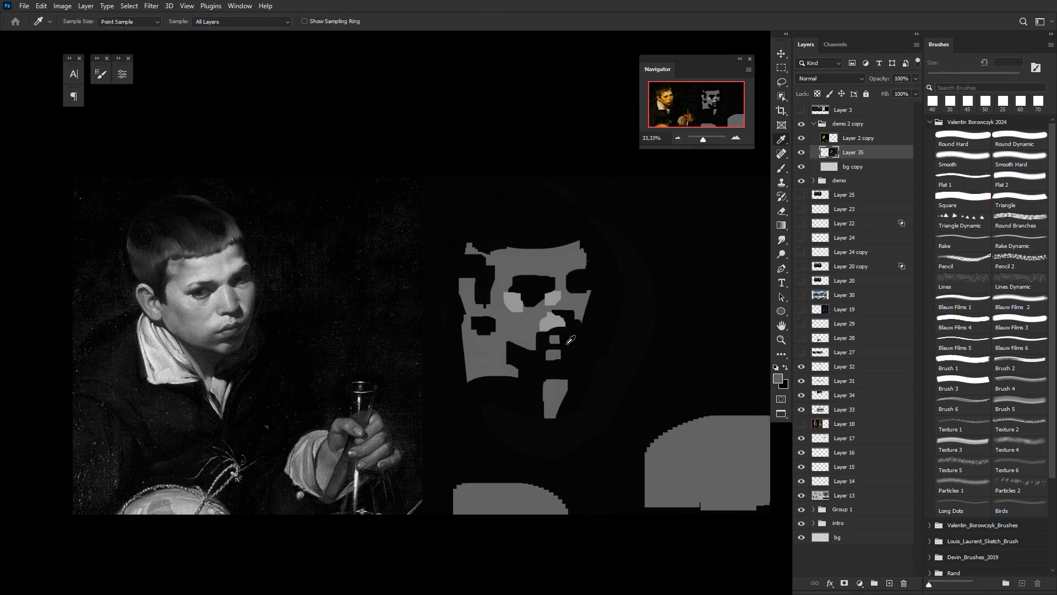
{"action": "left_click", "coordinate": [570, 345]}
{"action": "key", "text": "b"}
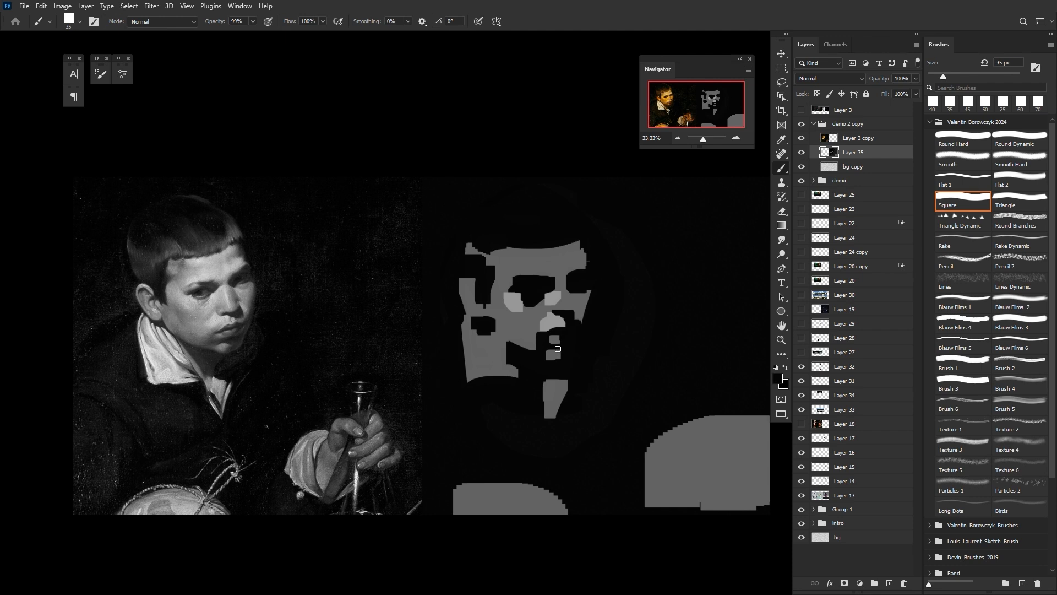
Step: Paint a light grey plane across the brow and middle of the forehead with the Square brush at 60 to 70 px
{"action": "left_click", "coordinate": [545, 305], "text": "alt"}
{"action": "key", "text": "bracketright"}
{"action": "key", "text": "bracketright"}
{"action": "left_click_drag", "start_coordinate": [546, 304], "coordinate": [550, 301]}
{"action": "key", "text": "bracketright"}
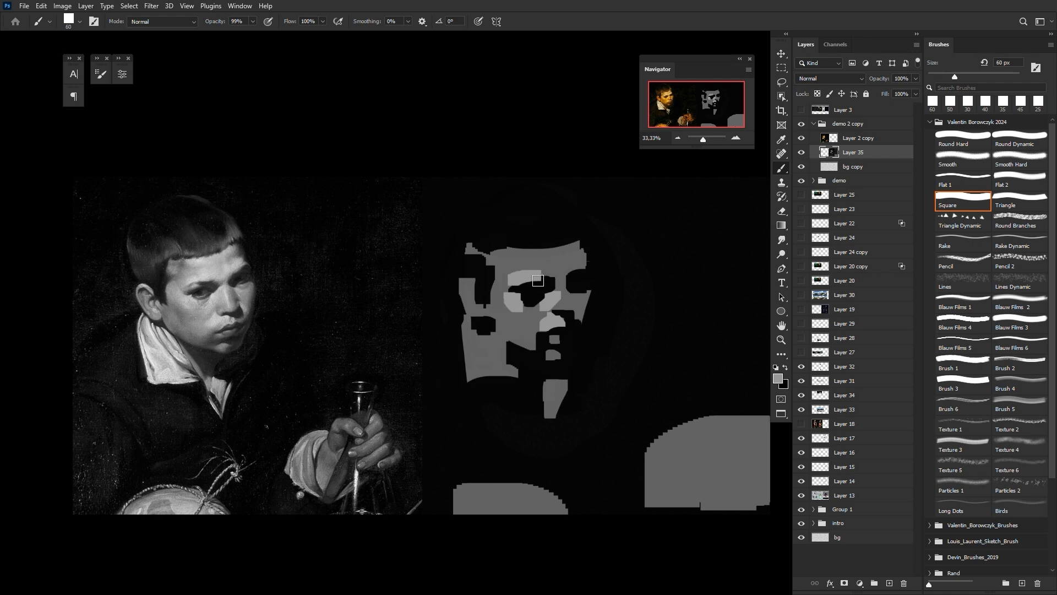
{"action": "mouse_move", "coordinate": [520, 272]}
{"action": "left_mouse_down"}
{"action": "mouse_move", "coordinate": [544, 266]}
{"action": "mouse_move", "coordinate": [521, 253]}
{"action": "mouse_move", "coordinate": [543, 263]}
{"action": "mouse_move", "coordinate": [545, 253]}
{"action": "mouse_move", "coordinate": [549, 278]}
{"action": "left_mouse_up"}
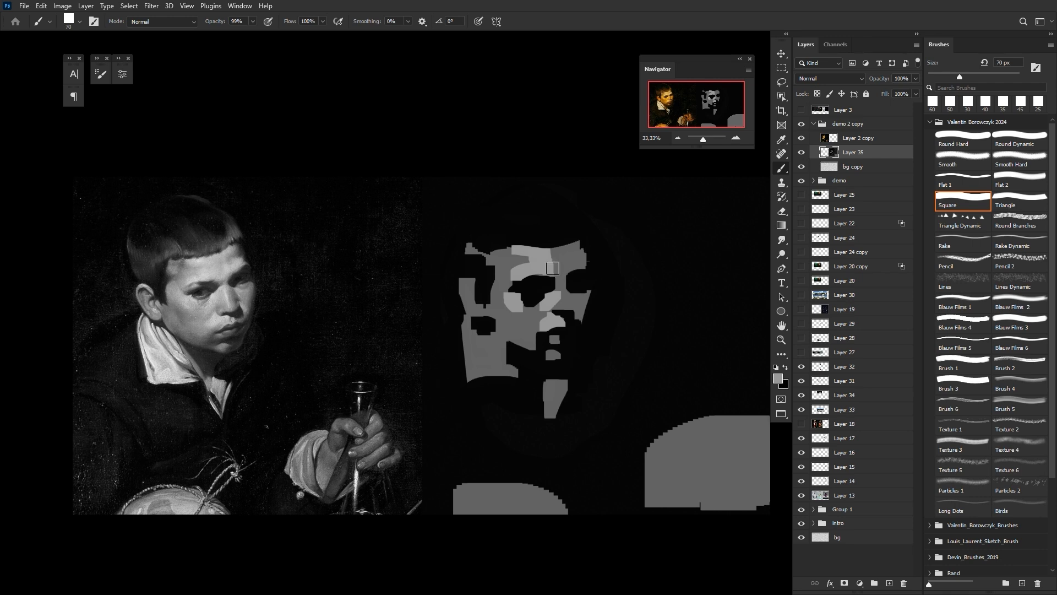
Step: Shape the far end of the brow in grey and sharpen the black shadow beside the nose
{"action": "key", "text": "bracketleft"}
{"action": "left_click_drag", "start_coordinate": [557, 268], "coordinate": [576, 263]}
{"action": "key", "text": "ctrl+z"}
{"action": "left_click", "coordinate": [510, 300]}
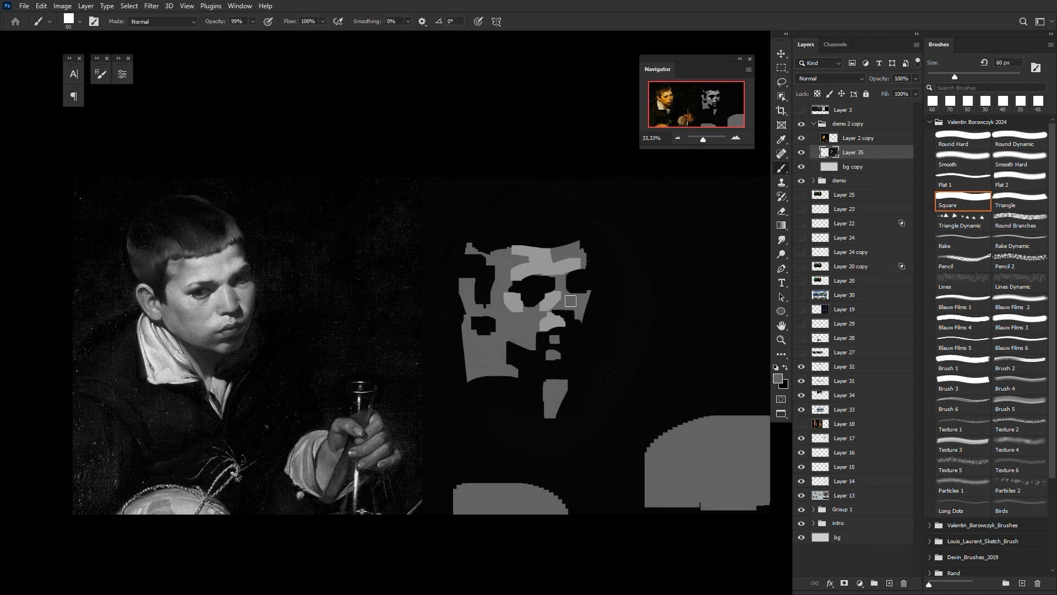
{"action": "key", "text": "i"}
{"action": "left_click", "coordinate": [568, 315]}
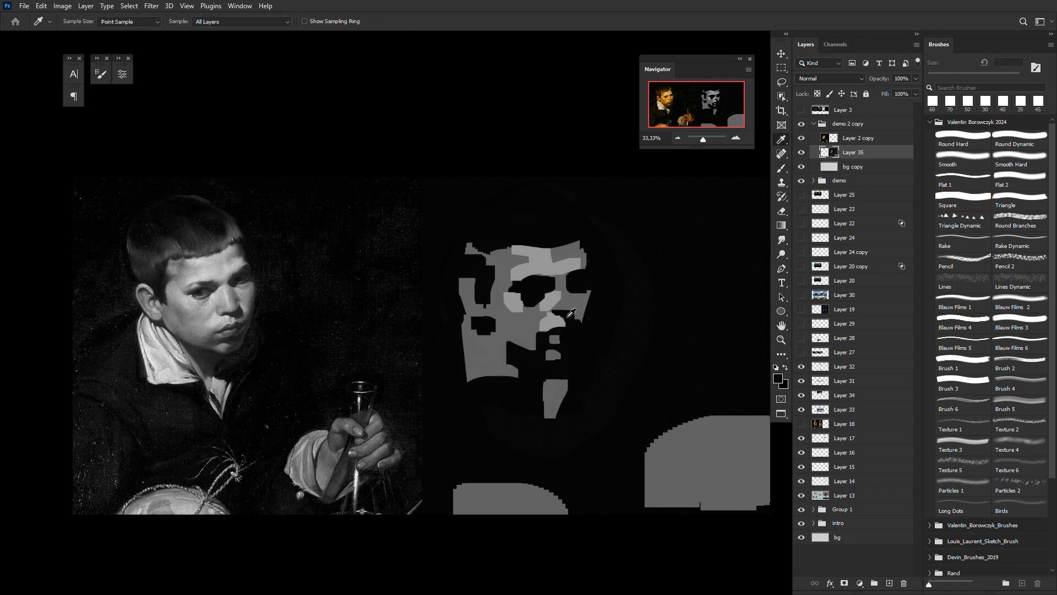
{"action": "key", "text": "b"}
{"action": "key", "text": "bracketright"}
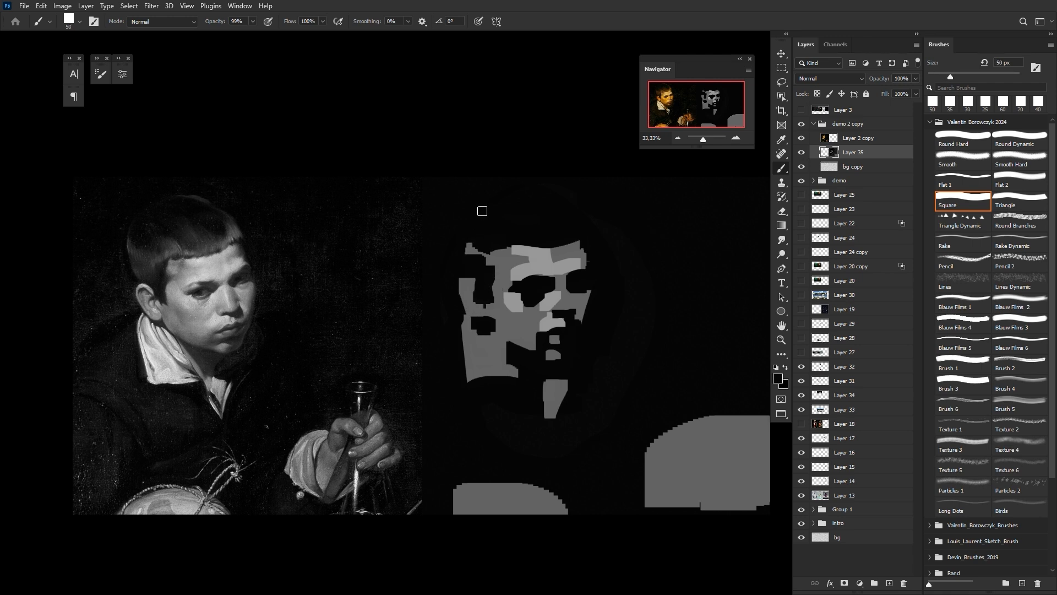
Step: Add mid-grey patches in the hair above the forehead and temple with the Square brush, sampling grey from the temple
{"action": "left_click", "coordinate": [469, 248], "text": "alt"}
{"action": "key", "text": "bracketright"}
{"action": "key", "text": "bracketright"}
{"action": "key", "text": "bracketright"}
{"action": "mouse_move", "coordinate": [457, 250]}
{"action": "left_mouse_down"}
{"action": "mouse_move", "coordinate": [493, 278]}
{"action": "mouse_move", "coordinate": [539, 161]}
{"action": "mouse_move", "coordinate": [552, 239]}
{"action": "mouse_move", "coordinate": [577, 241]}
{"action": "mouse_move", "coordinate": [495, 241]}
{"action": "mouse_move", "coordinate": [576, 234]}
{"action": "mouse_move", "coordinate": [566, 228]}
{"action": "mouse_move", "coordinate": [543, 292]}
{"action": "mouse_move", "coordinate": [571, 232]}
{"action": "left_mouse_up"}
{"action": "key", "text": "ctrl+z"}
{"action": "key", "text": "bracketleft"}
{"action": "key", "text": "bracketleft"}
{"action": "key", "text": "bracketleft"}
{"action": "key", "text": "bracketright"}
{"action": "key", "text": "ctrl+z"}
{"action": "key", "text": "bracketright"}
{"action": "key", "text": "ctrl+z"}
{"action": "key", "text": "bracketright"}
{"action": "key", "text": "bracketright"}
{"action": "key", "text": "bracketright"}
{"action": "key", "text": "ctrl+z"}
{"action": "key", "text": "ctrl+z"}
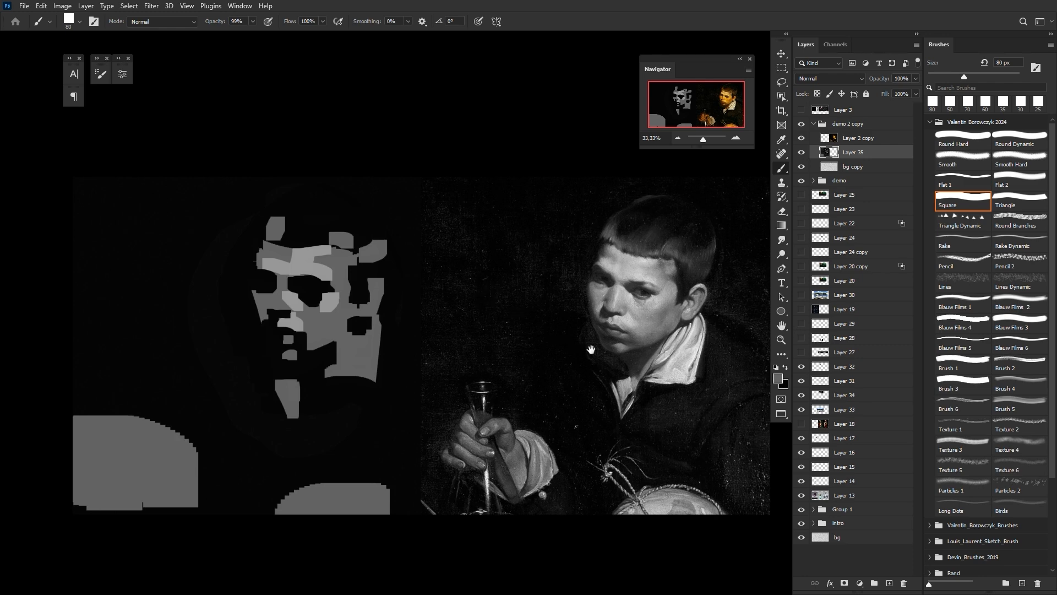
Step: Flip the image horizontally back and forth to compare the study's proportions with the reference
{"action": "left_click_drag", "start_coordinate": [590, 349], "coordinate": [510, 348]}
{"action": "mouse_move", "coordinate": [453, 247]}
{"action": "left_mouse_down"}
{"action": "mouse_move", "coordinate": [542, 278]}
{"action": "mouse_move", "coordinate": [484, 300]}
{"action": "left_mouse_up"}
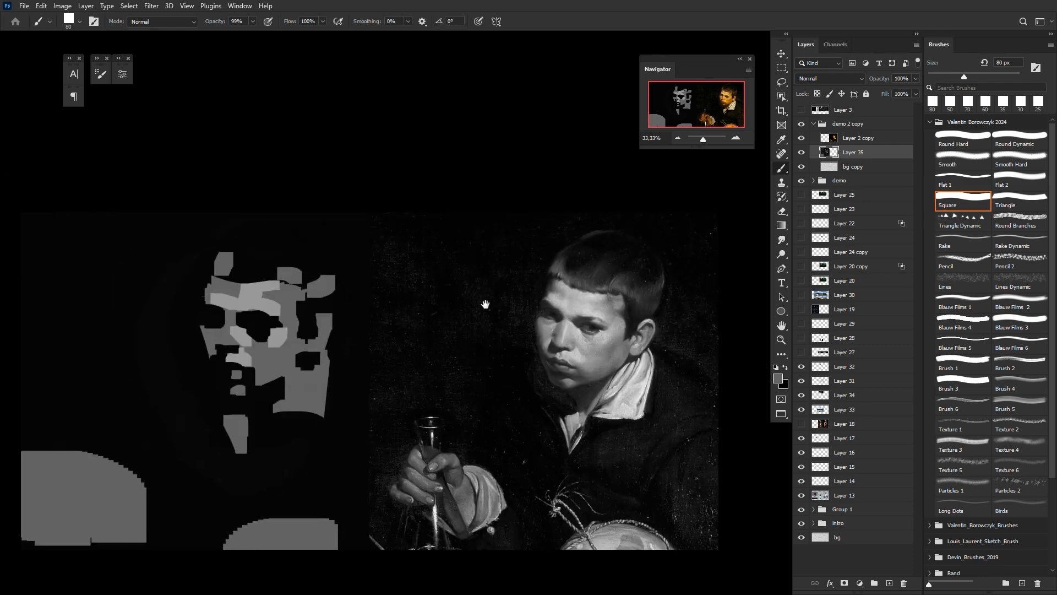
{"action": "left_click_drag", "start_coordinate": [446, 358], "coordinate": [497, 354]}
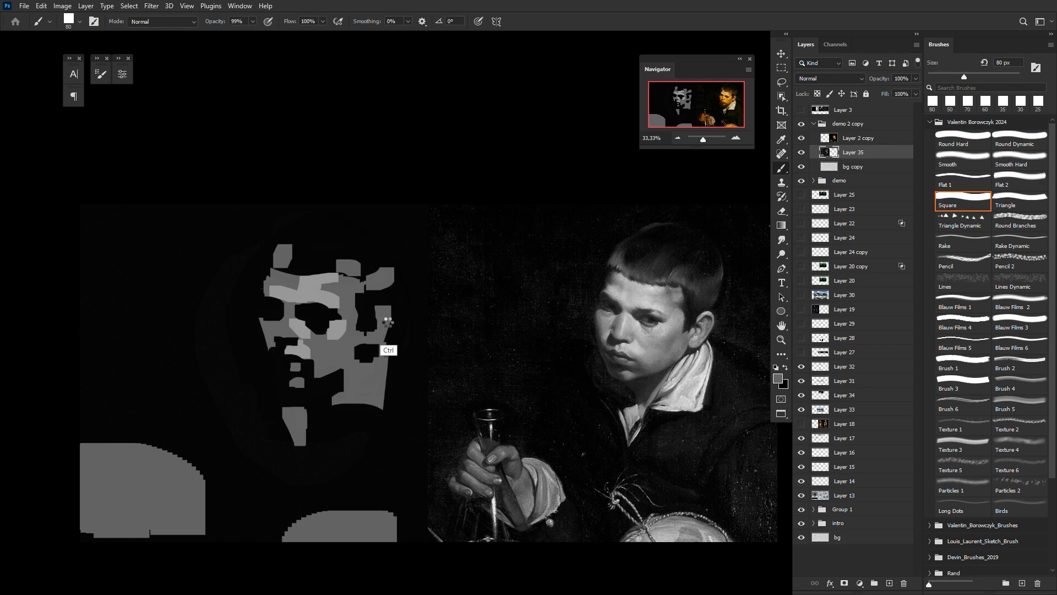
{"action": "key", "text": "ctrl+shift+h"}
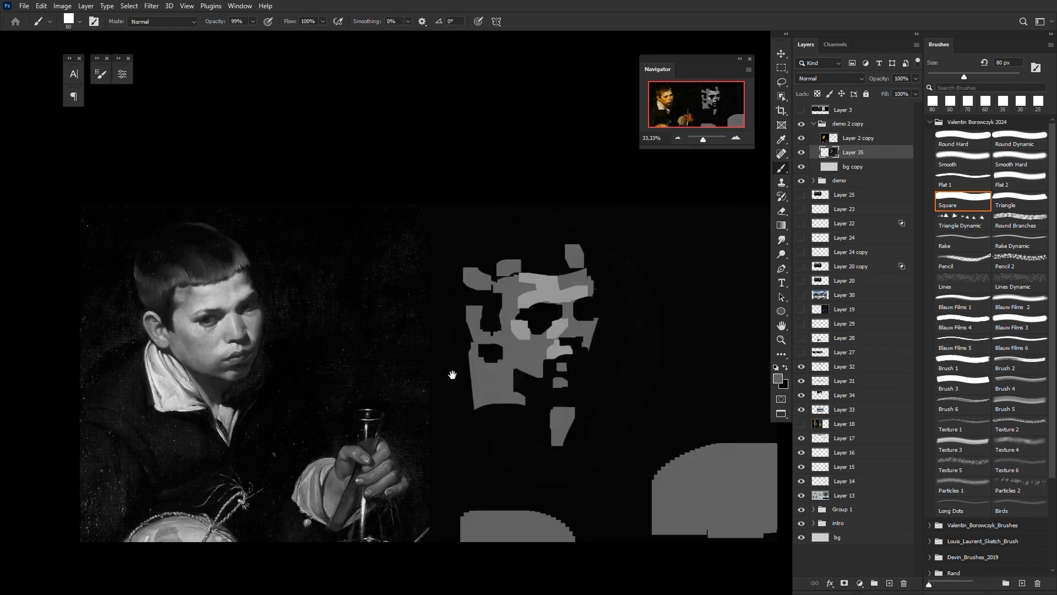
{"action": "mouse_move", "coordinate": [462, 384]}
{"action": "left_mouse_down"}
{"action": "mouse_move", "coordinate": [437, 336]}
{"action": "mouse_move", "coordinate": [451, 380]}
{"action": "left_mouse_up"}
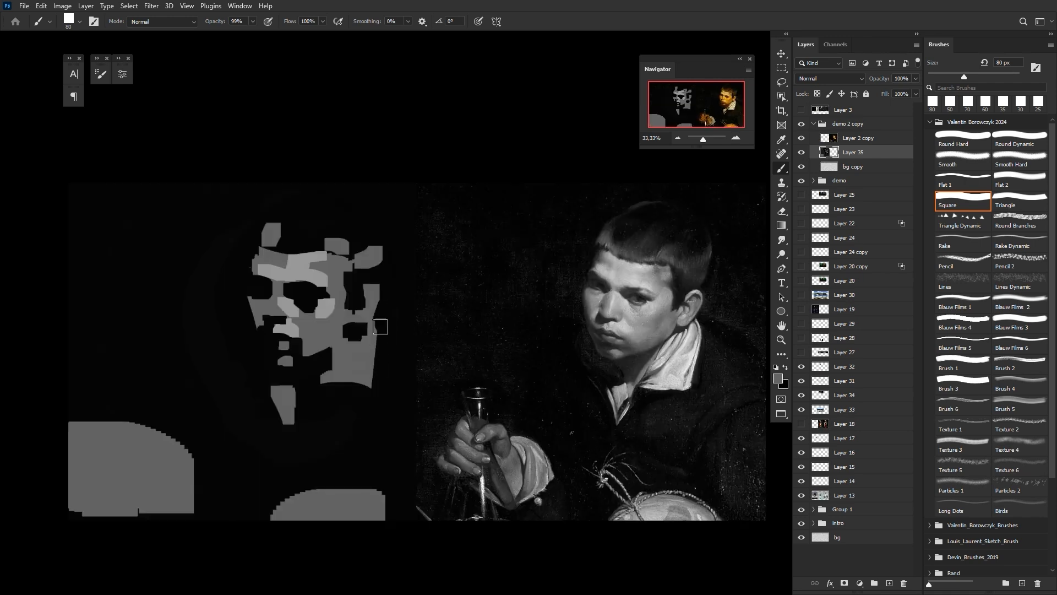
{"action": "left_click_drag", "start_coordinate": [373, 389], "coordinate": [333, 292]}
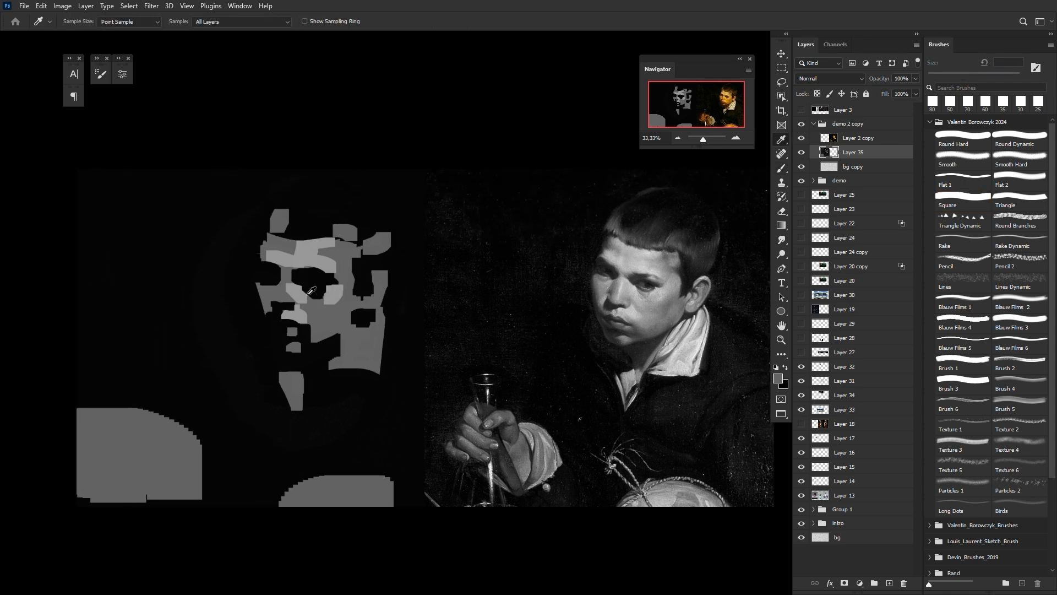
Step: Refine the mid-grey shape around the far eye with the Square brush at about 40 px
{"action": "key", "text": "bracketleft"}
{"action": "key", "text": "bracketleft"}
{"action": "key", "text": "bracketleft"}
{"action": "key", "text": "bracketleft"}
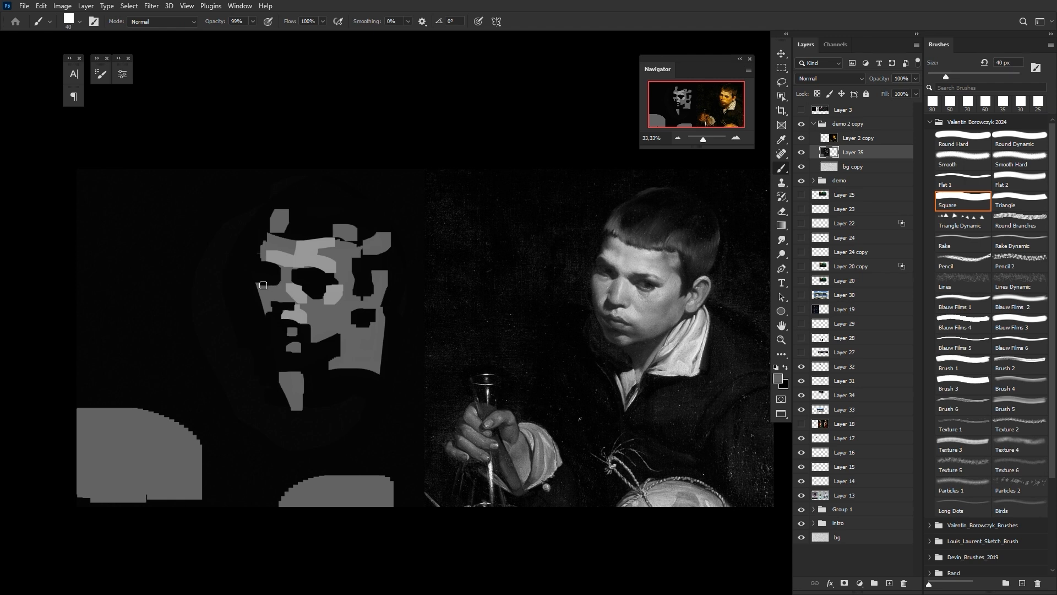
{"action": "key", "text": "ctrl+z"}
{"action": "left_click_drag", "start_coordinate": [263, 280], "coordinate": [269, 282]}
{"action": "key", "text": "bracketleft"}
Step: Extend the light grey along the nose and the inner corner of the near eye using the sampled light tone
{"action": "left_click", "coordinate": [299, 286], "text": "alt"}
{"action": "key", "text": "bracketright"}
{"action": "key", "text": "bracketleft"}
{"action": "key", "text": "bracketright"}
{"action": "left_click_drag", "start_coordinate": [302, 289], "coordinate": [321, 300]}
Step: Reshape the lower lip and the area beneath it with a sampled tone
{"action": "left_click_drag", "start_coordinate": [330, 341], "coordinate": [291, 404]}
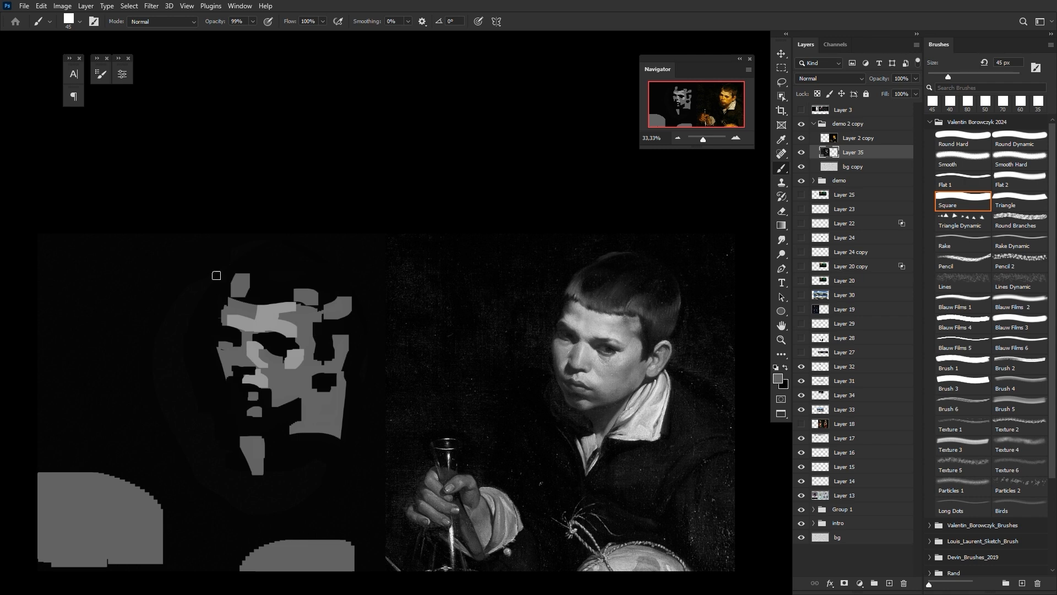
{"action": "left_click", "coordinate": [278, 414], "text": "alt"}
{"action": "left_click_drag", "start_coordinate": [251, 416], "coordinate": [270, 430]}
Step: Turn the canvas upside down and widen the light grey plane along the nose bridge with the Square brush at 50 px
{"action": "key", "text": "r"}
{"action": "left_click_drag", "start_coordinate": [358, 189], "coordinate": [333, 372]}
{"action": "key", "text": "i"}
{"action": "left_click", "coordinate": [525, 303]}
{"action": "key", "text": "b"}
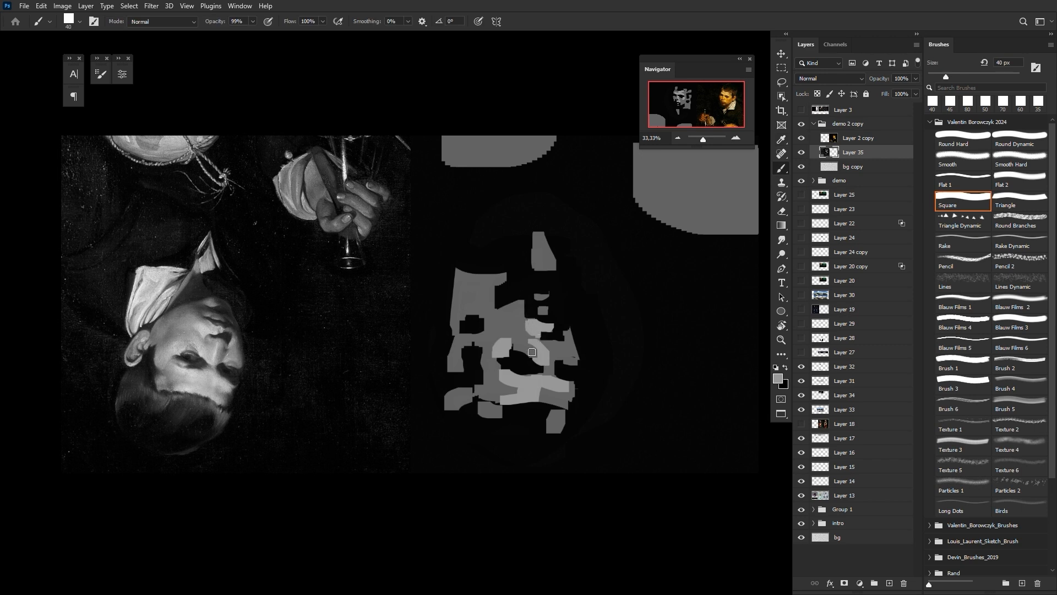
{"action": "key", "text": "bracketright"}
{"action": "key", "text": "bracketright"}
{"action": "left_click_drag", "start_coordinate": [526, 347], "coordinate": [538, 361]}
{"action": "key", "text": "ctrl+z"}
{"action": "key", "text": "bracketleft"}
Step: Extend the light grey plane over the upper forehead and refine the mid grey beside the near eye
{"action": "key", "text": "i"}
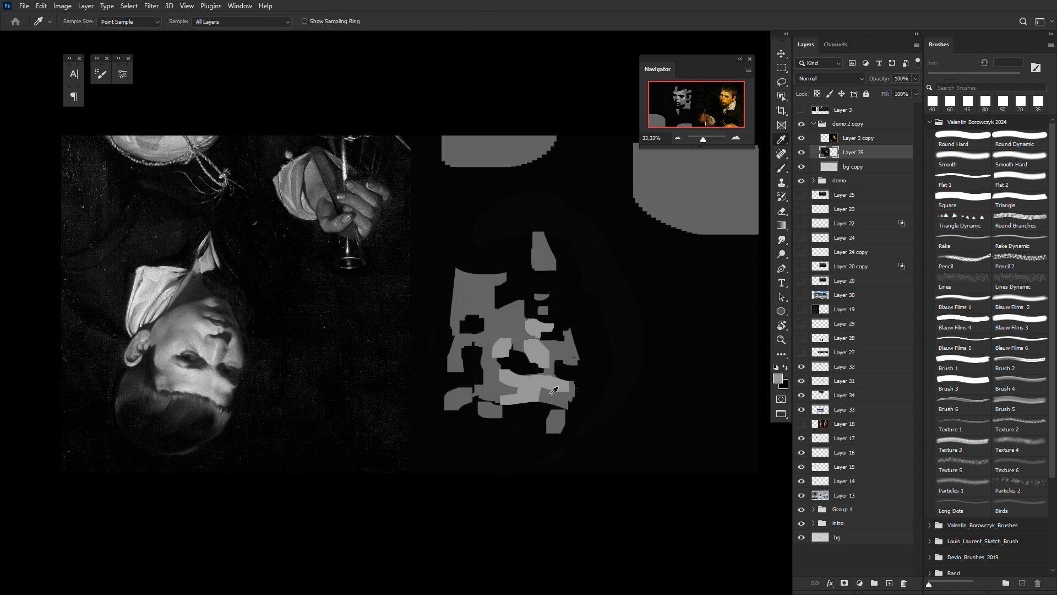
{"action": "key", "text": "b"}
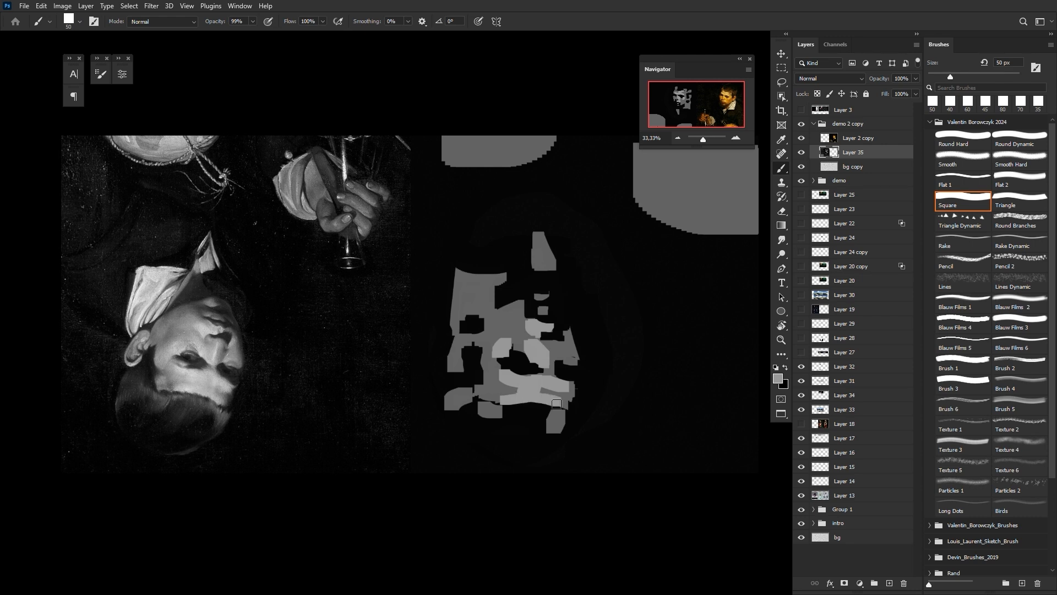
{"action": "key", "text": "bracketright"}
{"action": "key", "text": "i"}
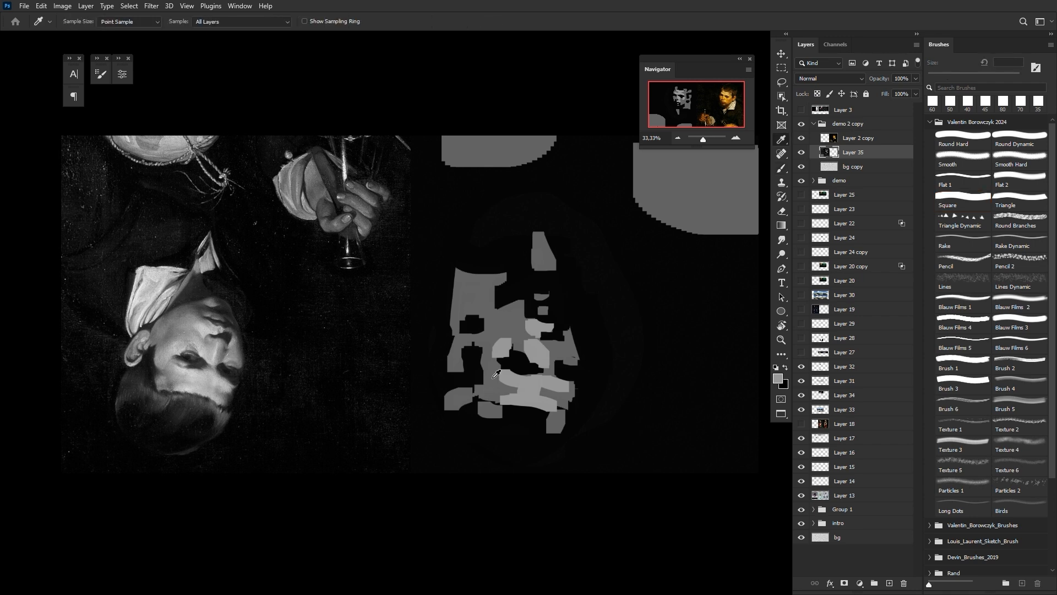
{"action": "left_click", "coordinate": [496, 374]}
{"action": "key", "text": "b"}
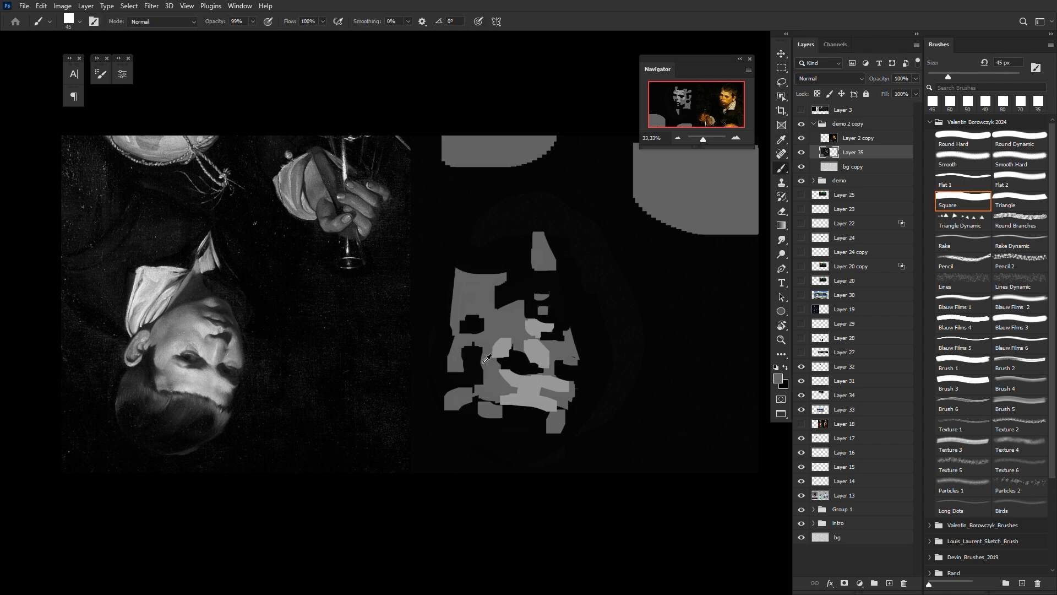
Step: Open the black notch below the ear out to the edge of the face using sampled black
{"action": "key", "text": "i"}
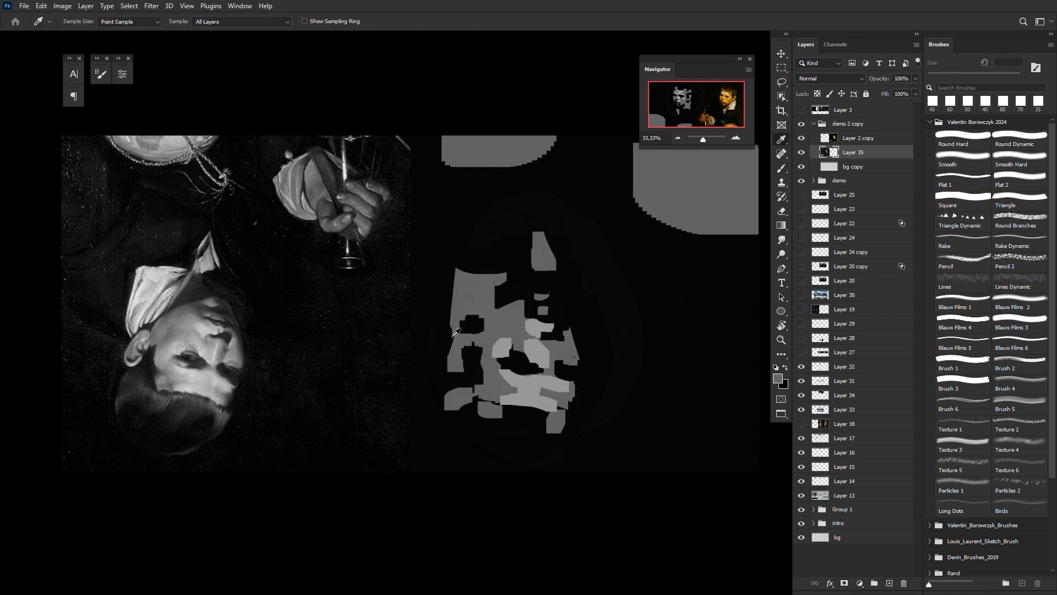
{"action": "left_click", "coordinate": [450, 342]}
{"action": "key", "text": "b"}
{"action": "key", "text": "bracketright"}
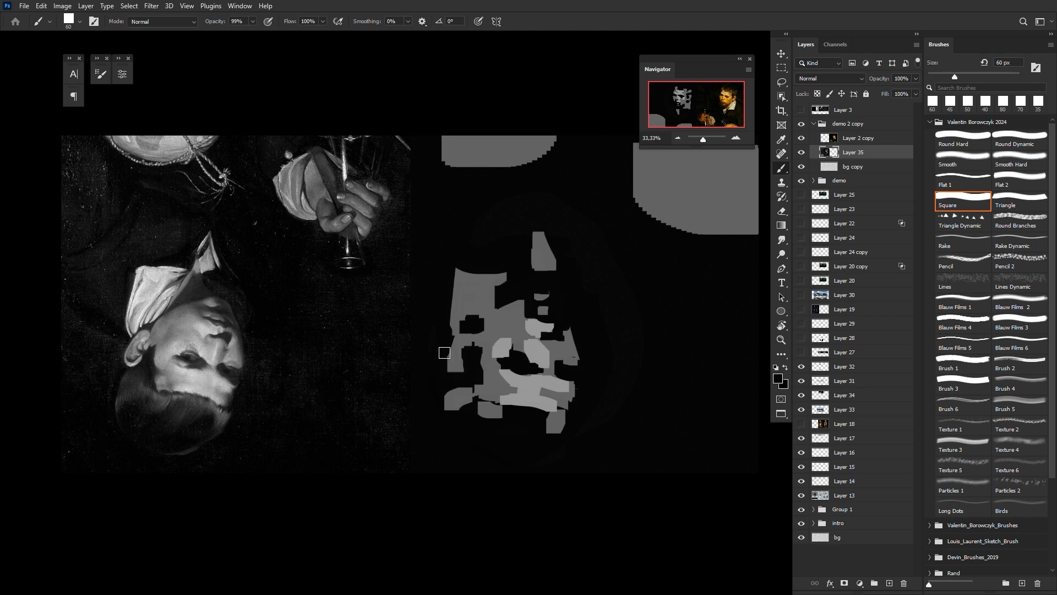
{"action": "key", "text": "bracketleft"}
{"action": "left_click_drag", "start_coordinate": [481, 323], "coordinate": [477, 321]}
{"action": "key", "text": "bracketright"}
Step: Refine the upper lip with sampled mid grey and black using a Square brush reduced to 20 px
{"action": "key", "text": "i"}
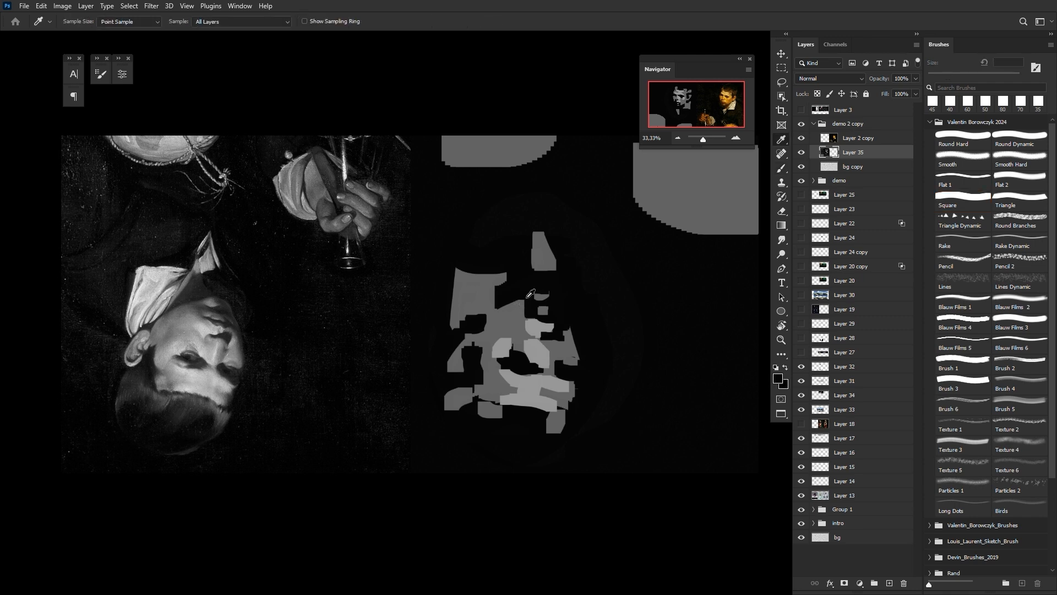
{"action": "key", "text": "b"}
{"action": "key", "text": "i"}
{"action": "key", "text": "b"}
{"action": "key", "text": "i"}
{"action": "left_click", "coordinate": [515, 314]}
{"action": "key", "text": "b"}
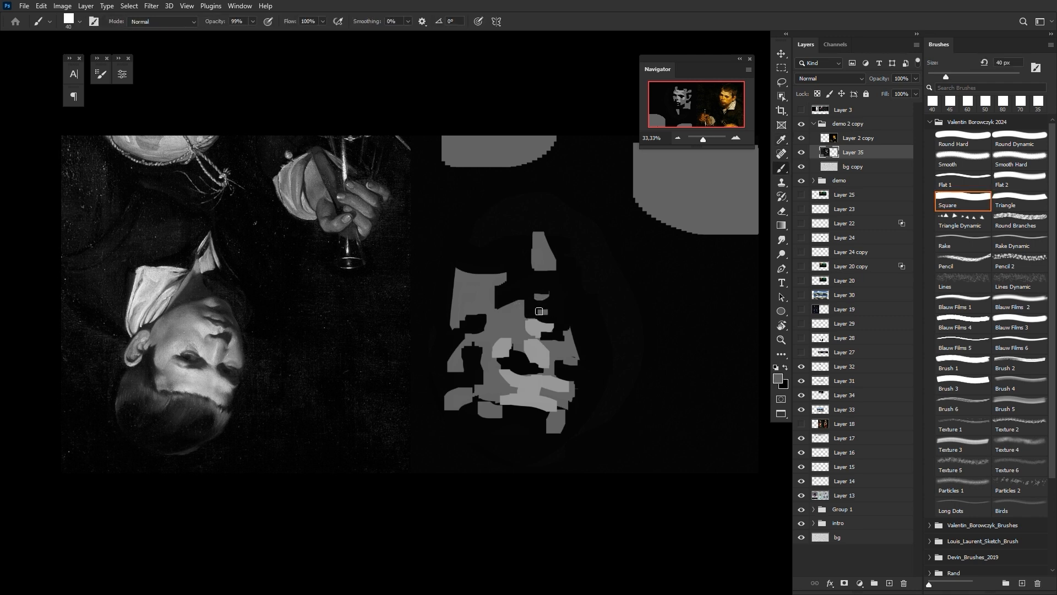
{"action": "left_click", "coordinate": [552, 309], "text": "alt"}
{"action": "left_click_drag", "start_coordinate": [540, 313], "coordinate": [547, 313]}
{"action": "key", "text": "alt"}
{"action": "key", "text": "b"}
{"action": "key", "text": "Escape"}
Step: Turn the canvas back upright and select the whole painted face with a rectangular marquee
{"action": "left_click_drag", "start_coordinate": [528, 359], "coordinate": [280, 374]}
{"action": "left_click_drag", "start_coordinate": [562, 248], "coordinate": [677, 204]}
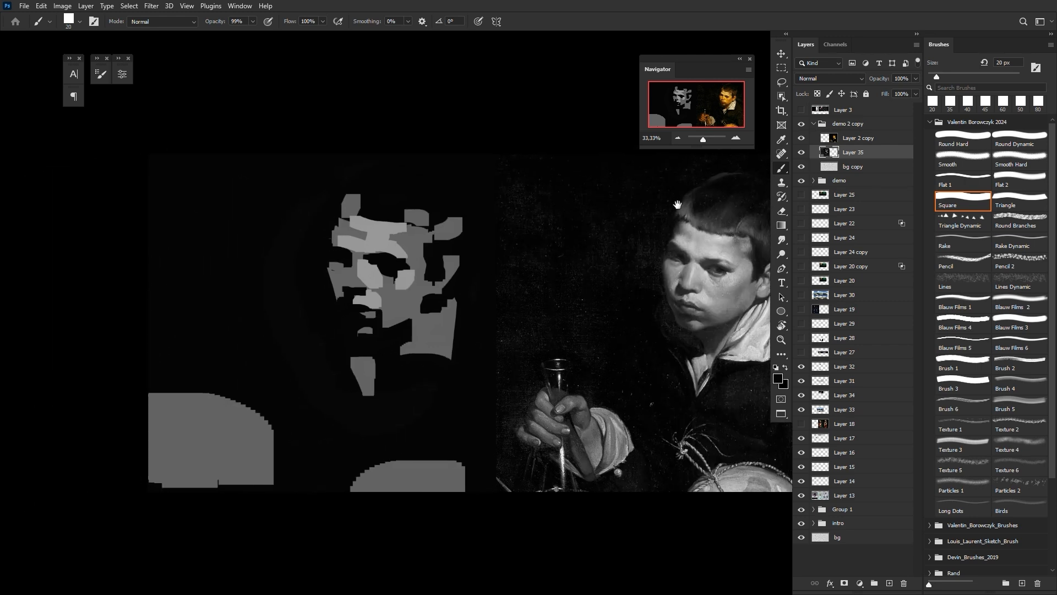
{"action": "left_click", "coordinate": [781, 69]}
{"action": "left_click", "coordinate": [781, 54]}
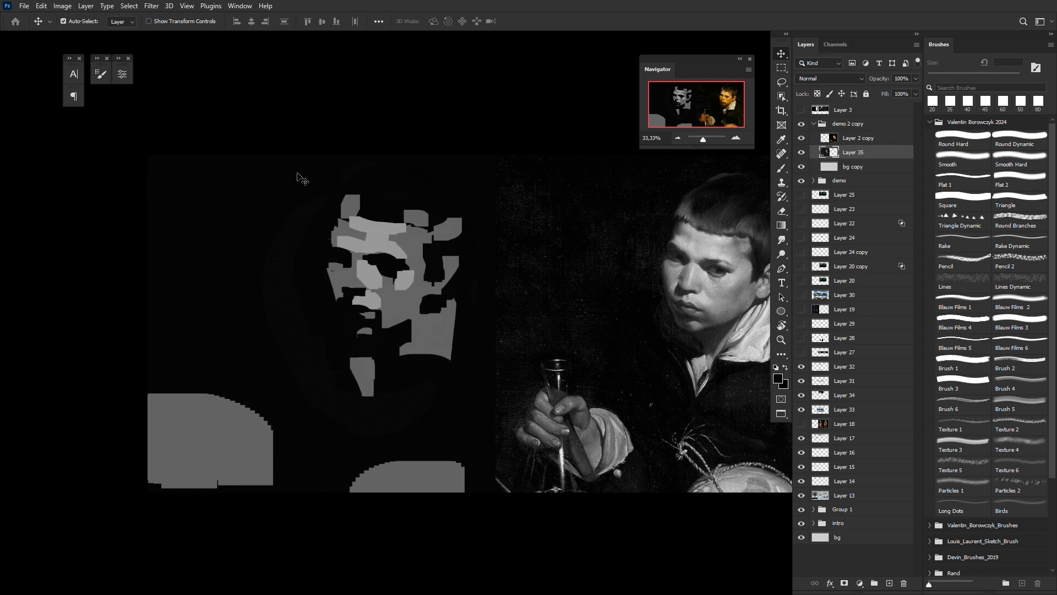
{"action": "left_click", "coordinate": [781, 68]}
{"action": "left_click_drag", "start_coordinate": [303, 172], "coordinate": [478, 411]}
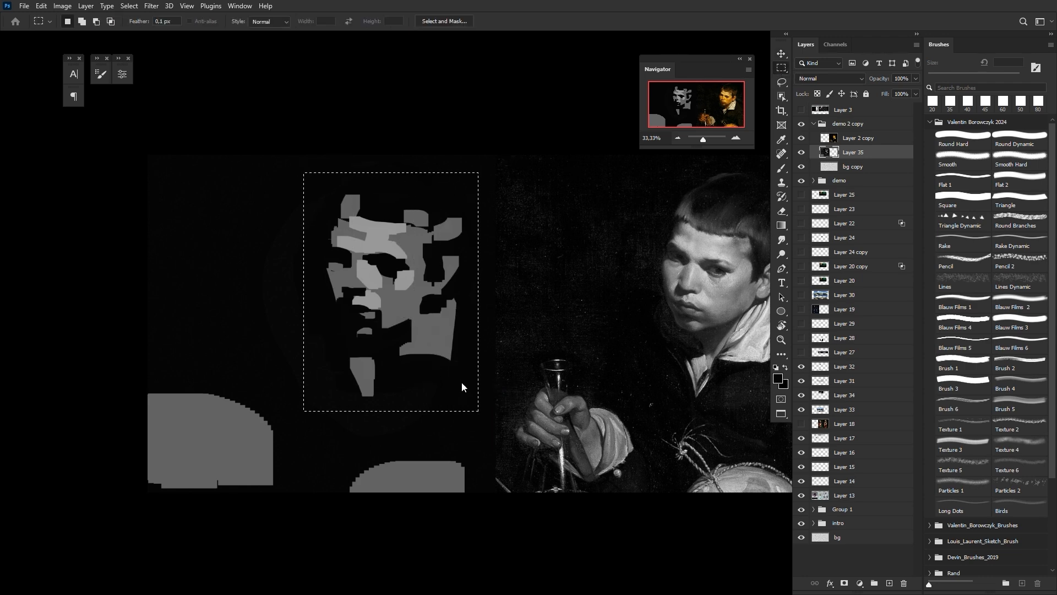
Step: Copy the selected painted face onto its own layer and scale the copy down to 90.56%
{"action": "key", "text": "ctrl+shift+x"}
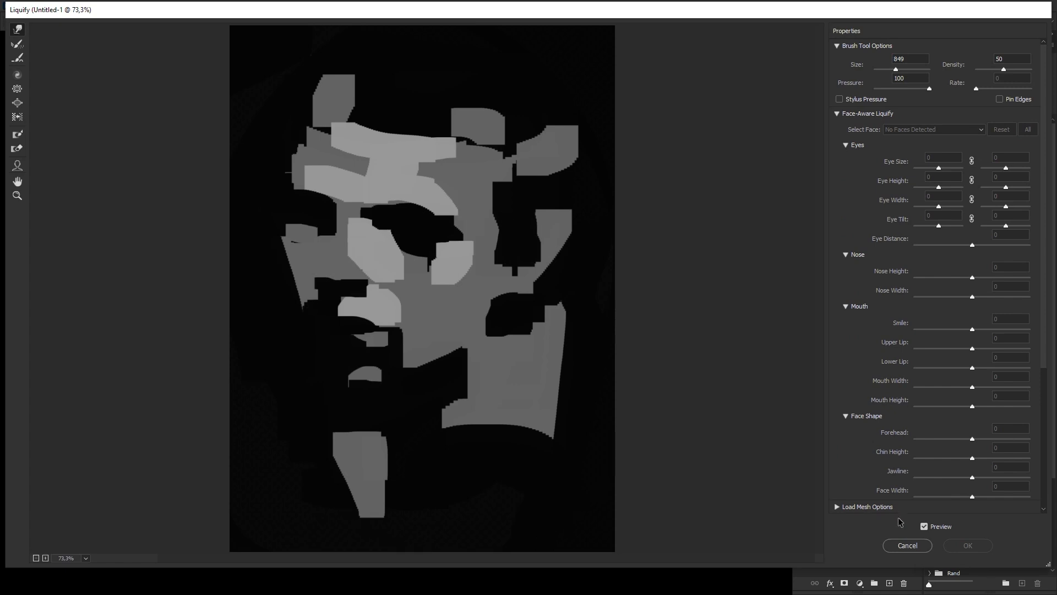
{"action": "left_click", "coordinate": [909, 547]}
{"action": "key", "text": "ctrl+j"}
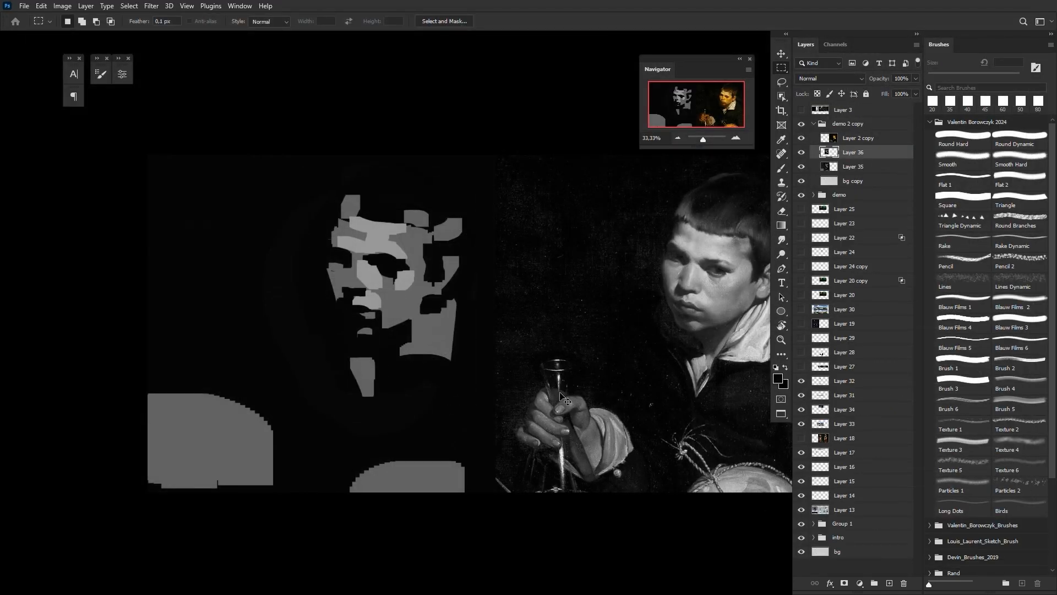
{"action": "key", "text": "ctrl+t"}
{"action": "left_click_drag", "start_coordinate": [301, 416], "coordinate": [318, 397]}
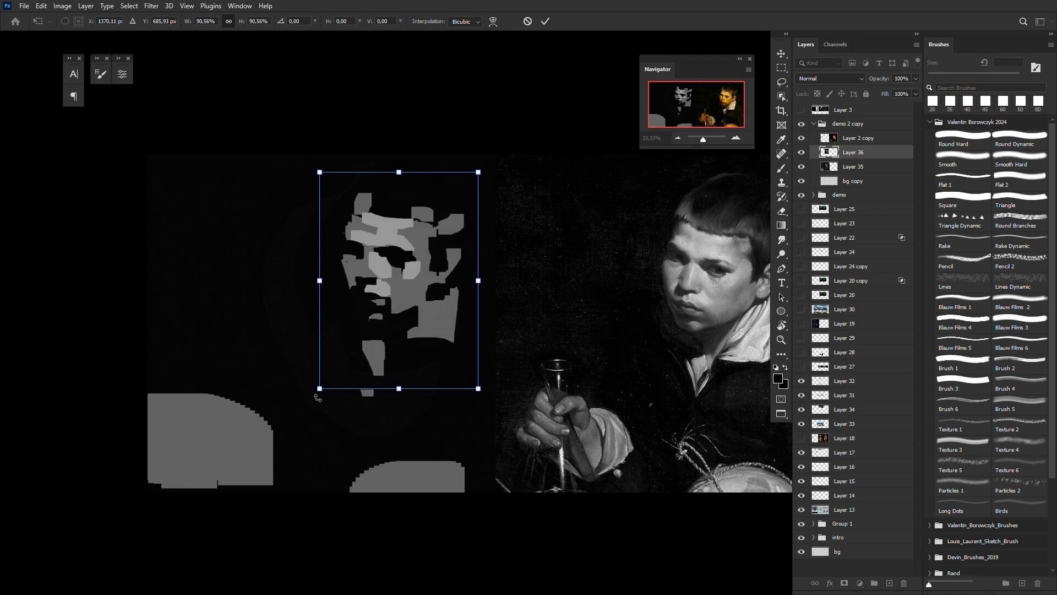
{"action": "key", "text": "Return"}
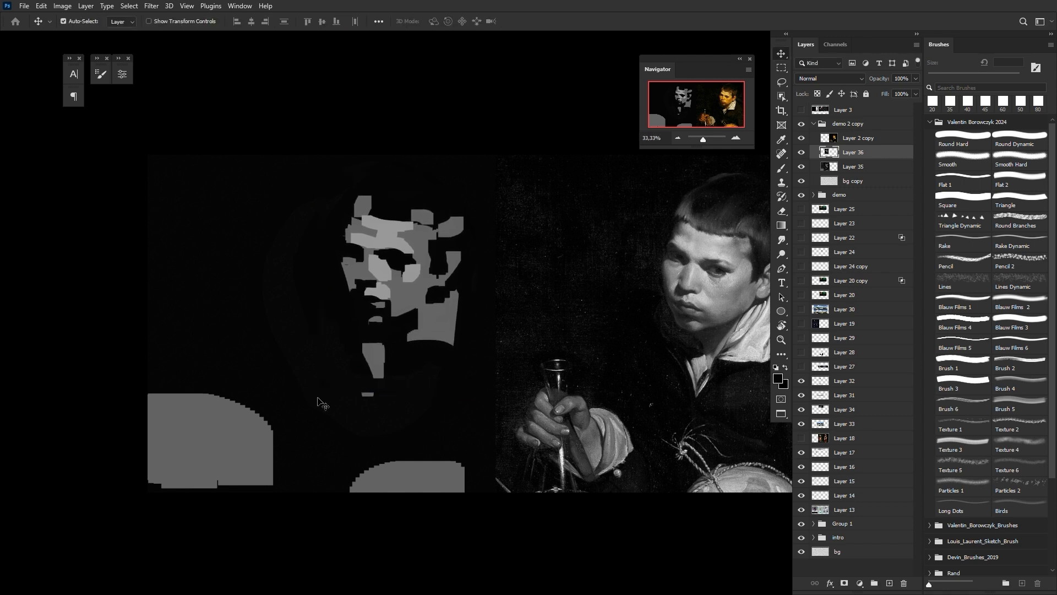
Step: Refine the nose and near cheek planes with sampled grey using the Square brush enlarged to 60 px
{"action": "left_click_drag", "start_coordinate": [317, 397], "coordinate": [264, 464]}
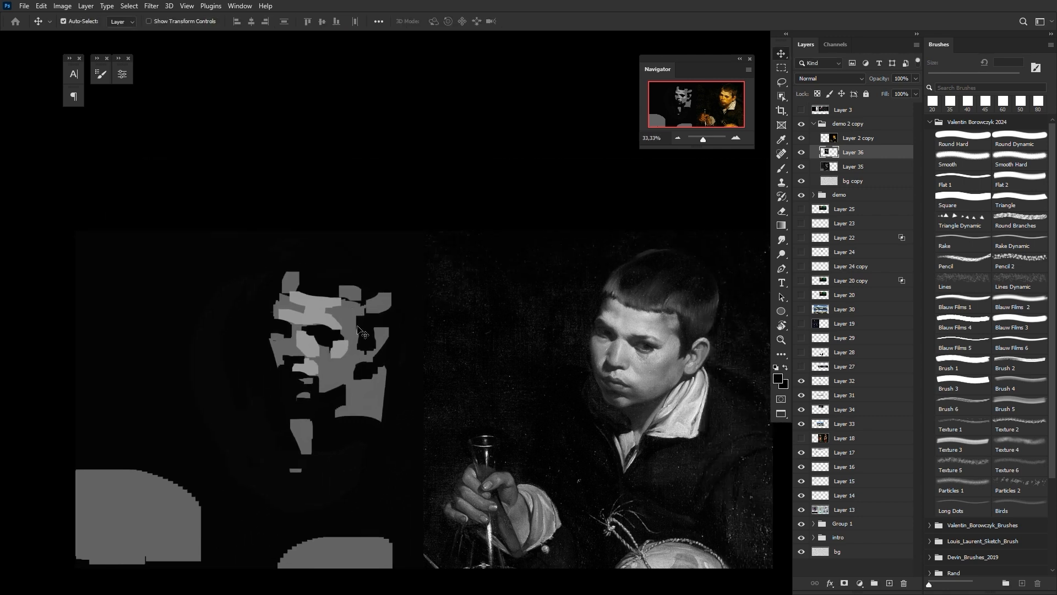
{"action": "key", "text": "b"}
{"action": "left_click", "coordinate": [303, 338], "text": "alt"}
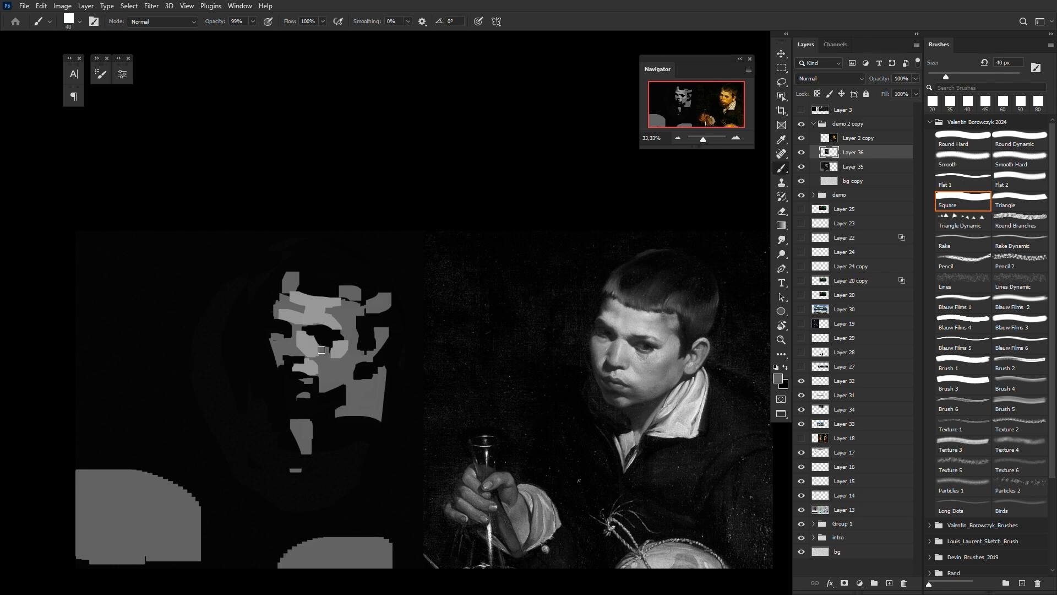
{"action": "key", "text": "]"}
{"action": "key", "text": "]"}
{"action": "left_click_drag", "start_coordinate": [333, 354], "coordinate": [321, 351]}
{"action": "key", "text": "]"}
{"action": "key", "text": "["}
{"action": "key", "text": "["}
{"action": "key", "text": "]"}
{"action": "key", "text": "]"}
{"action": "mouse_move", "coordinate": [336, 403]}
{"action": "left_mouse_down"}
{"action": "mouse_move", "coordinate": [359, 402]}
{"action": "mouse_move", "coordinate": [356, 410]}
{"action": "mouse_move", "coordinate": [422, 367]}
{"action": "left_mouse_up"}
{"action": "key", "text": "alt"}
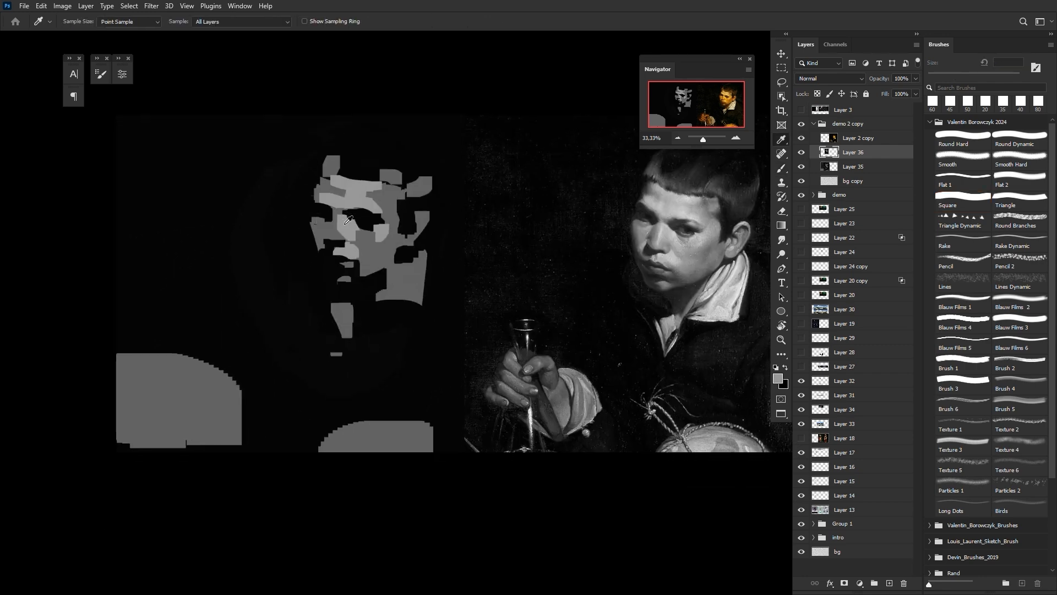
Step: Compare the value study with the reference portrait at thumbnail size and then at normal size
{"action": "key", "text": "ctrl+minus"}
{"action": "key", "text": "ctrl+minus"}
{"action": "key", "text": "ctrl+minus"}
{"action": "key", "text": "ctrl+minus"}
{"action": "key", "text": "ctrl+minus"}
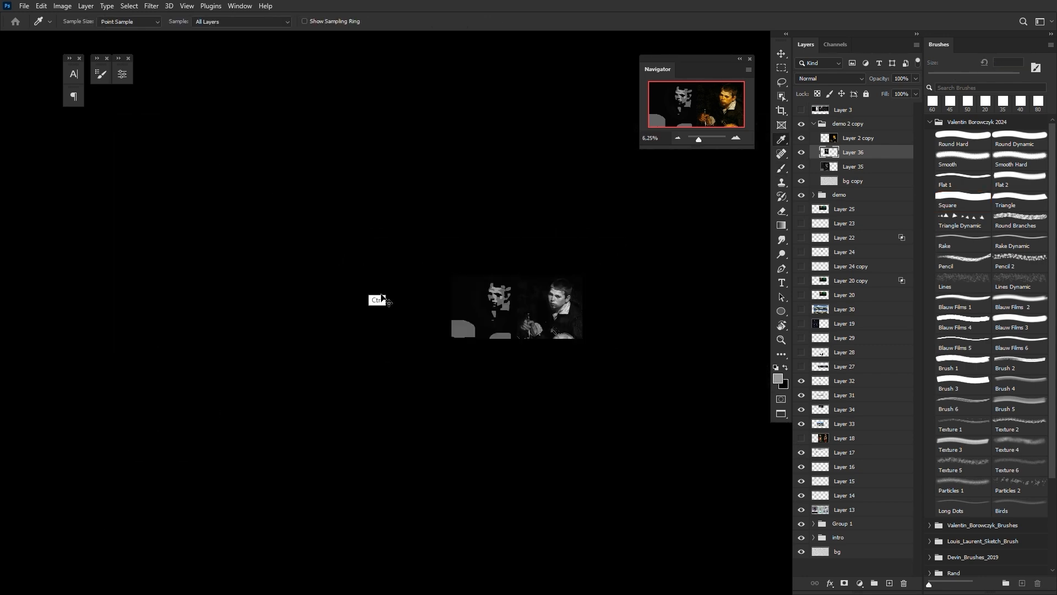
{"action": "left_click_drag", "start_coordinate": [561, 372], "coordinate": [461, 403]}
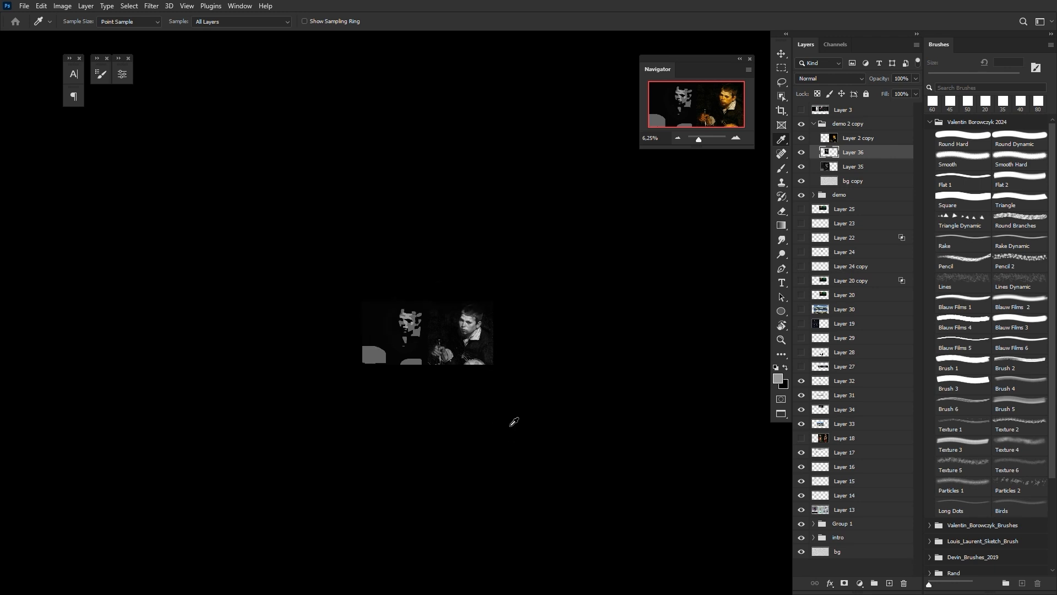
{"action": "key", "text": "ctrl+plus"}
{"action": "key", "text": "ctrl+plus"}
{"action": "key", "text": "ctrl+plus"}
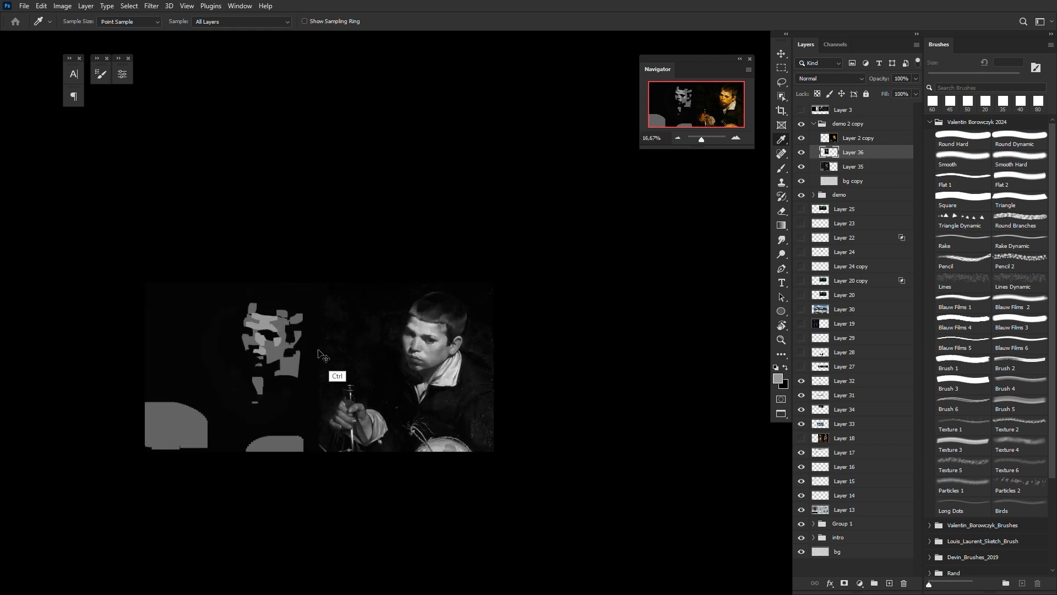
{"action": "left_click_drag", "start_coordinate": [336, 358], "coordinate": [538, 338]}
{"action": "key", "text": "ctrl+plus"}
{"action": "key", "text": "ctrl+plus"}
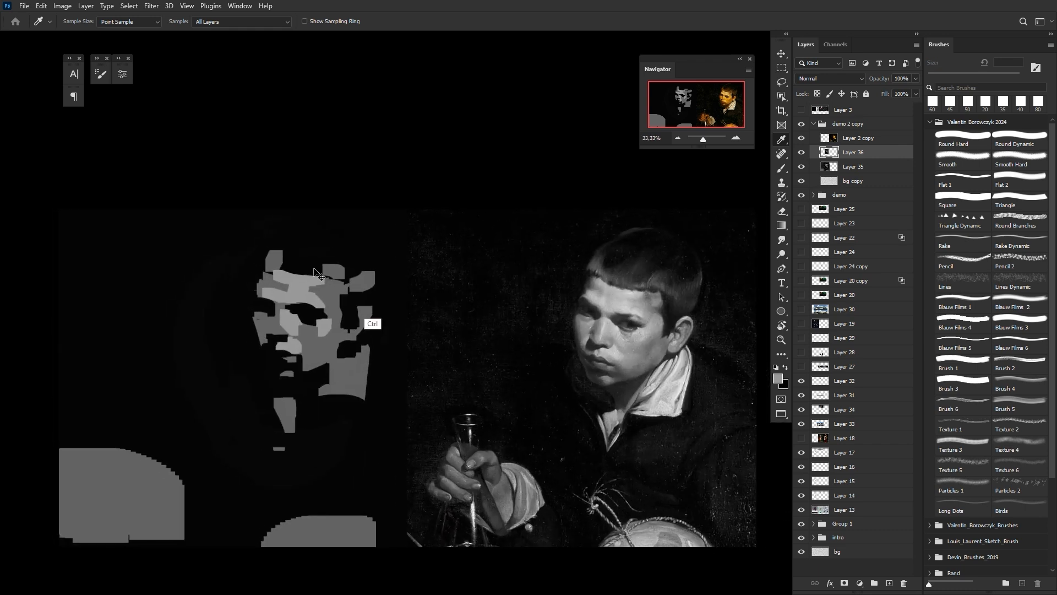
Step: Select all light grey face planes by colour, raise their lightness by 26 with Hue/Saturation, and deselect
{"action": "key", "text": "w"}
{"action": "left_click", "coordinate": [307, 304]}
{"action": "key", "text": "ctrl+plus"}
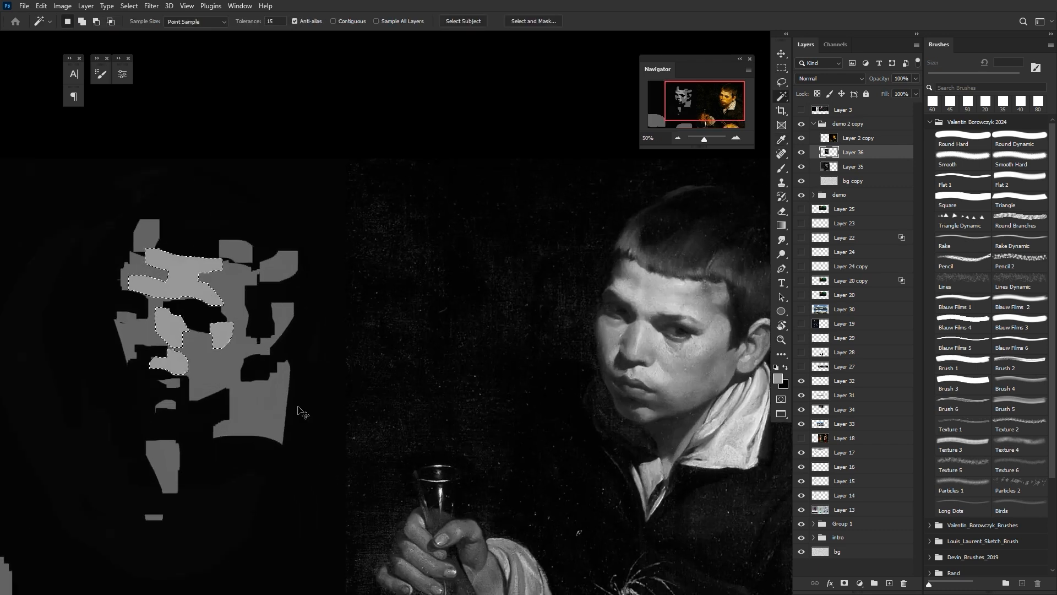
{"action": "key", "text": "ctrl+u"}
{"action": "left_click_drag", "start_coordinate": [190, 241], "coordinate": [205, 239]}
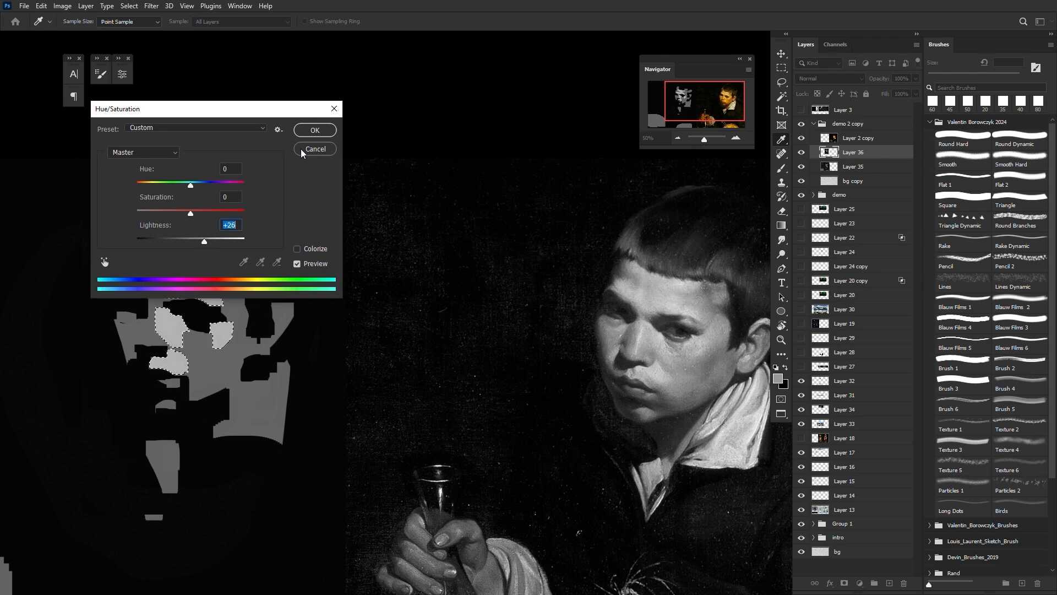
{"action": "left_click", "coordinate": [308, 131]}
{"action": "key", "text": "ctrl+d"}
Step: Select all mid grey face planes by colour, raise their lightness slightly with Hue/Saturation, and deselect
{"action": "left_click_drag", "start_coordinate": [276, 384], "coordinate": [284, 353]}
{"action": "left_click", "coordinate": [223, 336]}
{"action": "key", "text": "ctrl+u"}
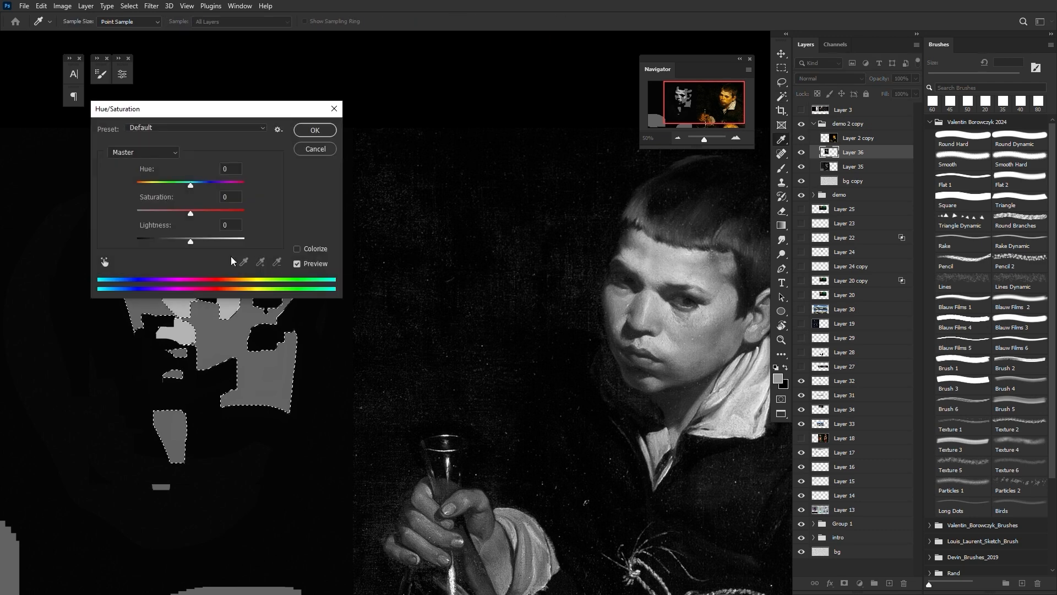
{"action": "left_click_drag", "start_coordinate": [191, 239], "coordinate": [194, 239]}
{"action": "left_click", "coordinate": [314, 130]}
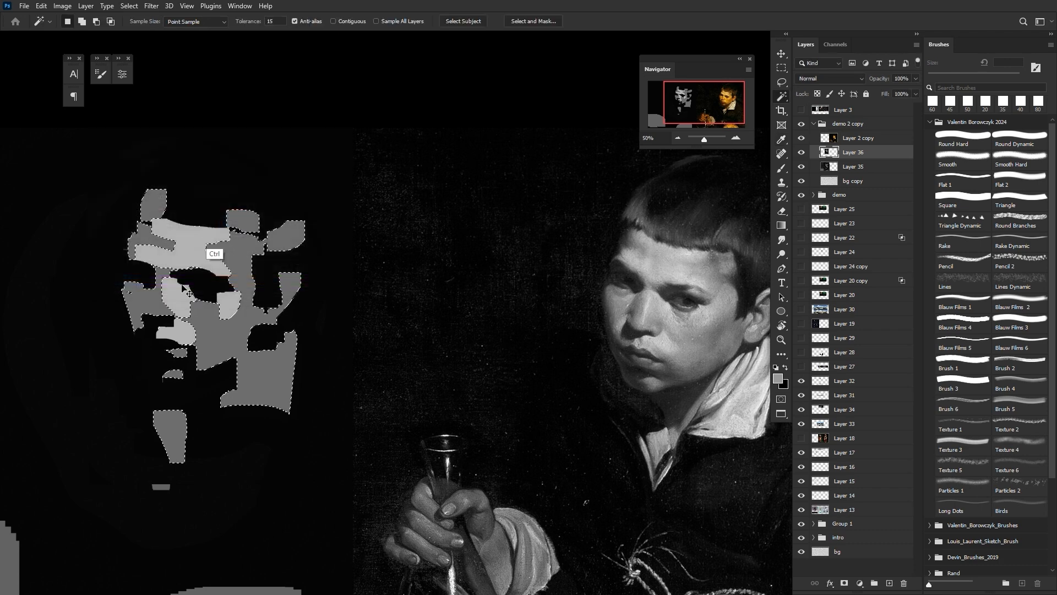
{"action": "key", "text": "ctrl+d"}
{"action": "key", "text": "ctrl+minus"}
{"action": "key", "text": "ctrl+plus"}
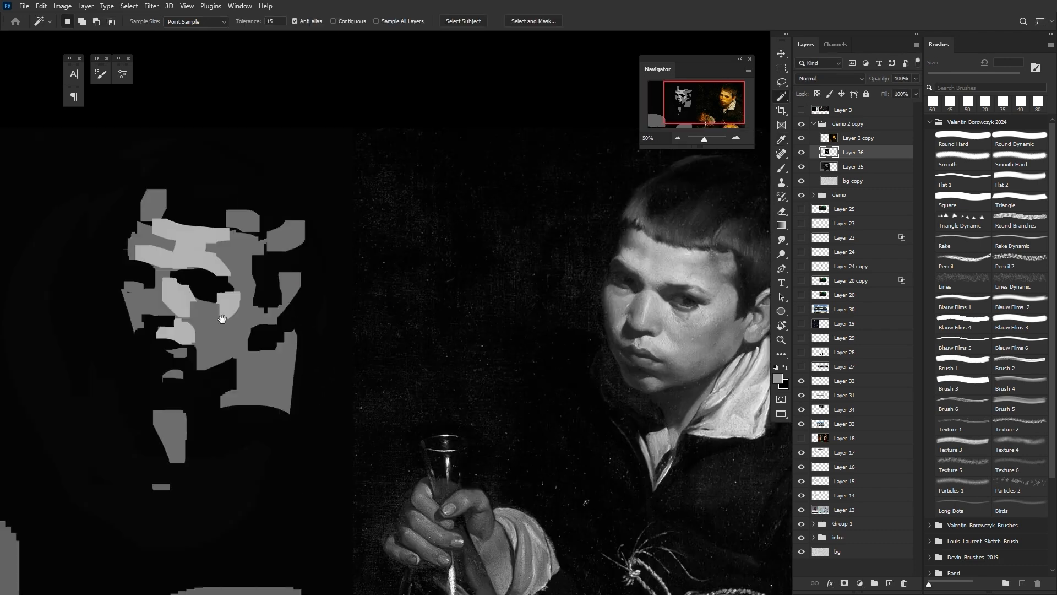
Step: Trim the outer edge of the forehead with sampled black using the Square brush at 50 px
{"action": "key", "text": "b"}
{"action": "key", "text": "bracketleft"}
{"action": "key", "text": "bracketleft"}
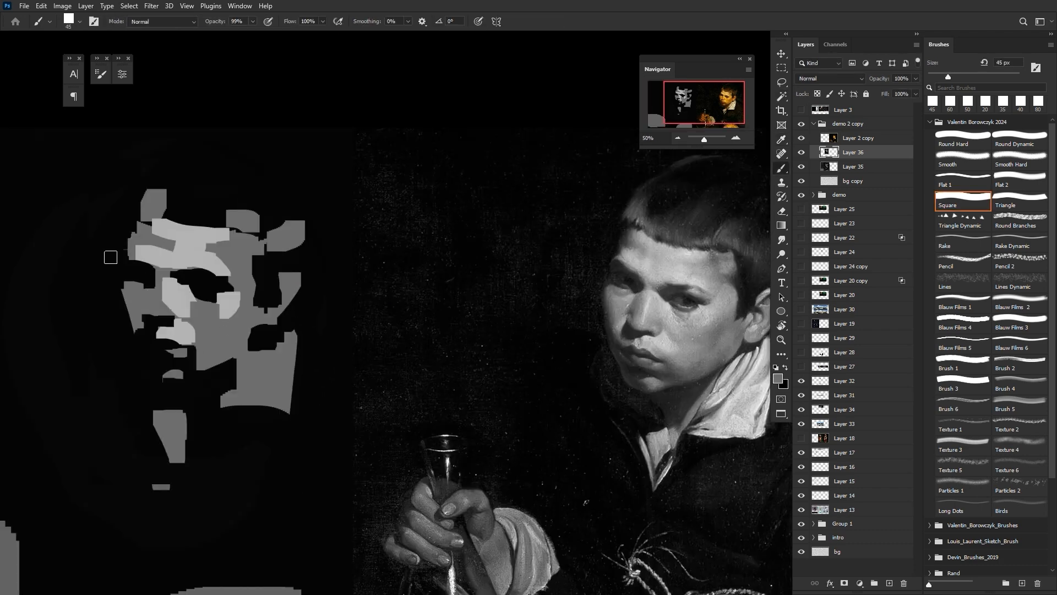
{"action": "left_click", "coordinate": [110, 244], "text": "alt"}
{"action": "key", "text": "i"}
{"action": "key", "text": "b"}
{"action": "key", "text": "bracketright"}
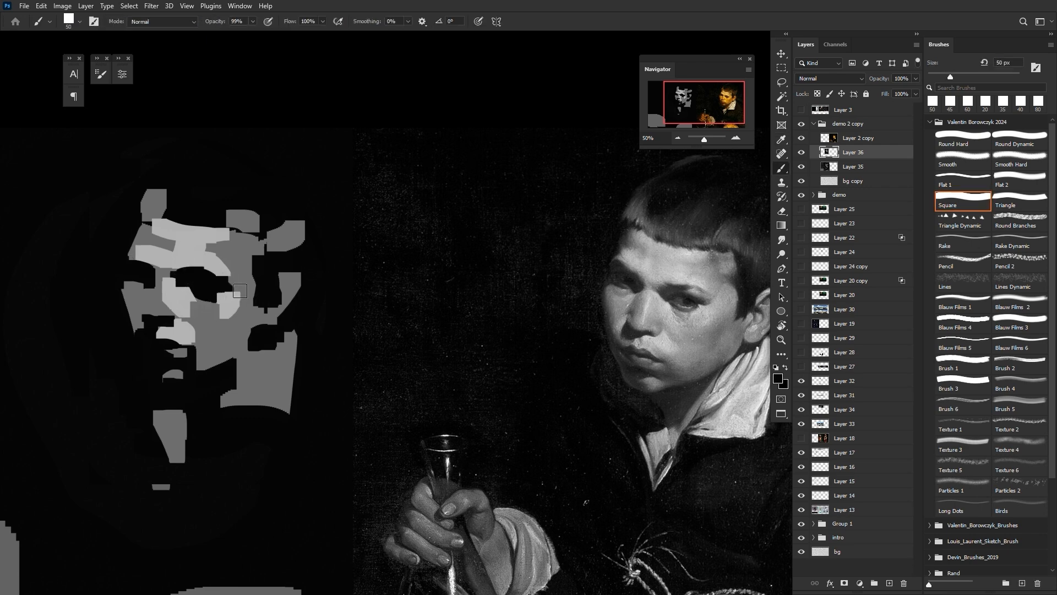
Step: Reshape the edge of the light plane beneath the nose with a smaller Square brush and sampled black
{"action": "key", "text": "bracketleft"}
{"action": "key", "text": "bracketleft"}
{"action": "key", "text": "bracketleft"}
{"action": "left_click", "coordinate": [153, 334], "text": "alt"}
{"action": "left_click", "coordinate": [148, 335], "text": "alt"}
{"action": "key", "text": "bracketright"}
{"action": "key", "text": "bracketleft"}
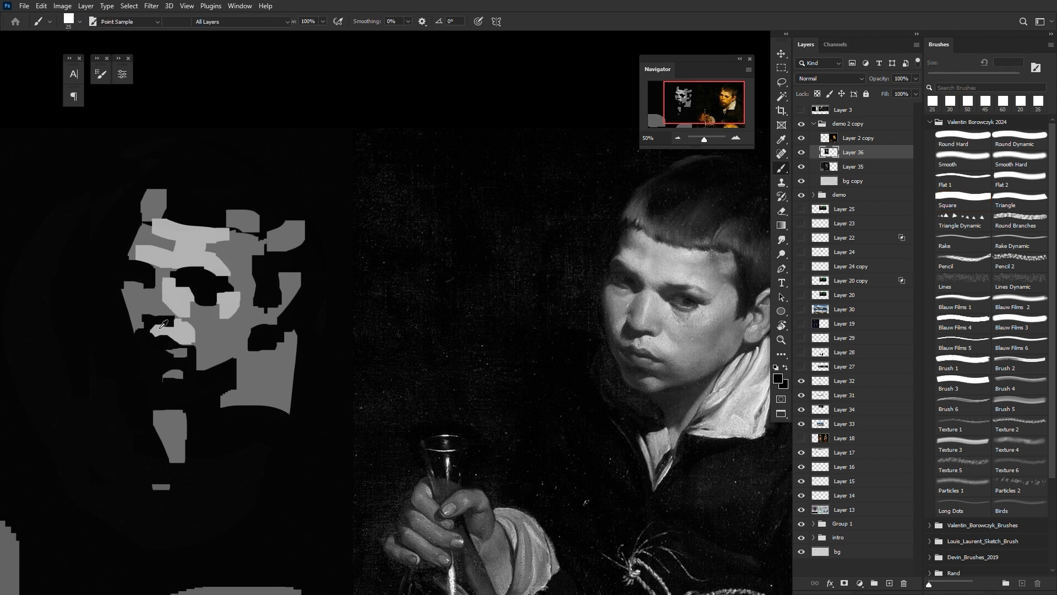
Step: Carve the shadow of the far eye socket and the far cheek with black, enlarging the brush to 40 px
{"action": "key", "text": "bracketleft"}
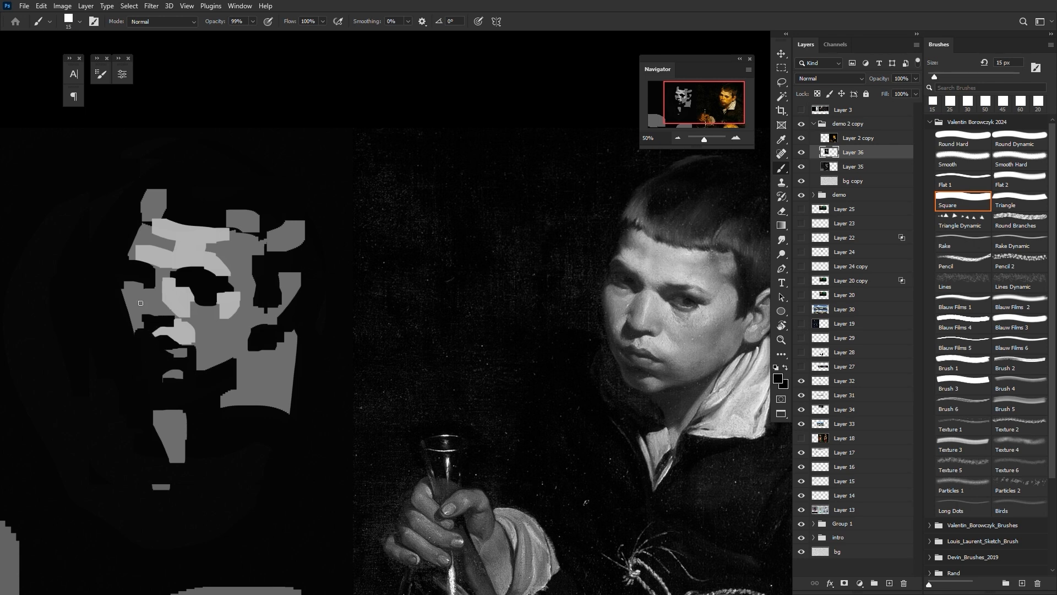
{"action": "key", "text": "bracketright"}
{"action": "mouse_move", "coordinate": [146, 322]}
{"action": "left_mouse_down"}
{"action": "mouse_move", "coordinate": [154, 330]}
{"action": "mouse_move", "coordinate": [142, 314]}
{"action": "mouse_move", "coordinate": [154, 296]}
{"action": "mouse_move", "coordinate": [143, 289]}
{"action": "left_mouse_up"}
{"action": "key", "text": "bracketright"}
{"action": "key", "text": "bracketright"}
{"action": "left_click_drag", "start_coordinate": [148, 296], "coordinate": [156, 287]}
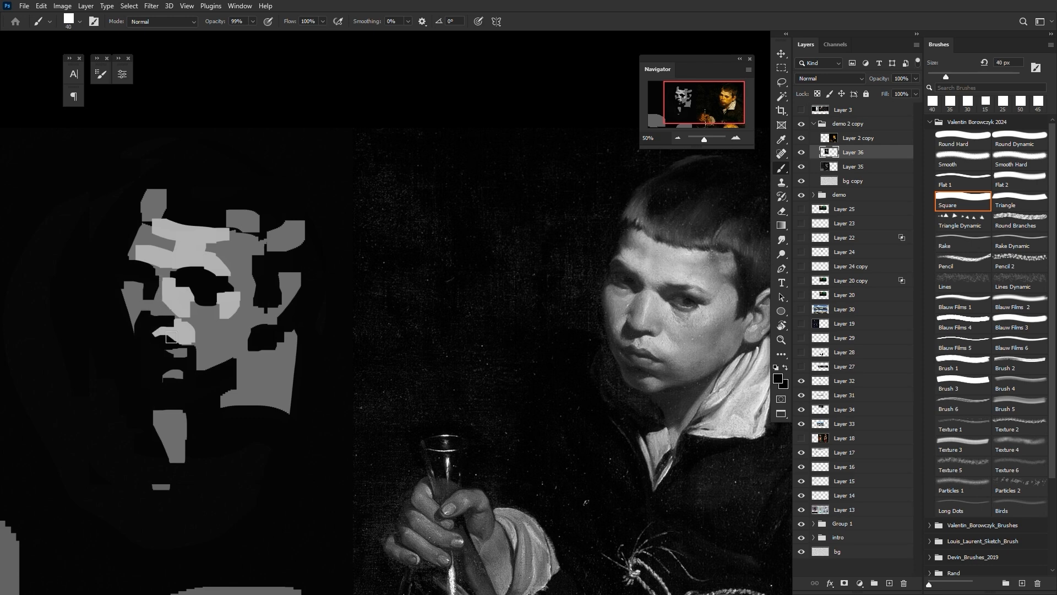
Step: Cut back the light plane on the lower nose with sampled mid grey and restate its light grey edge
{"action": "key", "text": "i"}
{"action": "left_click", "coordinate": [209, 316]}
{"action": "key", "text": "b"}
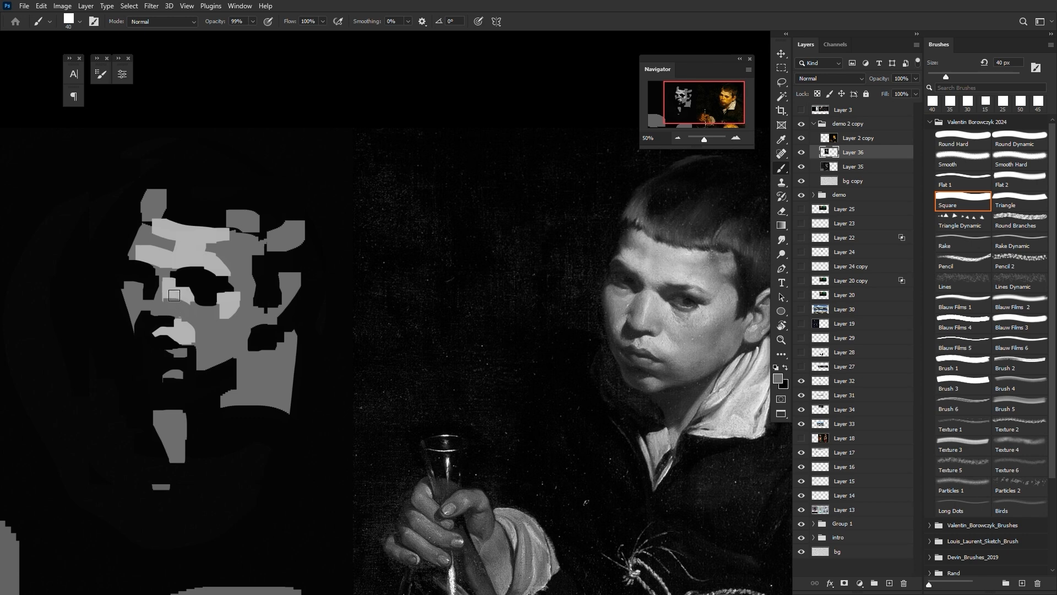
{"action": "left_click_drag", "start_coordinate": [173, 295], "coordinate": [184, 307]}
{"action": "left_click", "coordinate": [190, 290], "text": "alt"}
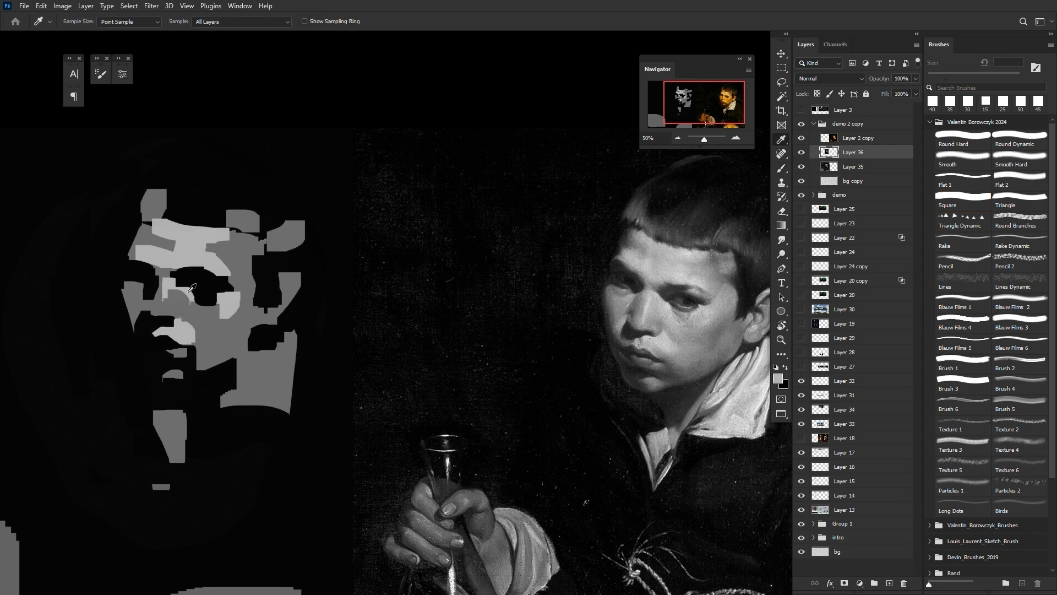
{"action": "key", "text": "bracketleft"}
Step: Trim the light plane beneath the nose with sampled mid grey and undo the surplus strokes
{"action": "left_click", "coordinate": [214, 322], "text": "alt"}
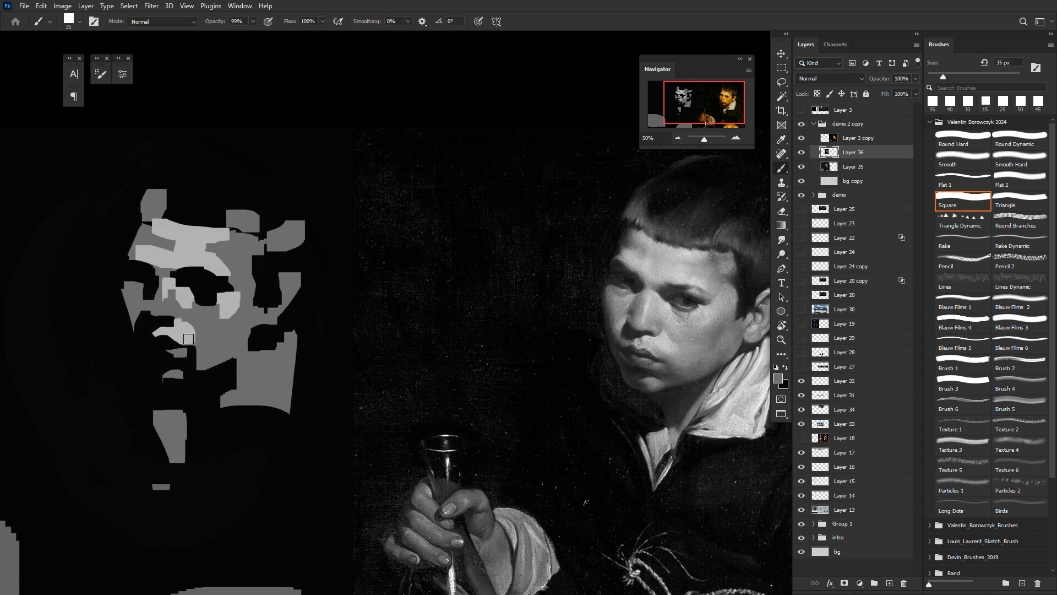
{"action": "key", "text": "bracketleft"}
{"action": "left_click_drag", "start_coordinate": [168, 333], "coordinate": [187, 343]}
{"action": "key", "text": "ctrl+z"}
{"action": "key", "text": "ctrl+z"}
{"action": "key", "text": "bracketright"}
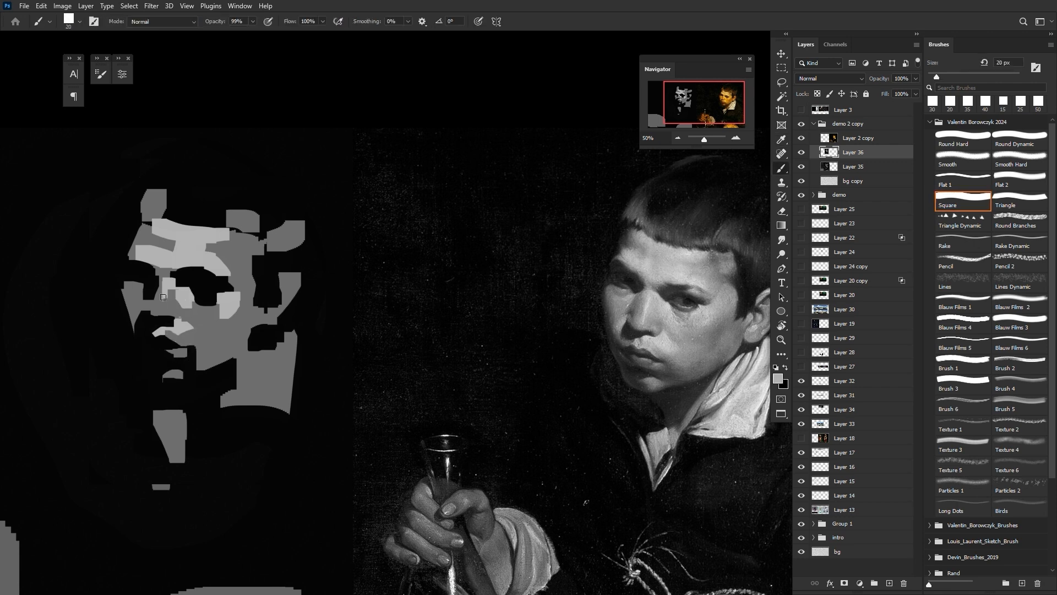
Step: Extend the narrow light grey strip down the side of the nose with a small Square brush
{"action": "key", "text": "bracketleft"}
{"action": "key", "text": "ctrl+z"}
{"action": "left_click_drag", "start_coordinate": [163, 295], "coordinate": [159, 306]}
{"action": "key", "text": "bracketright"}
{"action": "key", "text": "ctrl+z"}
{"action": "key", "text": "bracketleft"}
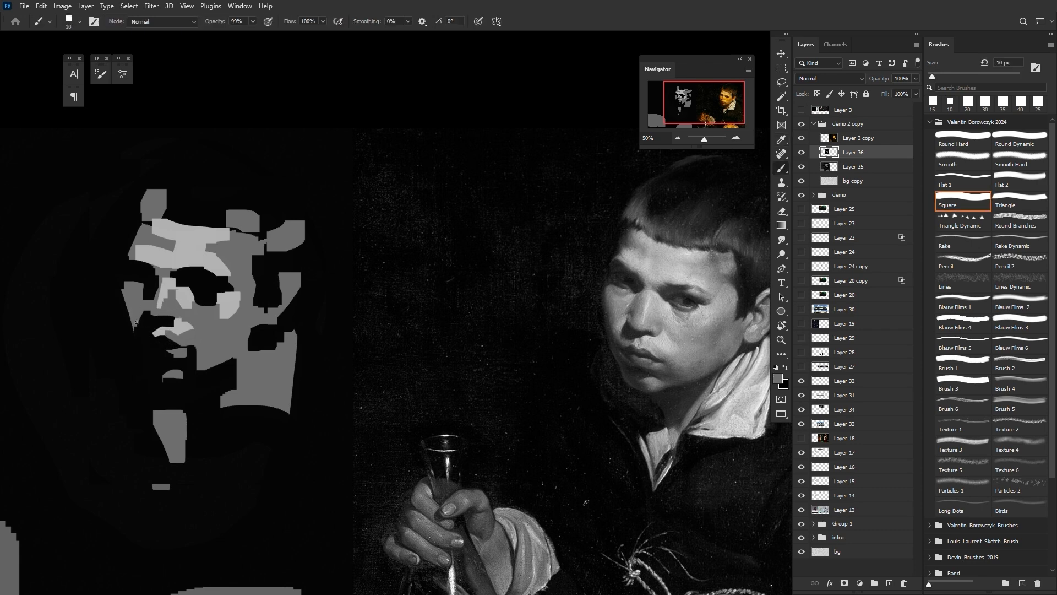
Step: Try to fill the dark corner between the far cheek and the mouth with mid grey at 20 px
{"action": "key", "text": "bracketright"}
{"action": "key", "text": "i"}
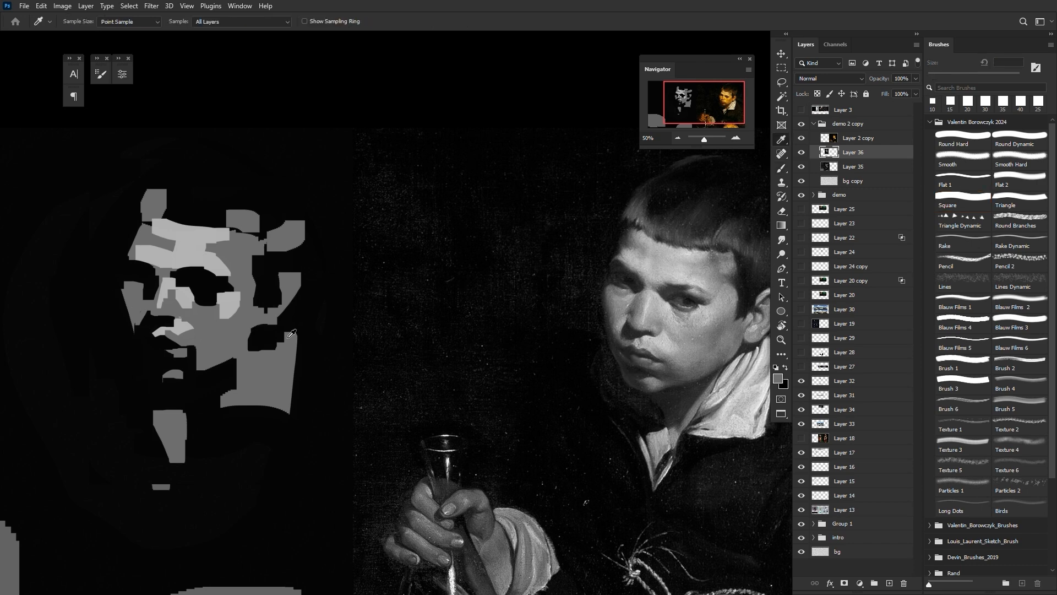
{"action": "key", "text": "b"}
{"action": "key", "text": "bracketright"}
{"action": "key", "text": "ctrl+z"}
{"action": "left_click_drag", "start_coordinate": [142, 325], "coordinate": [149, 333]}
{"action": "key", "text": "bracketleft"}
{"action": "key", "text": "ctrl+z"}
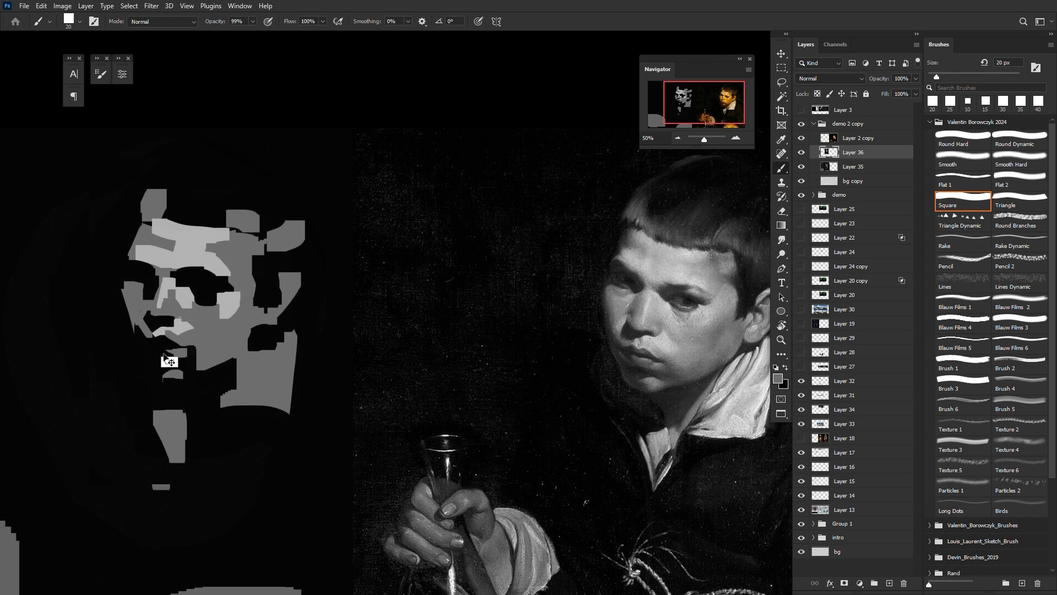
Step: Try to carve the far cheek's lower edge beside the mouth with sampled black at 25 px
{"action": "key", "text": "ctrl+minus"}
{"action": "key", "text": "ctrl+plus"}
{"action": "left_click", "coordinate": [148, 334], "text": "alt"}
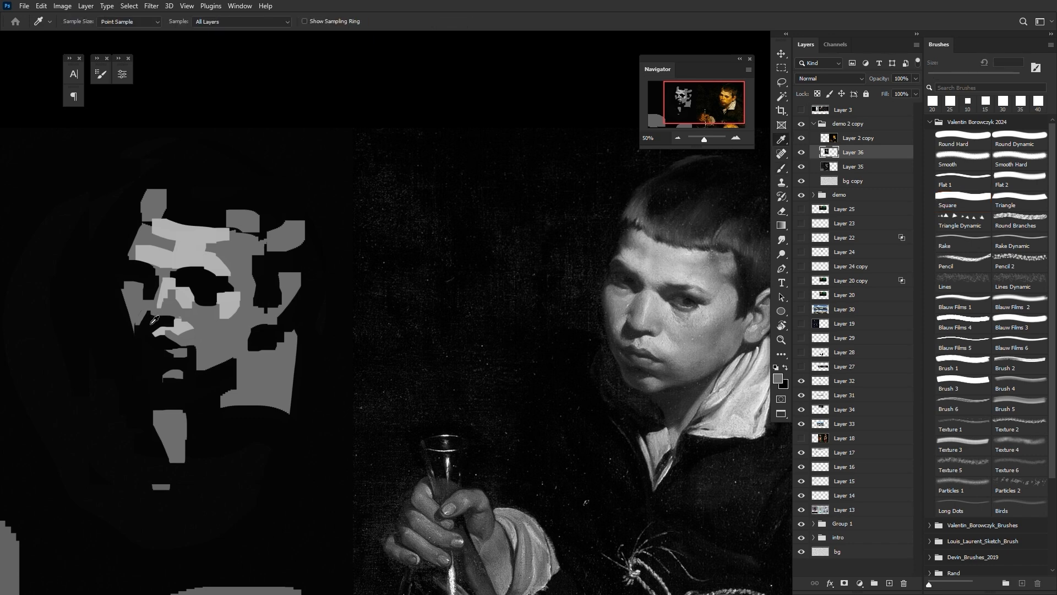
{"action": "key", "text": "]"}
{"action": "left_click_drag", "start_coordinate": [148, 316], "coordinate": [139, 331]}
{"action": "key", "text": "ctrl+z"}
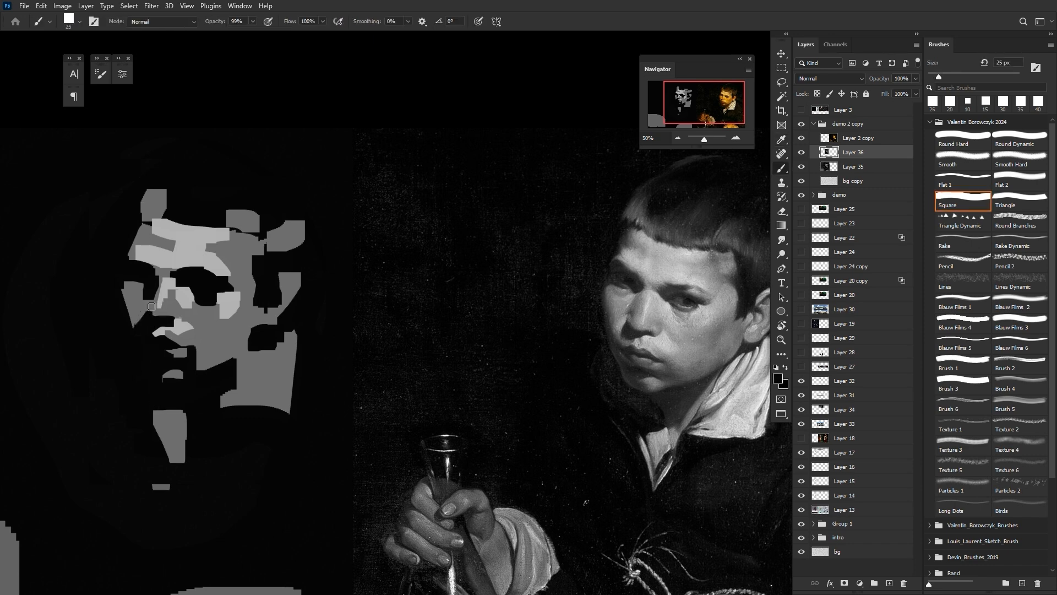
Step: Try reworking the mouth corner on a new separate layer above the face copy
{"action": "left_click", "coordinate": [889, 584]}
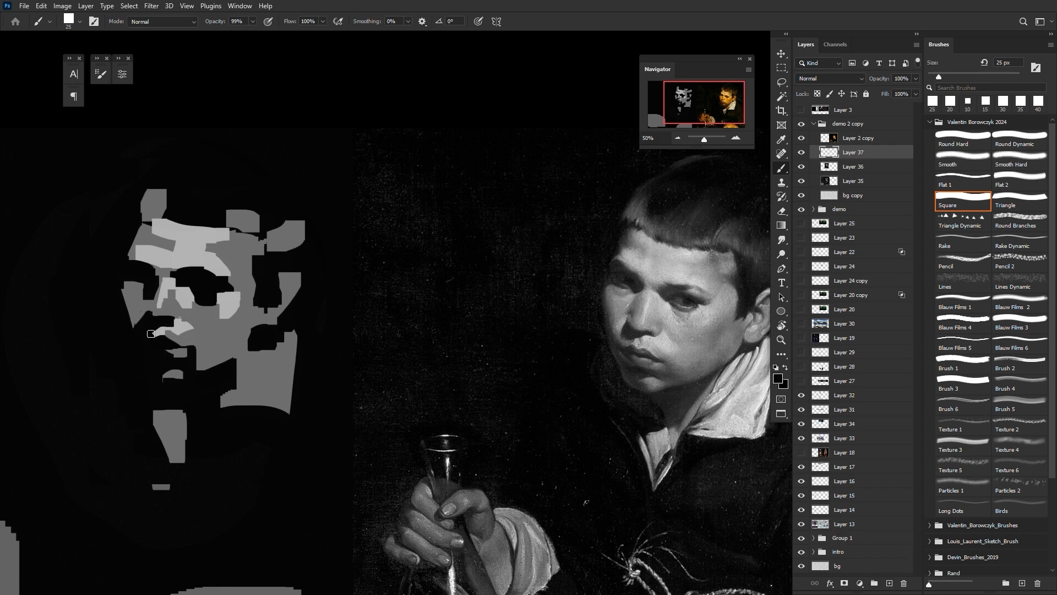
{"action": "left_click", "coordinate": [146, 303], "text": "alt"}
{"action": "key", "text": "ctrl+z"}
{"action": "key", "text": "alt"}
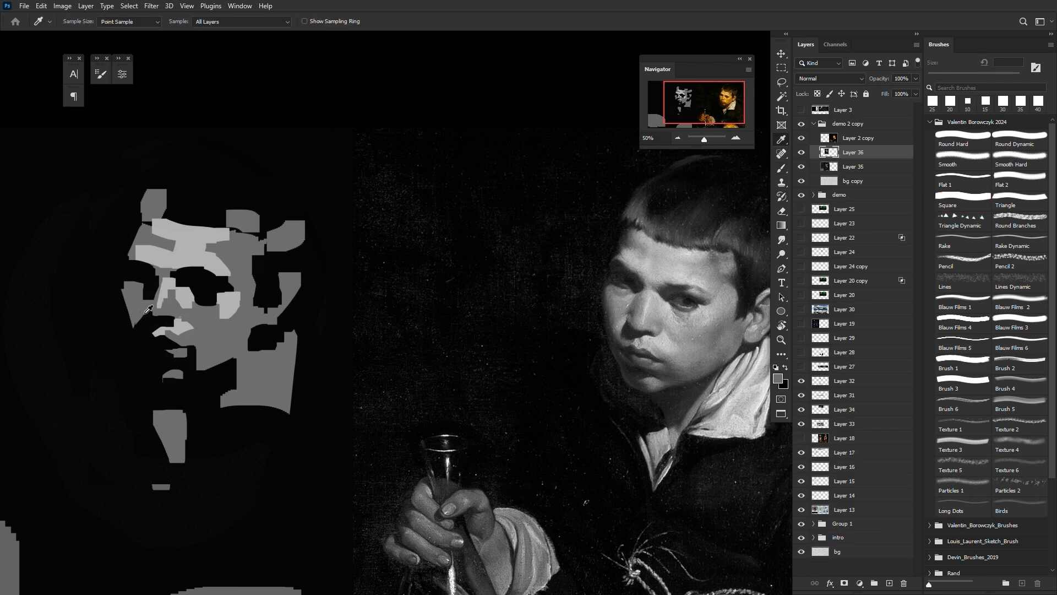
Step: Examine the nose, mouth corner and far cheek of the reference portrait up close
{"action": "left_click_drag", "start_coordinate": [641, 346], "coordinate": [704, 346]}
{"action": "left_click", "coordinate": [587, 304], "text": "alt"}
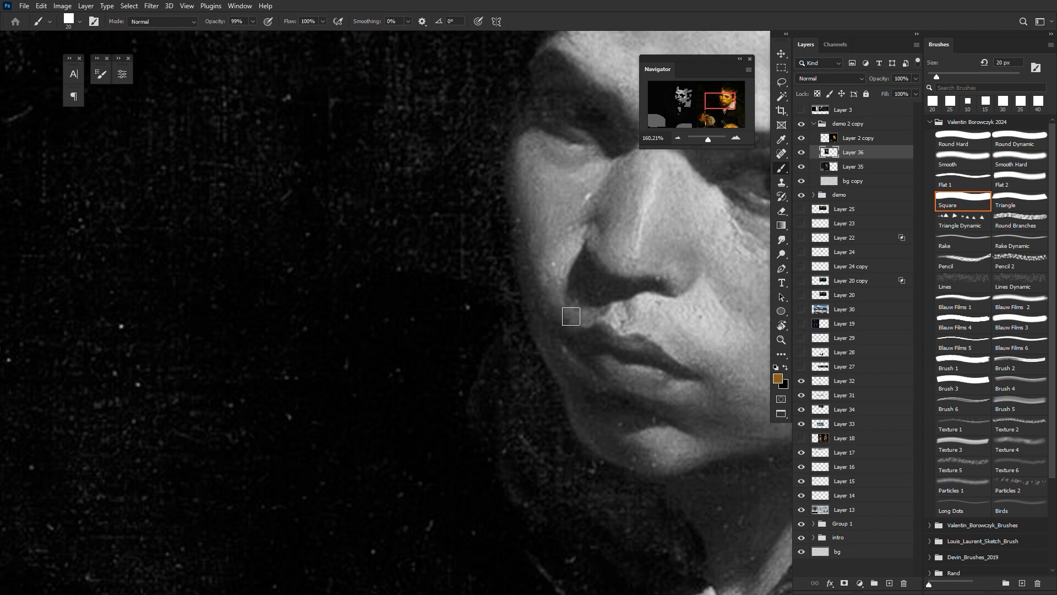
{"action": "left_click_drag", "start_coordinate": [566, 366], "coordinate": [441, 481]}
{"action": "key", "text": "ctrl+minus"}
{"action": "key", "text": "ctrl+minus"}
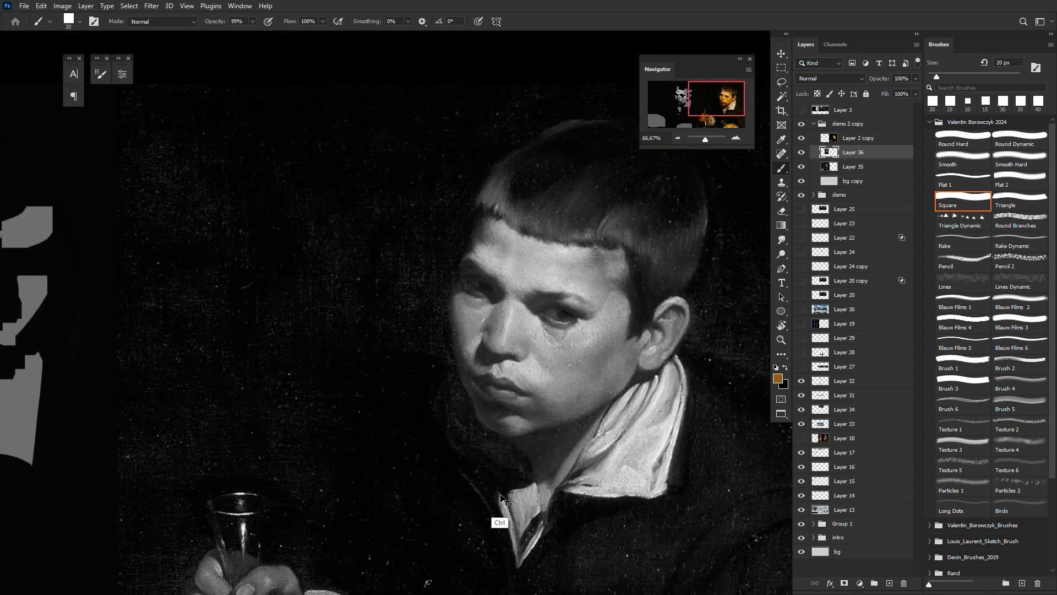
{"action": "key", "text": "ctrl+minus"}
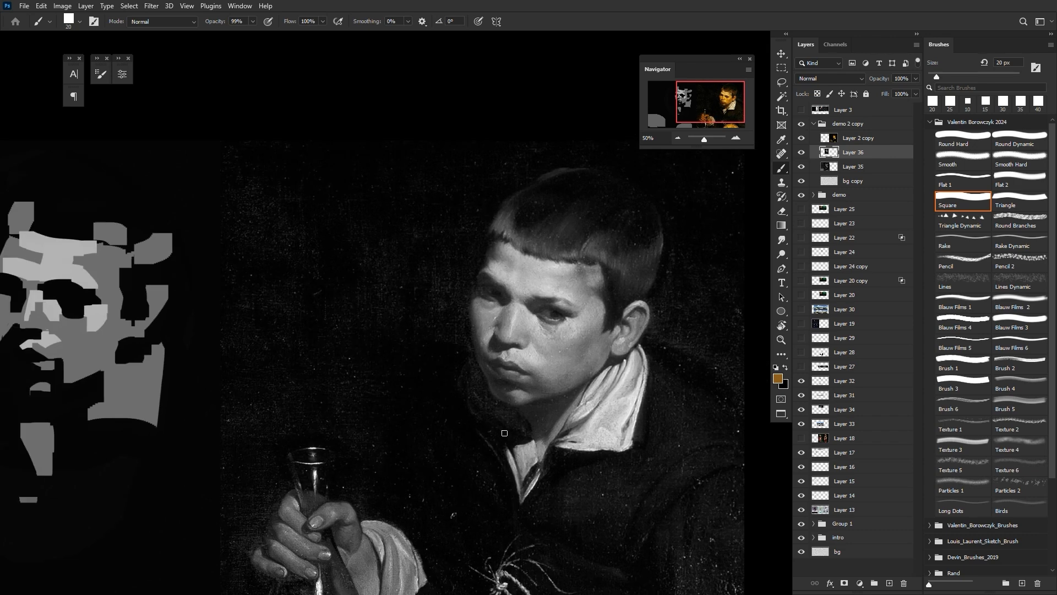
Step: Sample the mid grey of the simplified face and set the square brush to 35 px
{"action": "key", "text": "ctrl+plus"}
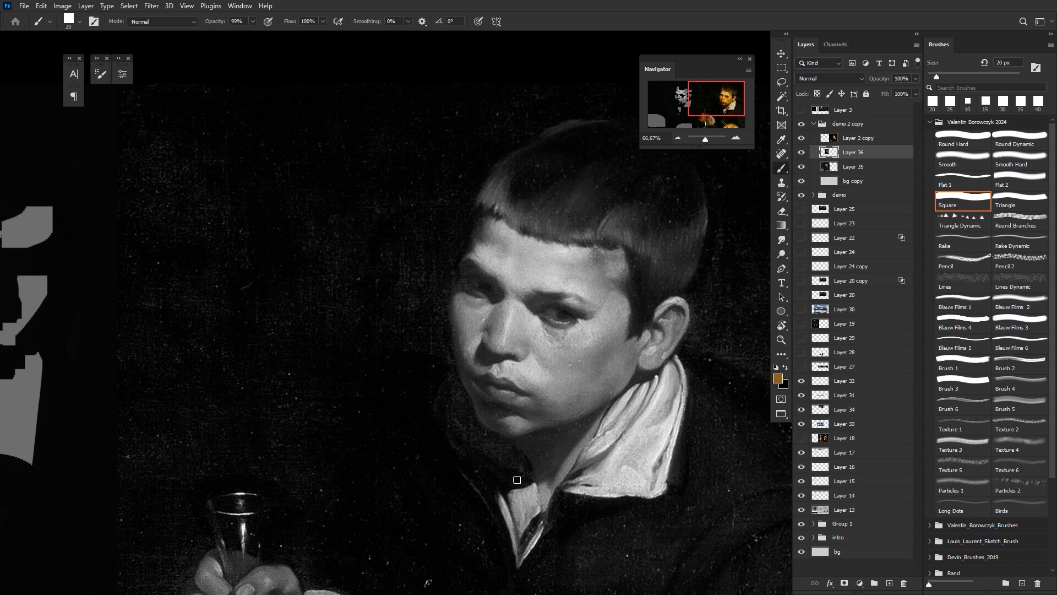
{"action": "key", "text": "ctrl+minus"}
{"action": "mouse_move", "coordinate": [457, 418]}
{"action": "left_mouse_down"}
{"action": "mouse_move", "coordinate": [620, 401]}
{"action": "mouse_move", "coordinate": [365, 411]}
{"action": "left_mouse_up"}
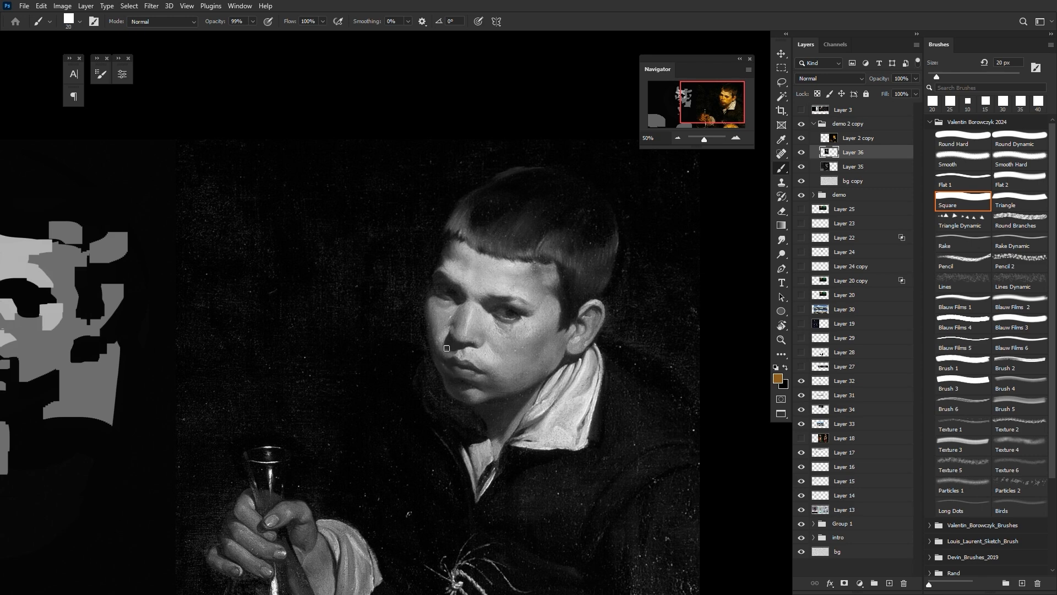
{"action": "scroll", "coordinate": [422, 427], "scroll_direction": "left", "scroll_amount": 10}
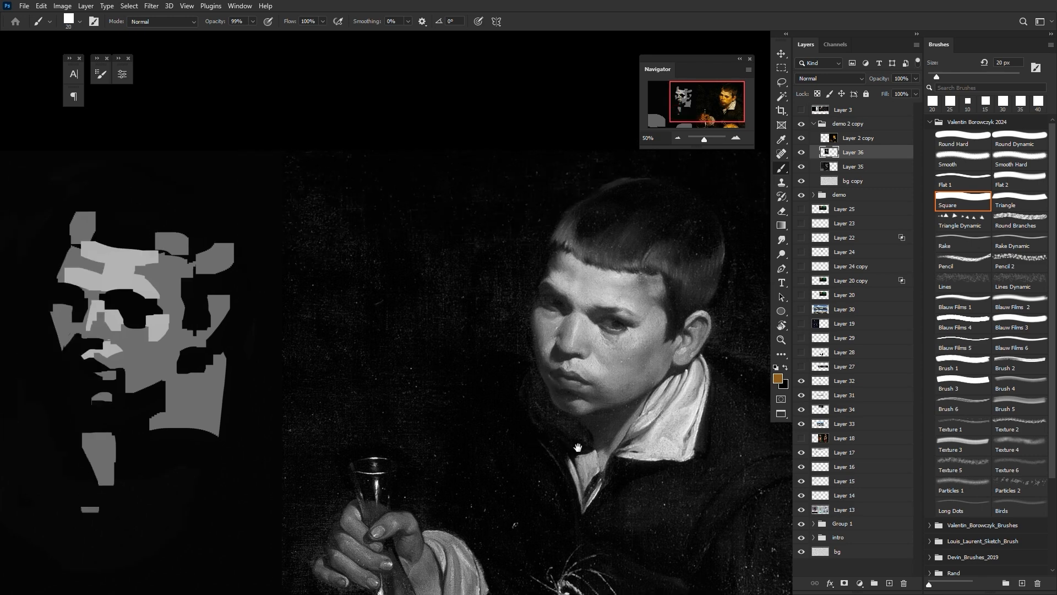
{"action": "key", "text": "i"}
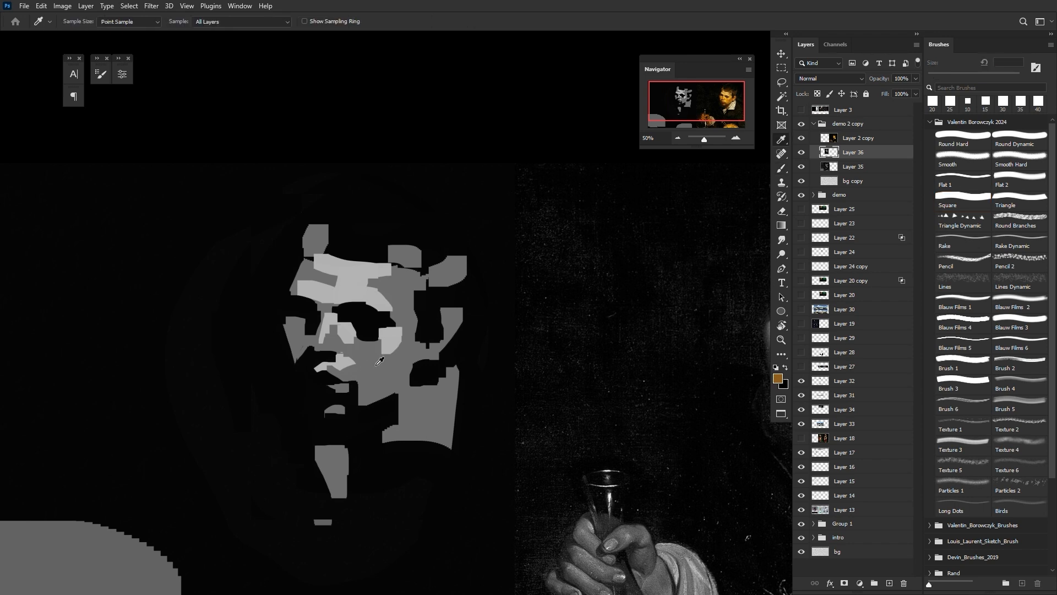
{"action": "left_click_drag", "start_coordinate": [393, 399], "coordinate": [240, 379]}
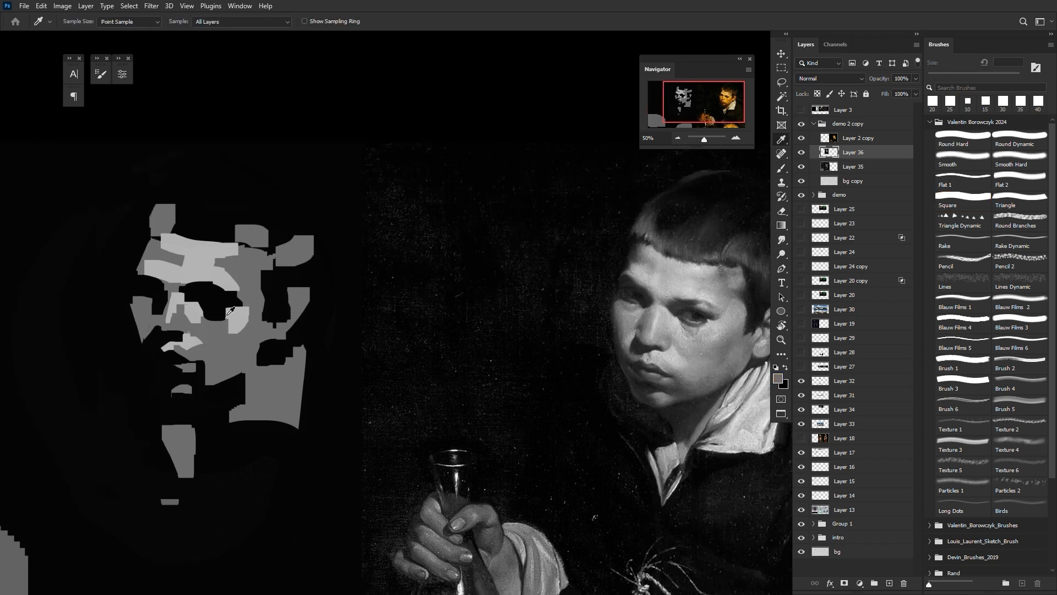
{"action": "key", "text": "b"}
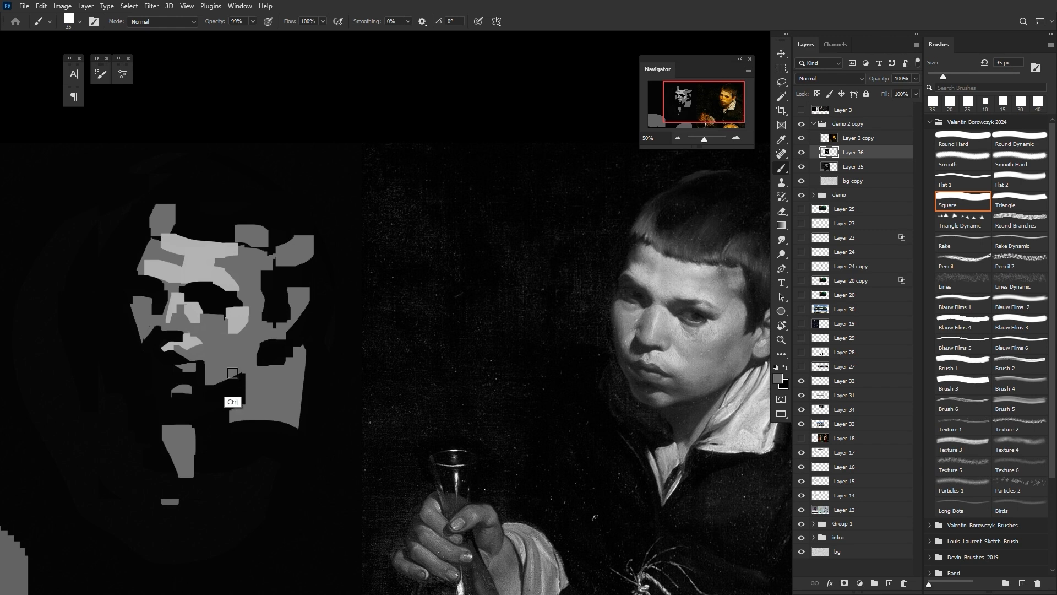
Step: Enlarge the light plane between nose and mouth with light grey sampled from the cheek highlight, using a larger square brush
{"action": "key", "text": "i"}
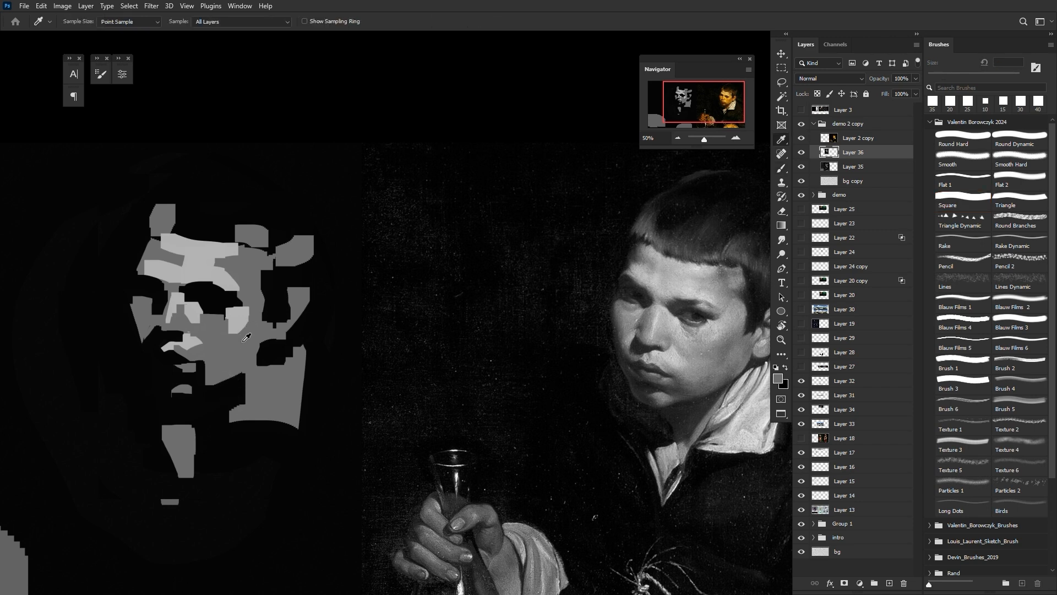
{"action": "left_click", "coordinate": [234, 322]}
{"action": "key", "text": "b"}
{"action": "key", "text": "bracketright"}
{"action": "key", "text": "bracketright"}
{"action": "key", "text": "bracketright"}
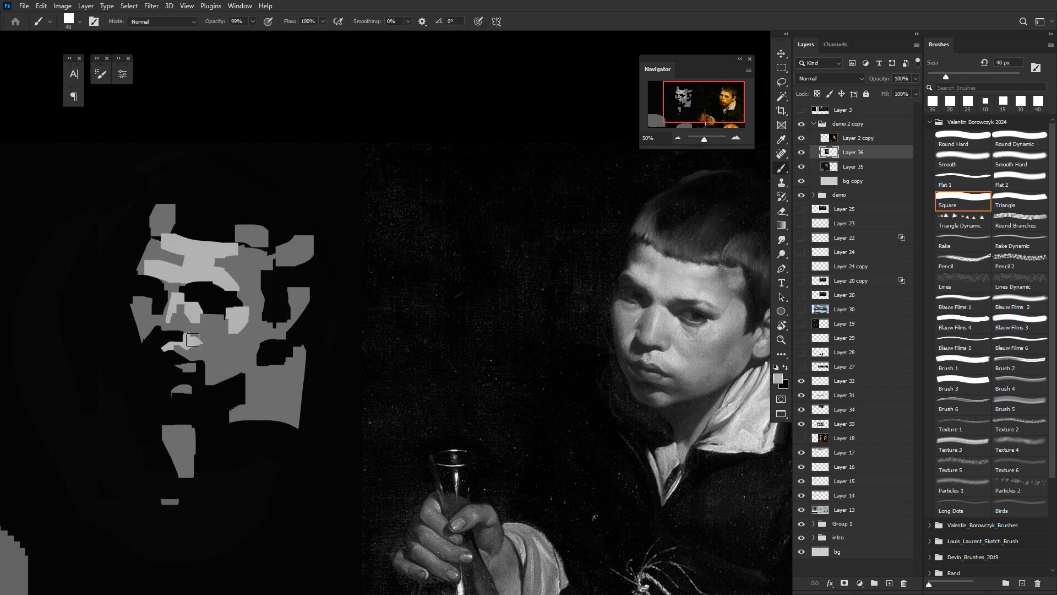
{"action": "left_click", "coordinate": [192, 341]}
{"action": "left_click", "coordinate": [200, 348]}
{"action": "key", "text": "ctrl+z"}
{"action": "mouse_move", "coordinate": [194, 342]}
{"action": "left_mouse_down"}
{"action": "mouse_move", "coordinate": [278, 398]}
{"action": "mouse_move", "coordinate": [234, 335]}
{"action": "left_mouse_up"}
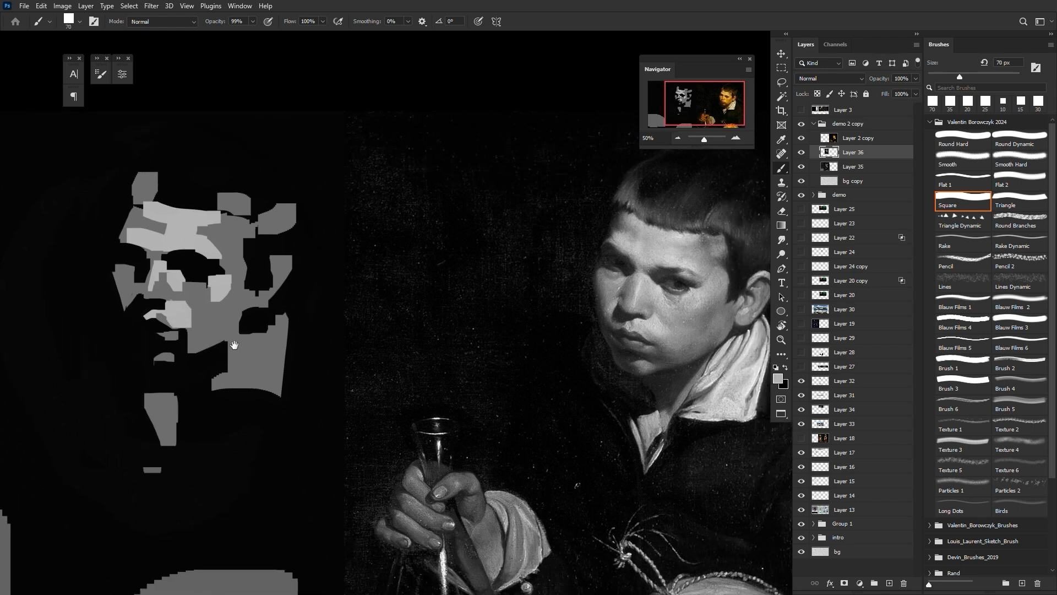
Step: Cover the collar shape beside the neck with light-grey strokes at 45 and 60 px
{"action": "key", "text": "bracketleft"}
{"action": "key", "text": "bracketleft"}
{"action": "key", "text": "bracketleft"}
{"action": "mouse_move", "coordinate": [215, 401]}
{"action": "left_mouse_down"}
{"action": "mouse_move", "coordinate": [282, 335]}
{"action": "mouse_move", "coordinate": [219, 382]}
{"action": "mouse_move", "coordinate": [268, 377]}
{"action": "left_mouse_up"}
{"action": "key", "text": "ctrl+z"}
{"action": "key", "text": "ctrl+z"}
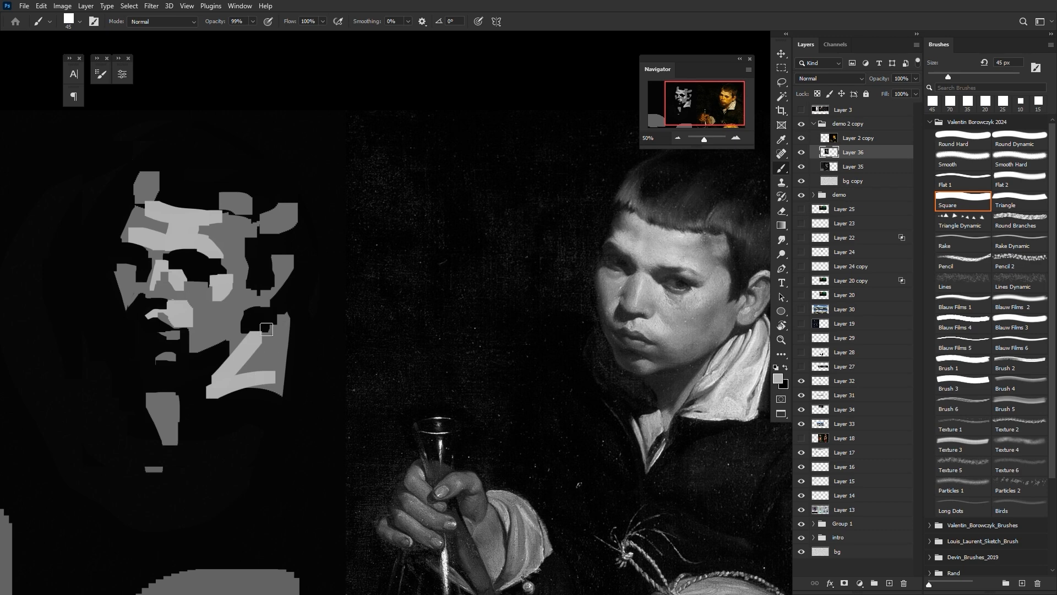
{"action": "key", "text": "bracketright"}
{"action": "key", "text": "bracketright"}
{"action": "mouse_move", "coordinate": [285, 319]}
{"action": "left_mouse_down"}
{"action": "mouse_move", "coordinate": [270, 374]}
{"action": "mouse_move", "coordinate": [252, 359]}
{"action": "left_mouse_up"}
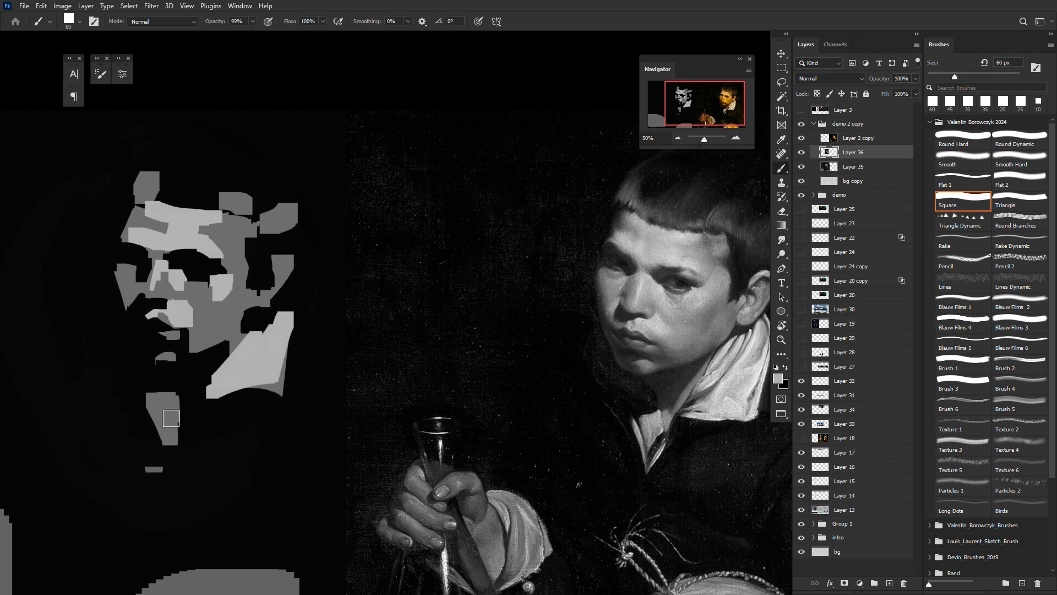
Step: Paint a small light-grey accent on the lower tip of the shirt shape under the chin at 40 px
{"action": "key", "text": "bracketleft"}
{"action": "key", "text": "bracketleft"}
{"action": "mouse_move", "coordinate": [165, 437]}
{"action": "left_mouse_down"}
{"action": "mouse_move", "coordinate": [283, 468]}
{"action": "mouse_move", "coordinate": [375, 257]}
{"action": "mouse_move", "coordinate": [231, 332]}
{"action": "mouse_move", "coordinate": [266, 535]}
{"action": "mouse_move", "coordinate": [437, 501]}
{"action": "mouse_move", "coordinate": [213, 523]}
{"action": "mouse_move", "coordinate": [189, 373]}
{"action": "left_mouse_up"}
Step: Sample black from the dark gap beside the temple and flip the canvas horizontally
{"action": "key", "text": "i"}
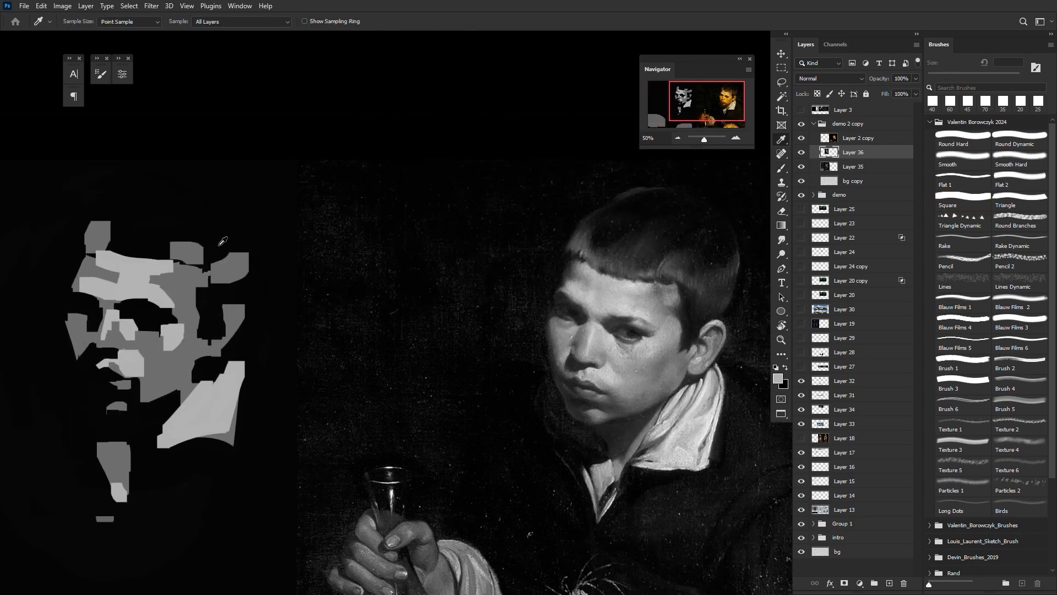
{"action": "left_click", "coordinate": [220, 292]}
{"action": "key", "text": "b"}
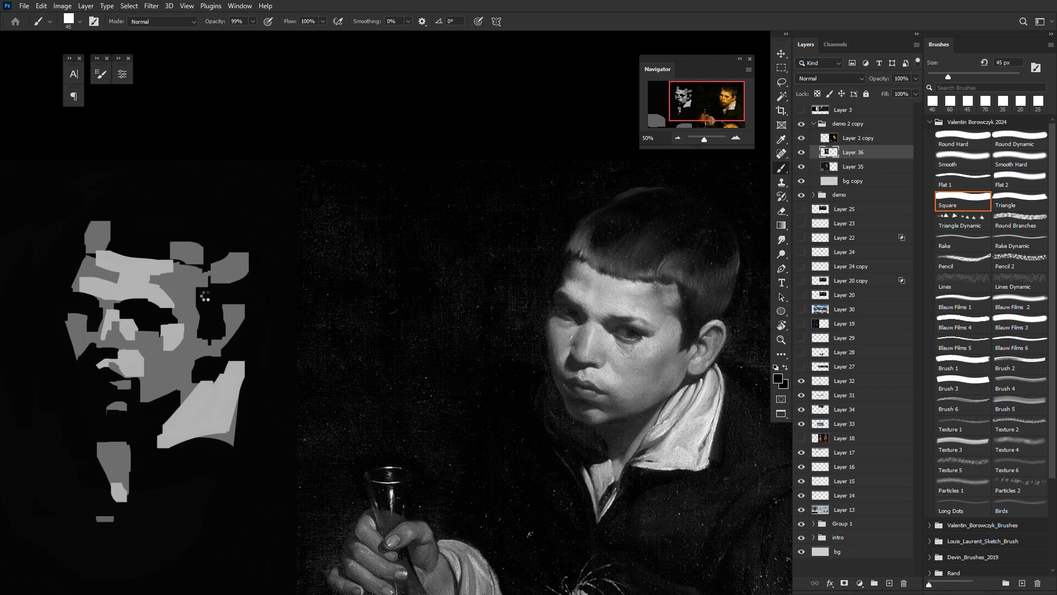
{"action": "key", "text": "ctrl+shift+h"}
{"action": "left_click_drag", "start_coordinate": [319, 327], "coordinate": [428, 295]}
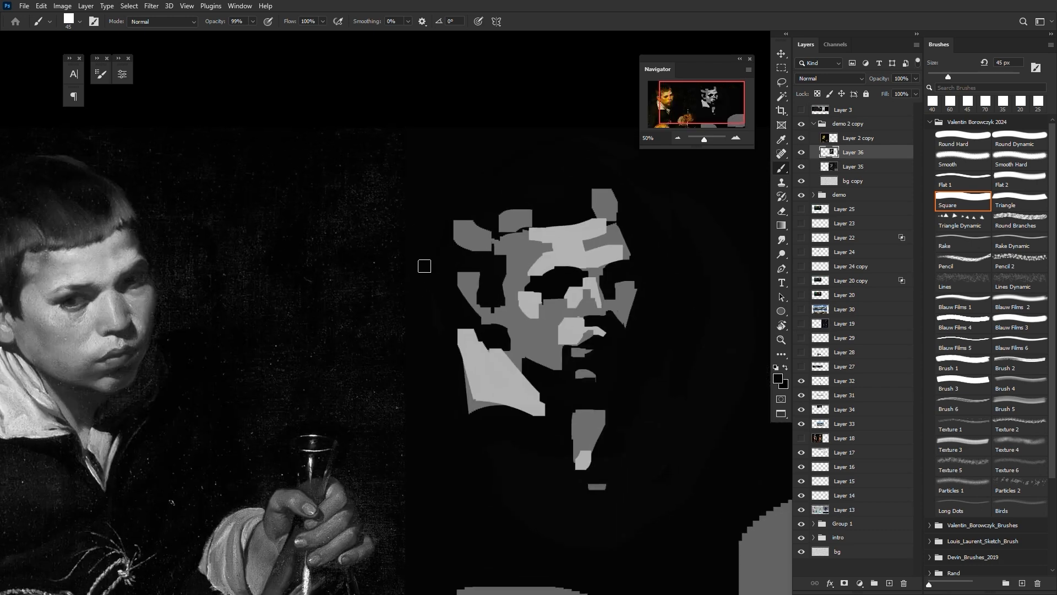
{"action": "key", "text": "bracketright"}
{"action": "key", "text": "ctrl+minus"}
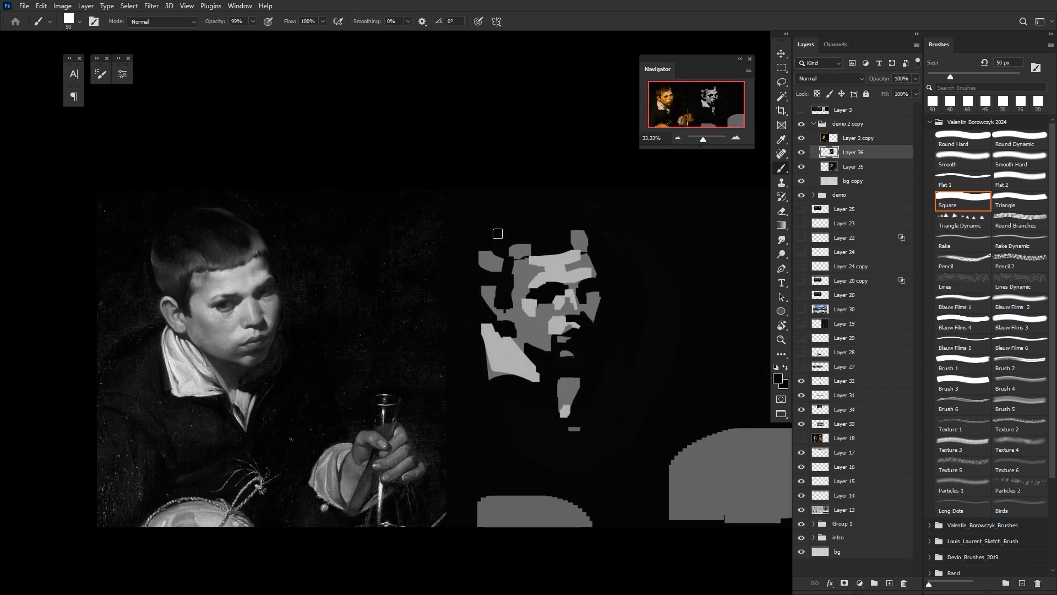
Step: Carve the grey hair block above the forehead with black, using a 60 to 70 px square brush
{"action": "key", "text": "bracketright"}
{"action": "left_click_drag", "start_coordinate": [490, 255], "coordinate": [519, 239]}
{"action": "key", "text": "ctrl+z"}
{"action": "key", "text": "bracketright"}
{"action": "key", "text": "bracketleft"}
Step: Try bridging the two hair blocks with sampled mid grey at 40 px, and turn off the greyscale proof view
{"action": "left_click", "coordinate": [509, 267], "text": "alt"}
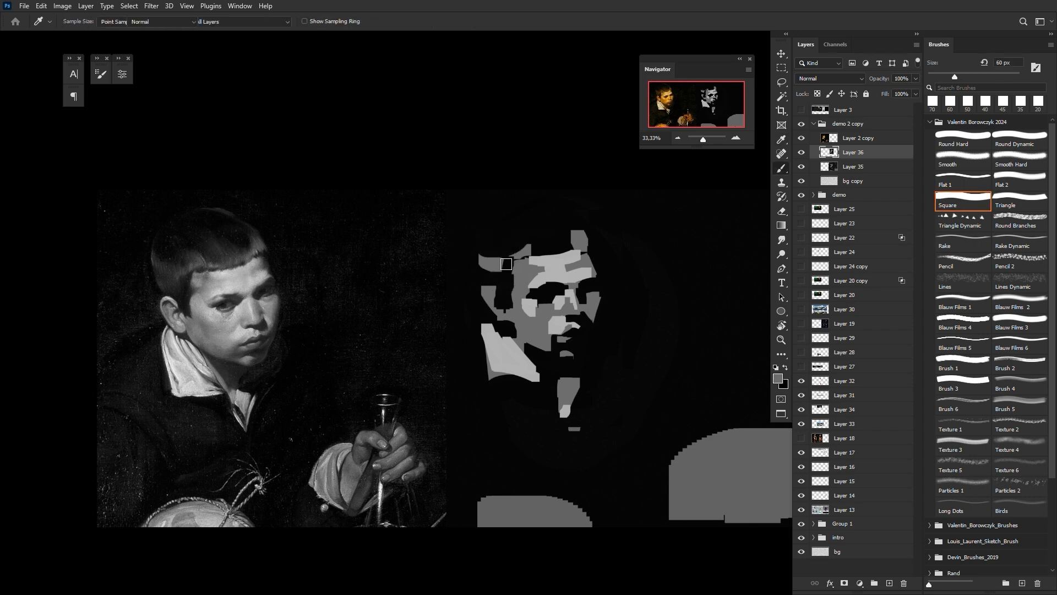
{"action": "key", "text": "bracketleft"}
{"action": "key", "text": "bracketleft"}
{"action": "key", "text": "ctrl+y"}
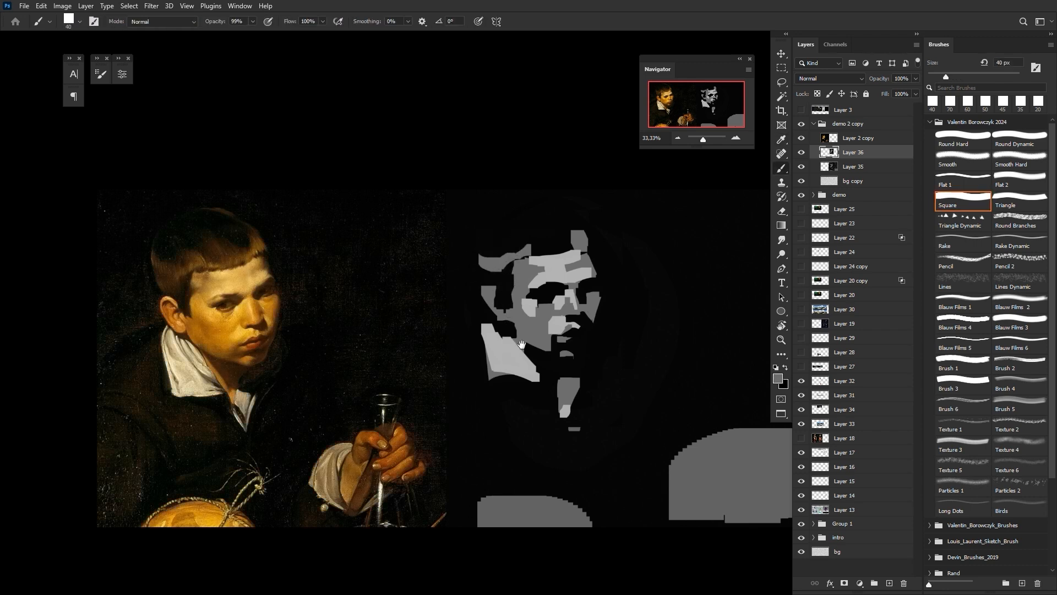
{"action": "left_click_drag", "start_coordinate": [539, 379], "coordinate": [488, 407]}
{"action": "key", "text": "ctrl+z"}
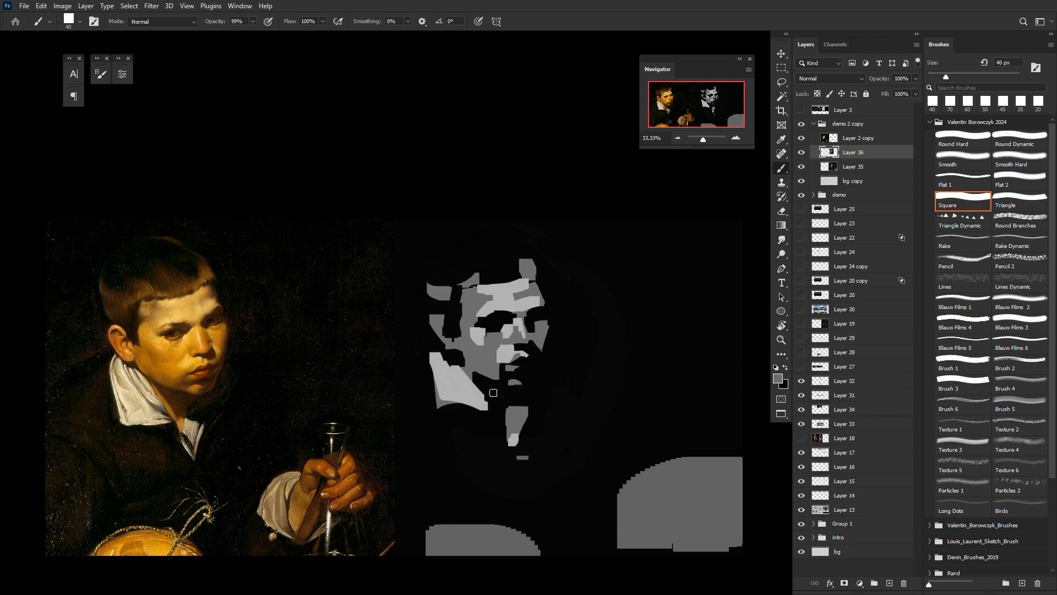
{"action": "key", "text": "ctrl+plus"}
{"action": "left_click_drag", "start_coordinate": [467, 333], "coordinate": [578, 277]}
{"action": "key", "text": "ctrl+minus"}
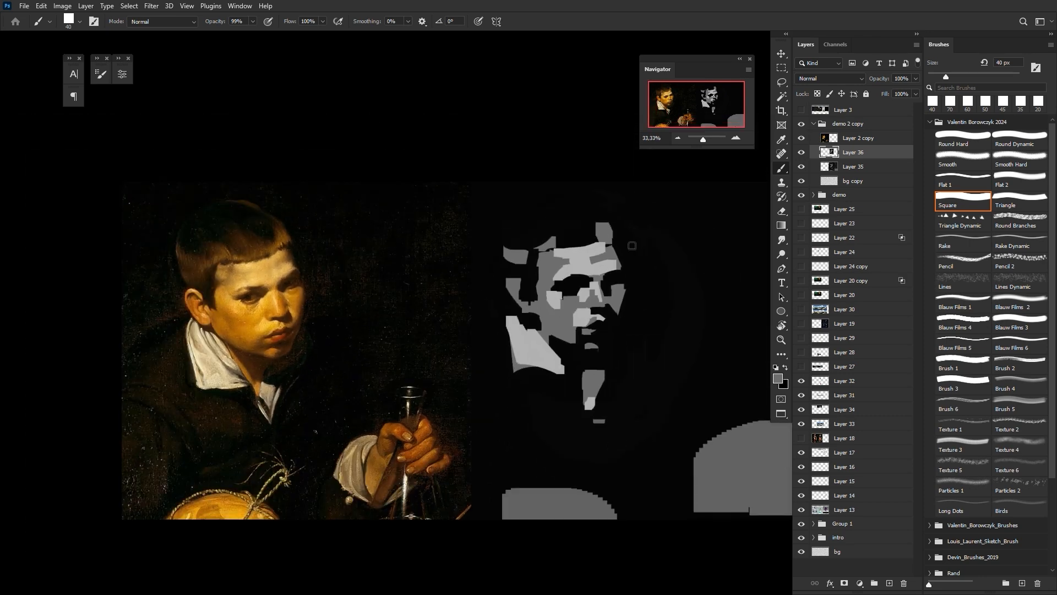
Step: Select all light-grey planes of the simplified face with the Magic Wand and add a new layer above it
{"action": "key", "text": "w"}
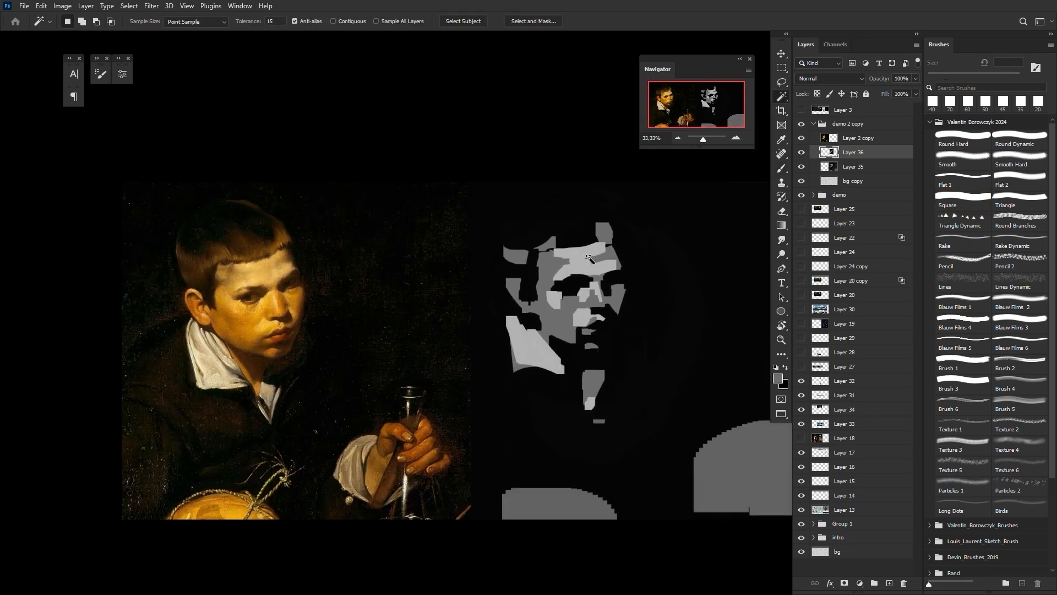
{"action": "left_click", "coordinate": [889, 583]}
{"action": "key", "text": "ctrl+z"}
{"action": "left_click", "coordinate": [579, 263]}
{"action": "left_click", "coordinate": [889, 583]}
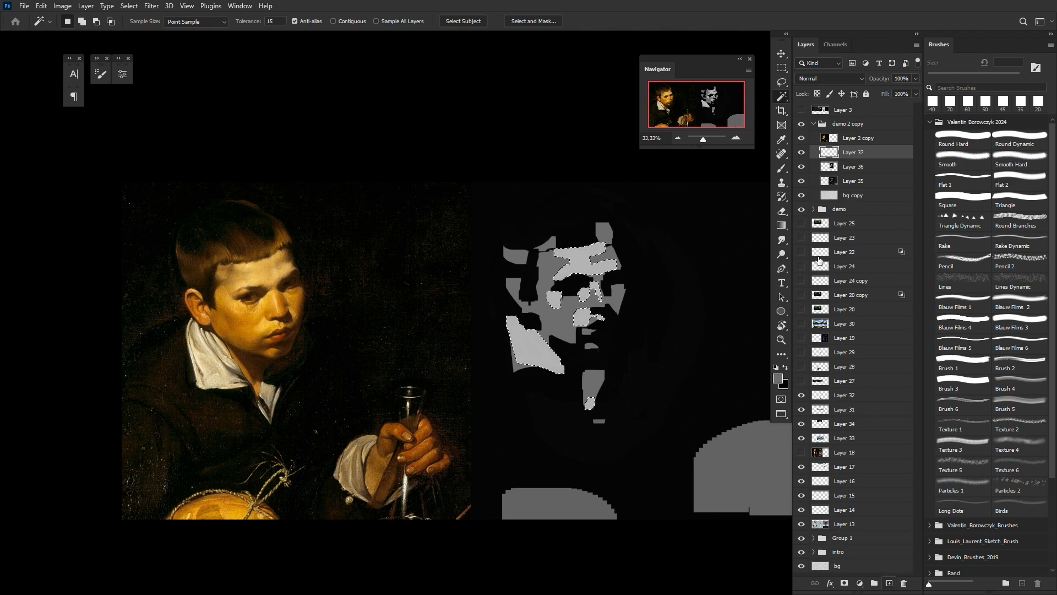
Step: Set the foreground colour to ochre c69536 and fill the selected light planes on the new layer
{"action": "key", "text": "g"}
{"action": "left_click", "coordinate": [778, 378]}
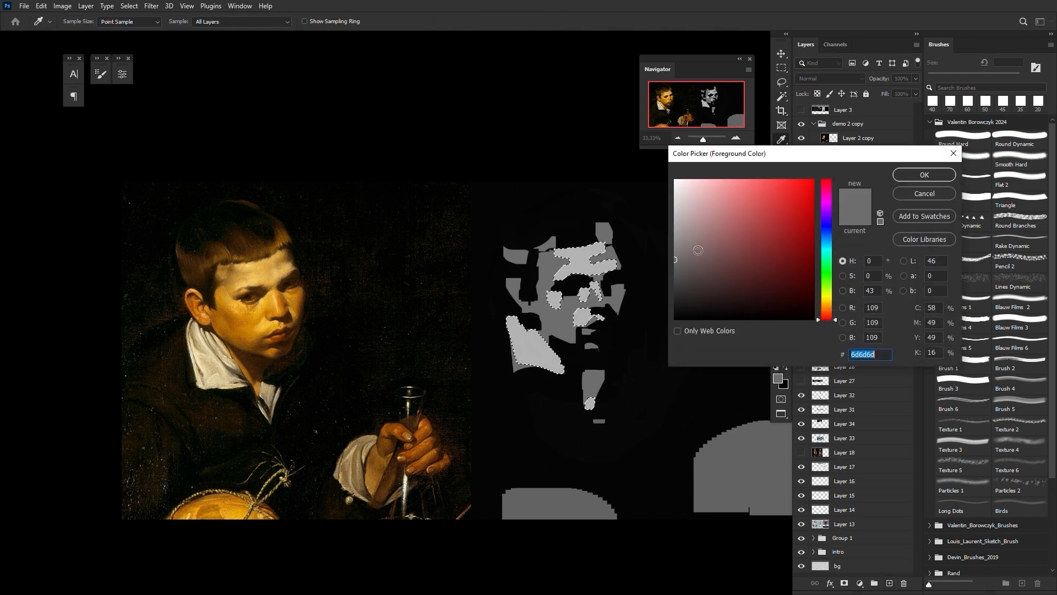
{"action": "left_click_drag", "start_coordinate": [856, 156], "coordinate": [682, 271]}
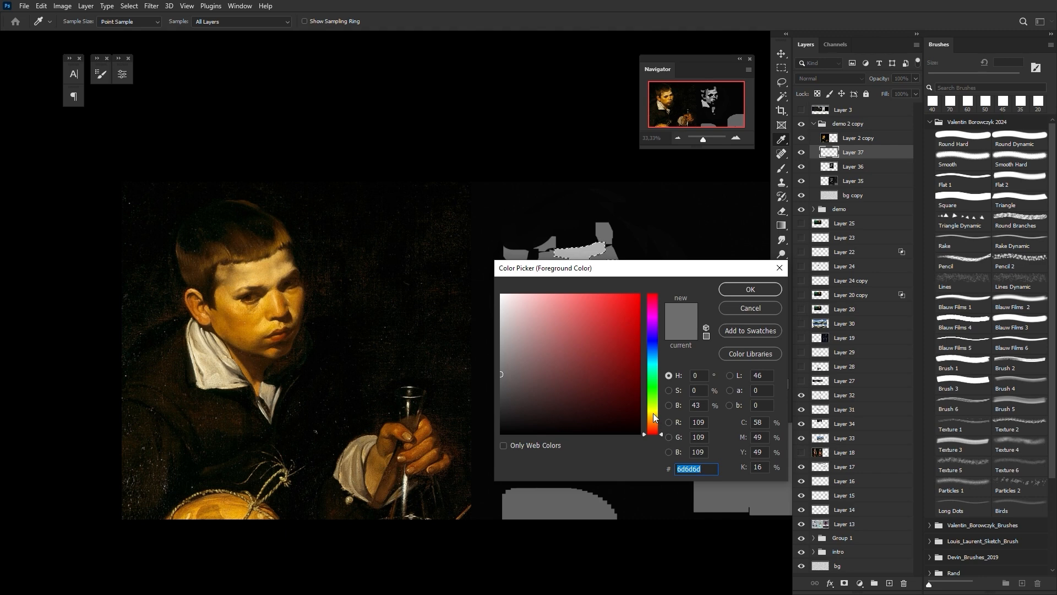
{"action": "left_click_drag", "start_coordinate": [653, 412], "coordinate": [653, 418]}
{"action": "left_click_drag", "start_coordinate": [605, 315], "coordinate": [602, 325]}
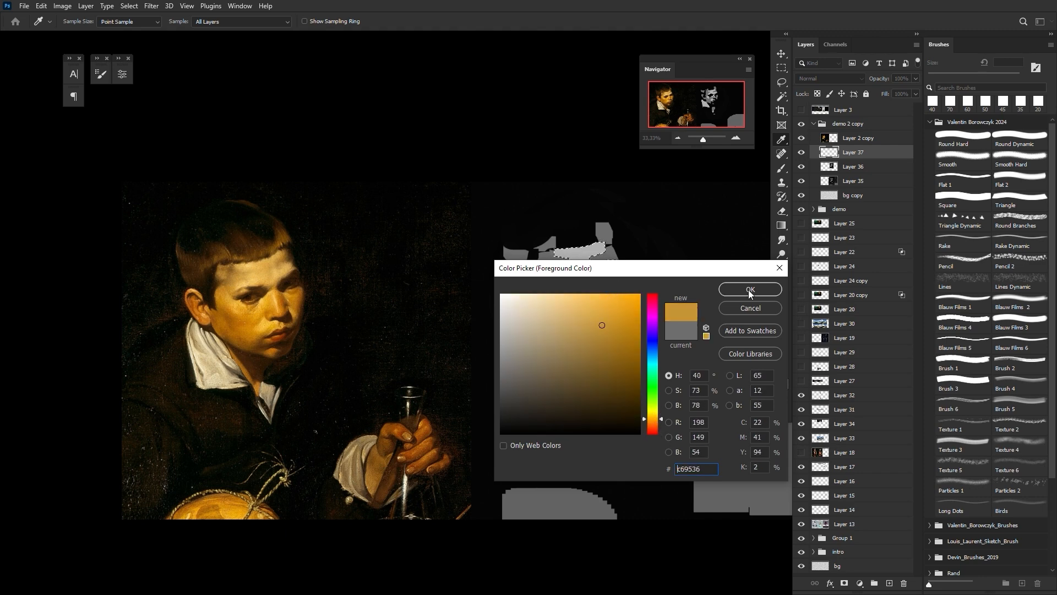
{"action": "left_click", "coordinate": [749, 290]}
{"action": "key", "text": "alt+BackSpace"}
{"action": "key", "text": "ctrl+u"}
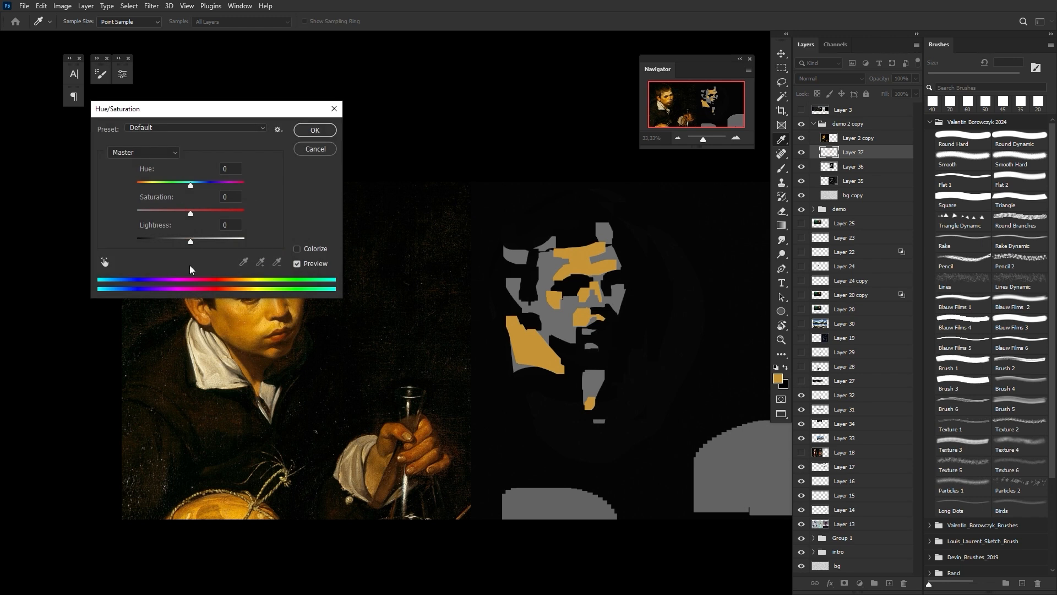
{"action": "left_click", "coordinate": [314, 130]}
{"action": "key", "text": "g"}
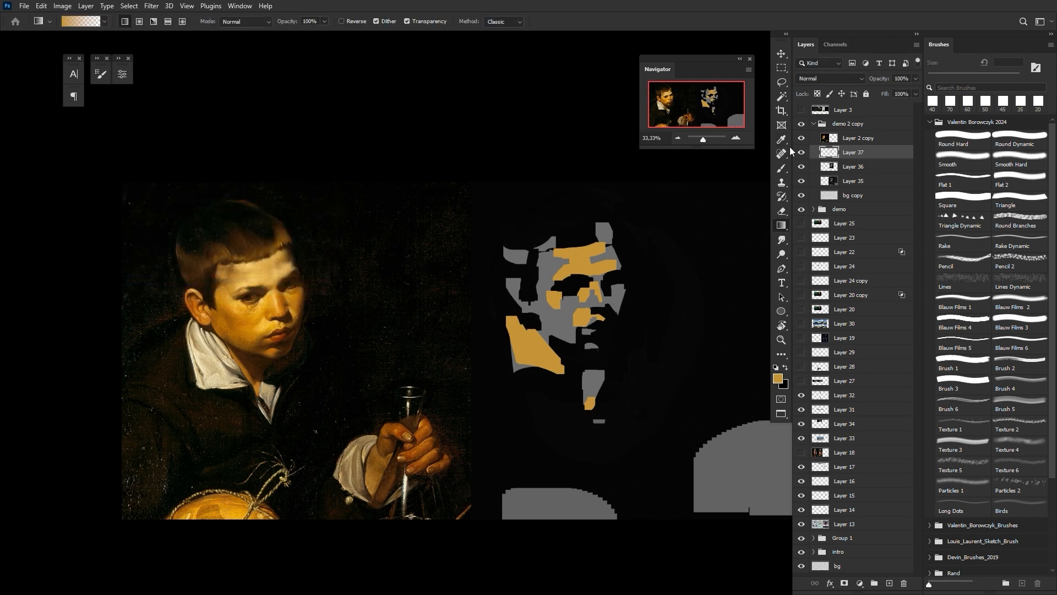
Step: Toggle the ochre layer's visibility to compare it with the grey planes beneath, leaving the layer hidden
{"action": "left_click", "coordinate": [803, 153]}
{"action": "left_click", "coordinate": [802, 153]}
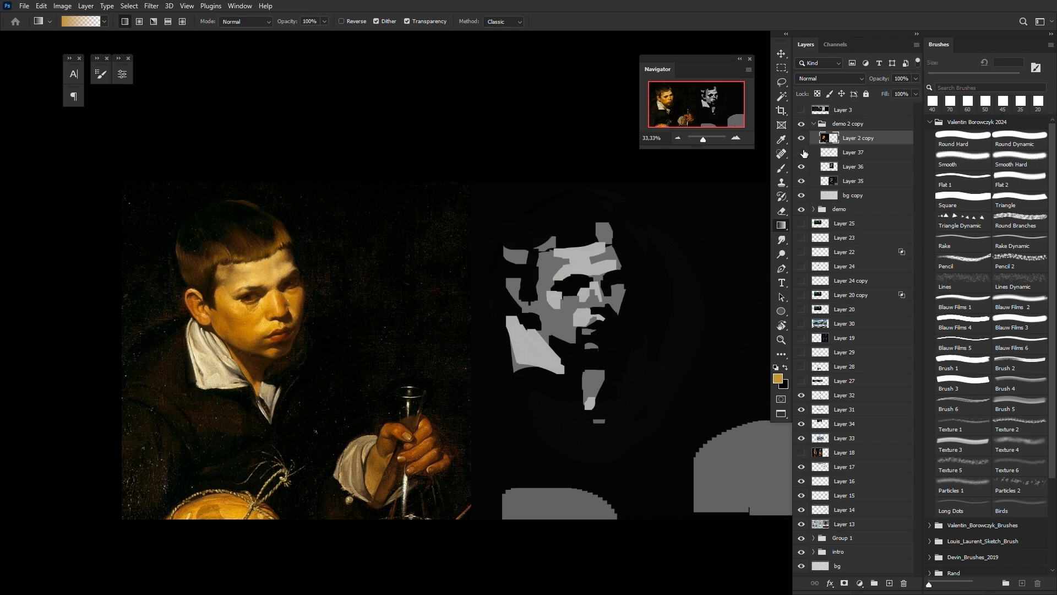
{"action": "key", "text": "v"}
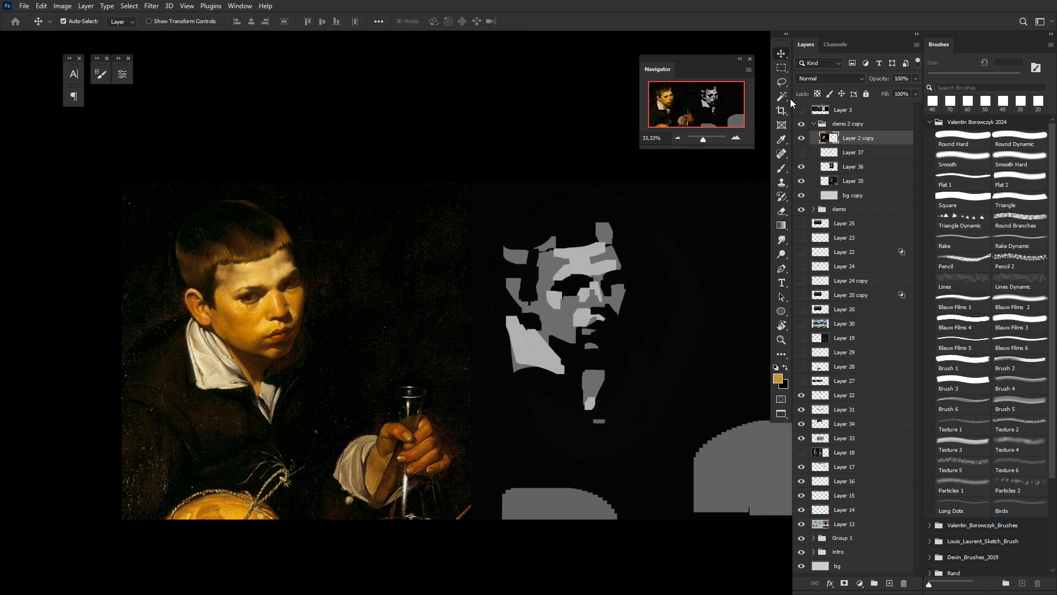
{"action": "left_click", "coordinate": [803, 154]}
{"action": "left_click", "coordinate": [848, 157]}
{"action": "left_click", "coordinate": [802, 154]}
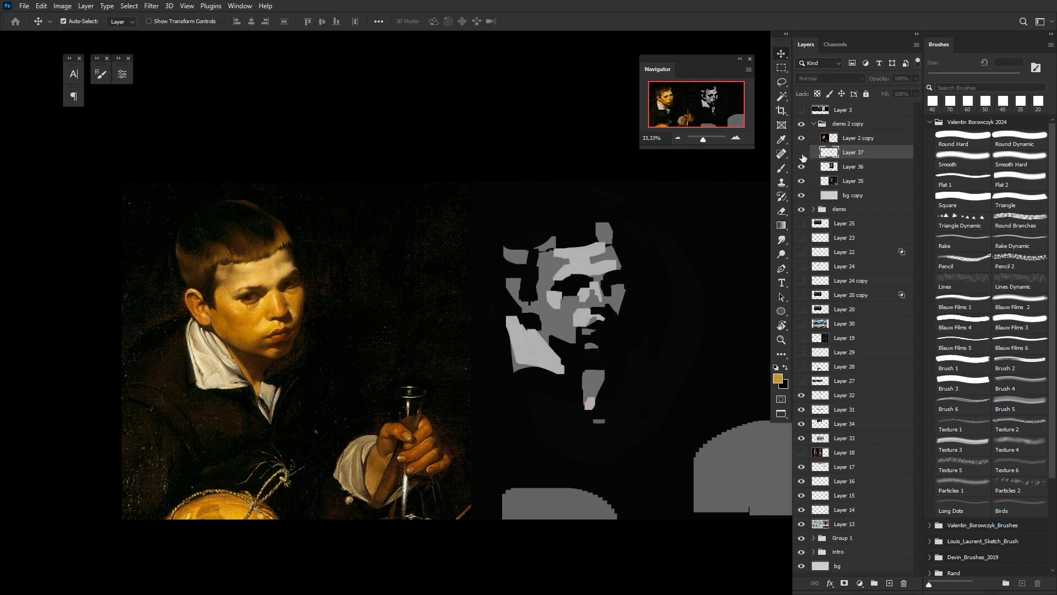
{"action": "left_click", "coordinate": [801, 153]}
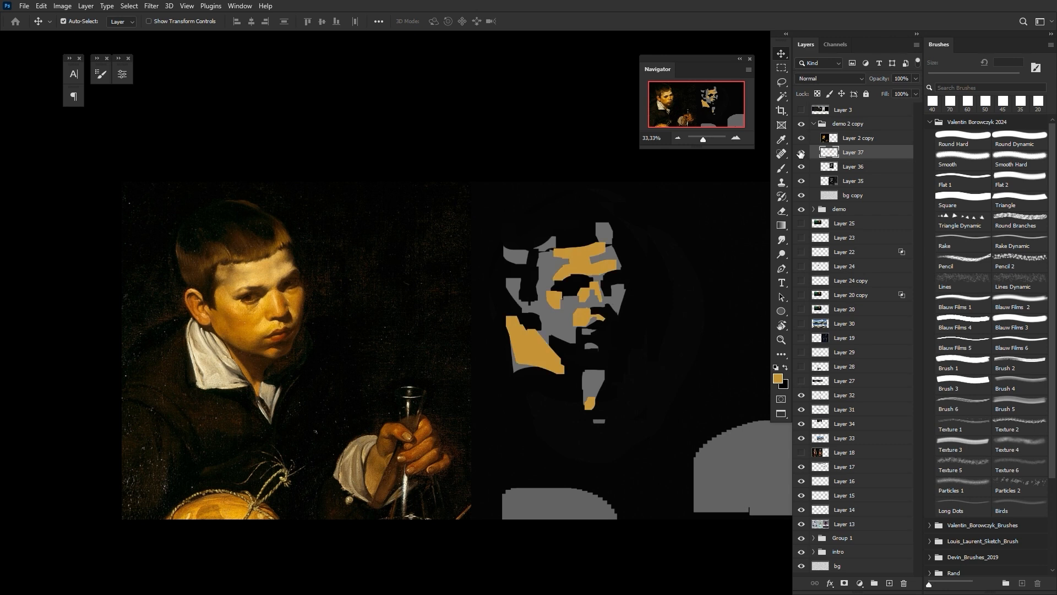
{"action": "left_click", "coordinate": [801, 153]}
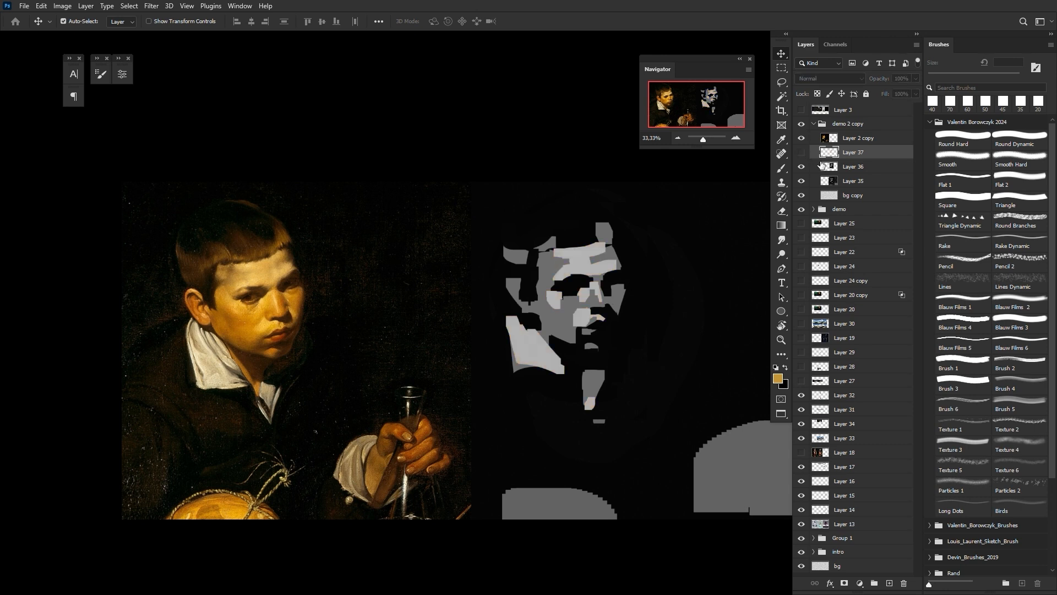
Step: Make Layer 36 active and select its light-grey planes with the Magic Wand at tolerance 15
{"action": "left_click", "coordinate": [855, 167]}
{"action": "key", "text": "w"}
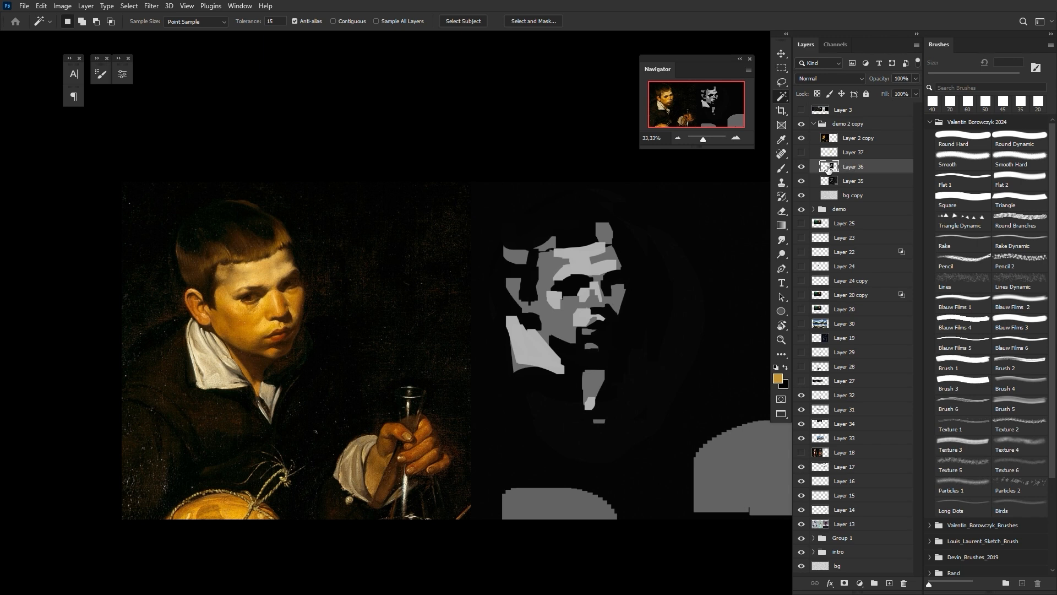
{"action": "key", "text": "b"}
{"action": "left_click_drag", "start_coordinate": [649, 239], "coordinate": [612, 278]}
{"action": "key", "text": "ctrl+z"}
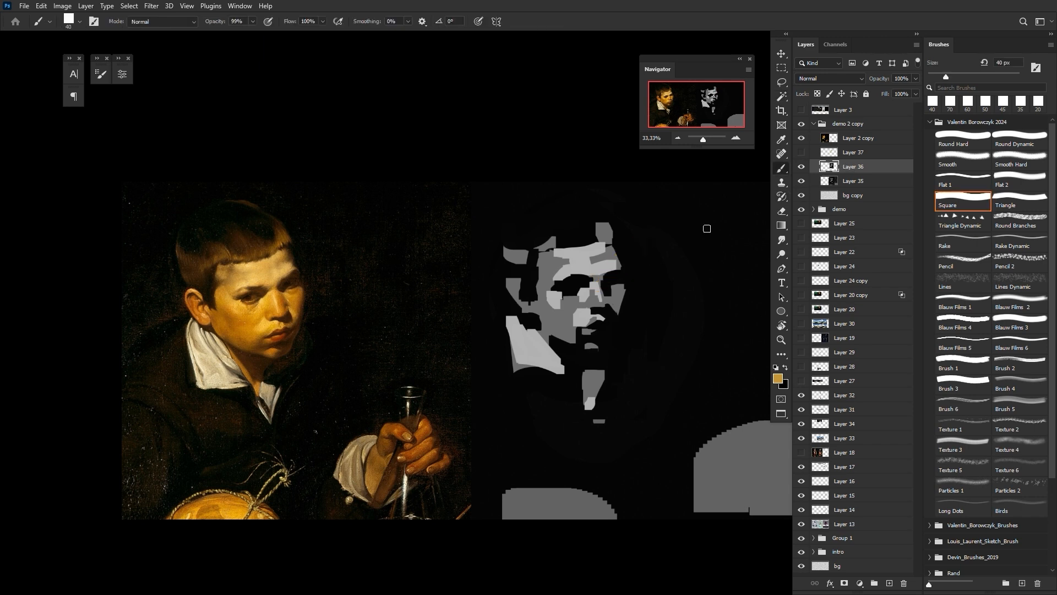
{"action": "key", "text": "w"}
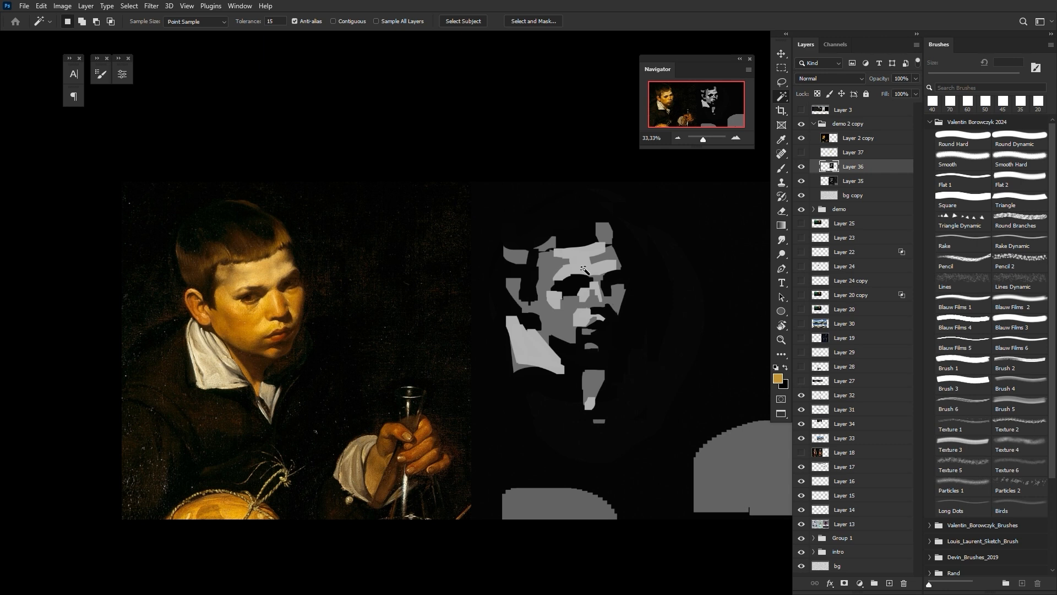
{"action": "left_click", "coordinate": [583, 267]}
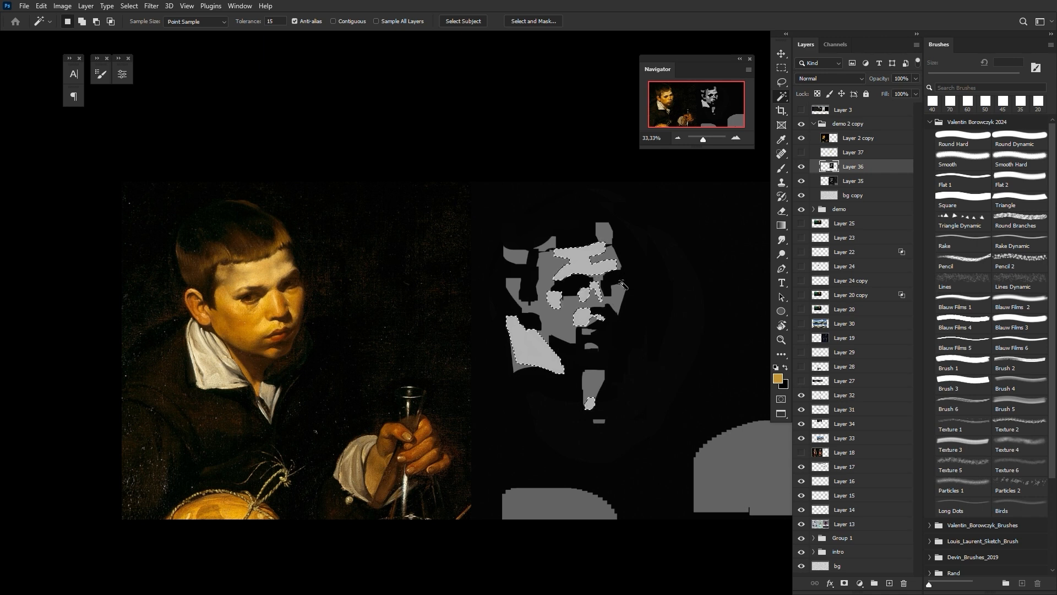
Step: Try to fill the selected light planes directly on Layer 36 with ochre, using the Gradient and Paint Bucket tools
{"action": "key", "text": "g"}
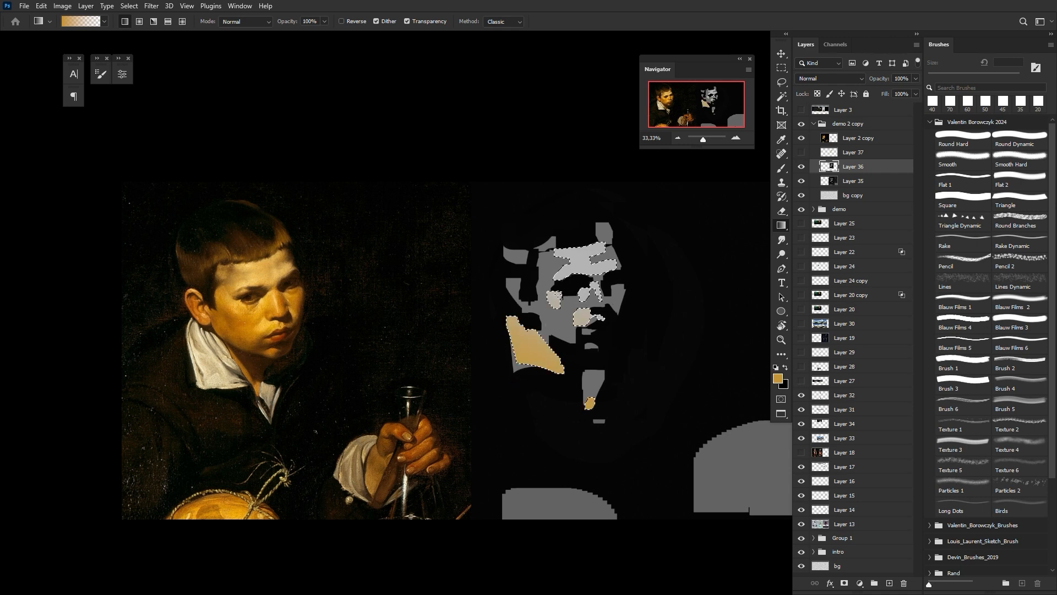
{"action": "right_click", "coordinate": [782, 231]}
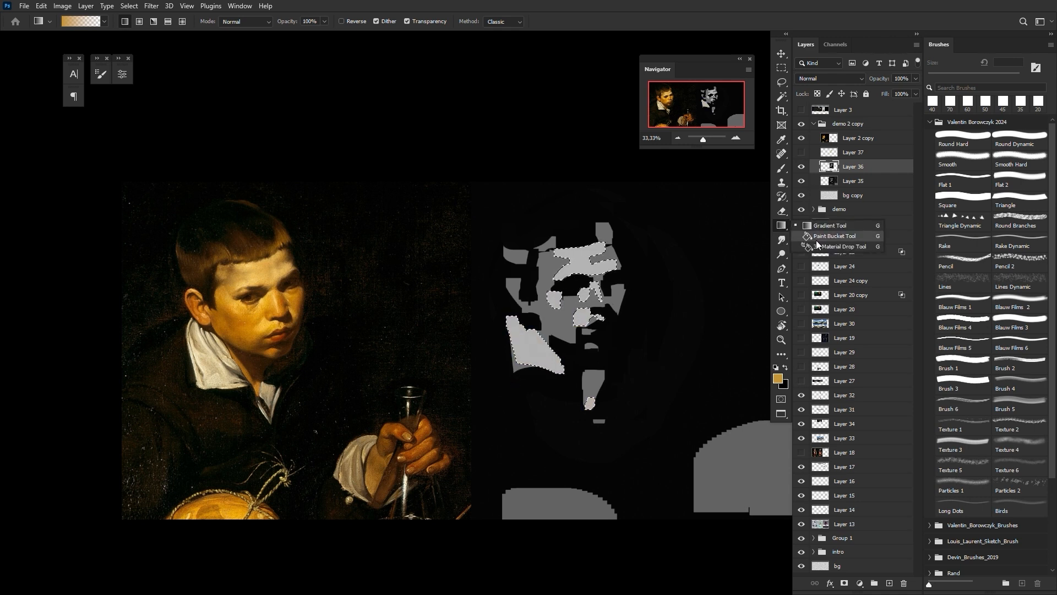
{"action": "left_click", "coordinate": [810, 237]}
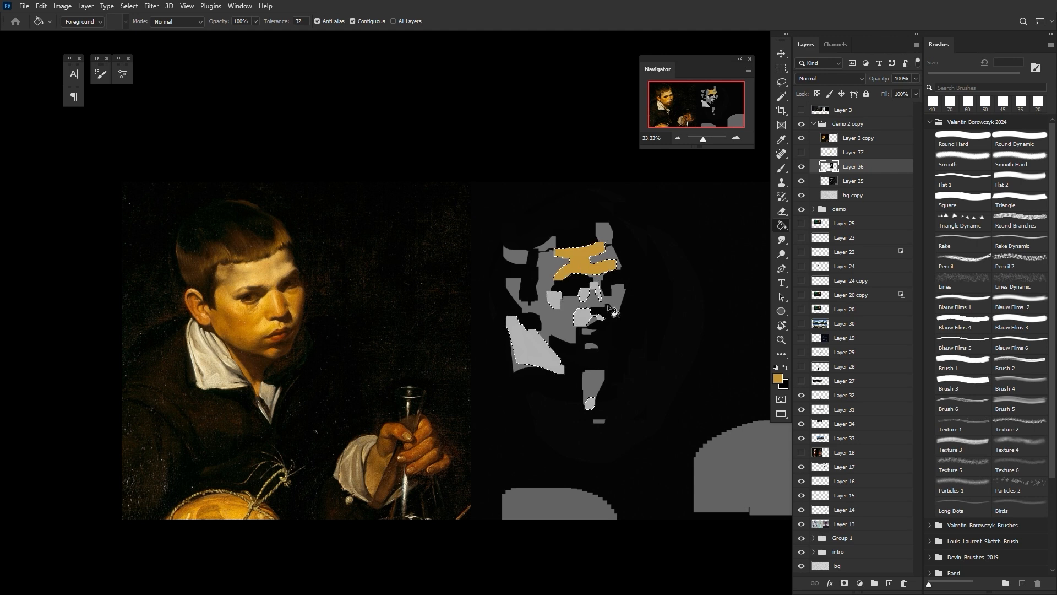
{"action": "key", "text": "ctrl+z"}
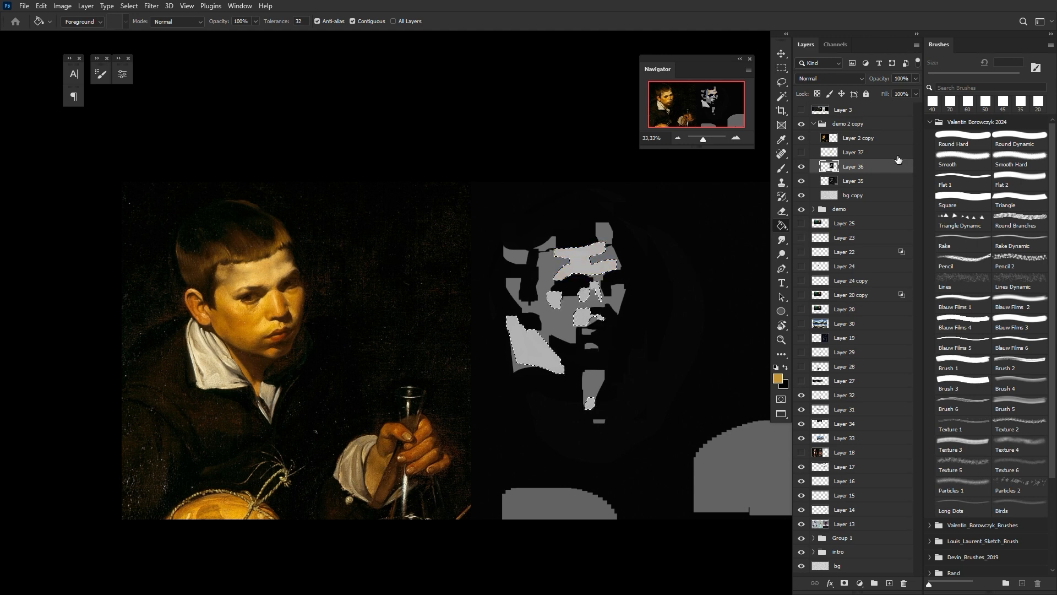
Step: Add a new layer above Layer 37 and fill the selected light planes with ochre using the Paint Bucket
{"action": "left_click", "coordinate": [896, 156]}
{"action": "left_click", "coordinate": [581, 260]}
{"action": "left_click", "coordinate": [512, 217]}
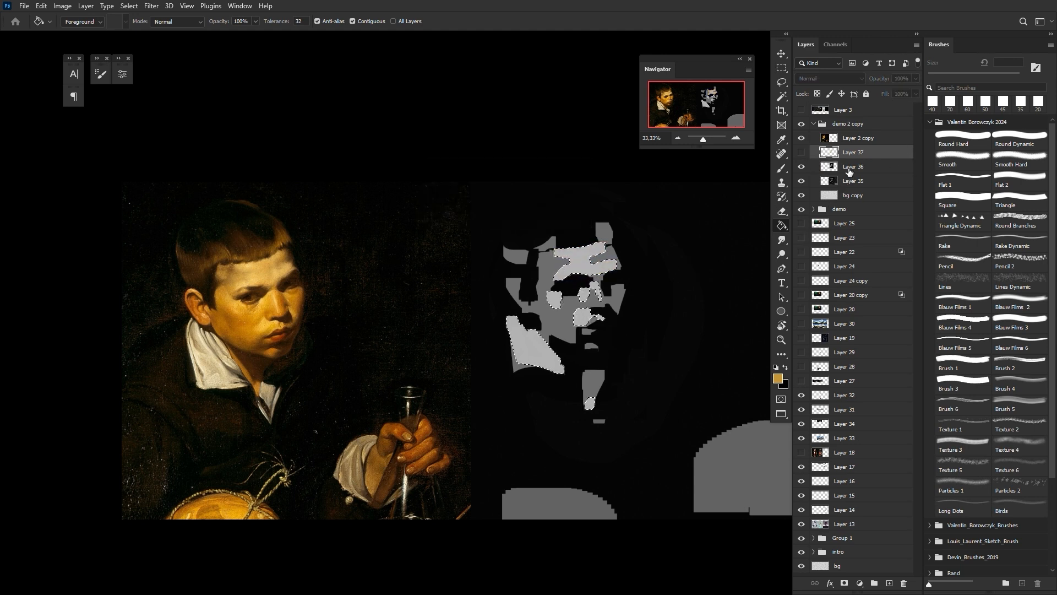
{"action": "left_click", "coordinate": [889, 582]}
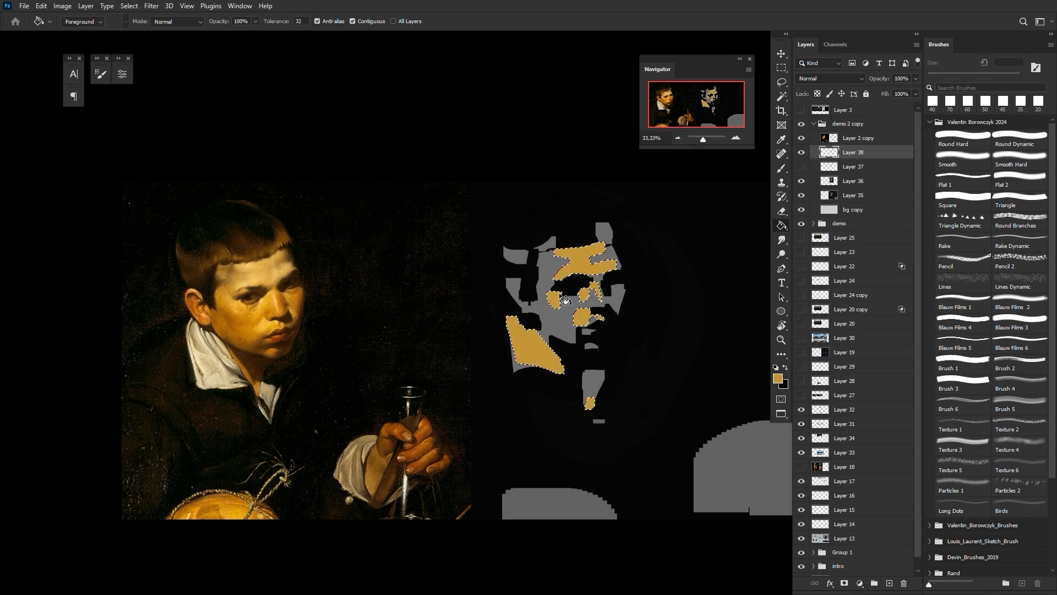
{"action": "key", "text": "z"}
{"action": "left_click_drag", "start_coordinate": [592, 291], "coordinate": [649, 297]}
{"action": "key", "text": "ctrl+plus"}
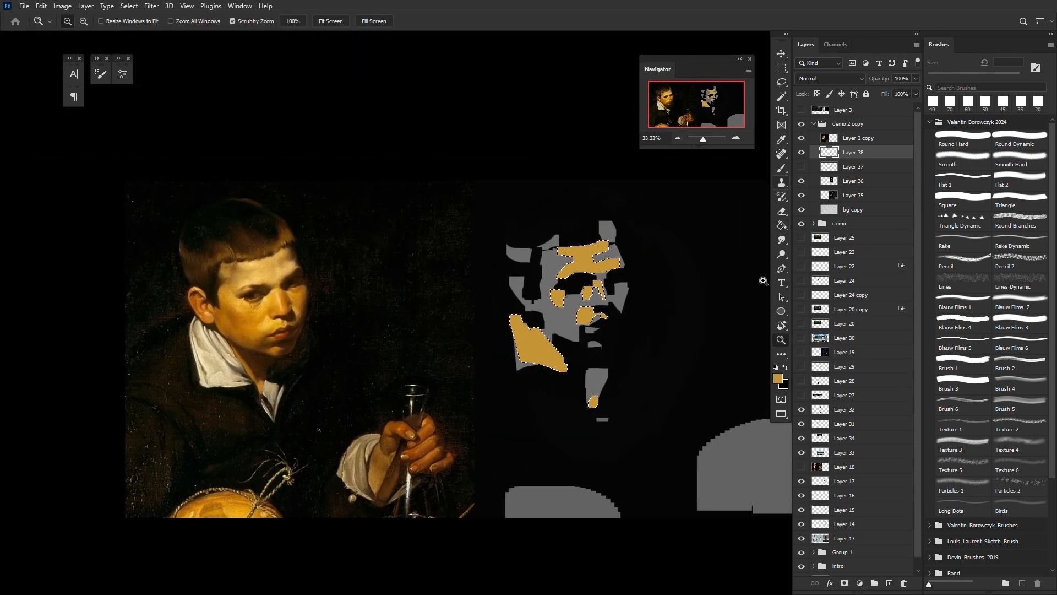
{"action": "left_click_drag", "start_coordinate": [717, 192], "coordinate": [613, 219]}
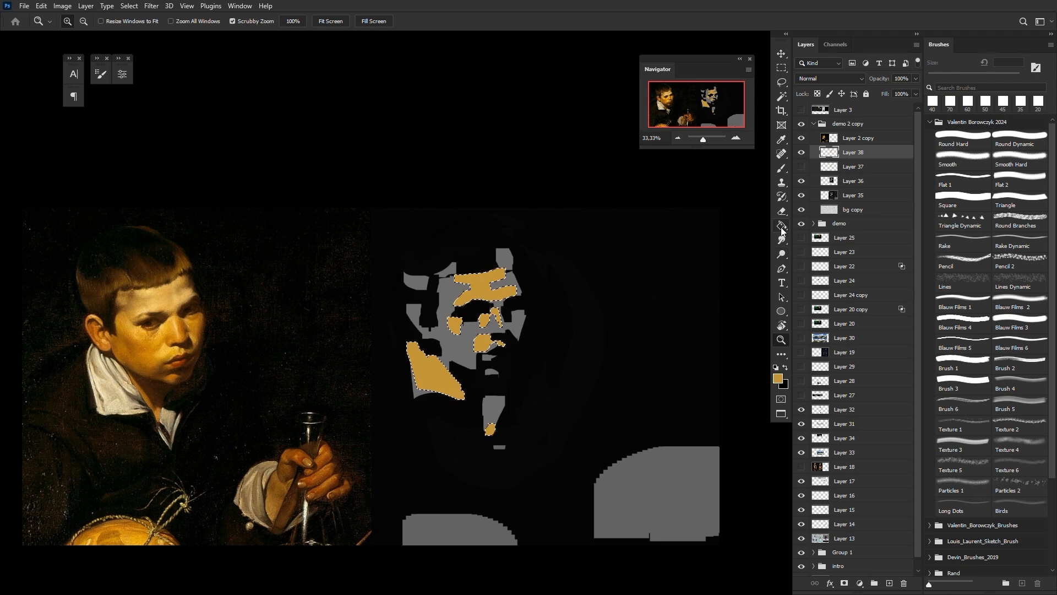
Step: Undo the bucket fill and refill the selected light planes on Layer 38 with ochre using the Gradient tool
{"action": "left_click_drag", "start_coordinate": [781, 225], "coordinate": [815, 227]}
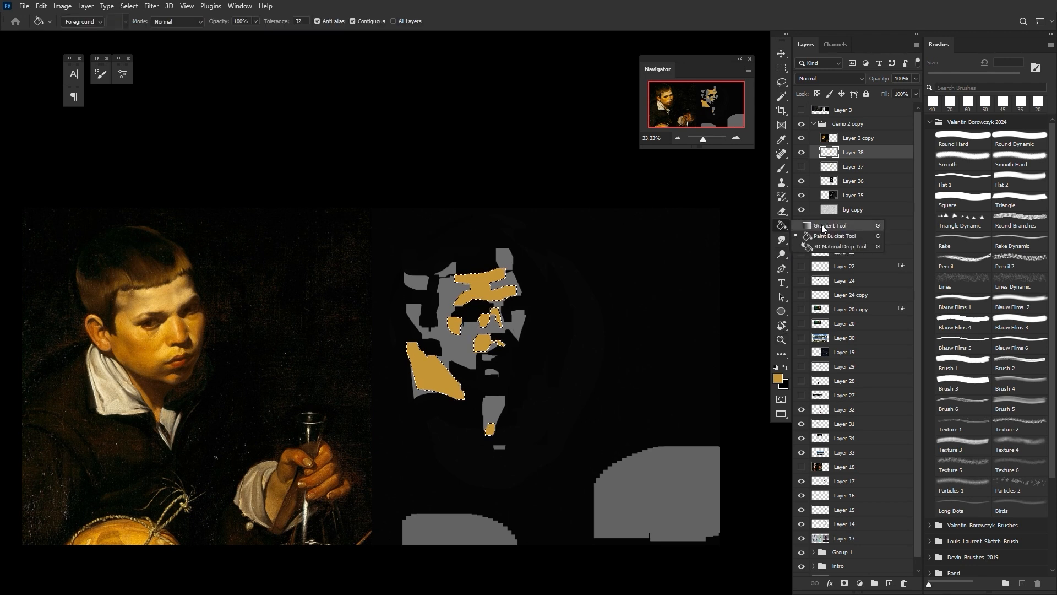
{"action": "left_click", "coordinate": [822, 228]}
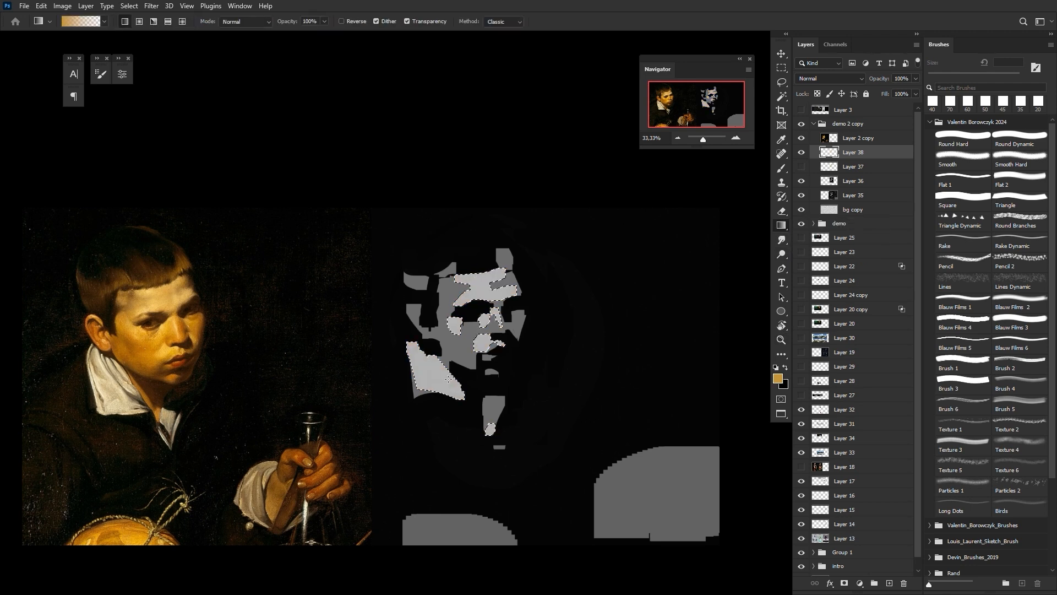
{"action": "key", "text": "ctrl+z"}
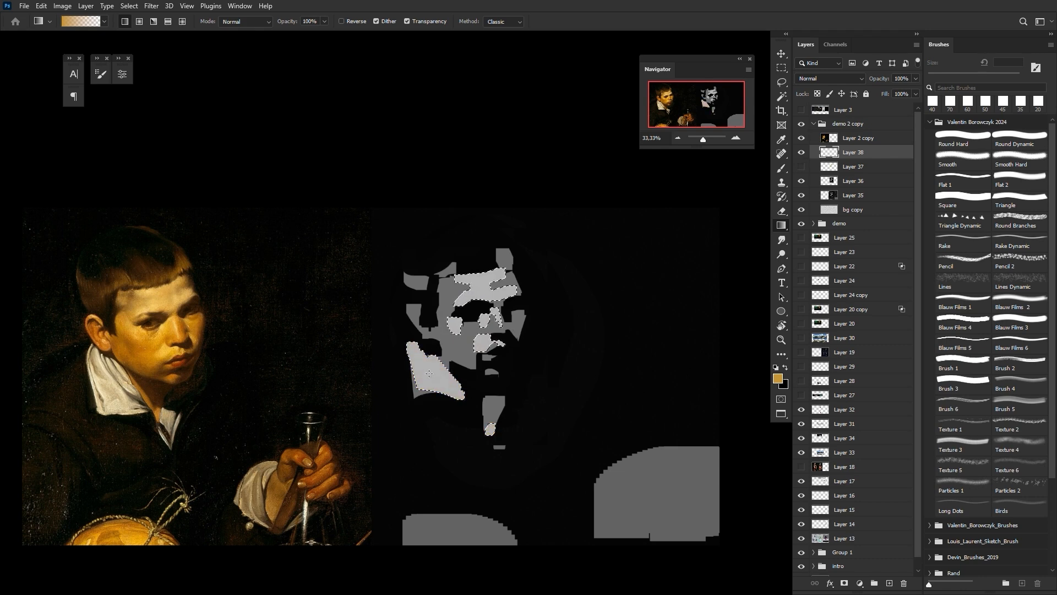
{"action": "key", "text": "ctrl+plus"}
{"action": "key", "text": "ctrl+plus"}
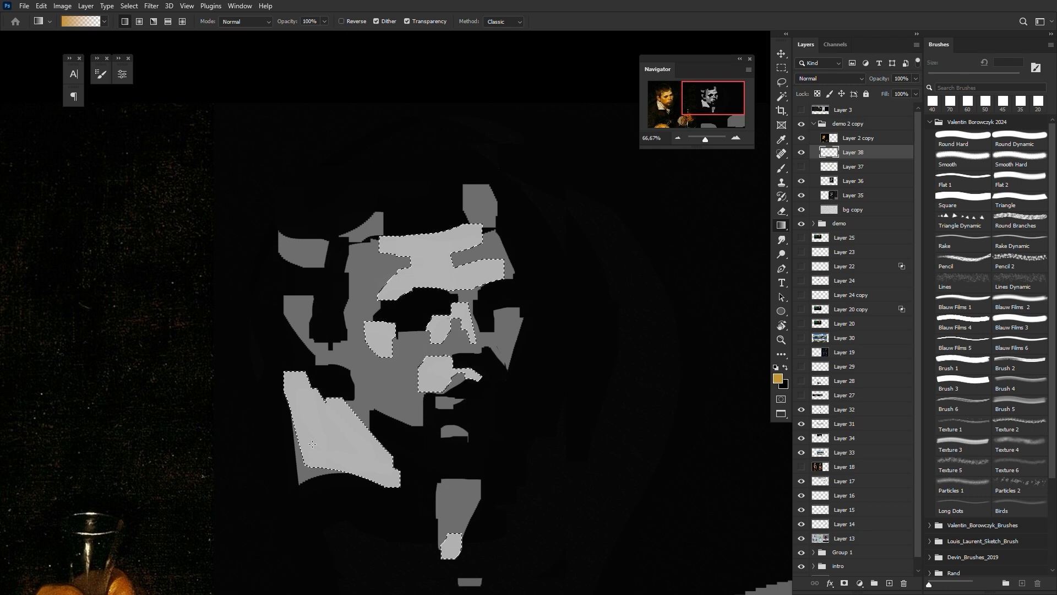
{"action": "left_click_drag", "start_coordinate": [333, 438], "coordinate": [336, 425]}
{"action": "left_click_drag", "start_coordinate": [433, 190], "coordinate": [503, 140]}
{"action": "left_click_drag", "start_coordinate": [320, 258], "coordinate": [462, 168]}
{"action": "key", "text": "ctrl+z"}
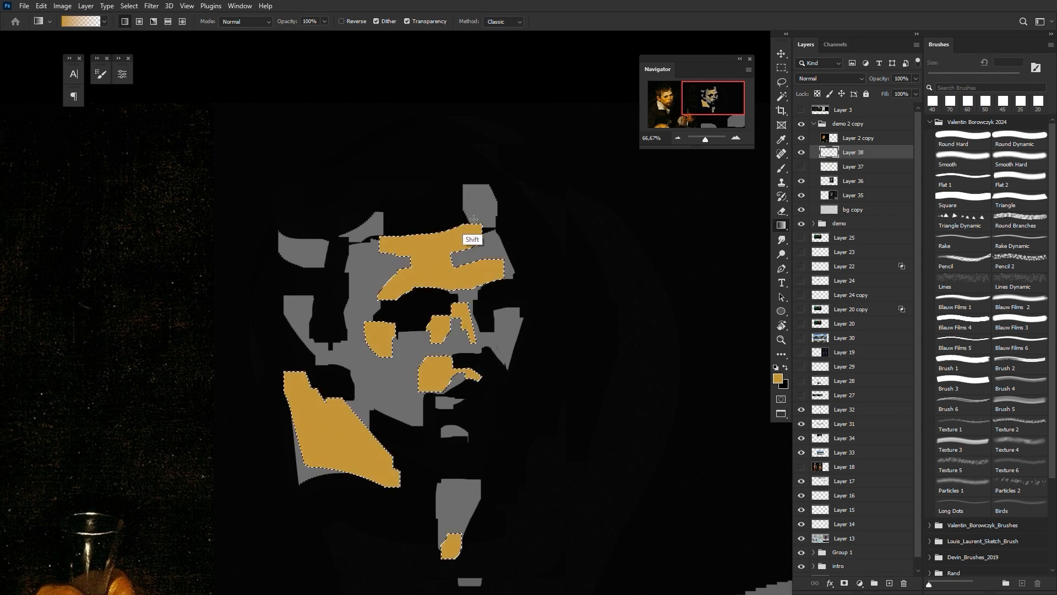
{"action": "key", "text": "ctrl+minus"}
{"action": "key", "text": "ctrl+minus"}
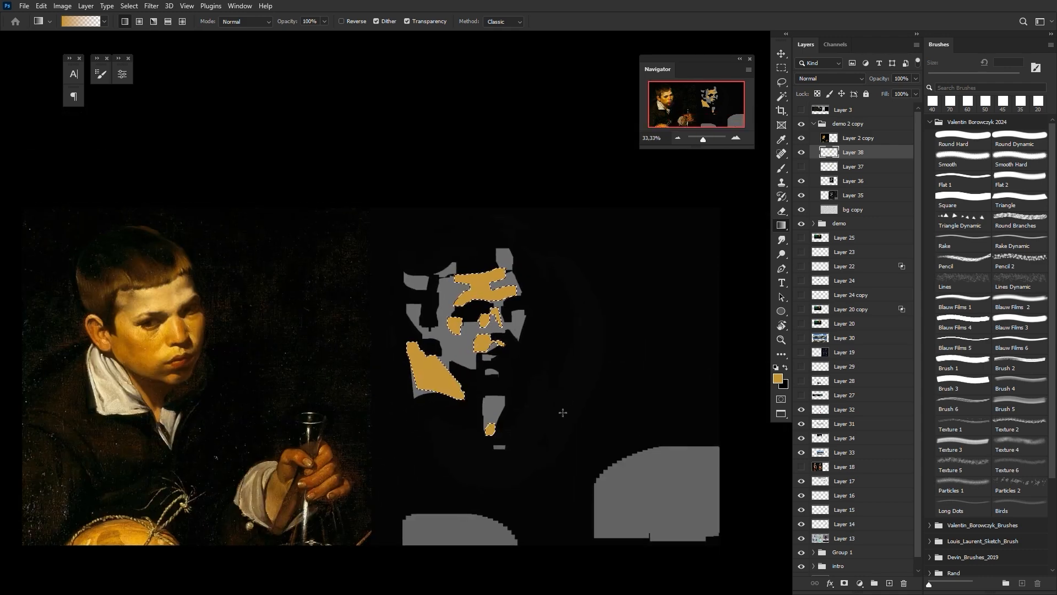
Step: Clear the selection and toggle Layer 38's visibility to compare the ochre with the grey planes beneath
{"action": "key", "text": "ctrl+d"}
{"action": "left_click", "coordinate": [801, 153]}
{"action": "left_click", "coordinate": [801, 154]}
Step: Select the mid-grey planes on Layer 36, fill them with brown 8f531d, and deselect
{"action": "left_click", "coordinate": [846, 185]}
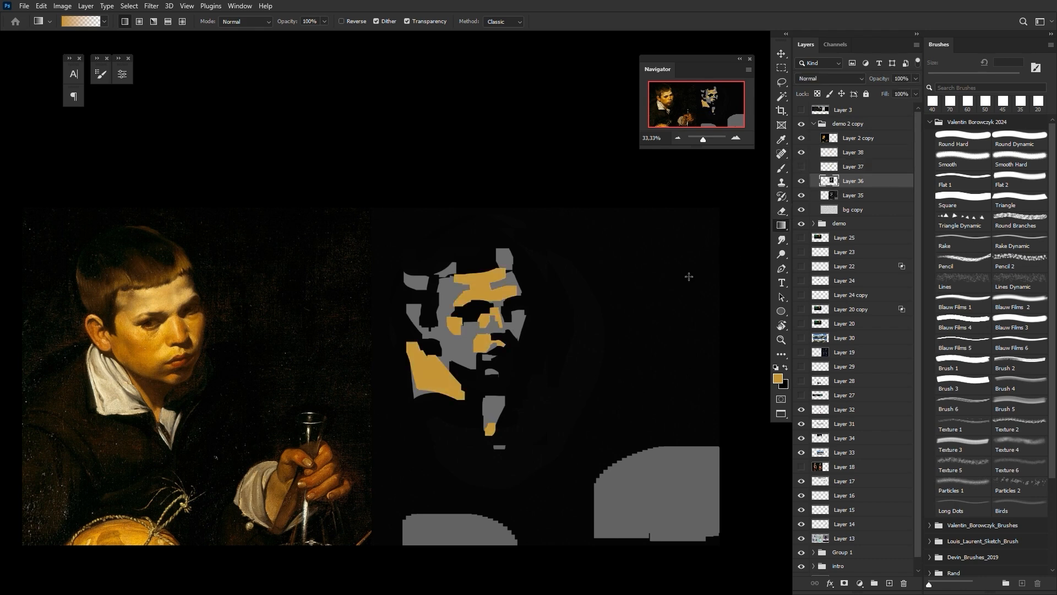
{"action": "left_click", "coordinate": [778, 378]}
{"action": "left_click", "coordinate": [612, 355]}
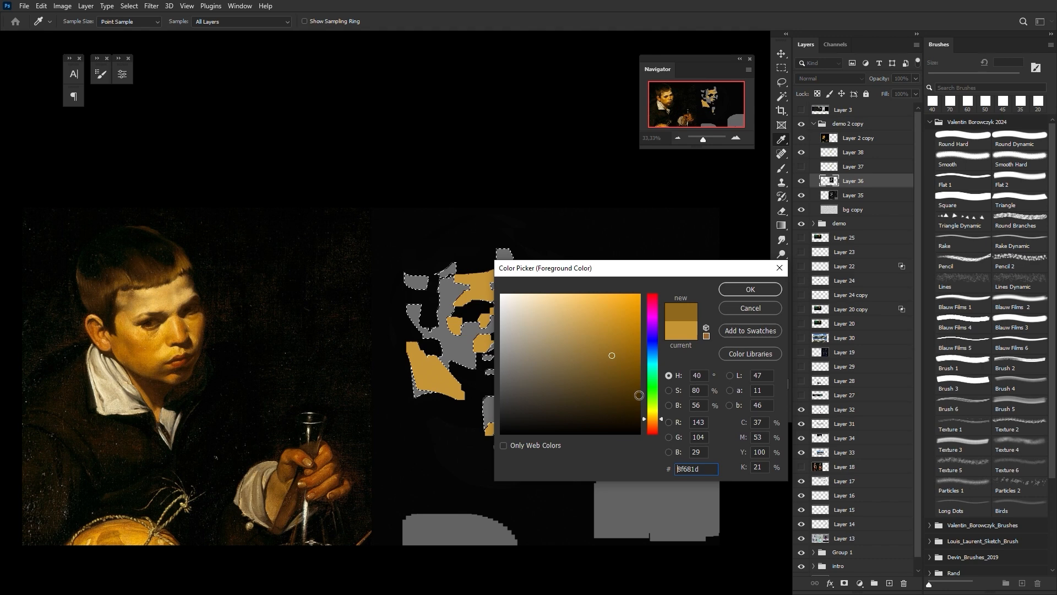
{"action": "left_click", "coordinate": [656, 421]}
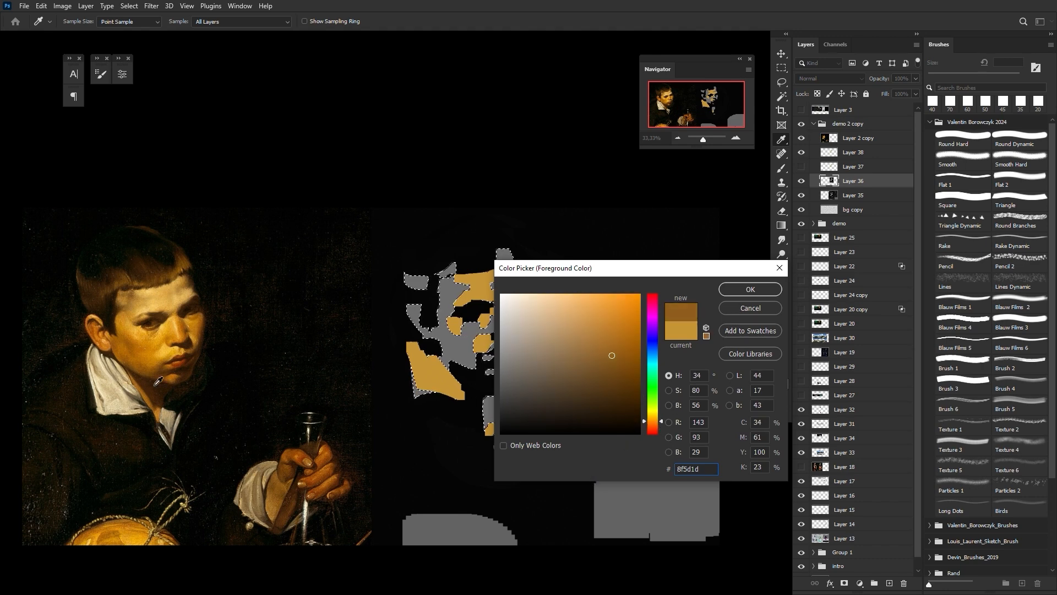
{"action": "left_click", "coordinate": [653, 423]}
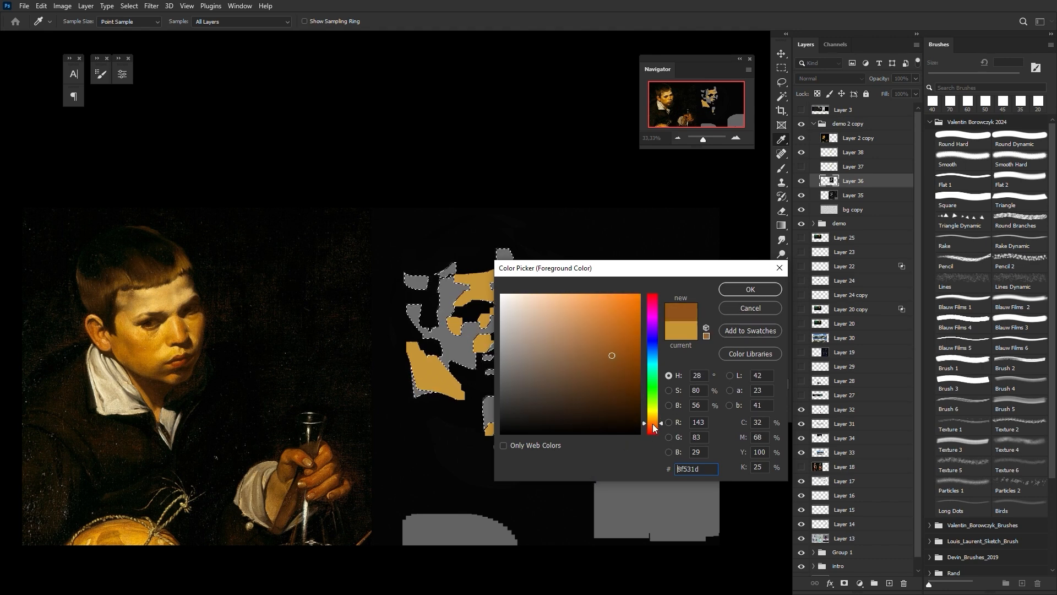
{"action": "left_click", "coordinate": [750, 290]}
{"action": "key", "text": "alt+BackSpace"}
{"action": "key", "text": "ctrl+d"}
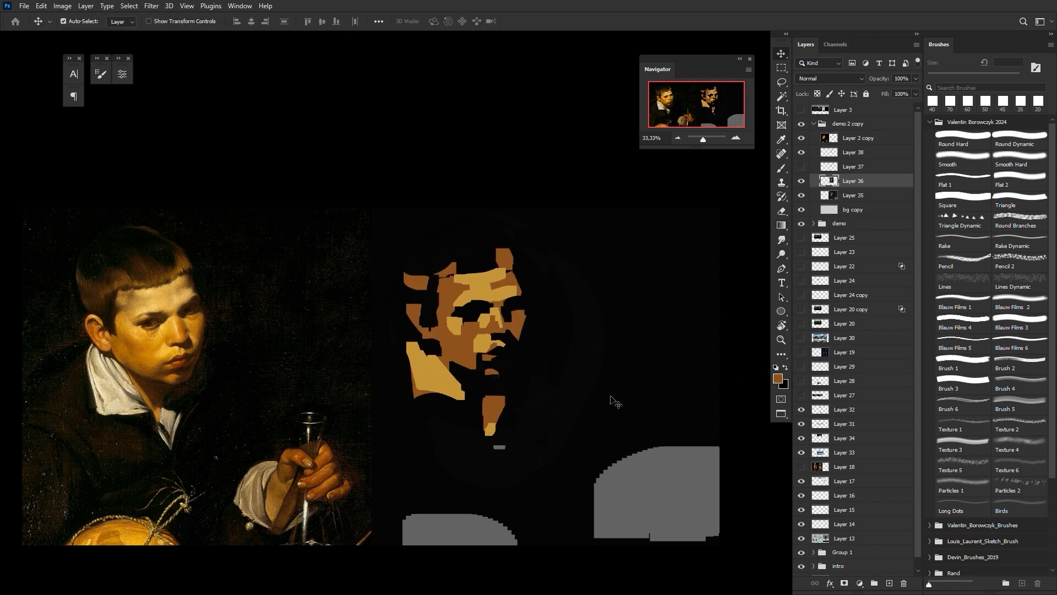
Step: Try to select the black area around the face on Layer 35 with the Magic Wand
{"action": "left_click", "coordinate": [609, 374], "text": "ctrl"}
{"action": "key", "text": "w"}
{"action": "left_click", "coordinate": [580, 363]}
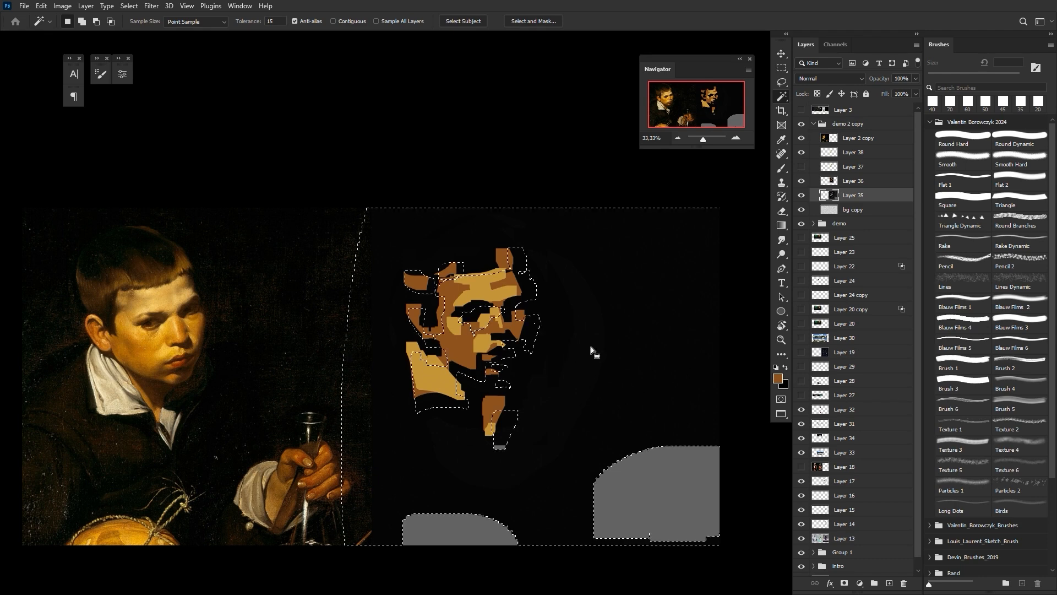
{"action": "key", "text": "ctrl+d"}
Step: Merge Layer 36 down into Layer 35 and select the black area around the face with the Magic Wand
{"action": "left_click", "coordinate": [850, 181]}
{"action": "left_click", "coordinate": [578, 363]}
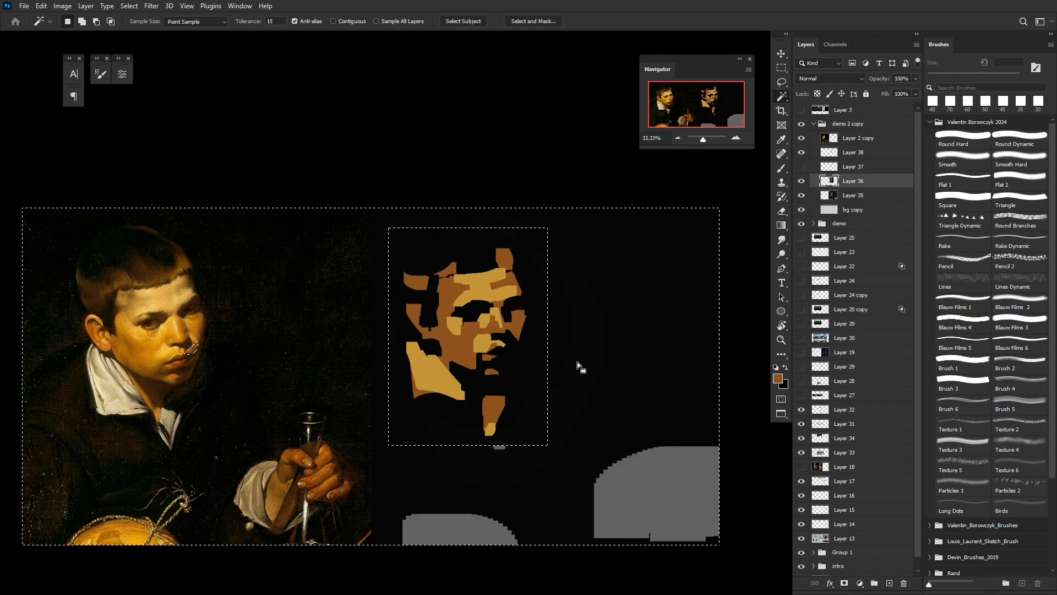
{"action": "key", "text": "ctrl+d"}
{"action": "key", "text": "Delete"}
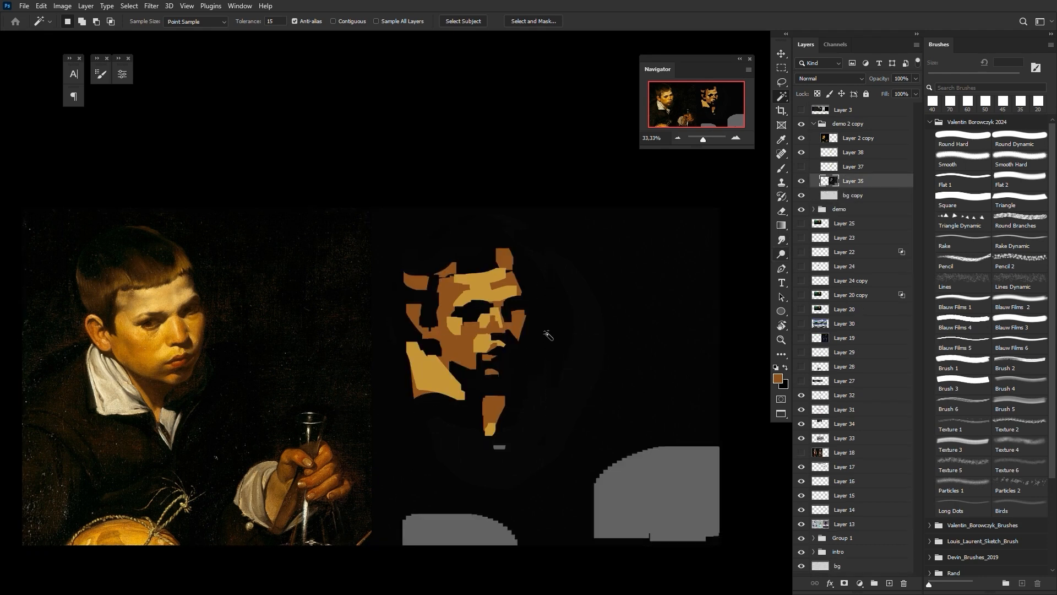
{"action": "left_click", "coordinate": [557, 378]}
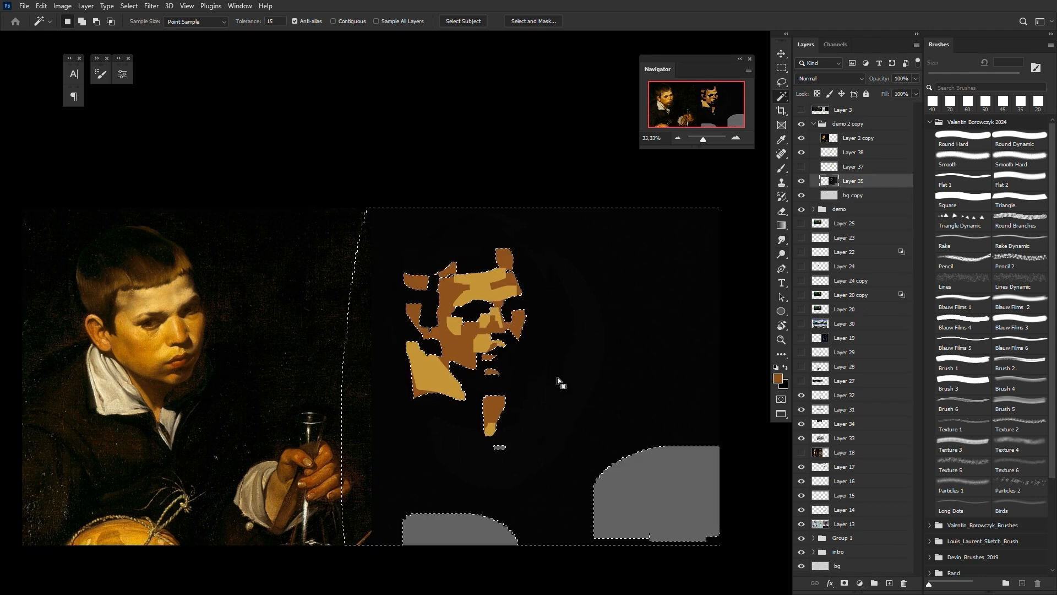
Step: Set the foreground colour to black 000000 and fill the selected dark area on a new layer above Layer 35
{"action": "left_click", "coordinate": [778, 378]}
{"action": "left_click", "coordinate": [606, 433]}
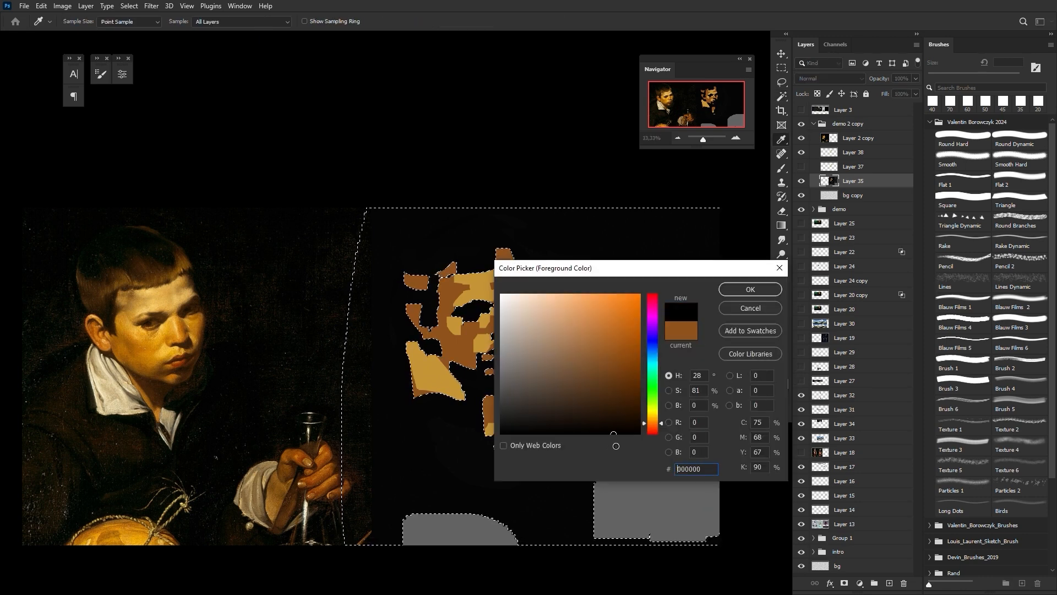
{"action": "left_click_drag", "start_coordinate": [593, 432], "coordinate": [562, 436]}
{"action": "key", "text": "Return"}
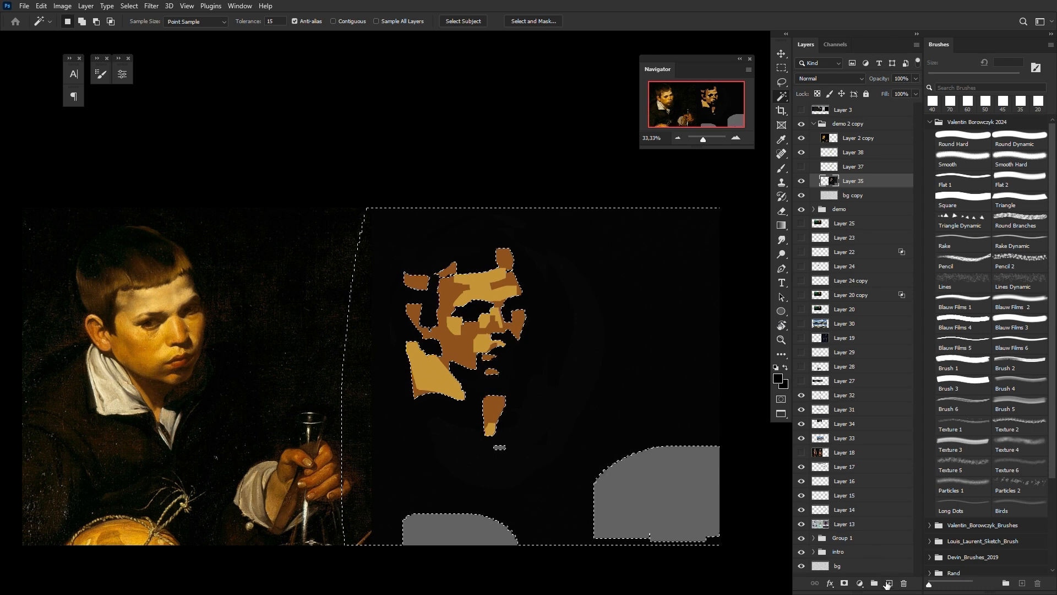
{"action": "left_click", "coordinate": [887, 582]}
{"action": "key", "text": "g"}
{"action": "left_click_drag", "start_coordinate": [558, 189], "coordinate": [555, 123]}
{"action": "key", "text": "ctrl+d"}
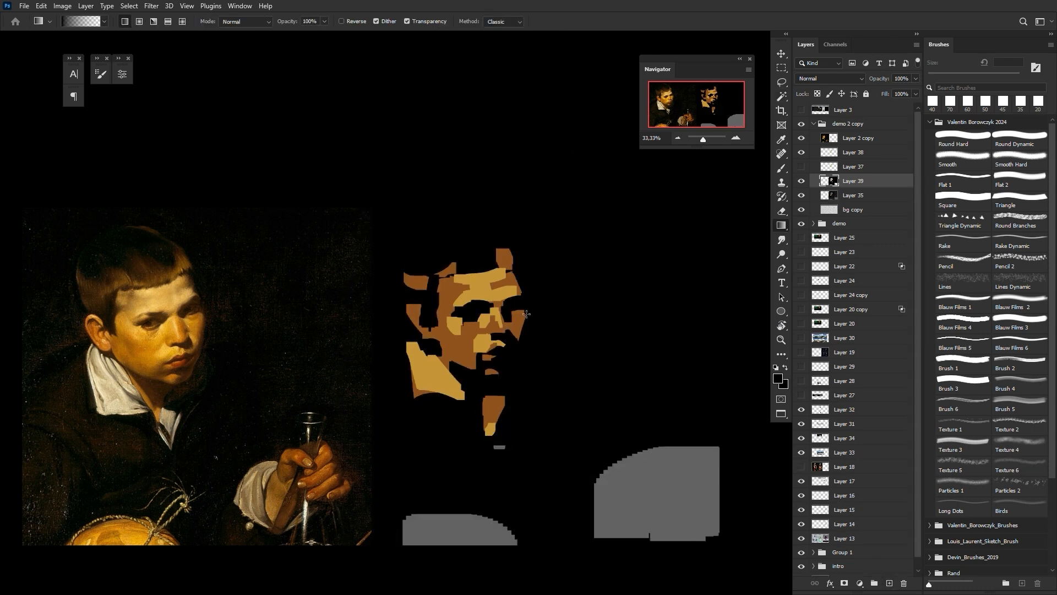
Step: Brighten the ochre planes on Layer 38 with Hue/Saturation, using saturation +21 and lightness +10
{"action": "key", "text": "i"}
{"action": "key", "text": "alt+bracketright"}
{"action": "key", "text": "ctrl+u"}
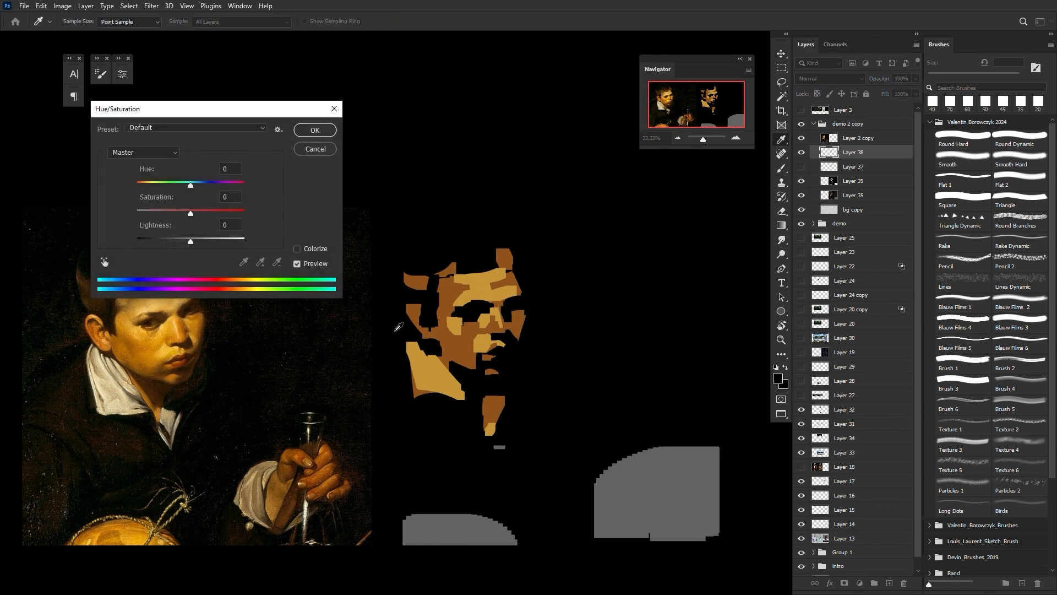
{"action": "left_click_drag", "start_coordinate": [194, 243], "coordinate": [198, 246]}
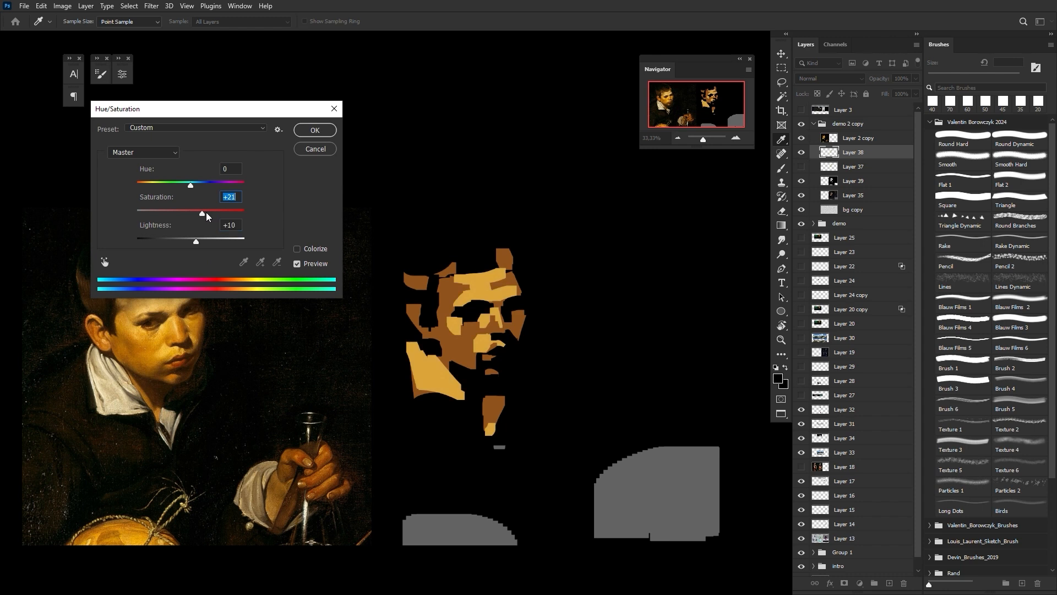
{"action": "left_click", "coordinate": [314, 130]}
{"action": "key", "text": "ctrl+minus"}
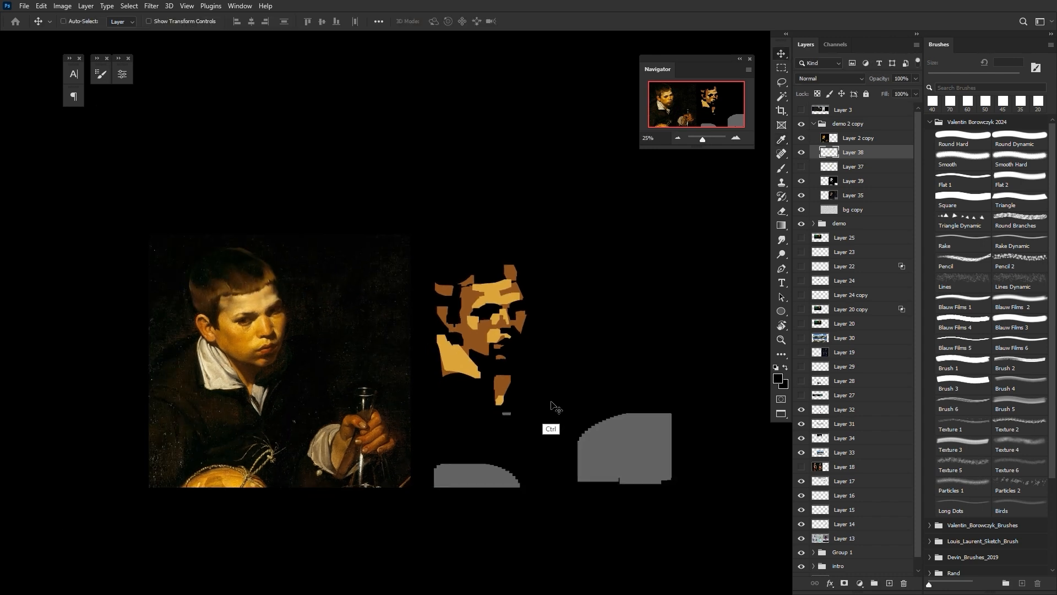
{"action": "key", "text": "ctrl+plus"}
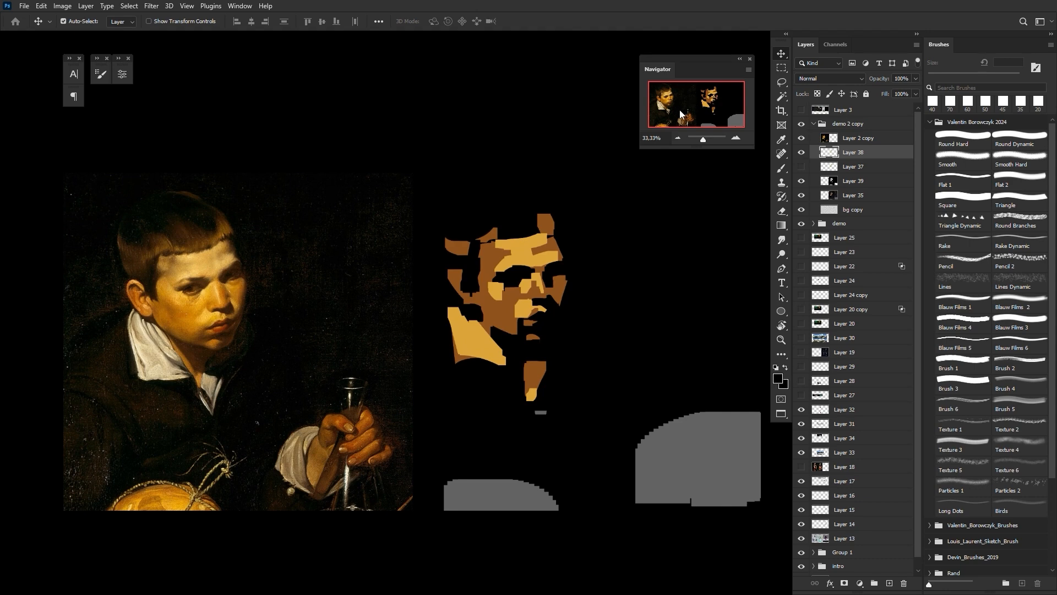
Step: Select the brown planes on Layer 35 with the Magic Wand and toggle Layer 38's visibility to compare
{"action": "scroll", "coordinate": [550, 311], "scroll_direction": "up", "scroll_amount": 1}
{"action": "left_click", "coordinate": [502, 314]}
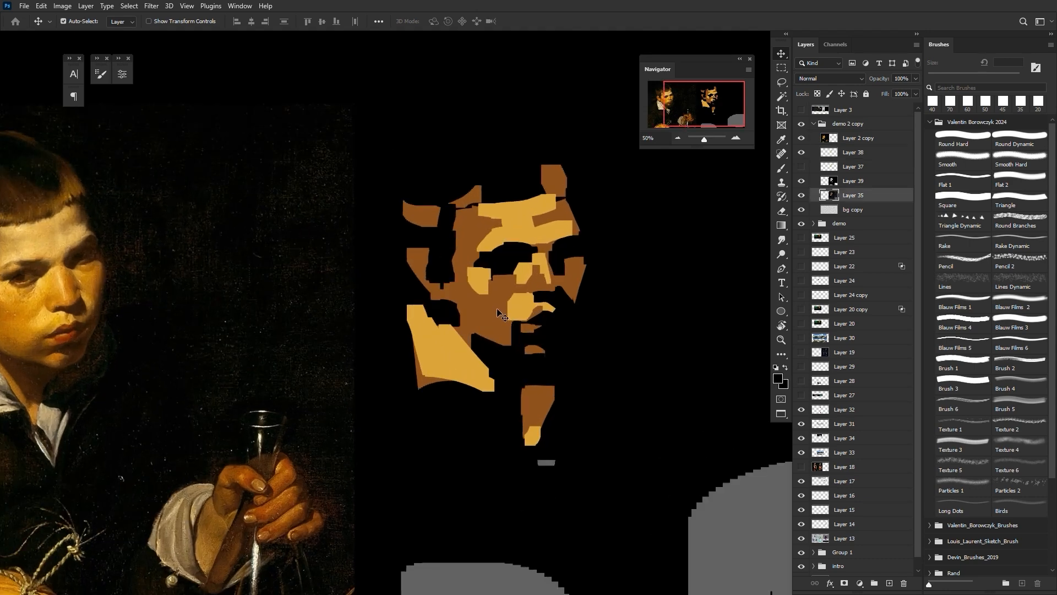
{"action": "key", "text": "w"}
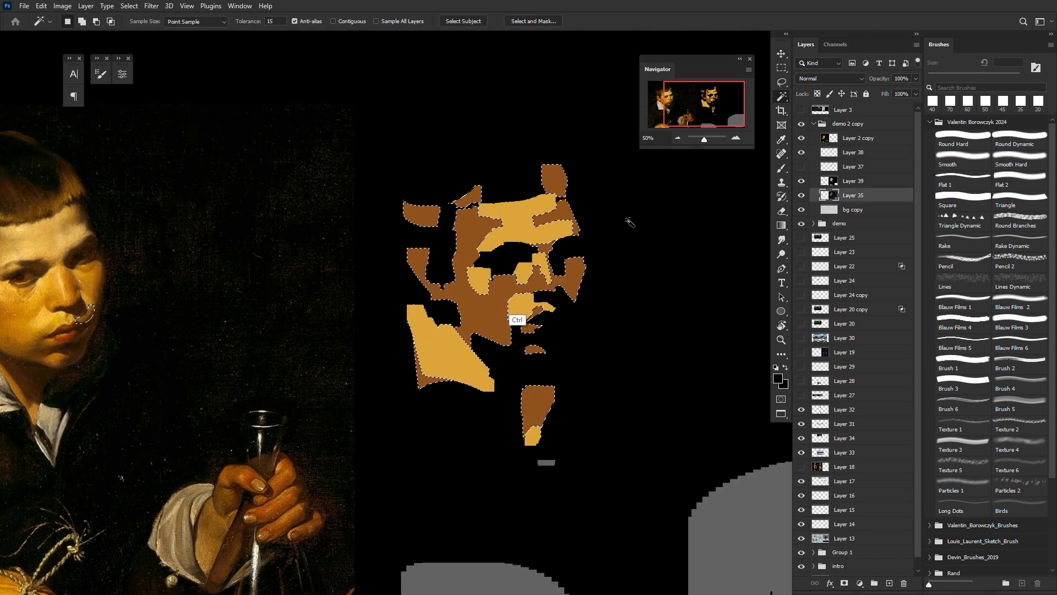
{"action": "left_click", "coordinate": [801, 152]}
{"action": "left_click", "coordinate": [801, 153]}
Step: Merge Layers 38, 39 and 35 into a single layer
{"action": "left_click_drag", "start_coordinate": [852, 155], "coordinate": [846, 174]}
{"action": "left_click", "coordinate": [844, 202], "text": "shift"}
{"action": "key", "text": "ctrl+e"}
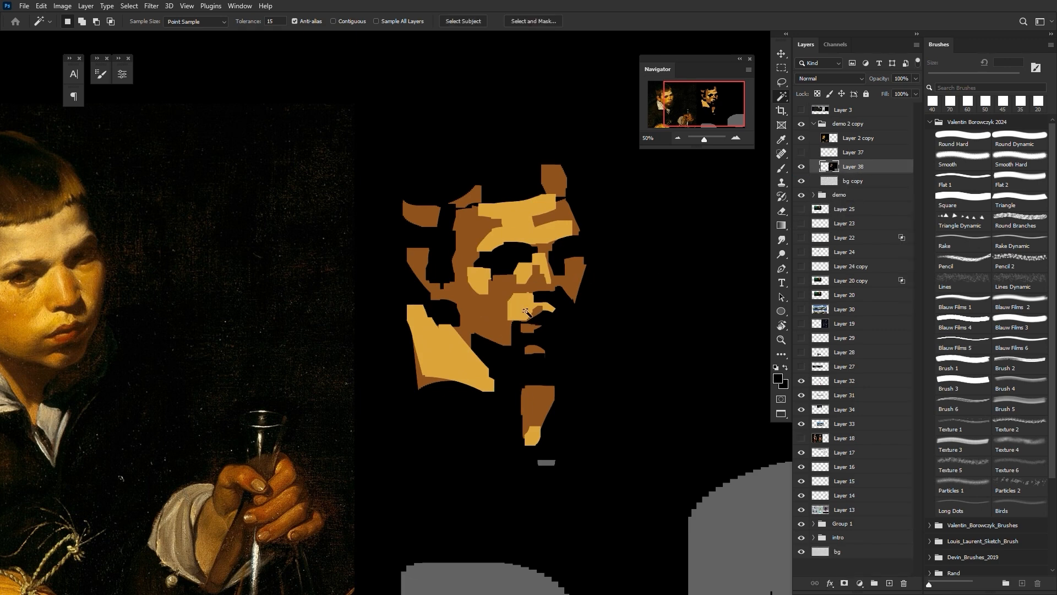
Step: Check the brown planes of the merged layer with a Magic Wand selection, clear it, and switch to the Brush tool
{"action": "left_click", "coordinate": [504, 291]}
{"action": "key", "text": "ctrl+minus"}
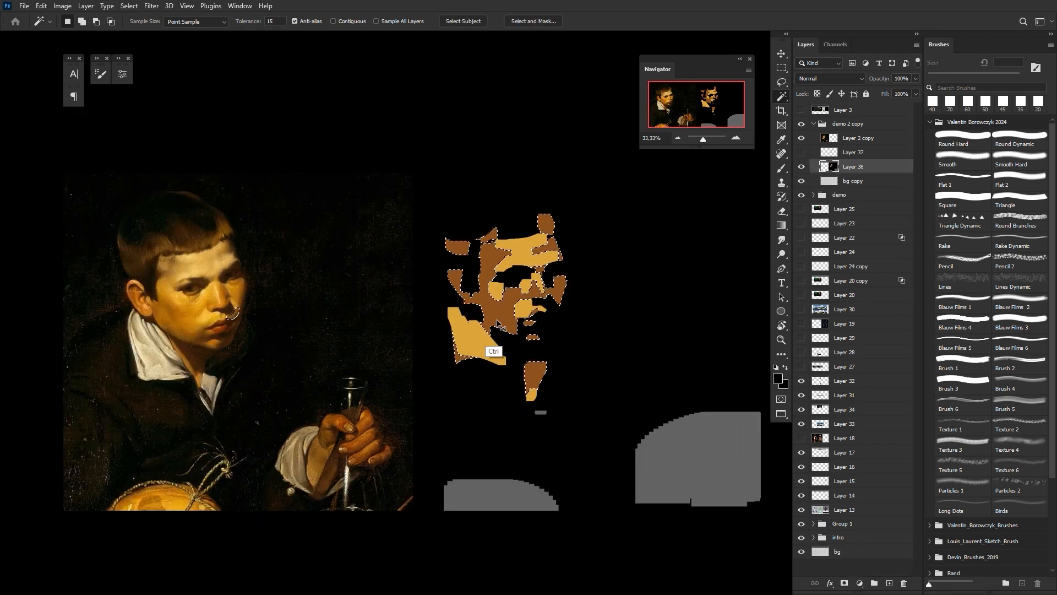
{"action": "key", "text": "ctrl+d"}
{"action": "key", "text": "b"}
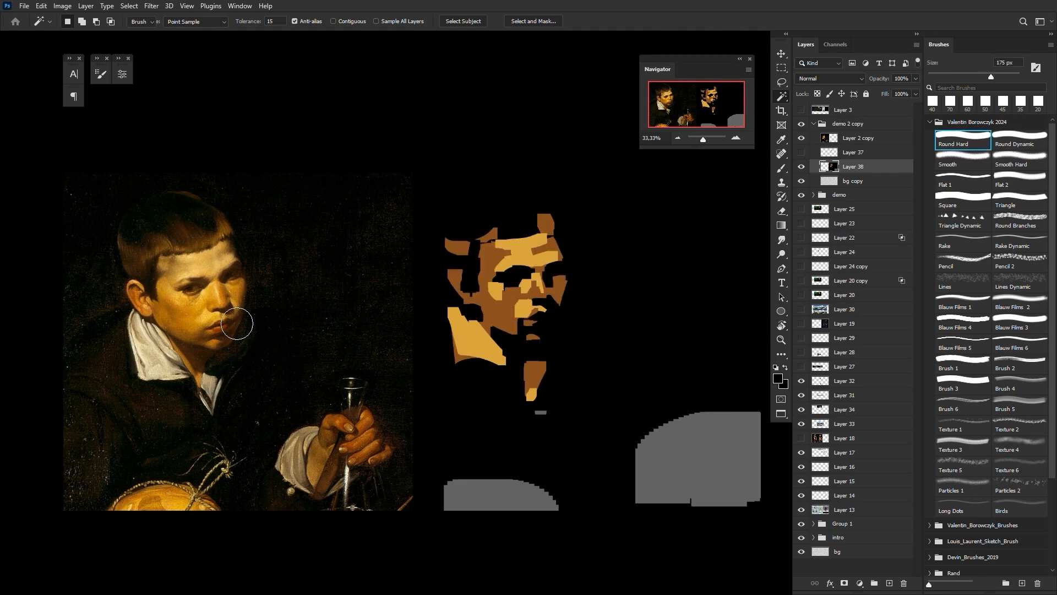
Step: Select the brown planes on Layer 38 and brighten them with Hue/Saturation, using saturation +26 and lightness +9, leaving nothing selected
{"action": "key", "text": "e"}
{"action": "key", "text": "w"}
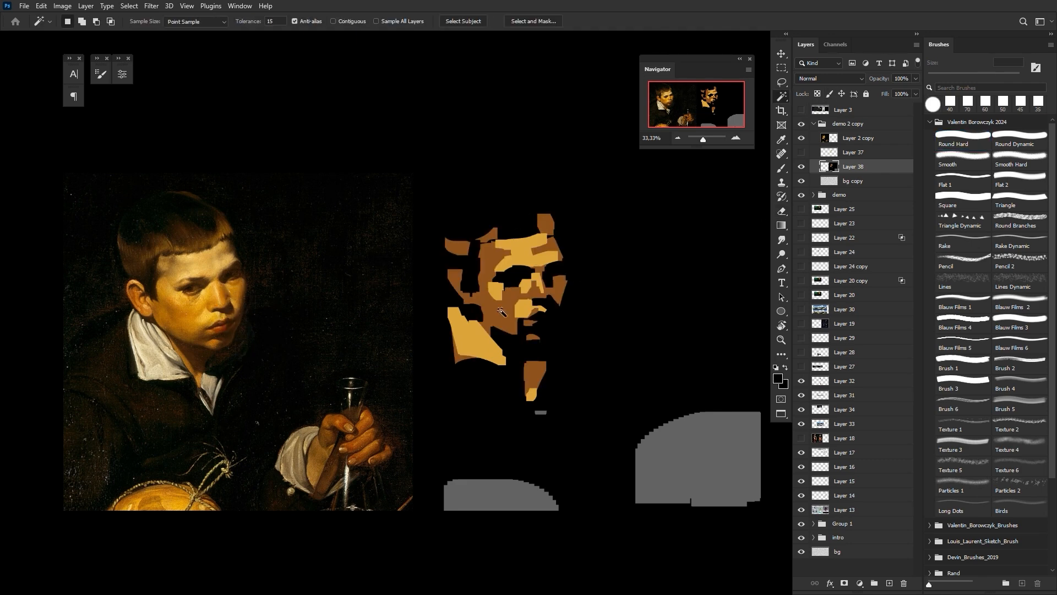
{"action": "left_click", "coordinate": [502, 313]}
{"action": "key", "text": "ctrl+u"}
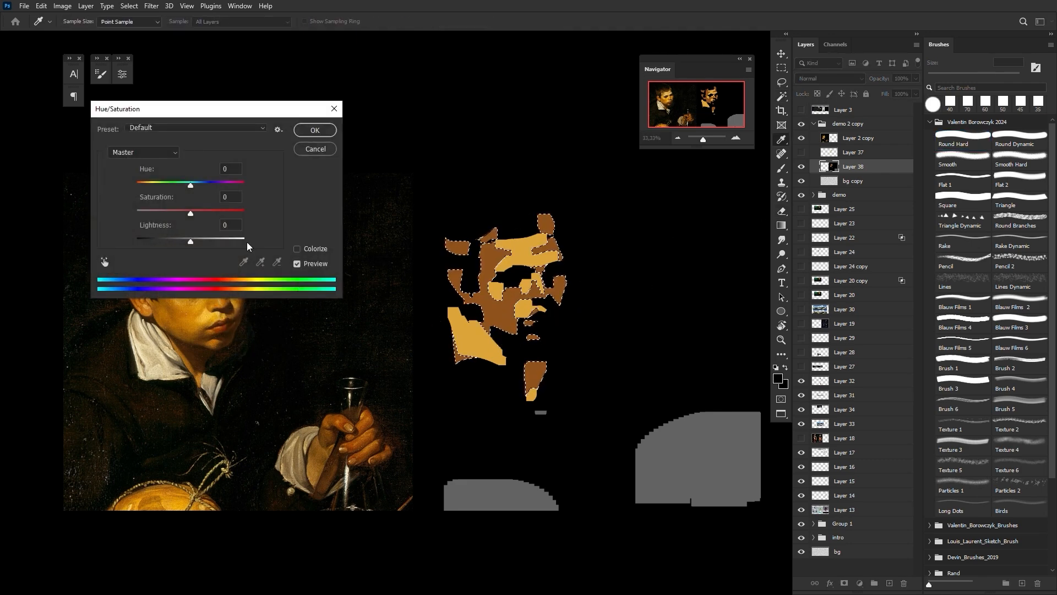
{"action": "left_click", "coordinate": [192, 240]}
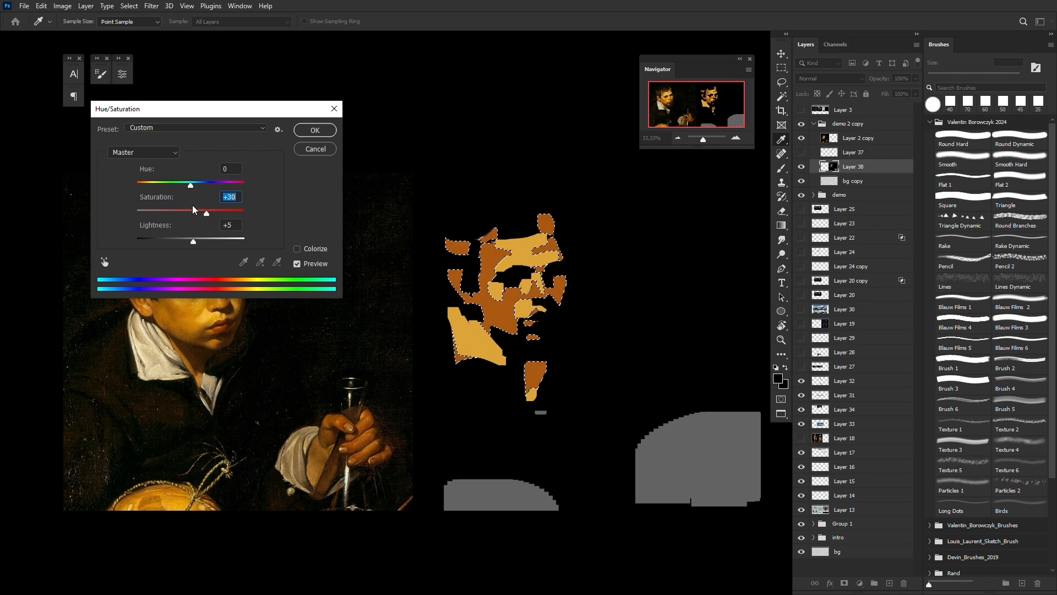
{"action": "left_click", "coordinate": [199, 214]}
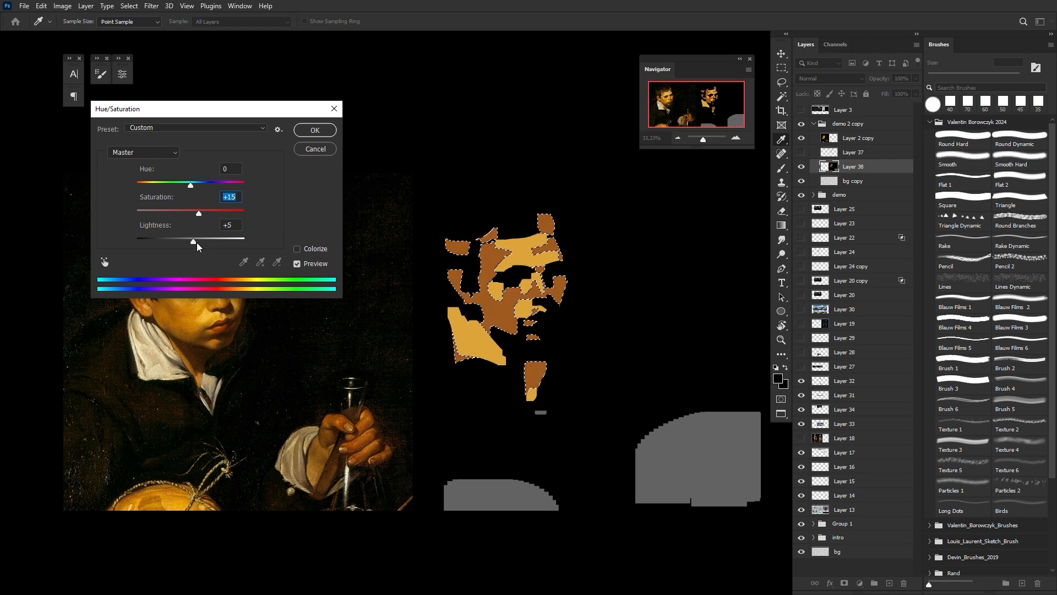
{"action": "mouse_move", "coordinate": [197, 242]}
{"action": "left_mouse_down"}
{"action": "mouse_move", "coordinate": [206, 214]}
{"action": "mouse_move", "coordinate": [196, 239]}
{"action": "left_mouse_up"}
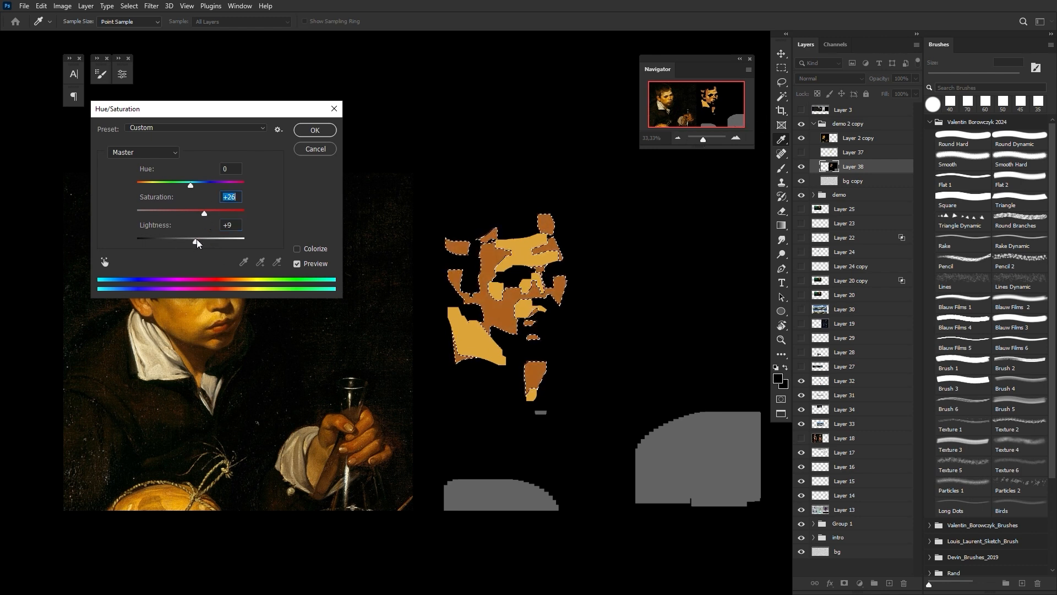
{"action": "left_click", "coordinate": [314, 130]}
{"action": "key", "text": "w"}
{"action": "key", "text": "ctrl+d"}
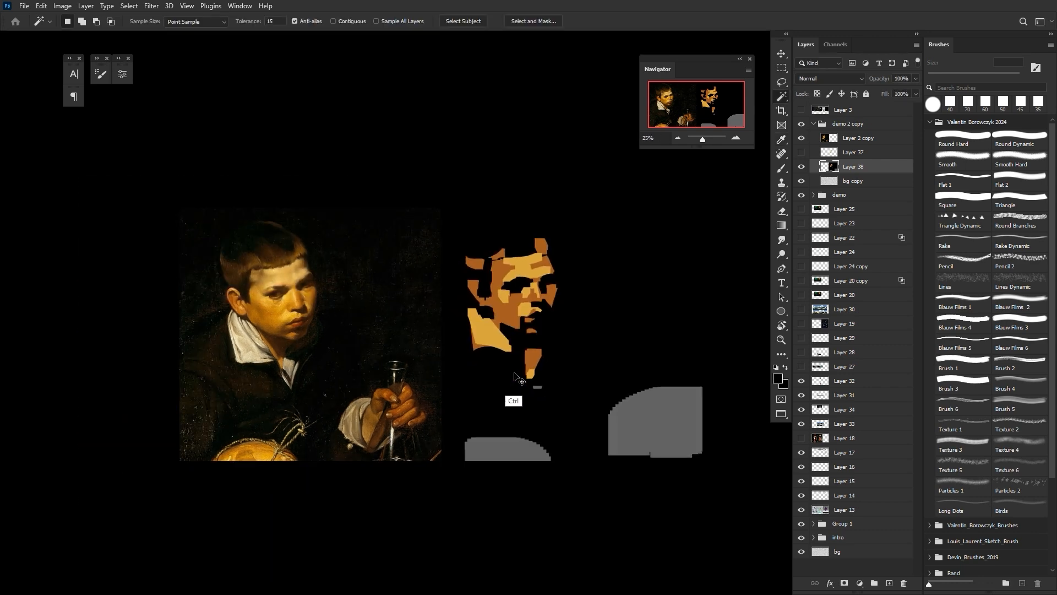
Step: Compare the recoloured face planes with the reference portrait and check the black areas with a temporary Magic Wand selection
{"action": "key", "text": "ctrl+plus"}
{"action": "key", "text": "ctrl+plus"}
{"action": "key", "text": "ctrl+minus"}
{"action": "mouse_move", "coordinate": [529, 336]}
{"action": "left_mouse_down"}
{"action": "mouse_move", "coordinate": [546, 366]}
{"action": "mouse_move", "coordinate": [528, 376]}
{"action": "mouse_move", "coordinate": [521, 365]}
{"action": "mouse_move", "coordinate": [600, 302]}
{"action": "mouse_move", "coordinate": [640, 319]}
{"action": "mouse_move", "coordinate": [557, 324]}
{"action": "left_mouse_up"}
{"action": "key", "text": "ctrl+plus"}
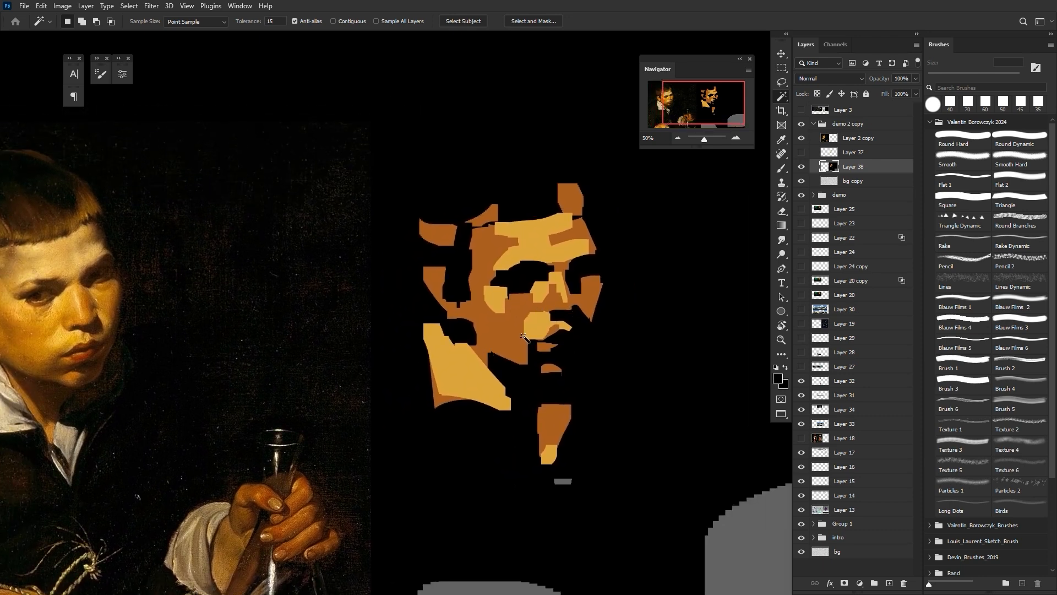
{"action": "left_click", "coordinate": [527, 279]}
{"action": "key", "text": "ctrl+minus"}
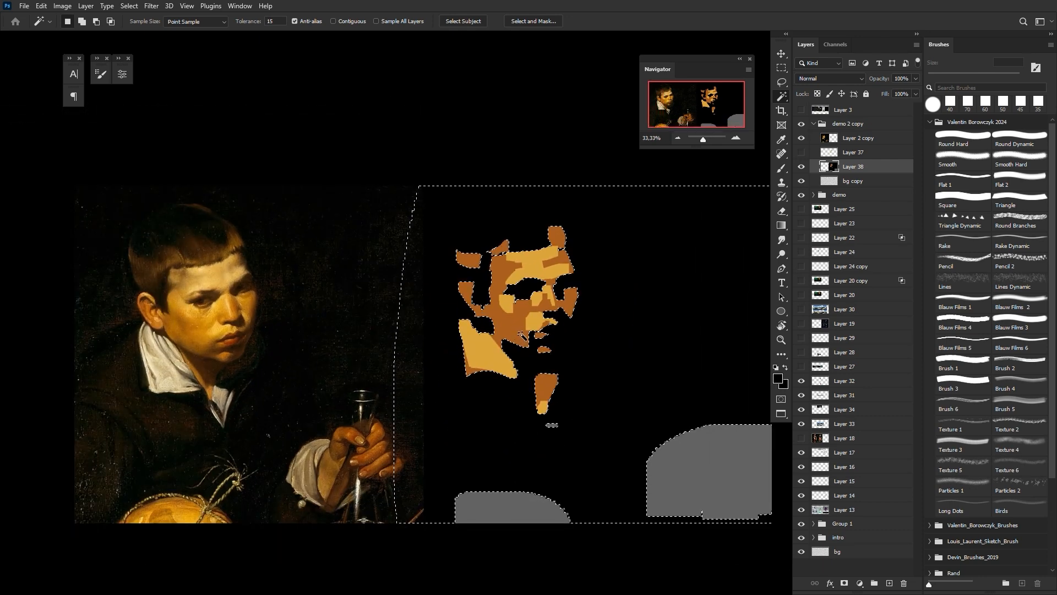
{"action": "key", "text": "ctrl+d"}
{"action": "key", "text": "ctrl+plus"}
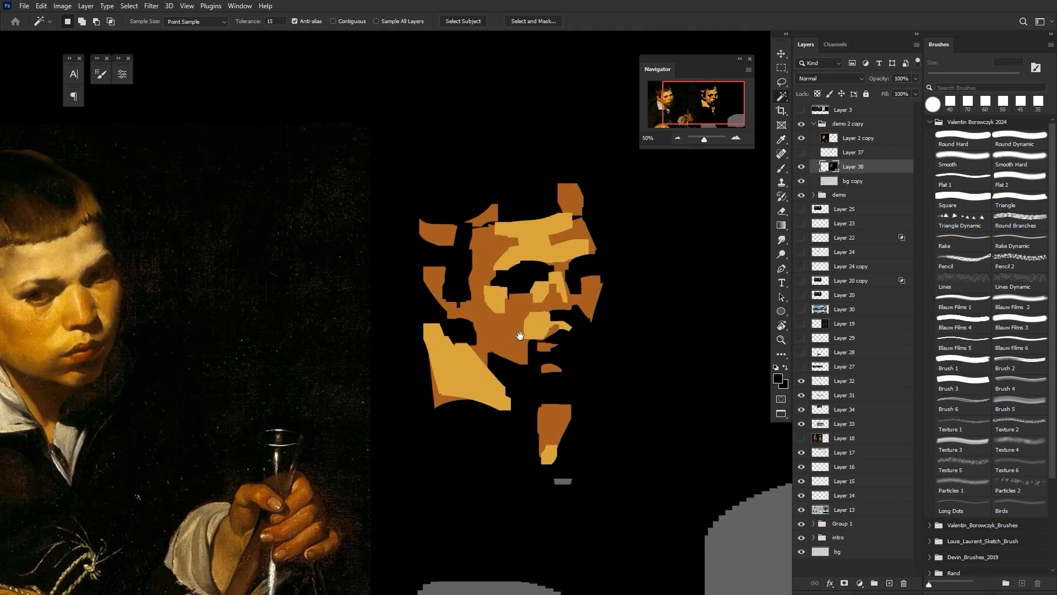
{"action": "left_click_drag", "start_coordinate": [519, 335], "coordinate": [581, 315]}
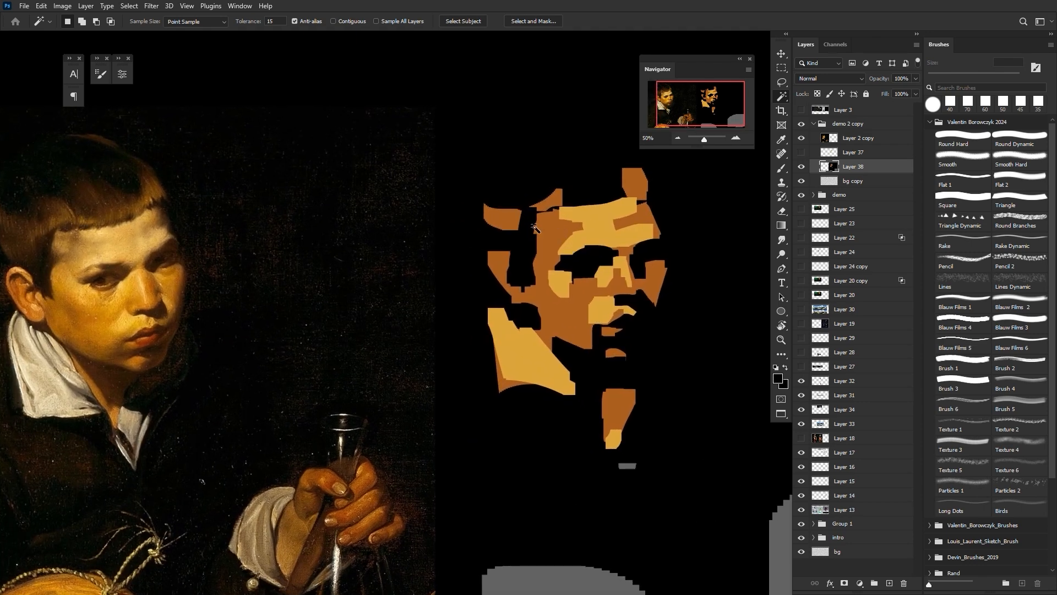
Step: Sample the ochre, try a 45 px Square brush stroke below the mouth on Layer 38, and undo it
{"action": "key", "text": "i"}
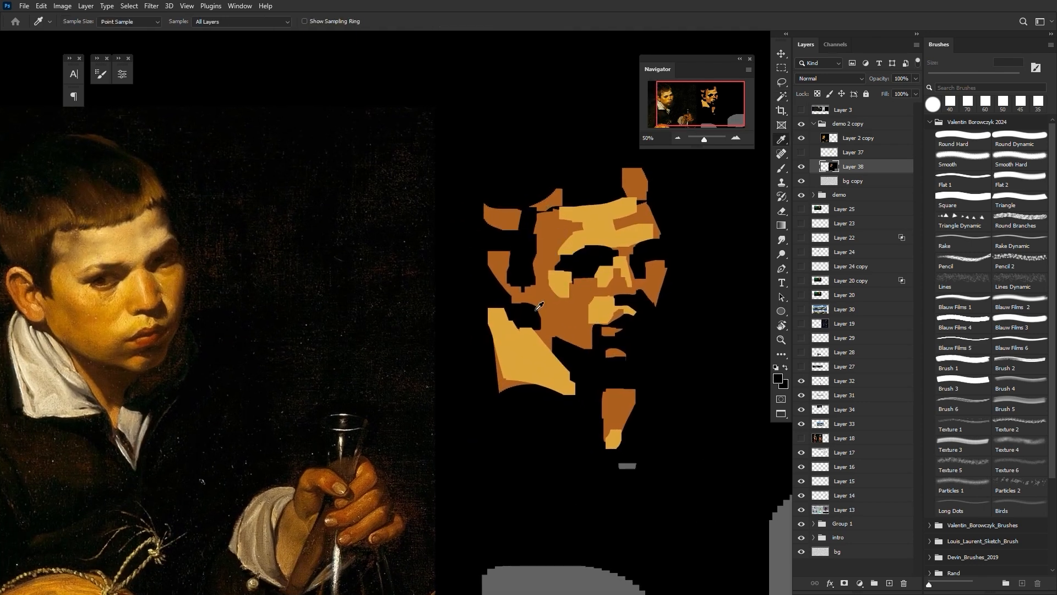
{"action": "left_click", "coordinate": [556, 361]}
{"action": "key", "text": "b"}
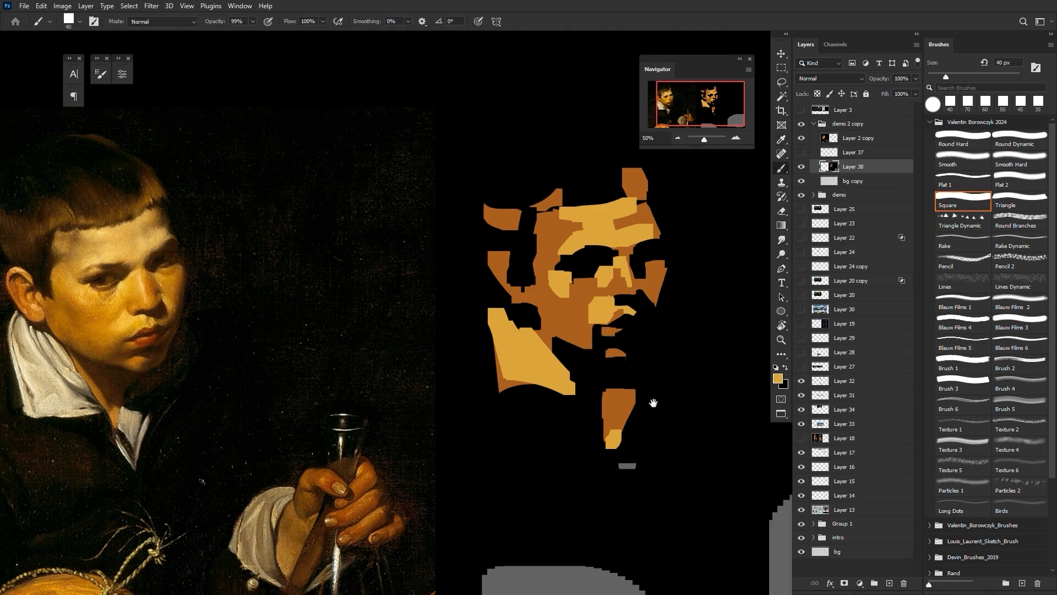
{"action": "mouse_move", "coordinate": [653, 403]}
{"action": "left_mouse_down"}
{"action": "mouse_move", "coordinate": [590, 429]}
{"action": "mouse_move", "coordinate": [547, 490]}
{"action": "left_mouse_up"}
{"action": "key", "text": "bracketright"}
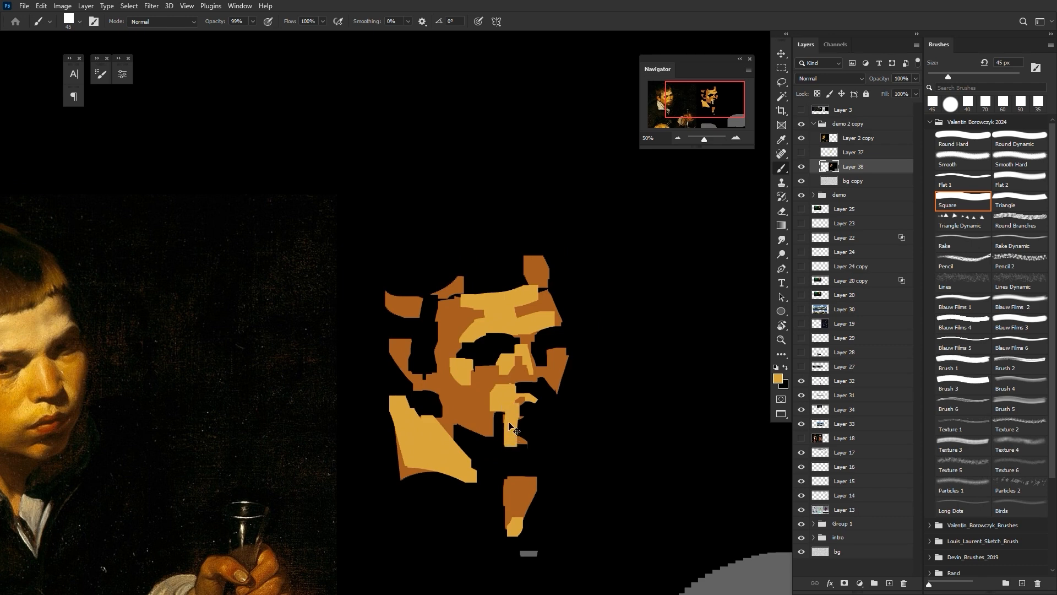
{"action": "key", "text": "ctrl+z"}
Step: Sample black as the painting colour, set the Square brush to 40 px, and undo the last brush change
{"action": "left_click", "coordinate": [546, 415], "text": "alt"}
{"action": "key", "text": "bracketleft"}
{"action": "mouse_move", "coordinate": [496, 409]}
{"action": "left_mouse_down"}
{"action": "mouse_move", "coordinate": [501, 434]}
{"action": "mouse_move", "coordinate": [534, 403]}
{"action": "mouse_move", "coordinate": [691, 332]}
{"action": "left_mouse_up"}
{"action": "key", "text": "ctrl+z"}
{"action": "key", "text": "alt"}
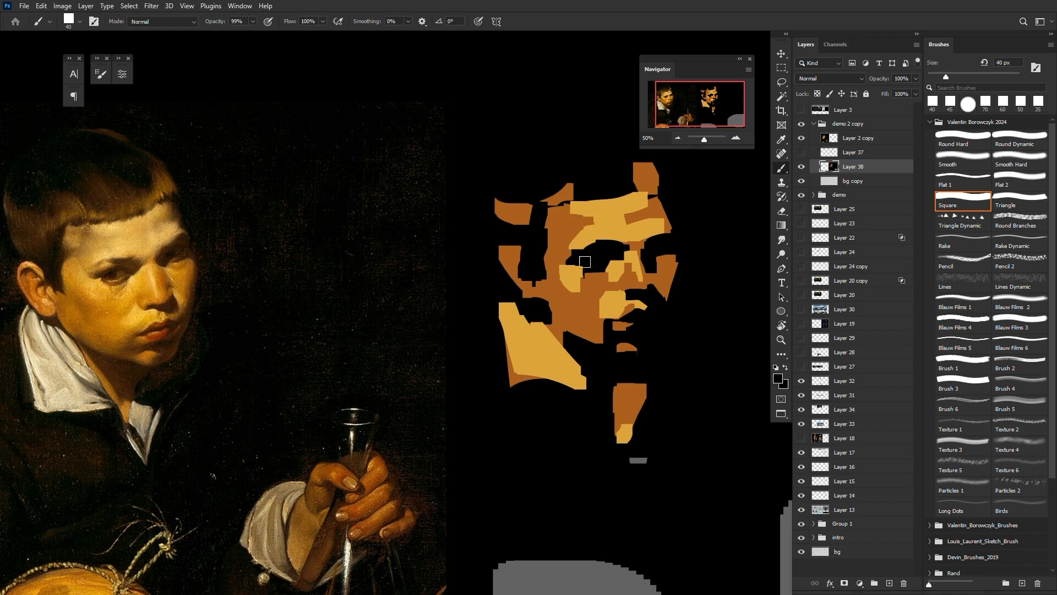
{"action": "key", "text": "alt"}
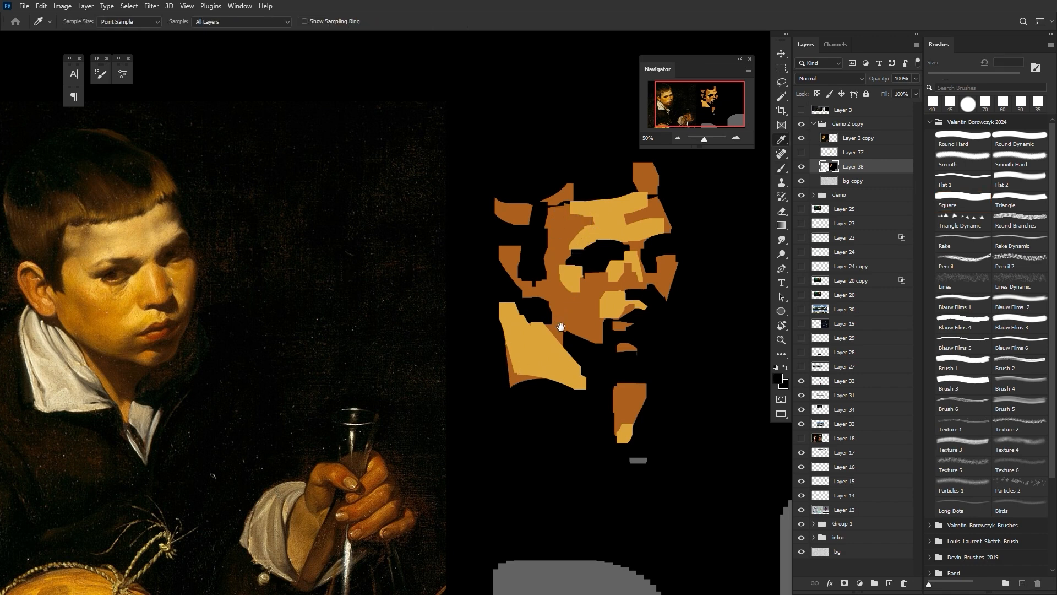
Step: Add an empty layer above Layer 2 copy for annotating the boy's portrait with the brush
{"action": "left_click_drag", "start_coordinate": [552, 333], "coordinate": [587, 371]}
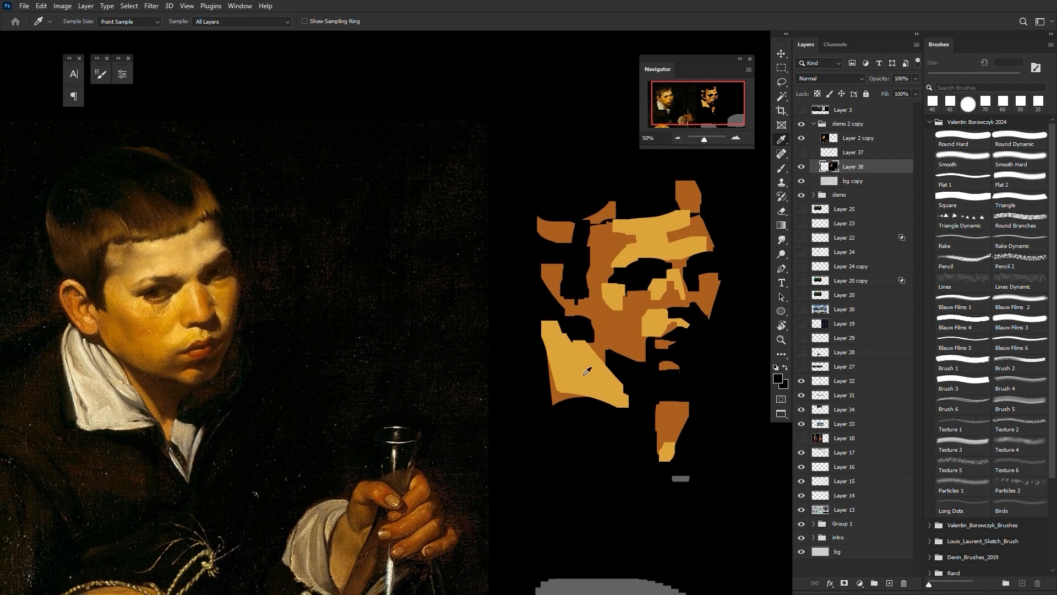
{"action": "left_click_drag", "start_coordinate": [573, 284], "coordinate": [732, 278]}
{"action": "left_click", "coordinate": [553, 307], "text": "ctrl"}
{"action": "left_click", "coordinate": [857, 139]}
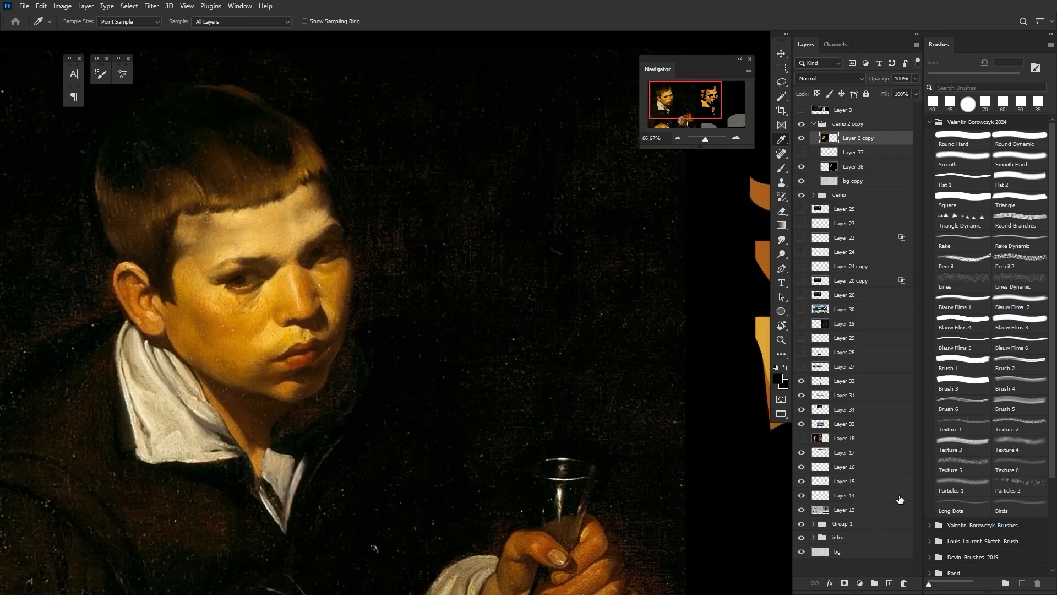
{"action": "left_click", "coordinate": [889, 583]}
{"action": "key", "text": "b"}
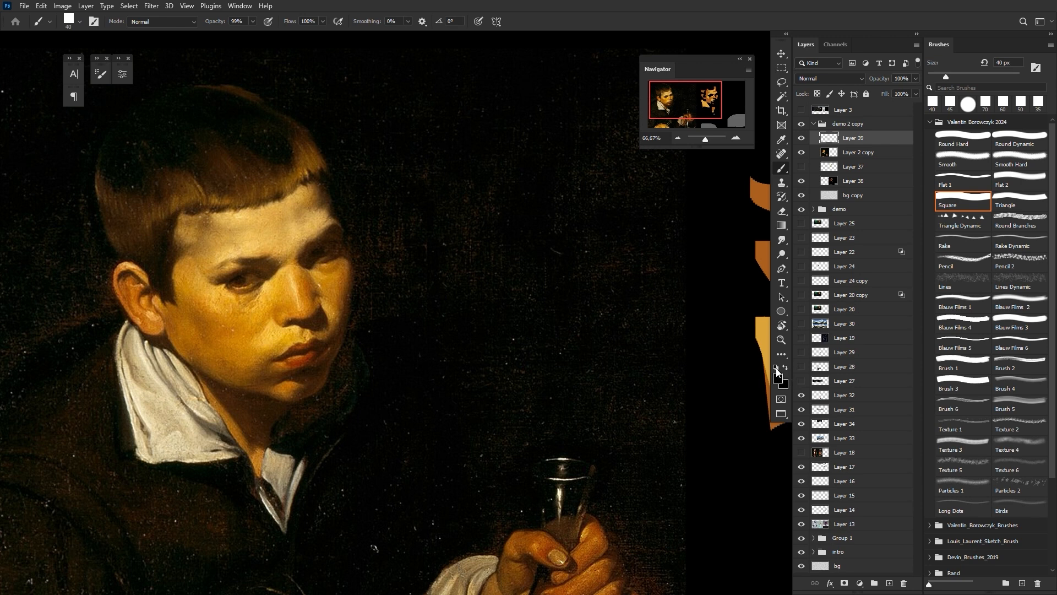
Step: Reset to the default colours and draw a small black arrow from the forehead to the brow with the 8 px Square brush
{"action": "left_click", "coordinate": [776, 368]}
{"action": "key", "text": "bracketleft"}
{"action": "key", "text": "bracketleft"}
{"action": "key", "text": "bracketleft"}
{"action": "key", "text": "bracketleft"}
{"action": "key", "text": "bracketleft"}
{"action": "key", "text": "bracketleft"}
{"action": "key", "text": "bracketleft"}
{"action": "key", "text": "bracketleft"}
{"action": "key", "text": "bracketleft"}
{"action": "key", "text": "bracketleft"}
{"action": "key", "text": "bracketleft"}
{"action": "key", "text": "bracketright"}
{"action": "key", "text": "bracketright"}
{"action": "key", "text": "bracketright"}
{"action": "left_click_drag", "start_coordinate": [181, 228], "coordinate": [230, 255]}
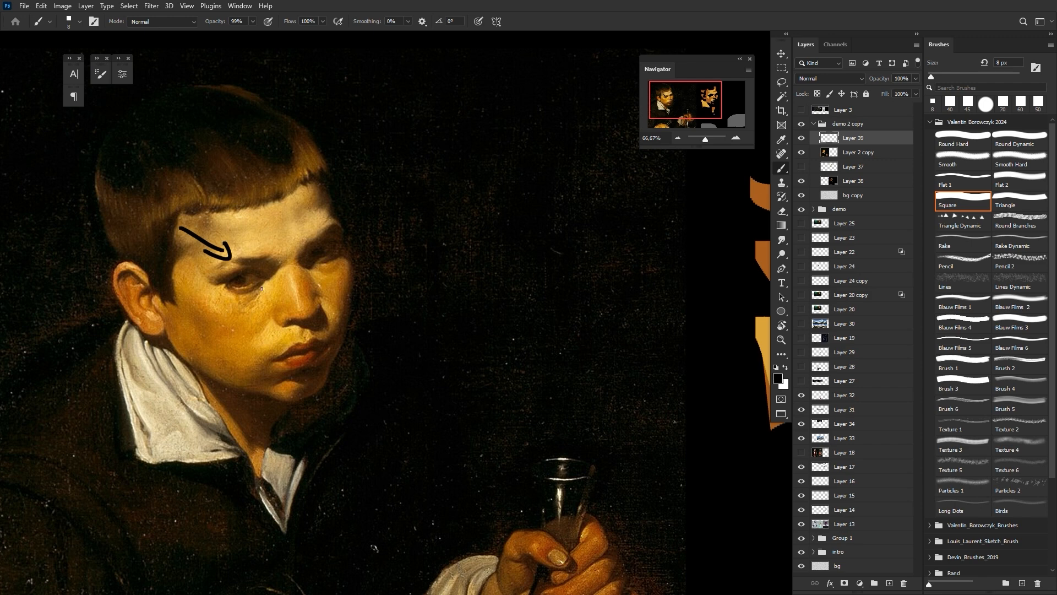
{"action": "key", "text": "ctrl+z"}
{"action": "left_click_drag", "start_coordinate": [257, 294], "coordinate": [268, 280]}
{"action": "key", "text": "ctrl+z"}
{"action": "left_click_drag", "start_coordinate": [278, 248], "coordinate": [268, 268]}
{"action": "key", "text": "ctrl+z"}
Step: Add a new layer and cover the painting with a white-to-transparent gradient as a sketching backdrop
{"action": "left_click", "coordinate": [889, 582]}
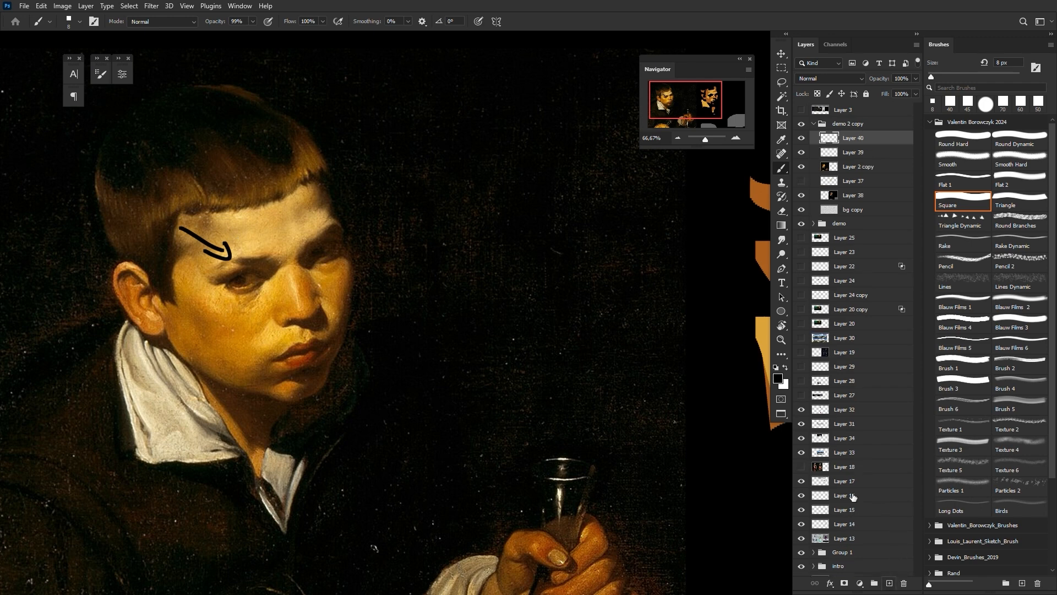
{"action": "left_click", "coordinate": [784, 370]}
{"action": "key", "text": "g"}
{"action": "left_click_drag", "start_coordinate": [395, 277], "coordinate": [425, 9]}
{"action": "left_click_drag", "start_coordinate": [462, 498], "coordinate": [502, 47]}
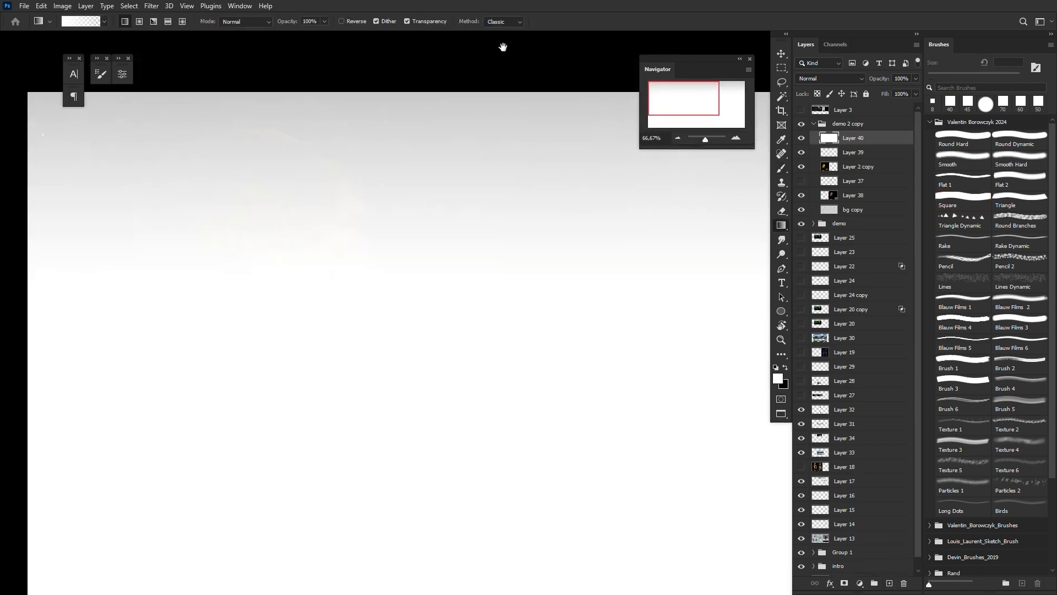
Step: Add another layer and outline a slanted, curved half-cylinder surface in black with the 8 px brush
{"action": "key", "text": "b"}
{"action": "left_click", "coordinate": [887, 582]}
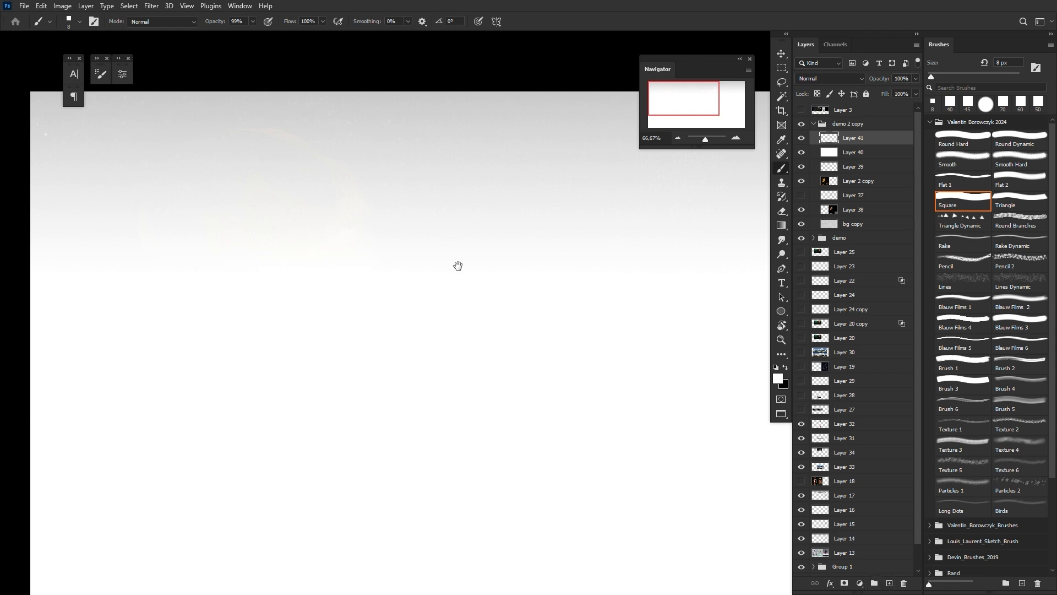
{"action": "left_click_drag", "start_coordinate": [458, 264], "coordinate": [251, 185]}
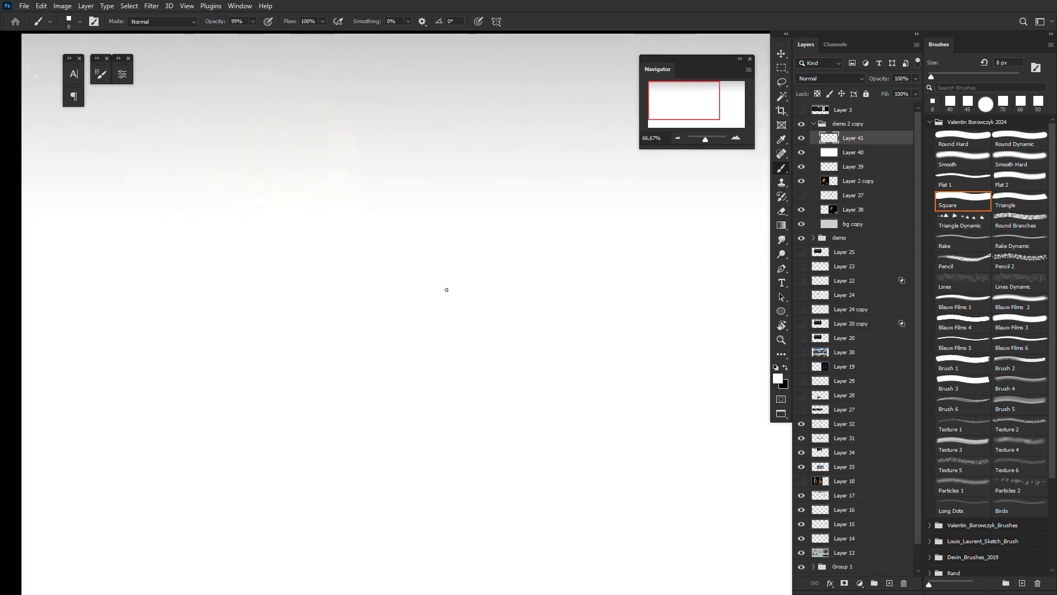
{"action": "key", "text": "x"}
{"action": "key", "text": "ctrl+z"}
{"action": "left_click_drag", "start_coordinate": [282, 248], "coordinate": [237, 193]}
{"action": "left_click", "coordinate": [335, 122], "text": "shift"}
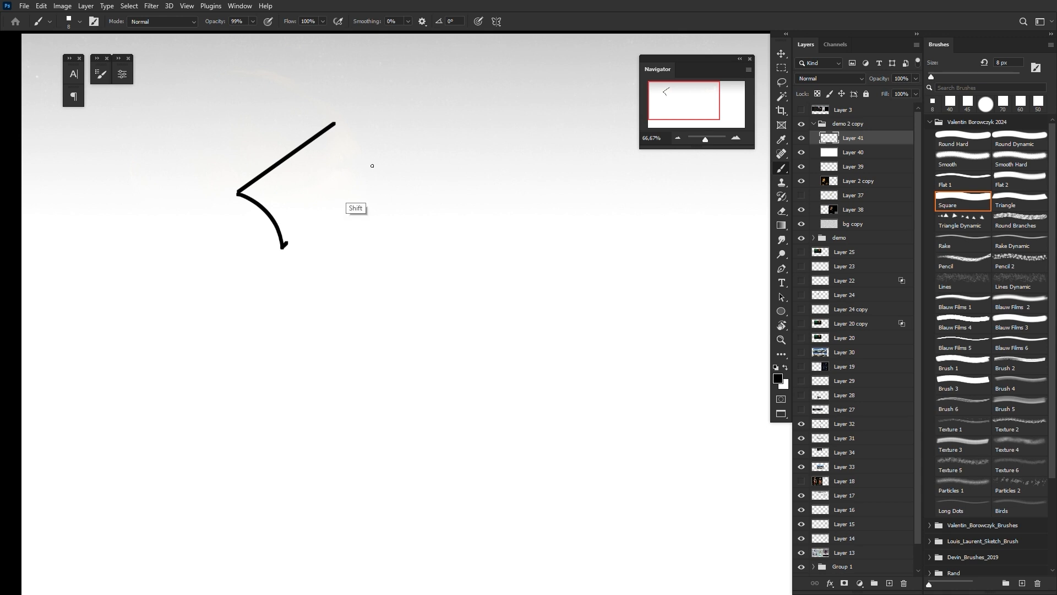
{"action": "left_click", "coordinate": [387, 157], "text": "shift"}
{"action": "mouse_move", "coordinate": [336, 122]}
{"action": "left_mouse_down"}
{"action": "mouse_move", "coordinate": [362, 144]}
{"action": "mouse_move", "coordinate": [364, 167]}
{"action": "left_mouse_up"}
Step: Draw curved cross-contour lines along the half-cylinder's surface
{"action": "left_click_drag", "start_coordinate": [256, 186], "coordinate": [290, 227]}
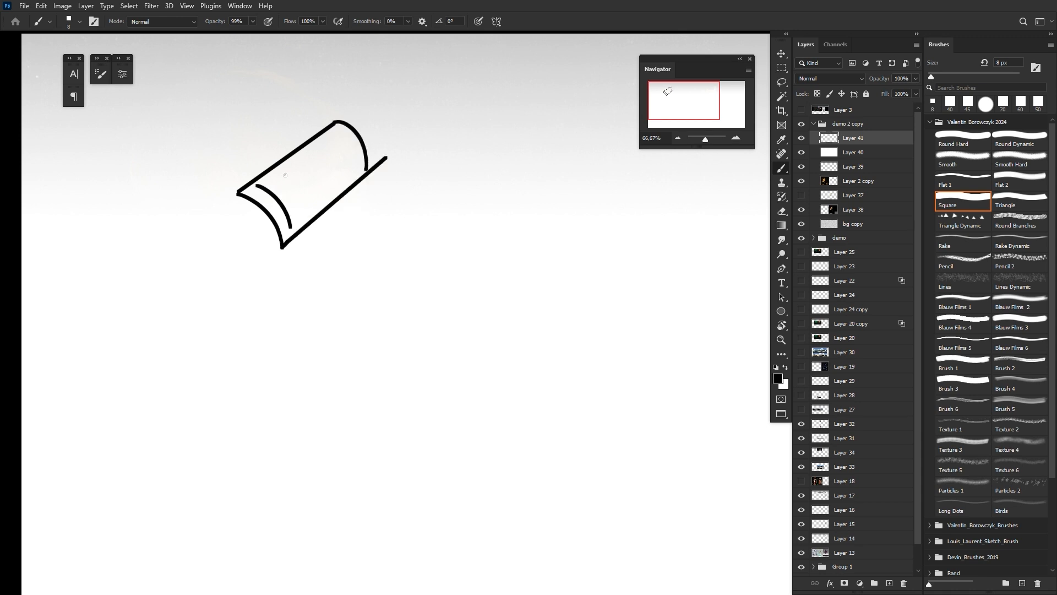
{"action": "left_click_drag", "start_coordinate": [277, 172], "coordinate": [309, 218]}
{"action": "left_click_drag", "start_coordinate": [296, 156], "coordinate": [326, 197]}
{"action": "mouse_move", "coordinate": [316, 140]}
{"action": "left_mouse_down"}
{"action": "mouse_move", "coordinate": [352, 183]}
{"action": "mouse_move", "coordinate": [390, 191]}
{"action": "mouse_move", "coordinate": [425, 222]}
{"action": "left_mouse_up"}
Step: Draw an arrow above the half-cylinder pointing down toward its surface as the light direction
{"action": "left_click", "coordinate": [256, 123]}
{"action": "left_click", "coordinate": [329, 173], "text": "shift"}
{"action": "left_click_drag", "start_coordinate": [319, 177], "coordinate": [342, 161]}
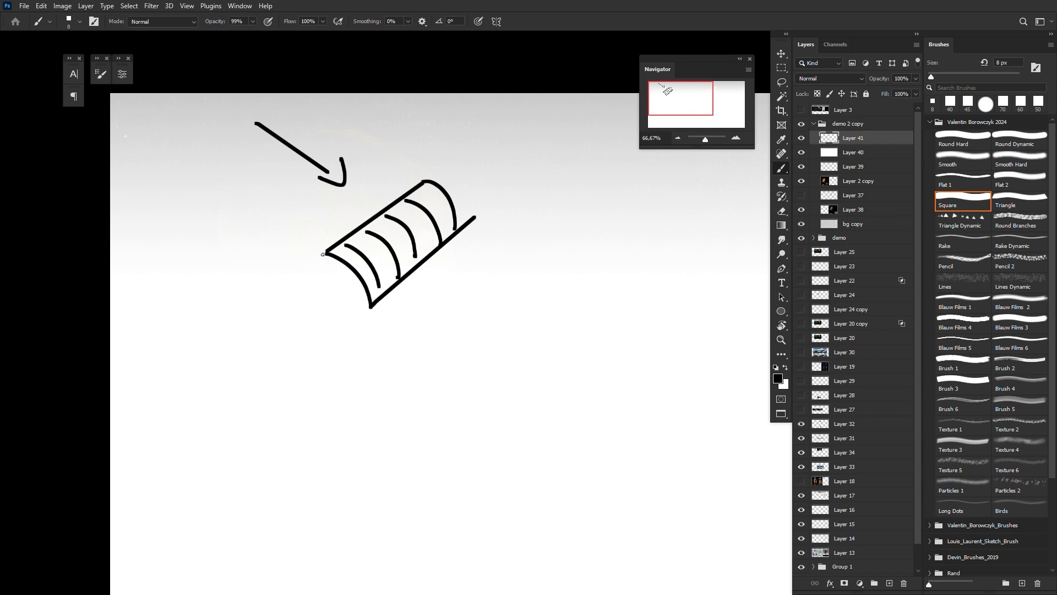
{"action": "left_click_drag", "start_coordinate": [337, 264], "coordinate": [358, 313]}
{"action": "key", "text": "ctrl+z"}
{"action": "left_click_drag", "start_coordinate": [349, 262], "coordinate": [460, 190]}
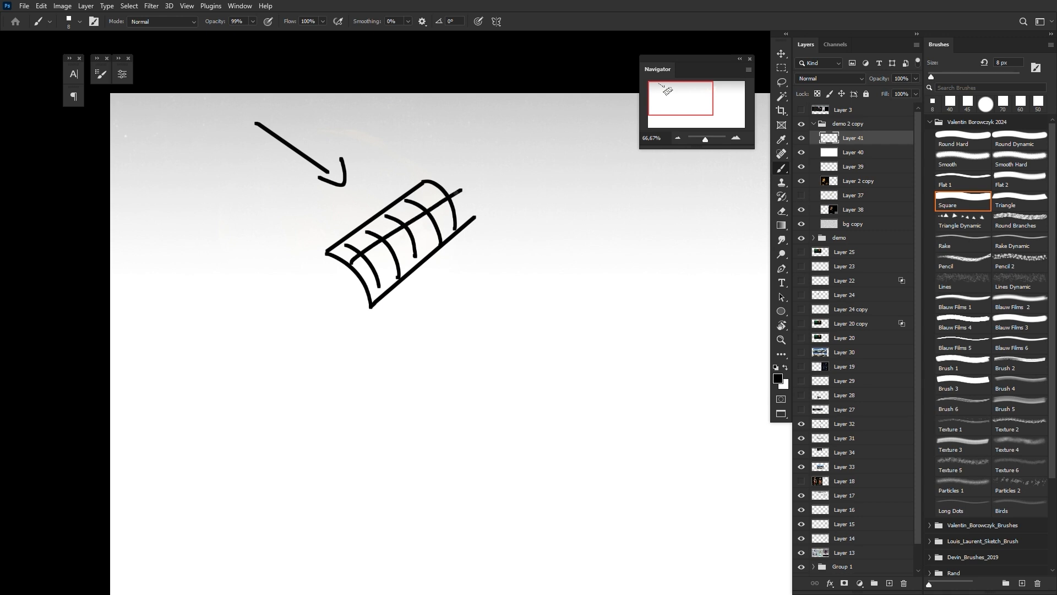
{"action": "key", "text": "ctrl+z"}
{"action": "key", "text": "ctrl+shift+z"}
{"action": "key", "text": "ctrl+z"}
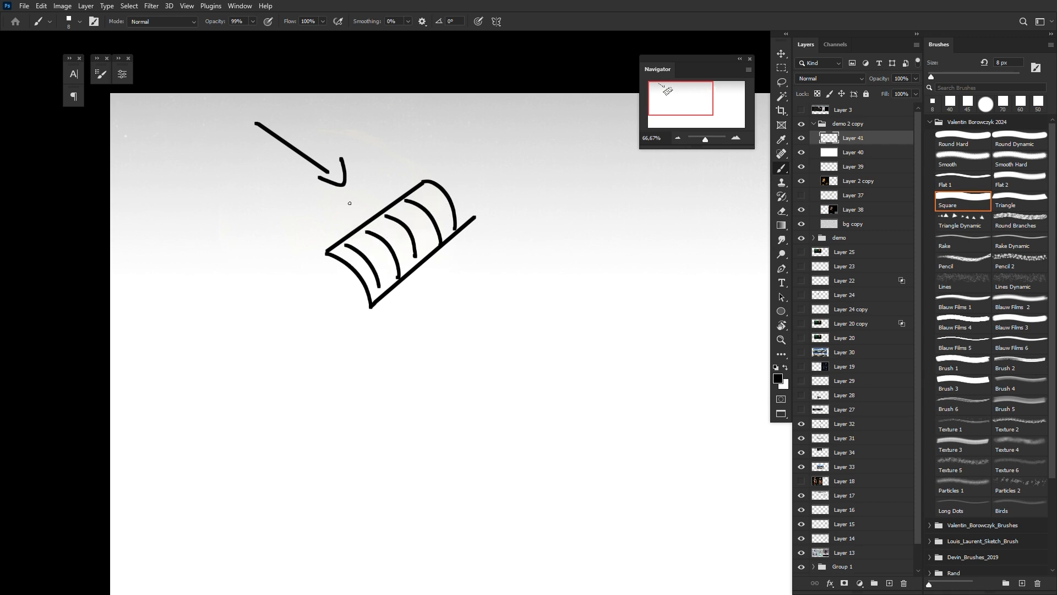
{"action": "mouse_move", "coordinate": [346, 200]}
{"action": "left_mouse_down"}
{"action": "mouse_move", "coordinate": [390, 226]}
{"action": "mouse_move", "coordinate": [412, 273]}
{"action": "left_mouse_up"}
{"action": "key", "text": "ctrl+z"}
{"action": "mouse_move", "coordinate": [361, 216]}
{"action": "left_mouse_down"}
{"action": "mouse_move", "coordinate": [394, 245]}
{"action": "mouse_move", "coordinate": [385, 231]}
{"action": "mouse_move", "coordinate": [406, 278]}
{"action": "mouse_move", "coordinate": [375, 292]}
{"action": "mouse_move", "coordinate": [366, 272]}
{"action": "mouse_move", "coordinate": [446, 218]}
{"action": "mouse_move", "coordinate": [412, 259]}
{"action": "mouse_move", "coordinate": [369, 273]}
{"action": "left_mouse_up"}
{"action": "key", "text": "ctrl+z"}
{"action": "key", "text": "ctrl+z"}
Step: Shade the half-cylinder's lower side with the soft Smooth brush at 90 px, and switch to the Round Hard brush
{"action": "left_click", "coordinate": [963, 158]}
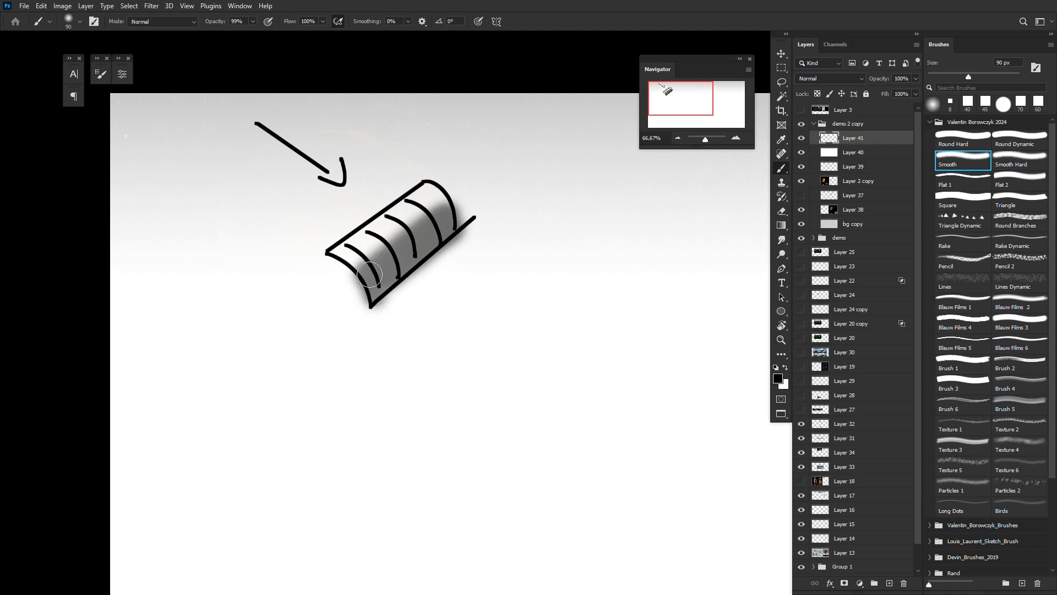
{"action": "key", "text": "bracketleft"}
{"action": "left_click", "coordinate": [943, 139]}
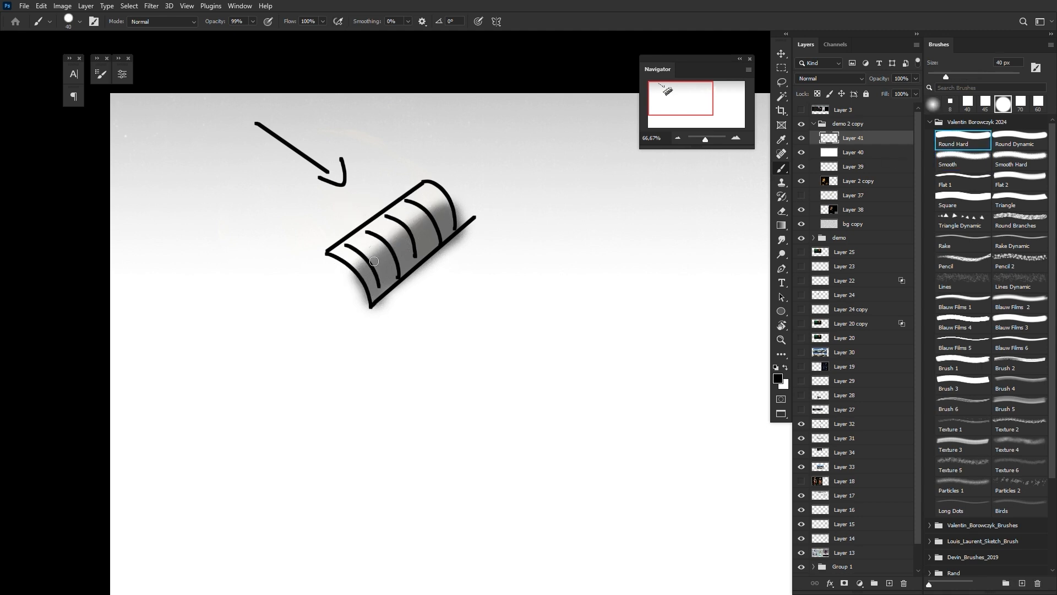
{"action": "mouse_move", "coordinate": [449, 194]}
{"action": "left_mouse_down"}
{"action": "mouse_move", "coordinate": [359, 271]}
{"action": "mouse_move", "coordinate": [454, 202]}
{"action": "mouse_move", "coordinate": [397, 248]}
{"action": "mouse_move", "coordinate": [436, 230]}
{"action": "left_mouse_up"}
{"action": "key", "text": "ctrl+z"}
{"action": "key", "text": "ctrl+z"}
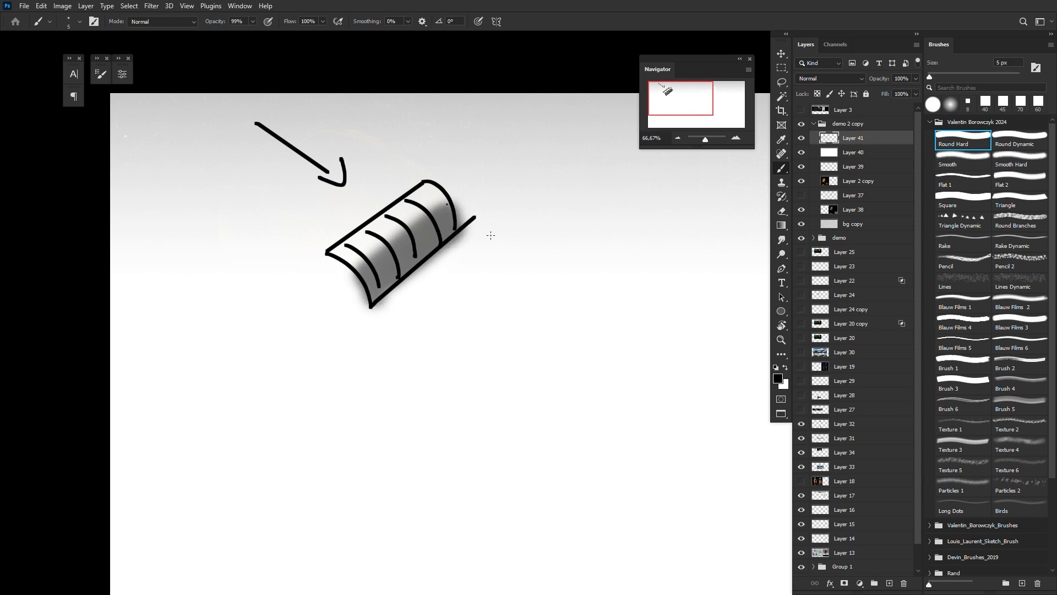
{"action": "left_click", "coordinate": [490, 235], "text": "shift"}
{"action": "key", "text": "ctrl+z"}
{"action": "key", "text": "ctrl+z"}
Step: Outline a cast-shadow shape below the half-cylinder with straight 5 px Round Hard brush lines
{"action": "left_click", "coordinate": [453, 204]}
{"action": "left_click", "coordinate": [490, 235], "text": "shift"}
{"action": "left_click", "coordinate": [387, 319], "text": "shift"}
{"action": "left_click", "coordinate": [360, 278]}
{"action": "left_click", "coordinate": [406, 311], "text": "shift"}
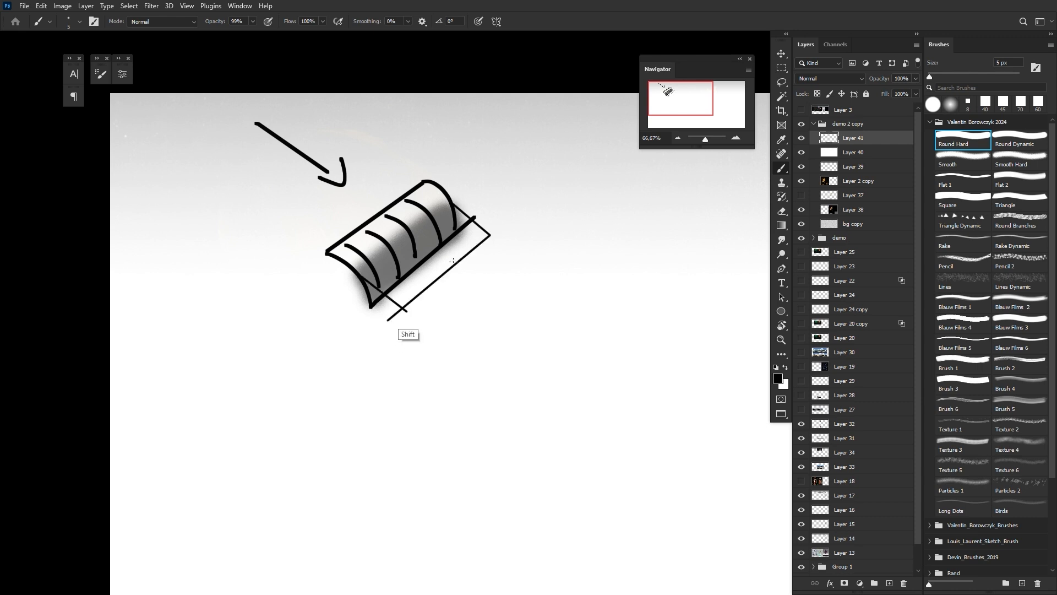
{"action": "left_click", "coordinate": [490, 235], "text": "shift"}
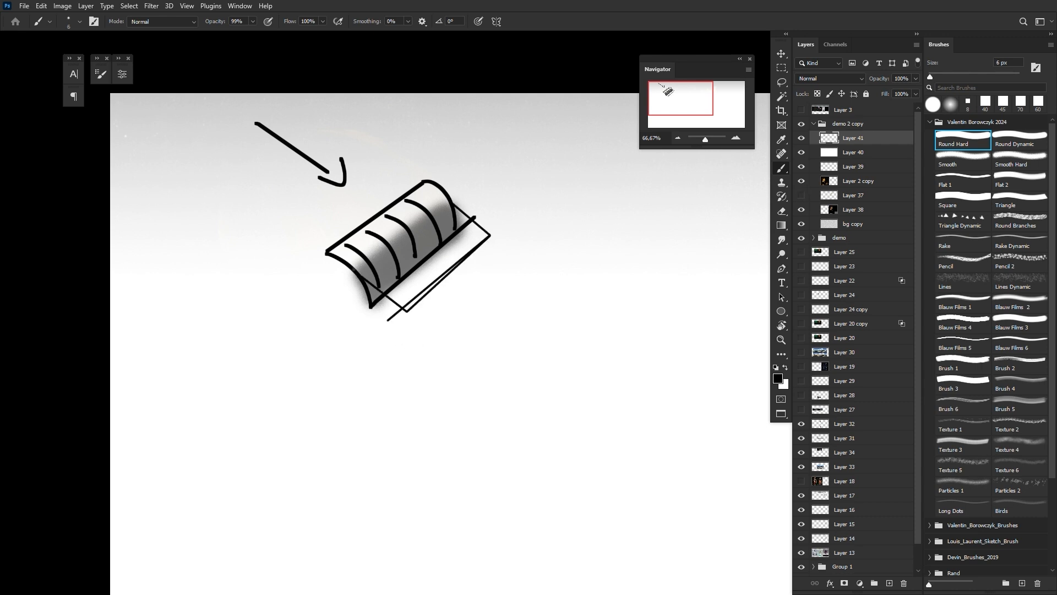
Step: Fill the cast-shadow outline with dark tone using the Smooth brush at 45 px
{"action": "key", "text": "bracketright"}
{"action": "key", "text": "bracketright"}
{"action": "key", "text": "bracketright"}
{"action": "key", "text": "bracketright"}
{"action": "key", "text": "bracketright"}
{"action": "key", "text": "bracketright"}
{"action": "key", "text": "bracketright"}
{"action": "key", "text": "bracketright"}
{"action": "left_click", "coordinate": [942, 163]}
{"action": "key", "text": "bracketright"}
{"action": "key", "text": "bracketright"}
{"action": "key", "text": "bracketright"}
{"action": "key", "text": "bracketright"}
{"action": "mouse_move", "coordinate": [392, 296]}
{"action": "left_mouse_down"}
{"action": "mouse_move", "coordinate": [480, 234]}
{"action": "mouse_move", "coordinate": [438, 214]}
{"action": "mouse_move", "coordinate": [380, 263]}
{"action": "mouse_move", "coordinate": [442, 228]}
{"action": "mouse_move", "coordinate": [464, 234]}
{"action": "mouse_move", "coordinate": [372, 286]}
{"action": "mouse_move", "coordinate": [399, 304]}
{"action": "left_mouse_up"}
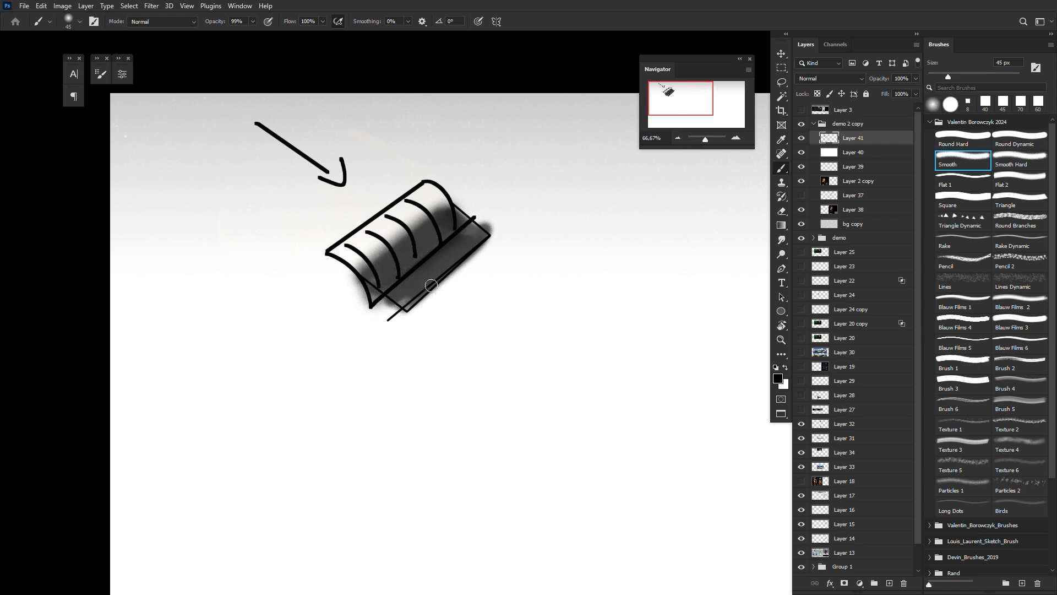
Step: Erase the shading that spills past the cast shadow's outer corner with a 90 px hard eraser
{"action": "key", "text": "e"}
{"action": "key", "text": "bracketleft"}
{"action": "key", "text": "bracketleft"}
{"action": "key", "text": "bracketleft"}
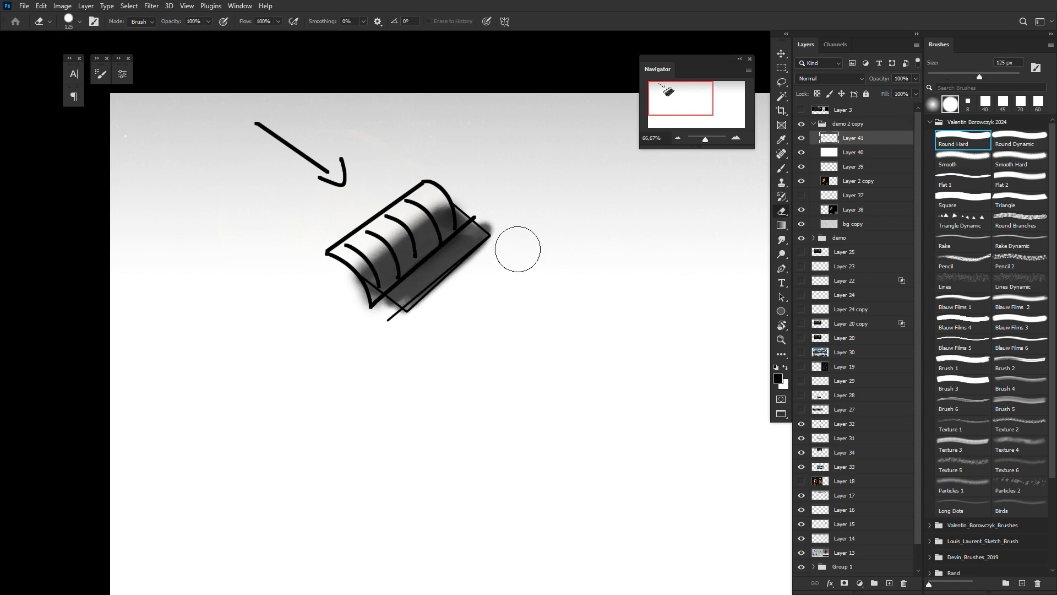
{"action": "key", "text": "bracketleft"}
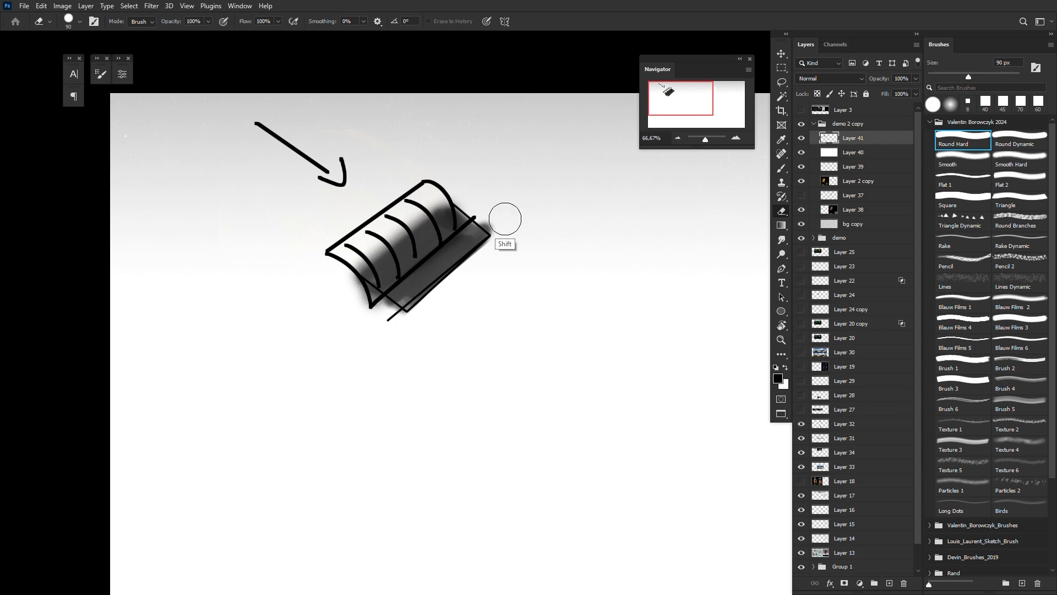
{"action": "left_click_drag", "start_coordinate": [505, 220], "coordinate": [503, 226]}
{"action": "left_click_drag", "start_coordinate": [354, 340], "coordinate": [380, 317]}
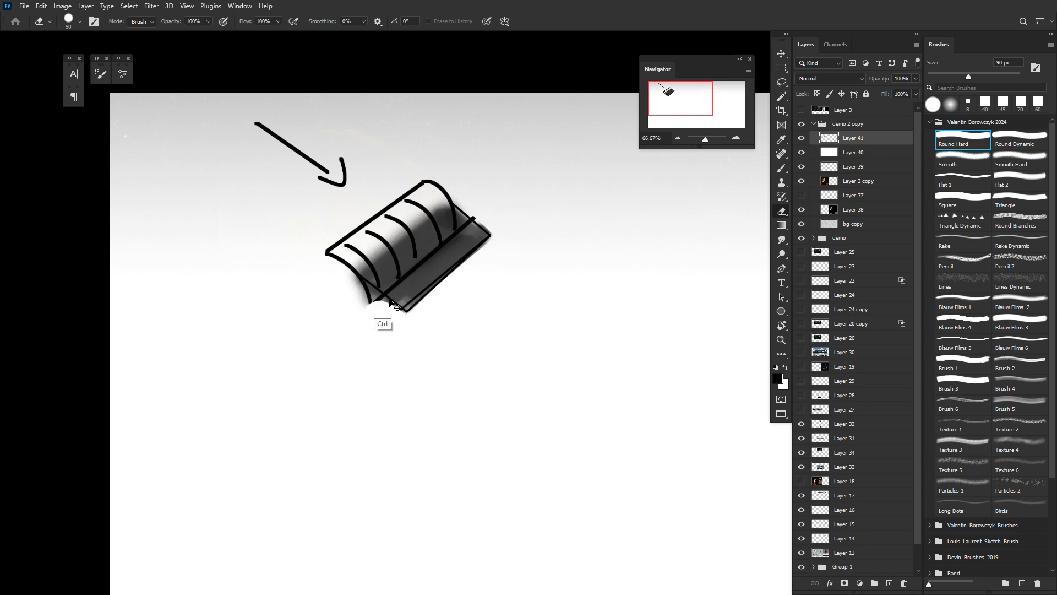
{"action": "key", "text": "r"}
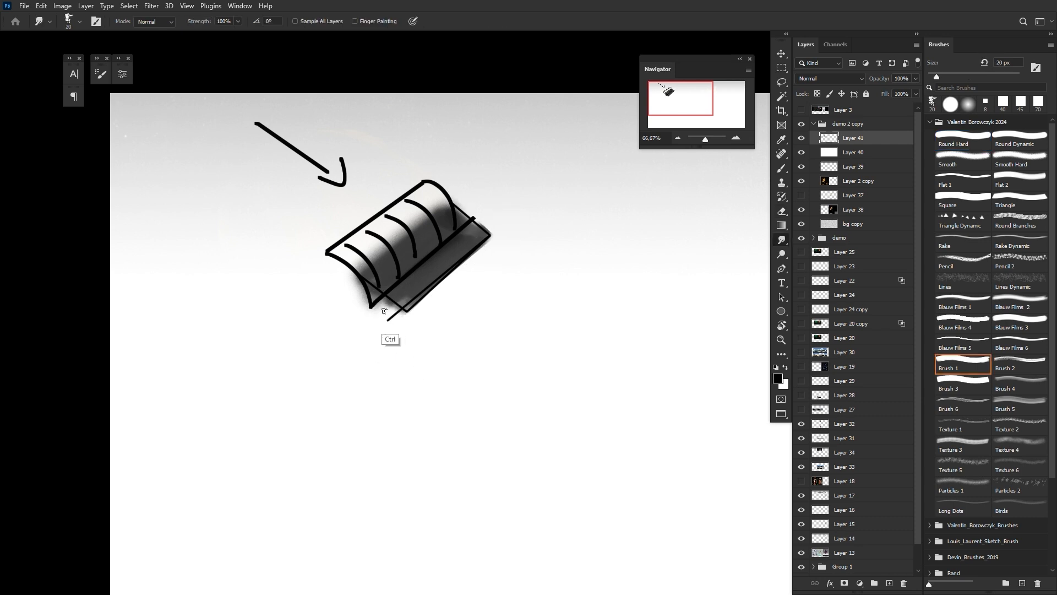
{"action": "key", "text": "b"}
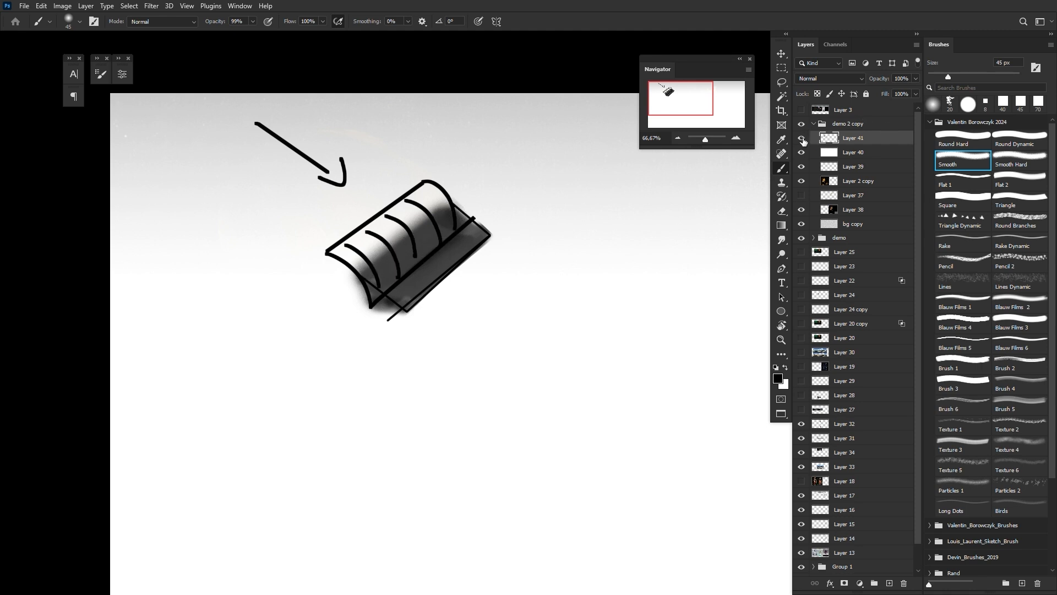
Step: Hide the half-cylinder sketch and white backdrop layers, and select the arrow's layer for drawing with the Round Hard brush
{"action": "left_click", "coordinate": [801, 153]}
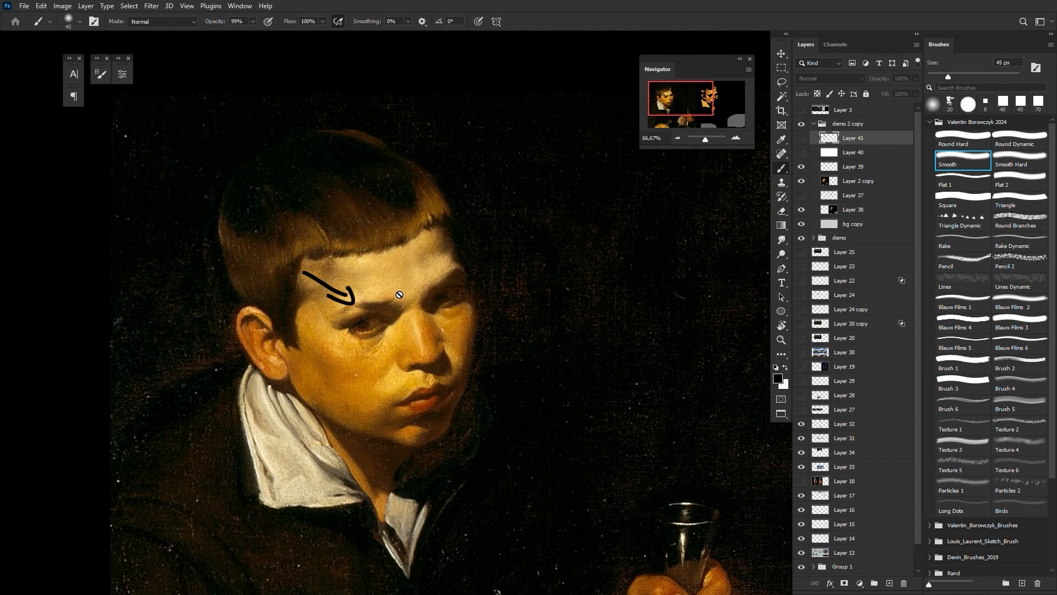
{"action": "left_click", "coordinate": [853, 167]}
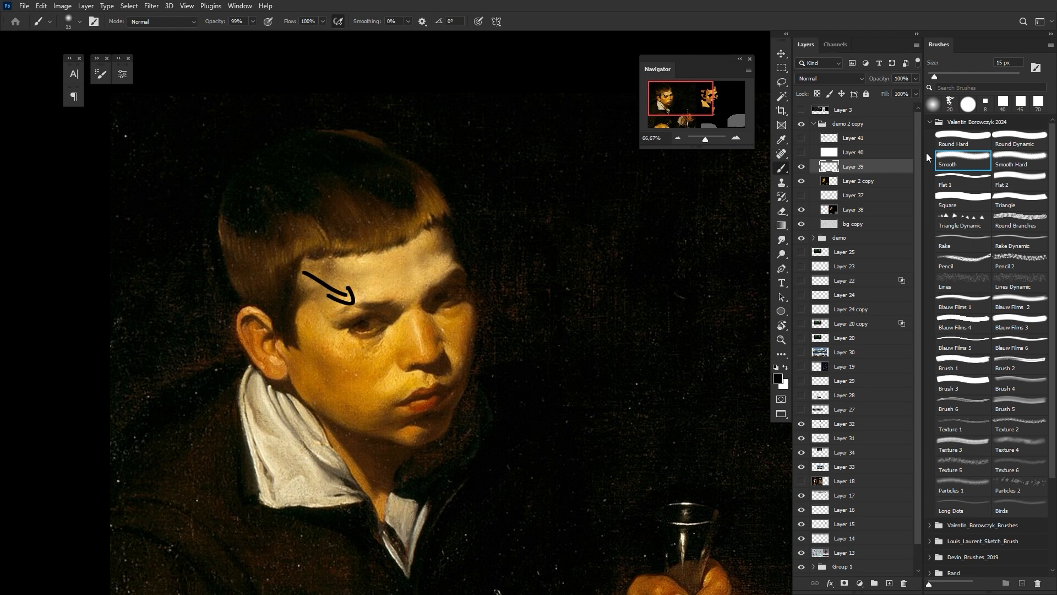
{"action": "left_click", "coordinate": [963, 138]}
{"action": "left_click_drag", "start_coordinate": [343, 309], "coordinate": [348, 324]}
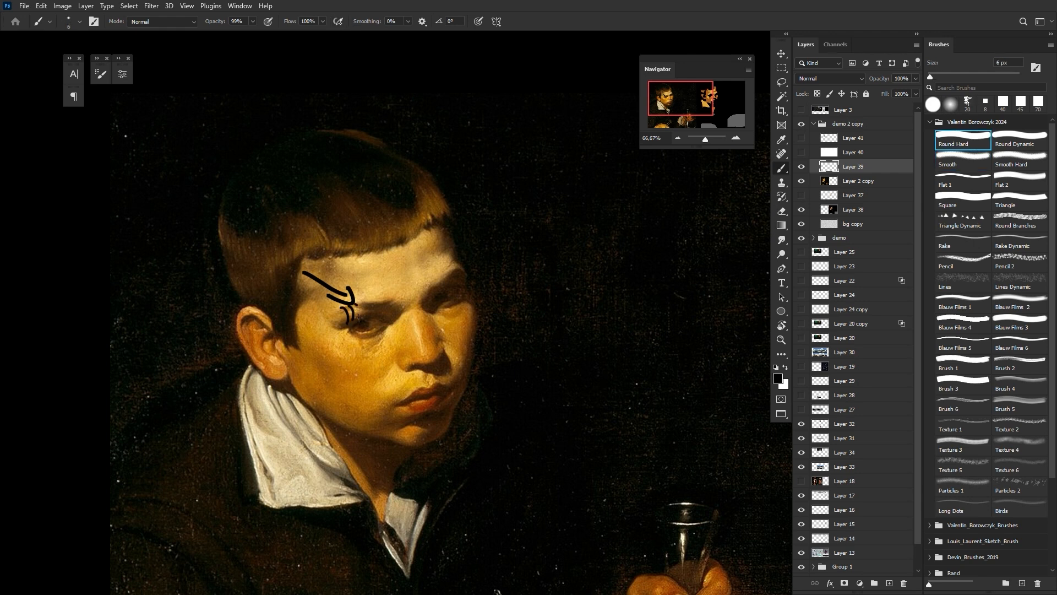
{"action": "left_click_drag", "start_coordinate": [301, 271], "coordinate": [357, 297]}
{"action": "key", "text": "ctrl+z"}
{"action": "key", "text": "ctrl+z"}
{"action": "key", "text": "ctrl+z"}
{"action": "key", "text": "ctrl+z"}
{"action": "key", "text": "ctrl+z"}
Step: Trace the shadow edge from the brow along the nose bridge to the eye's inner corner with the 6 px Round Hard brush
{"action": "mouse_move", "coordinate": [372, 330]}
{"action": "left_mouse_down"}
{"action": "mouse_move", "coordinate": [437, 319]}
{"action": "mouse_move", "coordinate": [419, 329]}
{"action": "mouse_move", "coordinate": [405, 318]}
{"action": "mouse_move", "coordinate": [408, 334]}
{"action": "mouse_move", "coordinate": [393, 335]}
{"action": "mouse_move", "coordinate": [402, 341]}
{"action": "mouse_move", "coordinate": [400, 326]}
{"action": "mouse_move", "coordinate": [412, 336]}
{"action": "mouse_move", "coordinate": [480, 265]}
{"action": "mouse_move", "coordinate": [432, 225]}
{"action": "left_mouse_up"}
{"action": "key", "text": "r"}
{"action": "key", "text": "b"}
{"action": "left_click", "coordinate": [380, 335]}
{"action": "key", "text": "ctrl+1"}
{"action": "left_click_drag", "start_coordinate": [507, 395], "coordinate": [325, 334]}
{"action": "key", "text": "ctrl+plus"}
{"action": "left_click_drag", "start_coordinate": [399, 374], "coordinate": [493, 342]}
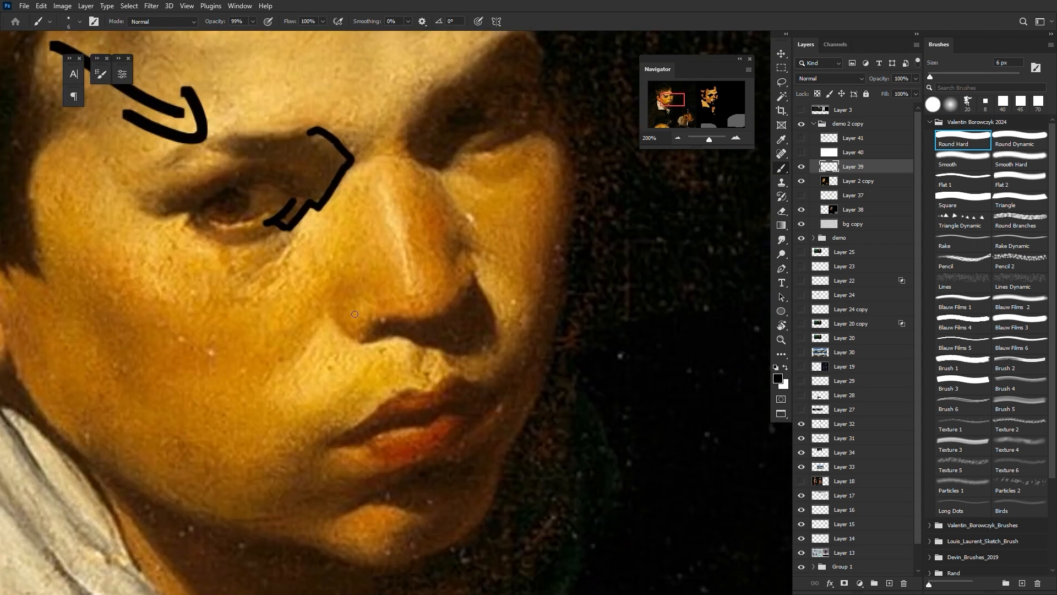
Step: Try tracing the shadow edge beneath the nose with the Round Hard brush
{"action": "left_click_drag", "start_coordinate": [332, 326], "coordinate": [368, 340]}
{"action": "mouse_move", "coordinate": [345, 313]}
{"action": "left_mouse_down"}
{"action": "mouse_move", "coordinate": [368, 330]}
{"action": "mouse_move", "coordinate": [378, 312]}
{"action": "mouse_move", "coordinate": [371, 324]}
{"action": "left_mouse_up"}
{"action": "key", "text": "ctrl+z"}
{"action": "key", "text": "ctrl+z"}
{"action": "key", "text": "ctrl+z"}
{"action": "key", "text": "ctrl+z"}
{"action": "key", "text": "ctrl+z"}
{"action": "key", "text": "ctrl+z"}
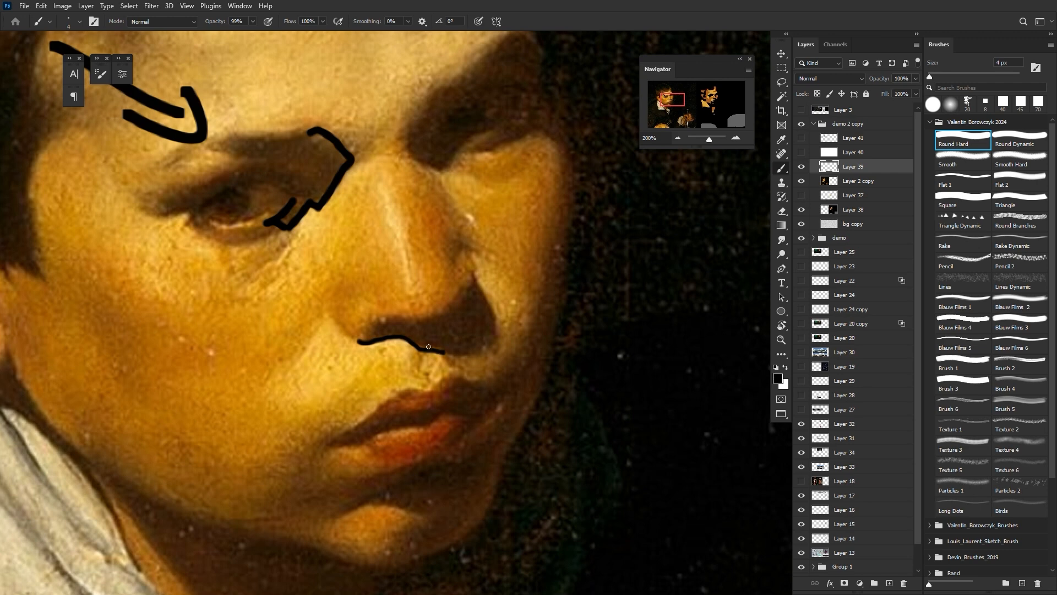
Step: Undo the nose and nose-bridge lines, and erase the remaining arrow and eye marks with a 100 px eraser
{"action": "left_click_drag", "start_coordinate": [430, 411], "coordinate": [413, 498]}
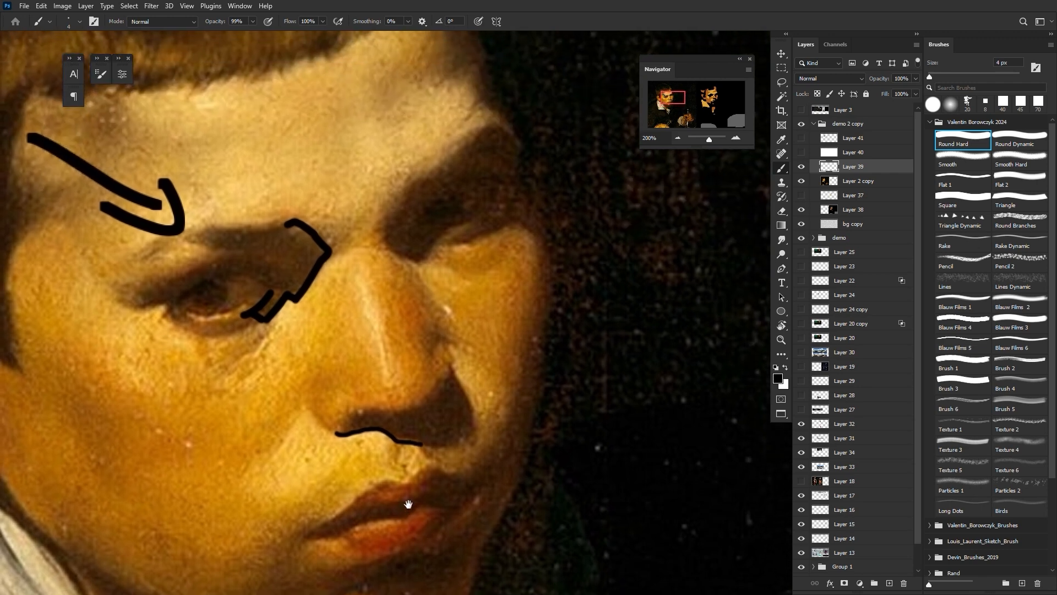
{"action": "key", "text": "ctrl+minus"}
{"action": "key", "text": "ctrl+z"}
{"action": "key", "text": "ctrl+z"}
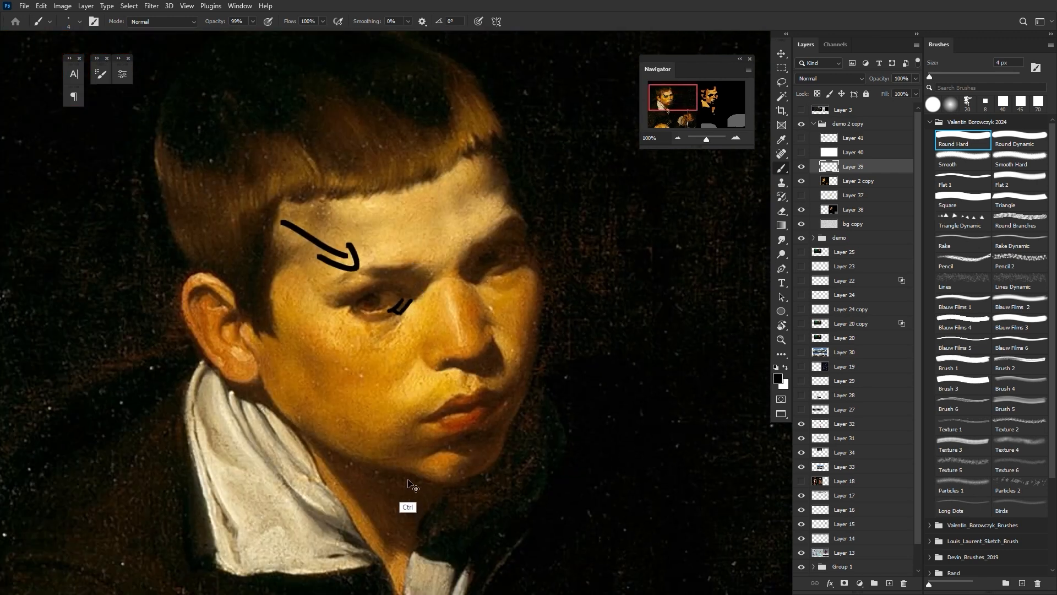
{"action": "key", "text": "e"}
{"action": "mouse_move", "coordinate": [386, 303]}
{"action": "left_mouse_down"}
{"action": "mouse_move", "coordinate": [263, 237]}
{"action": "mouse_move", "coordinate": [352, 332]}
{"action": "left_mouse_up"}
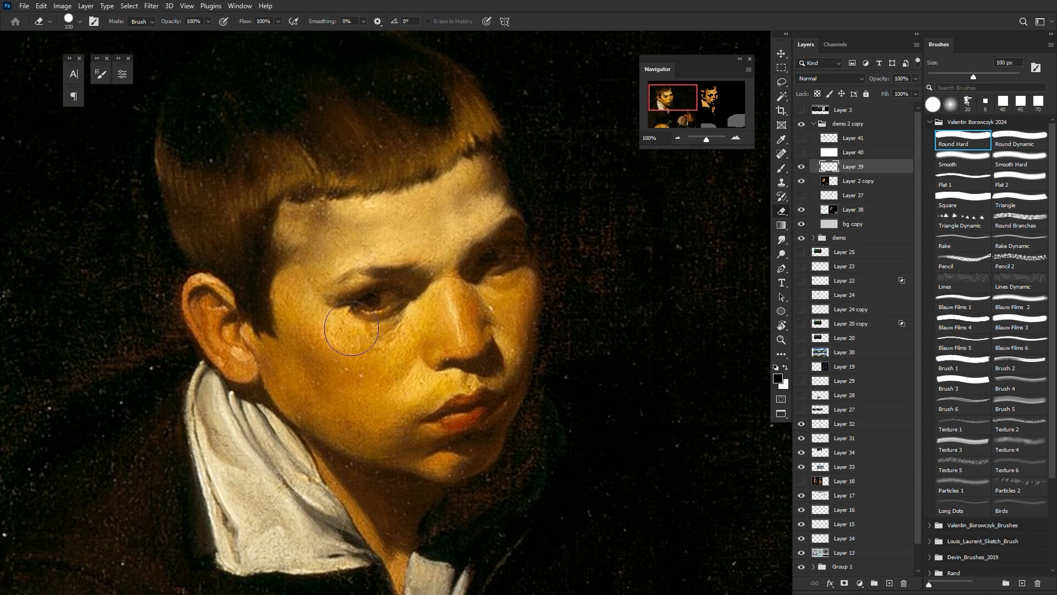
Step: Examine the shadows around the boy's nose and mouth in the painting and compare them with the flat-colour block study
{"action": "key", "text": "ctrl+minus"}
{"action": "key", "text": "ctrl+minus"}
{"action": "left_click_drag", "start_coordinate": [471, 199], "coordinate": [290, 330]}
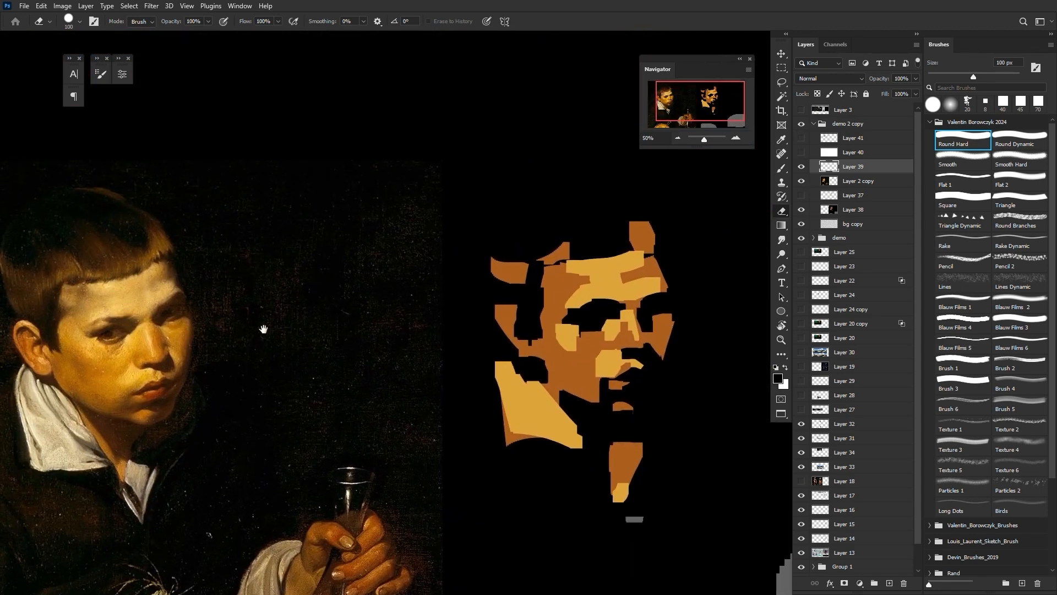
{"action": "left_click", "coordinate": [572, 400]}
{"action": "left_click_drag", "start_coordinate": [355, 433], "coordinate": [523, 368]}
{"action": "key", "text": "z"}
{"action": "left_click_drag", "start_coordinate": [370, 330], "coordinate": [259, 316]}
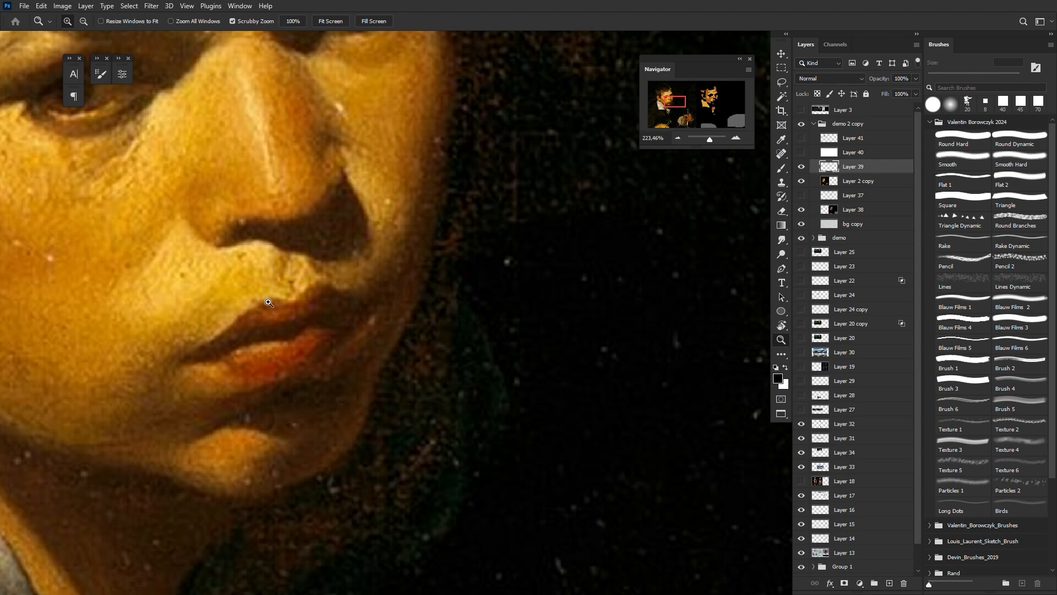
{"action": "key", "text": "ctrl+minus"}
{"action": "key", "text": "ctrl+minus"}
{"action": "key", "text": "ctrl+minus"}
{"action": "left_click_drag", "start_coordinate": [660, 402], "coordinate": [366, 467]}
{"action": "left_click", "coordinate": [460, 427], "text": "alt"}
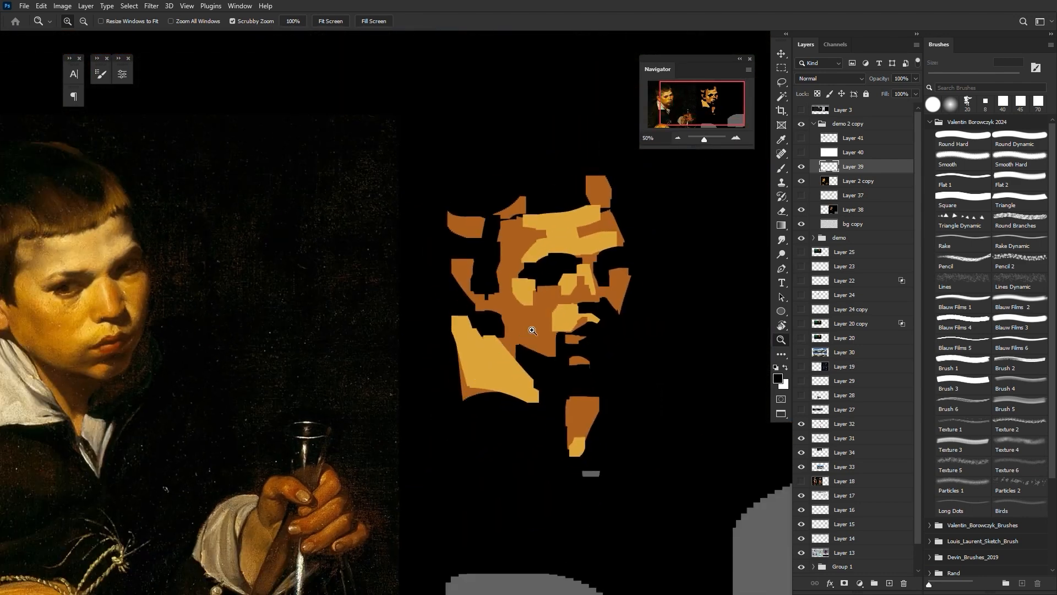
Step: Shift the block study layer's colours with Hue/Saturation, setting hue to +2 and saturation to +15
{"action": "left_click", "coordinate": [532, 330], "text": "ctrl"}
{"action": "key", "text": "ctrl+u"}
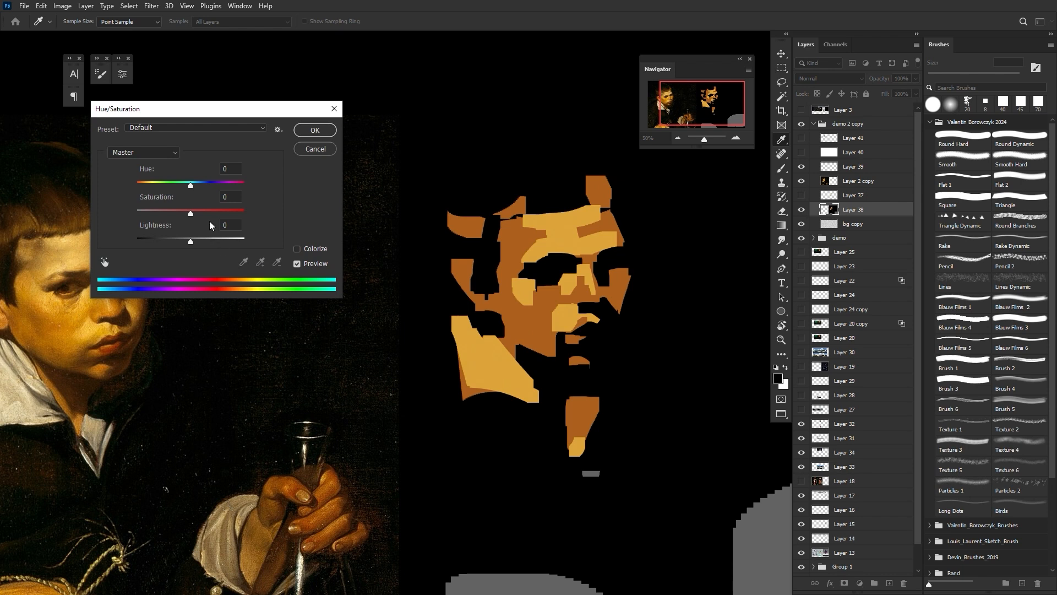
{"action": "left_click_drag", "start_coordinate": [196, 215], "coordinate": [193, 182]}
{"action": "left_click", "coordinate": [191, 184]}
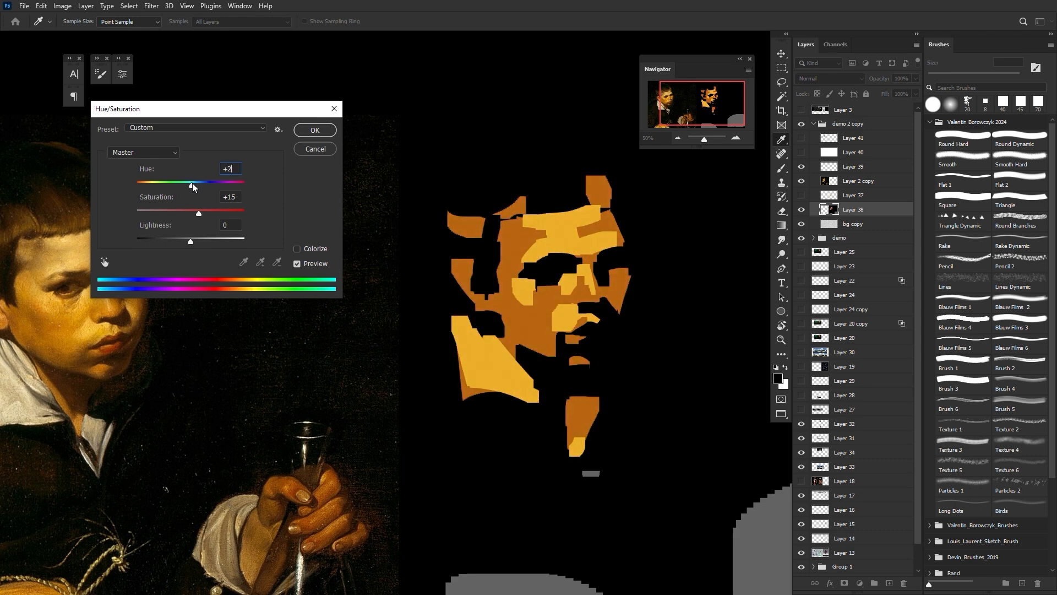
{"action": "left_click", "coordinate": [311, 133]}
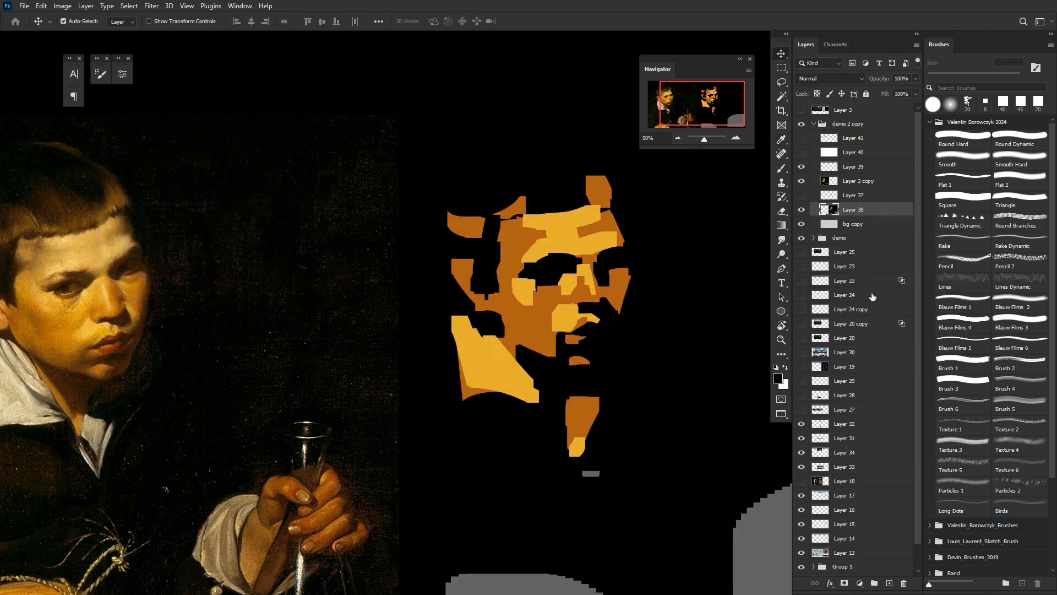
Step: Set up an enlarged Smooth brush with the light orange sampled from the block study's forehead above the eye socket
{"action": "left_click", "coordinate": [964, 166]}
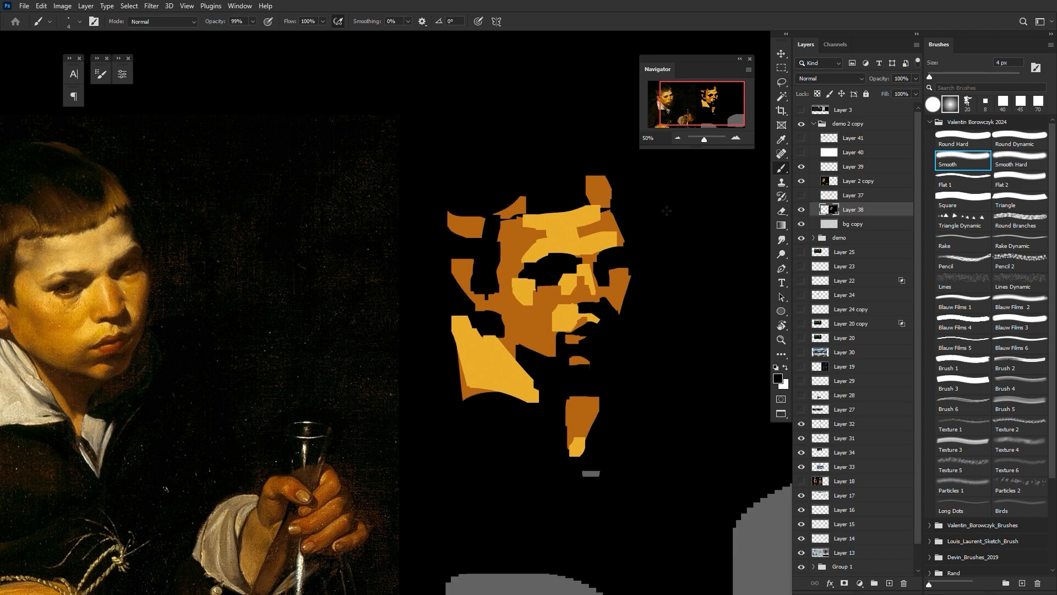
{"action": "left_click", "coordinate": [560, 237], "text": "alt"}
{"action": "left_click", "coordinate": [957, 168]}
{"action": "key", "text": "bracketright"}
{"action": "key", "text": "bracketright"}
{"action": "key", "text": "bracketright"}
{"action": "key", "text": "bracketright"}
{"action": "key", "text": "bracketright"}
{"action": "key", "text": "bracketright"}
{"action": "key", "text": "bracketright"}
{"action": "key", "text": "bracketright"}
{"action": "key", "text": "bracketright"}
{"action": "key", "text": "bracketright"}
{"action": "key", "text": "bracketright"}
{"action": "key", "text": "bracketright"}
Step: Try softening the upper edge of the eye-socket shadow with light orange strokes at about 70 px
{"action": "mouse_move", "coordinate": [541, 246]}
{"action": "left_mouse_down"}
{"action": "mouse_move", "coordinate": [523, 279]}
{"action": "mouse_move", "coordinate": [565, 241]}
{"action": "mouse_move", "coordinate": [524, 266]}
{"action": "mouse_move", "coordinate": [553, 255]}
{"action": "mouse_move", "coordinate": [524, 267]}
{"action": "mouse_move", "coordinate": [558, 271]}
{"action": "mouse_move", "coordinate": [554, 250]}
{"action": "mouse_move", "coordinate": [562, 260]}
{"action": "mouse_move", "coordinate": [527, 265]}
{"action": "mouse_move", "coordinate": [558, 265]}
{"action": "left_mouse_up"}
{"action": "key", "text": "ctrl+z"}
{"action": "key", "text": "bracketright"}
{"action": "key", "text": "bracketleft"}
{"action": "key", "text": "ctrl+z"}
{"action": "key", "text": "bracketright"}
{"action": "key", "text": "ctrl+z"}
{"action": "key", "text": "ctrl+z"}
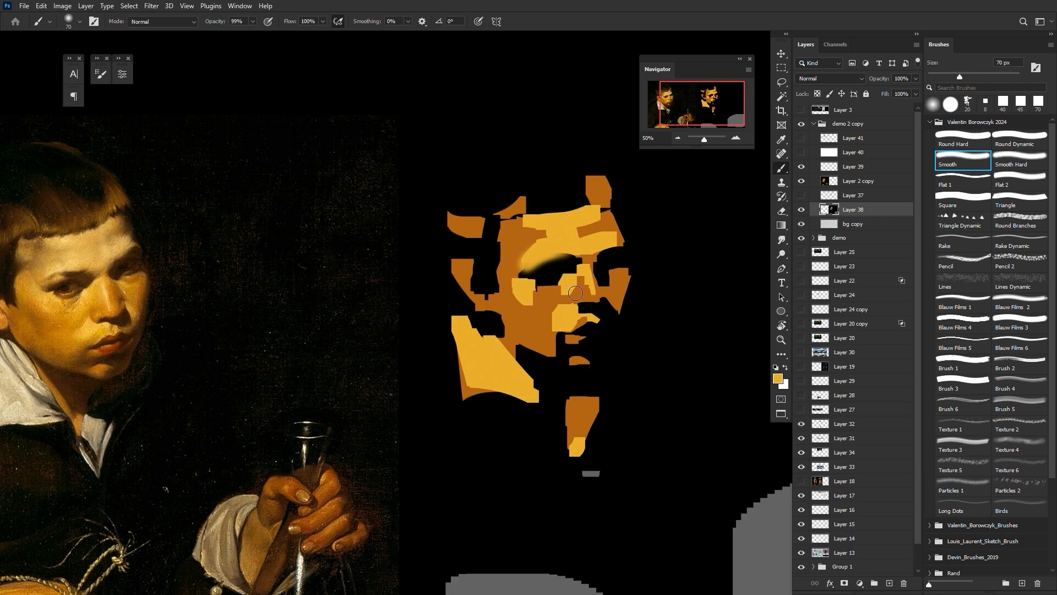
{"action": "key", "text": "ctrl+z"}
{"action": "key", "text": "ctrl+z"}
{"action": "key", "text": "]"}
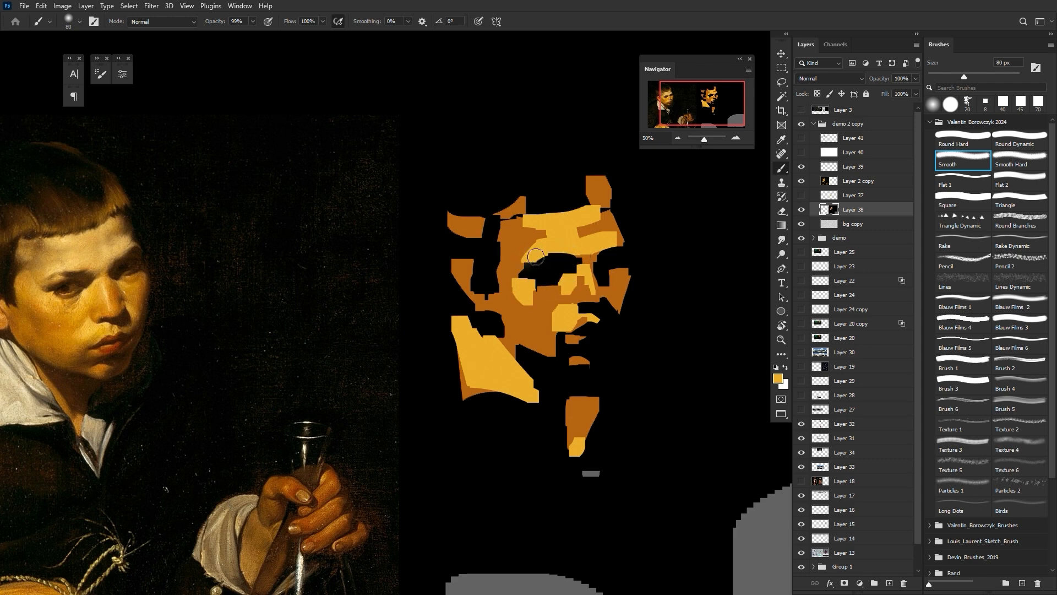
Step: Blend the upper edge of the eye-socket shadow softly into the brow with the Smooth brush at 80 to 90 px
{"action": "mouse_move", "coordinate": [526, 267]}
{"action": "left_mouse_down"}
{"action": "mouse_move", "coordinate": [578, 255]}
{"action": "mouse_move", "coordinate": [562, 257]}
{"action": "left_mouse_up"}
{"action": "key", "text": "ctrl+z"}
{"action": "key", "text": "ctrl+z"}
{"action": "key", "text": "ctrl+z"}
{"action": "key", "text": "ctrl+z"}
{"action": "key", "text": "]"}
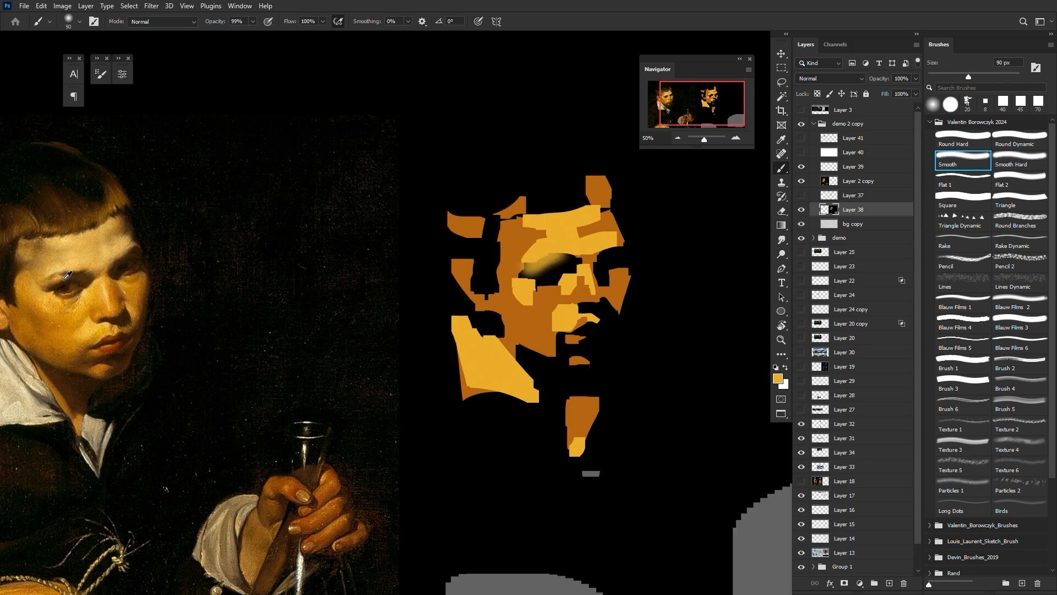
{"action": "key", "text": "i"}
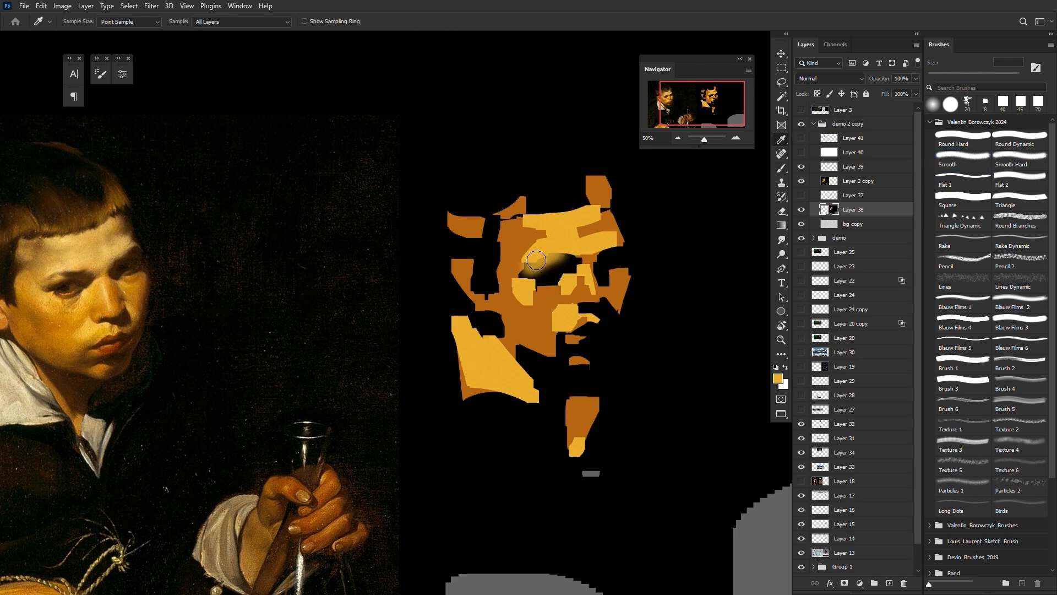
Step: Try painting dark eye details in the socket with sampled black and the Round Hard brush at 49% opacity
{"action": "left_click", "coordinate": [566, 262], "text": "alt"}
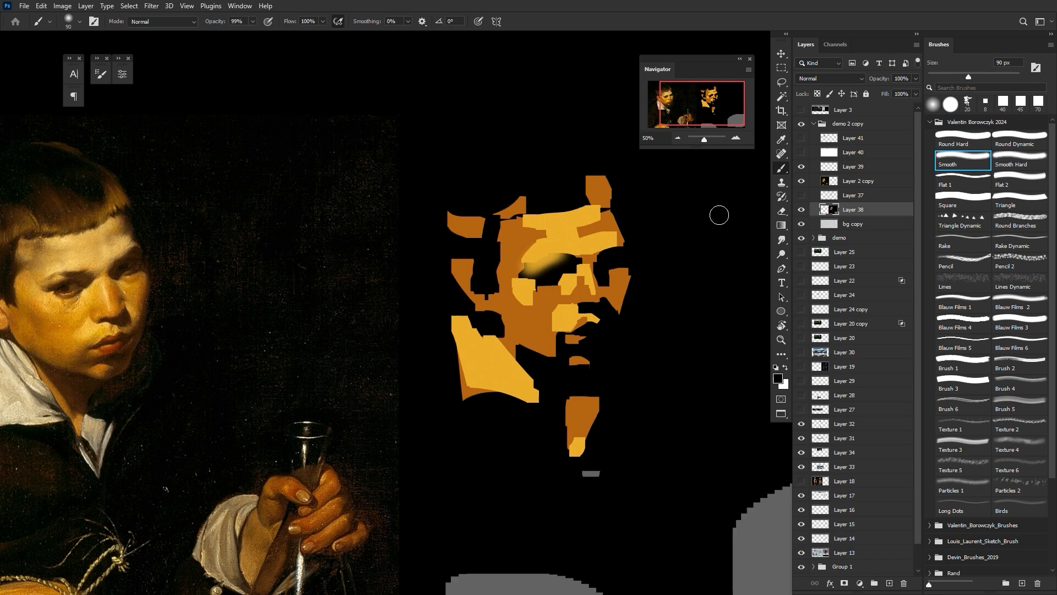
{"action": "left_click", "coordinate": [957, 132]}
{"action": "left_click", "coordinate": [252, 22]}
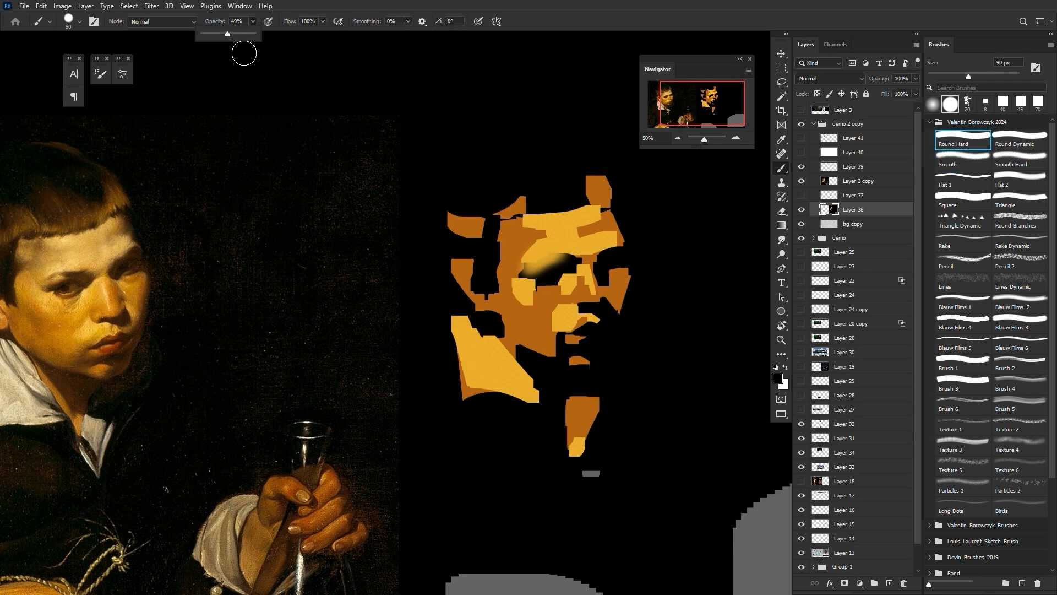
{"action": "key", "text": "bracketleft"}
{"action": "key", "text": "ctrl+z"}
{"action": "left_click_drag", "start_coordinate": [537, 262], "coordinate": [559, 257]}
{"action": "key", "text": "bracketleft"}
{"action": "key", "text": "ctrl+z"}
{"action": "left_click_drag", "start_coordinate": [545, 264], "coordinate": [557, 257]}
{"action": "key", "text": "ctrl+z"}
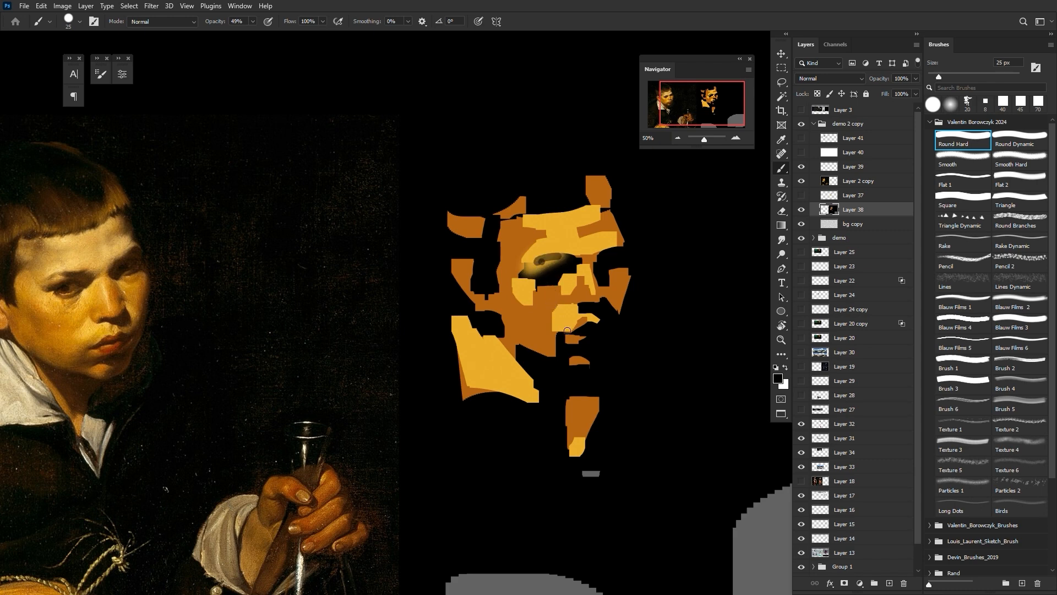
{"action": "key", "text": "ctrl+z"}
Step: Refine the soft brow-to-socket transition with sampled light orange and the 60 px Smooth brush at 49% opacity
{"action": "left_click", "coordinate": [953, 163]}
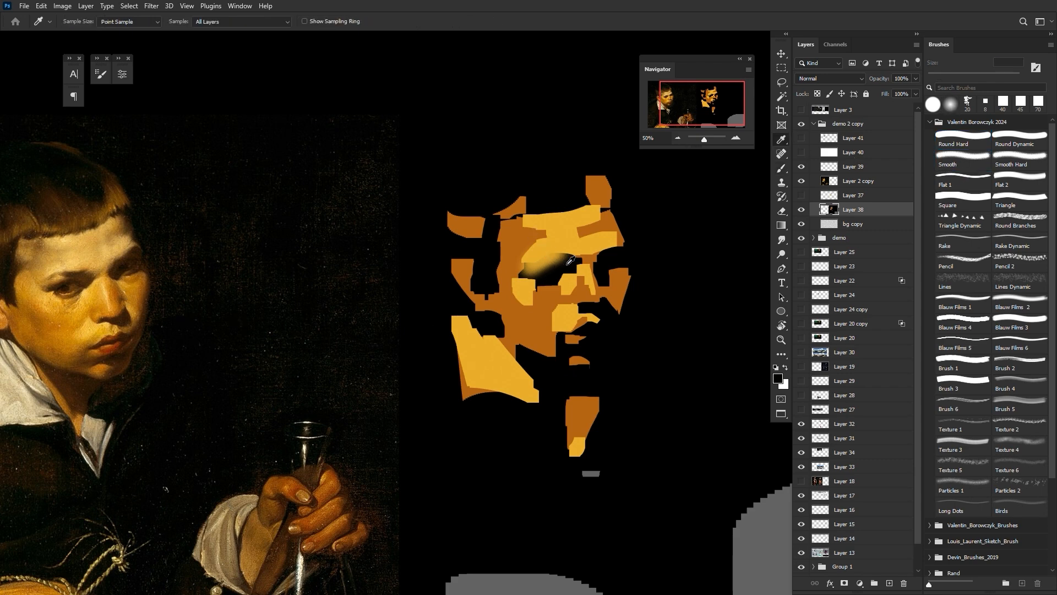
{"action": "key", "text": "ctrl+z"}
{"action": "mouse_move", "coordinate": [561, 265]}
{"action": "left_mouse_down"}
{"action": "mouse_move", "coordinate": [564, 277]}
{"action": "mouse_move", "coordinate": [534, 273]}
{"action": "mouse_move", "coordinate": [570, 265]}
{"action": "mouse_move", "coordinate": [537, 279]}
{"action": "mouse_move", "coordinate": [565, 269]}
{"action": "left_mouse_up"}
{"action": "key", "text": "bracketright"}
{"action": "key", "text": "bracketright"}
{"action": "left_click", "coordinate": [552, 254], "text": "alt"}
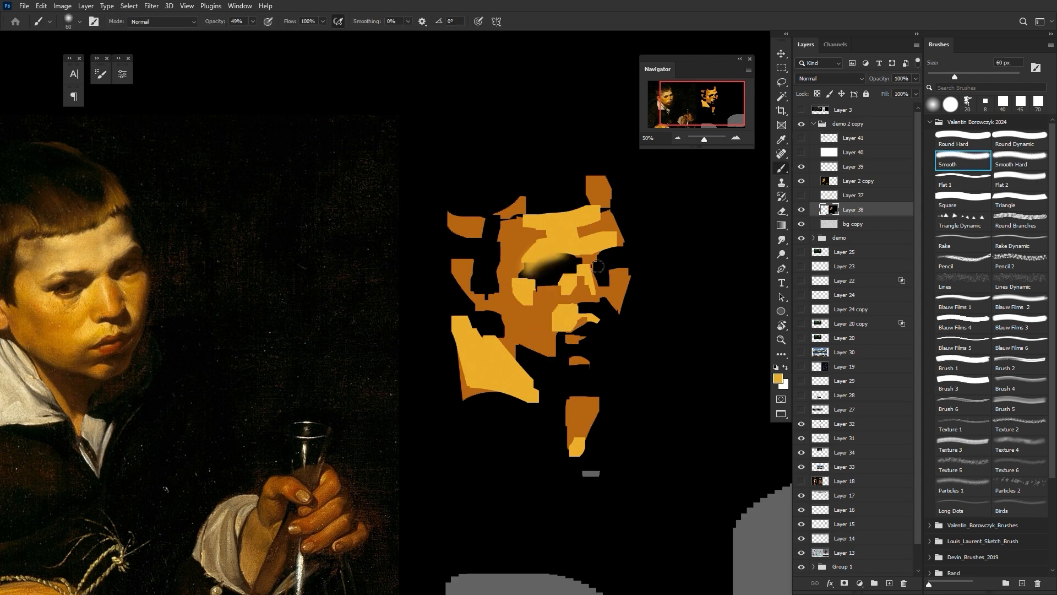
Step: Soften the shadow edge beneath the nose with sampled dark orange and black, using the Smooth brush at 100% opacity and 35 to 45 px
{"action": "key", "text": "ctrl+plus"}
{"action": "left_click_drag", "start_coordinate": [641, 330], "coordinate": [541, 378]}
{"action": "key", "text": "ctrl+plus"}
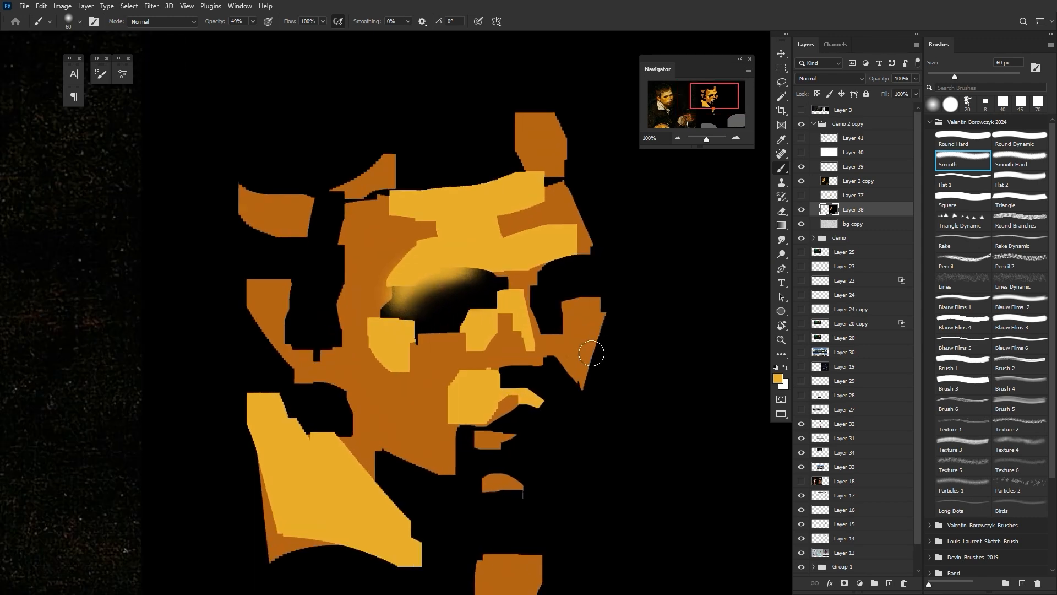
{"action": "left_click", "coordinate": [518, 350], "text": "alt"}
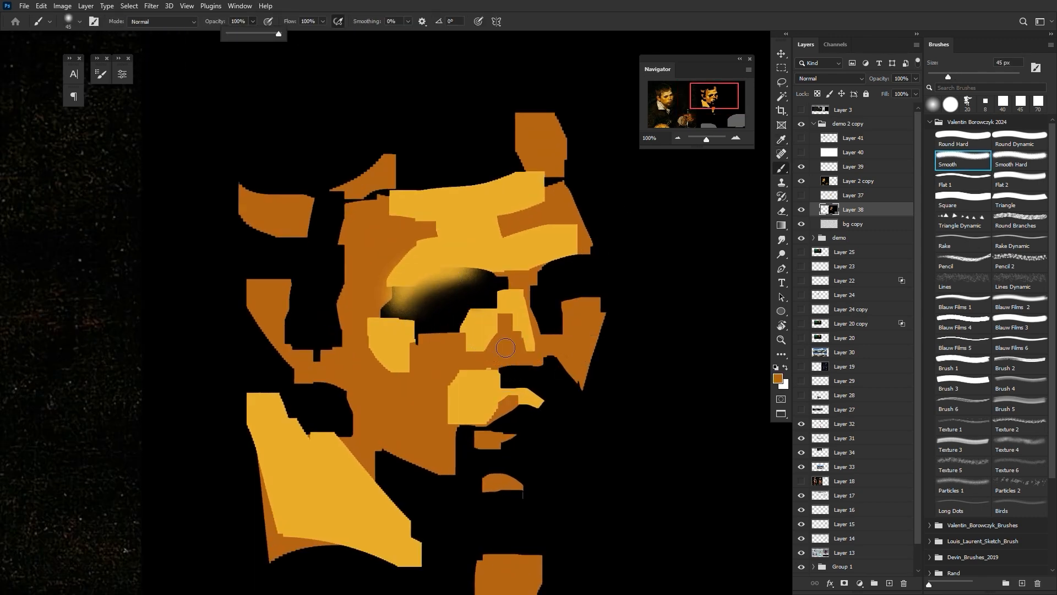
{"action": "mouse_move", "coordinate": [494, 360]}
{"action": "left_mouse_down"}
{"action": "mouse_move", "coordinate": [491, 370]}
{"action": "mouse_move", "coordinate": [534, 358]}
{"action": "mouse_move", "coordinate": [587, 383]}
{"action": "mouse_move", "coordinate": [634, 364]}
{"action": "left_mouse_up"}
{"action": "key", "text": "ctrl+z"}
{"action": "key", "text": "ctrl+minus"}
{"action": "key", "text": "ctrl+minus"}
{"action": "left_click", "coordinate": [586, 314], "text": "alt"}
{"action": "key", "text": "bracketleft"}
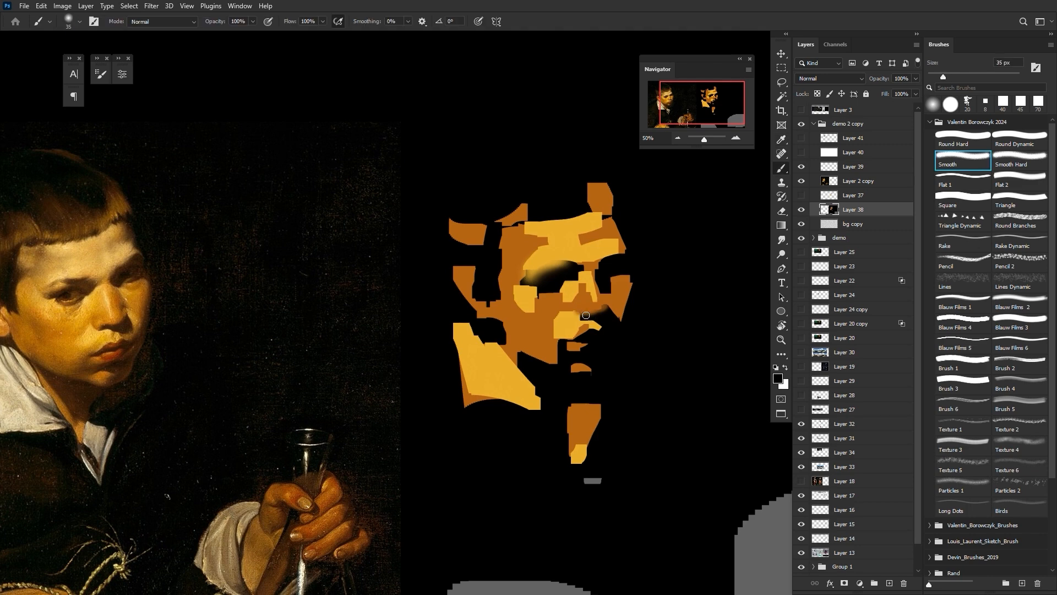
Step: Sample black from the shadow and soften the lower cheek's edge along the jaw with an enlarged Smooth brush
{"action": "key", "text": "i"}
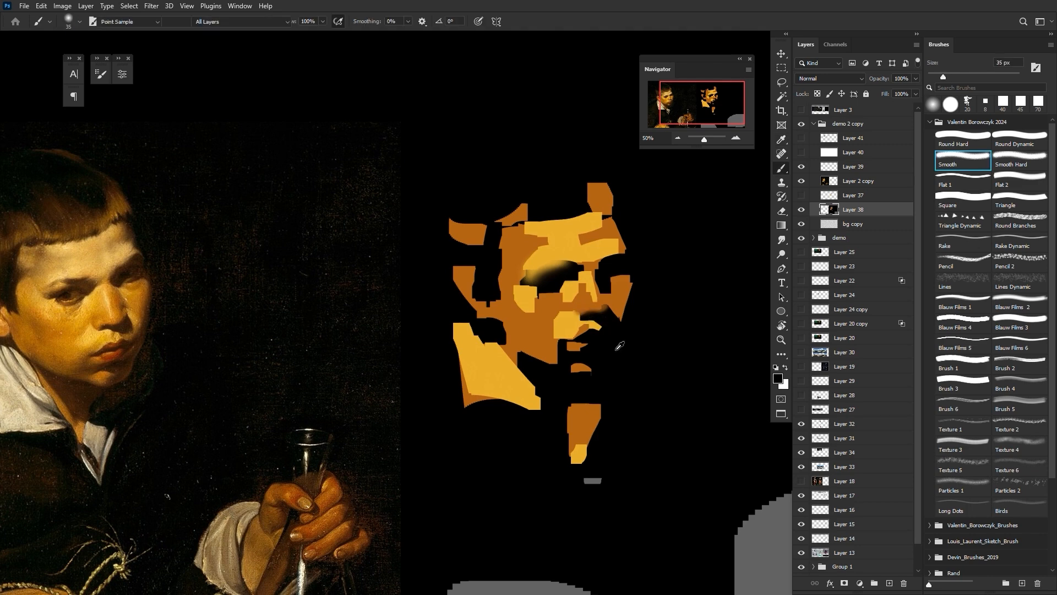
{"action": "left_click", "coordinate": [561, 326]}
{"action": "left_click", "coordinate": [538, 343]}
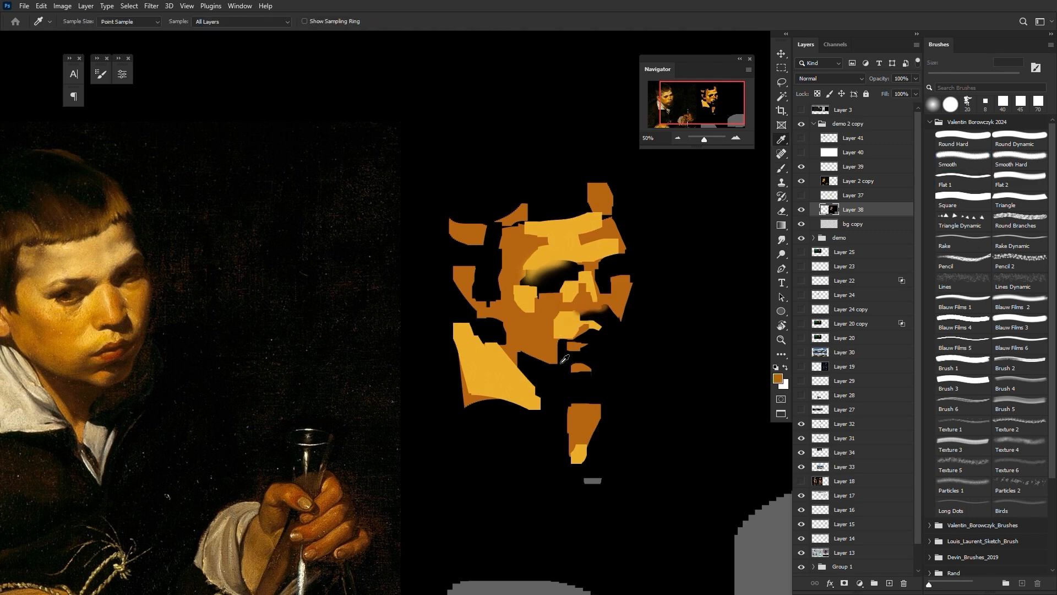
{"action": "left_click", "coordinate": [533, 363]}
{"action": "key", "text": "b"}
{"action": "key", "text": "bracketright"}
{"action": "key", "text": "bracketright"}
{"action": "key", "text": "bracketright"}
{"action": "key", "text": "bracketright"}
{"action": "key", "text": "bracketright"}
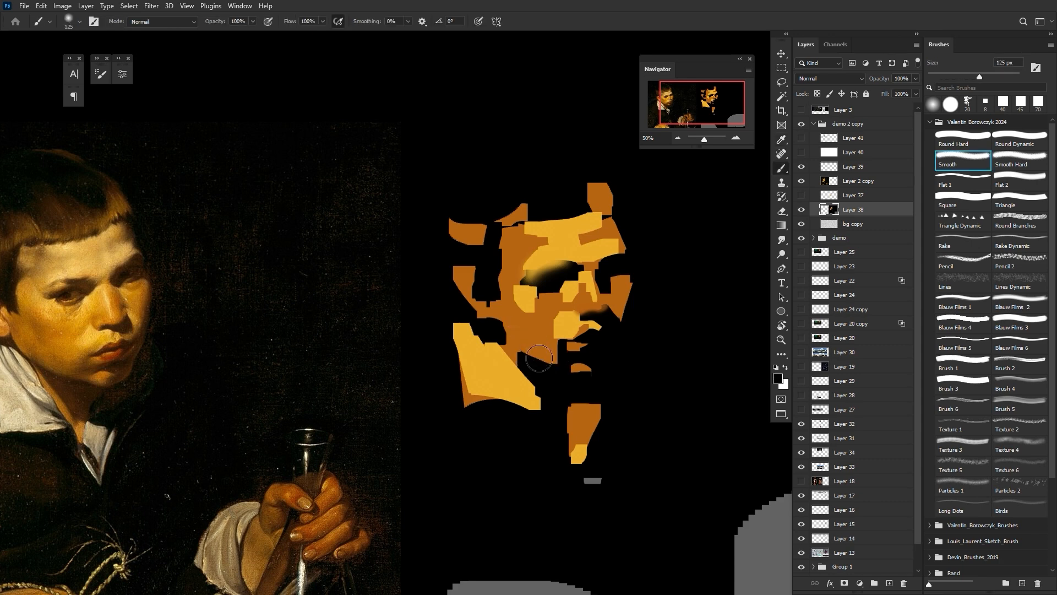
{"action": "key", "text": "bracketleft"}
{"action": "left_click_drag", "start_coordinate": [530, 355], "coordinate": [557, 361]}
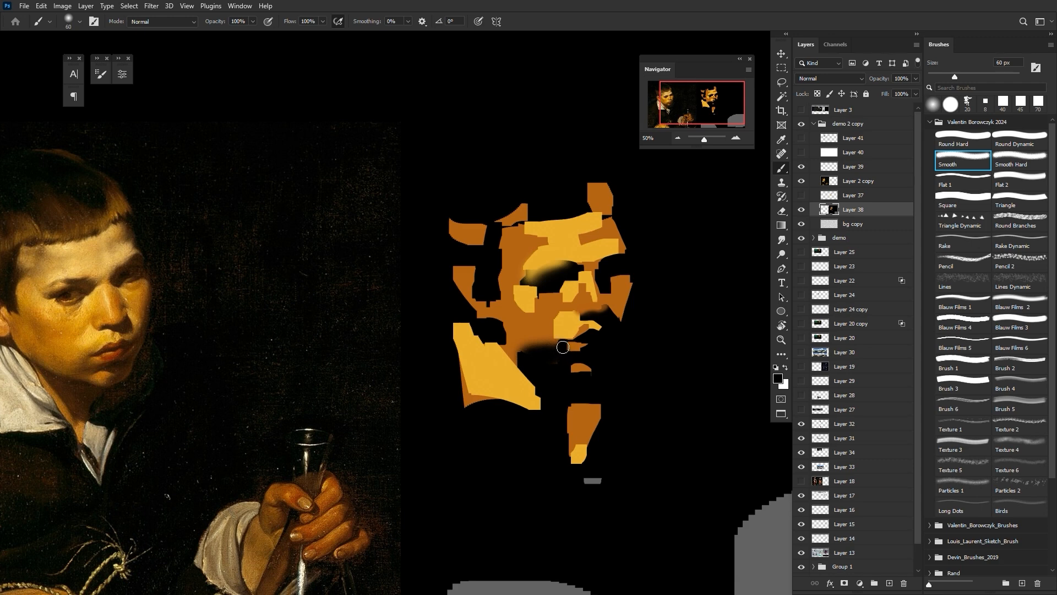
Step: Soften the shadow edges around the lips and chin with the Smooth brush, using dark orange sampled from the chin
{"action": "key", "text": "bracketleft"}
{"action": "key", "text": "bracketright"}
{"action": "key", "text": "bracketright"}
{"action": "left_click", "coordinate": [579, 371], "text": "alt"}
{"action": "key", "text": "bracketright"}
{"action": "left_click_drag", "start_coordinate": [573, 347], "coordinate": [584, 347]}
{"action": "key", "text": "ctrl+z"}
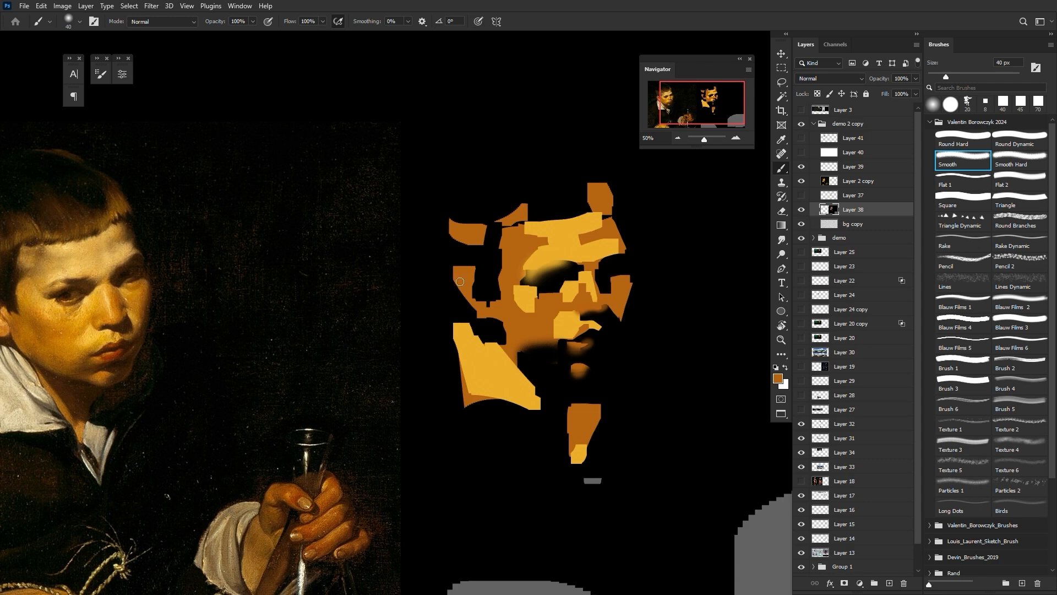
Step: Extend the dark orange of the lower cheek softly toward the chin with the Smooth brush at about 150 px
{"action": "key", "text": "bracketright"}
{"action": "key", "text": "bracketright"}
{"action": "key", "text": "bracketright"}
{"action": "key", "text": "bracketright"}
{"action": "key", "text": "bracketright"}
{"action": "key", "text": "bracketright"}
{"action": "key", "text": "bracketright"}
{"action": "left_click_drag", "start_coordinate": [530, 345], "coordinate": [538, 349]}
{"action": "mouse_move", "coordinate": [538, 349]}
{"action": "left_mouse_down"}
{"action": "mouse_move", "coordinate": [555, 359]}
{"action": "mouse_move", "coordinate": [545, 340]}
{"action": "mouse_move", "coordinate": [543, 357]}
{"action": "mouse_move", "coordinate": [578, 368]}
{"action": "left_mouse_up"}
{"action": "key", "text": "ctrl+z"}
{"action": "key", "text": "ctrl+z"}
{"action": "key", "text": "bracketleft"}
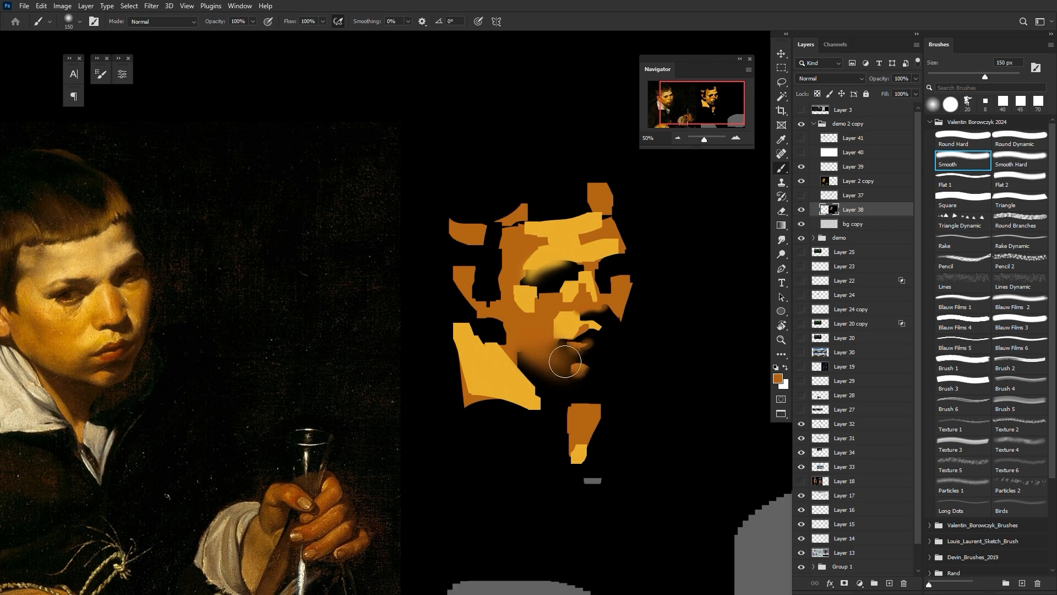
Step: Shape the jaw's shadow edge in sampled black with the 60 px Round Hard brush at 33% opacity
{"action": "key", "text": "l"}
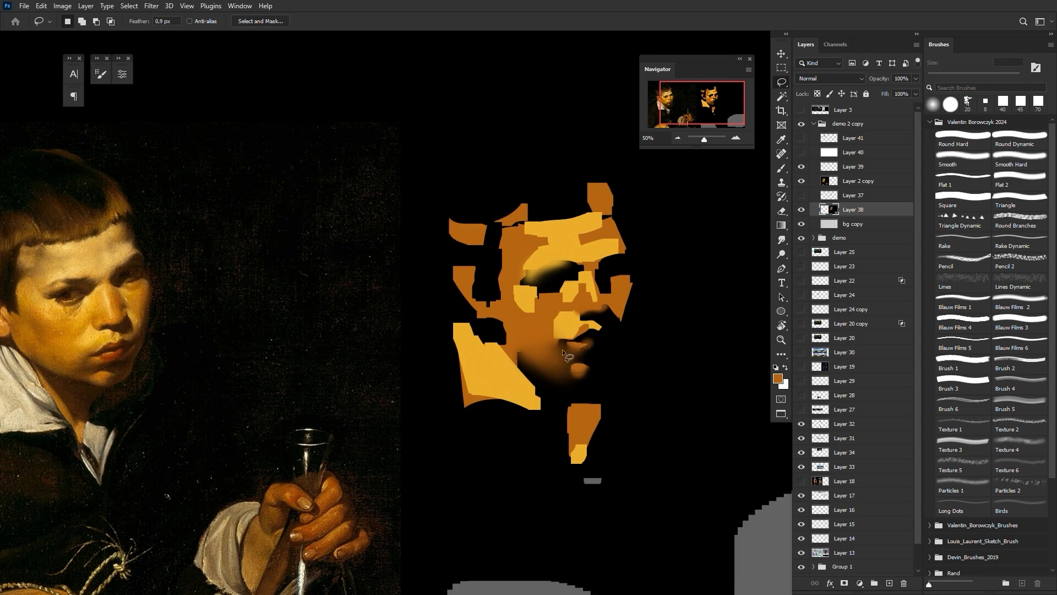
{"action": "key", "text": "i"}
{"action": "left_click", "coordinate": [619, 359]}
{"action": "key", "text": "b"}
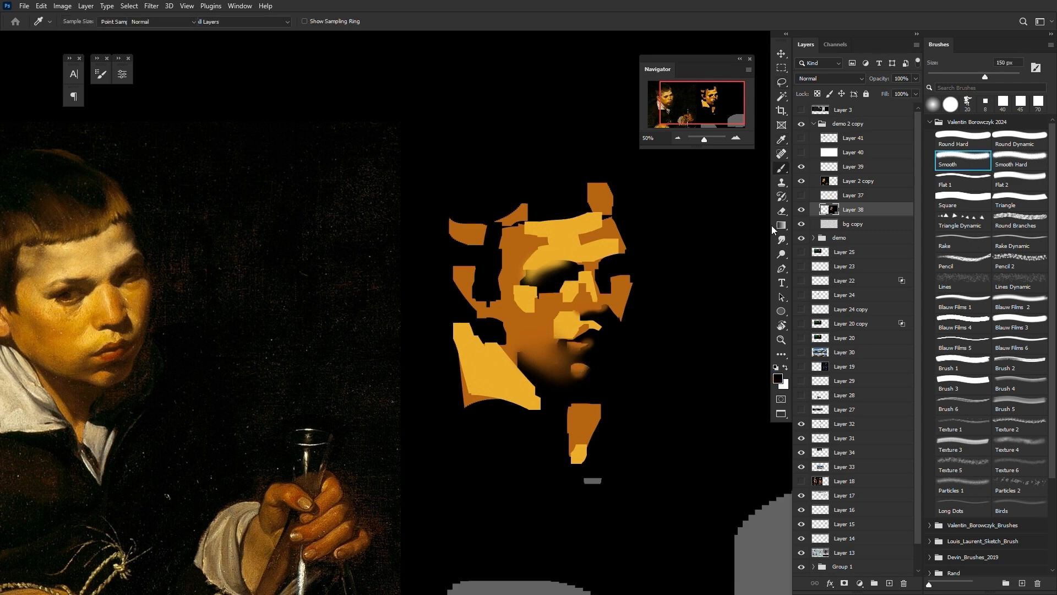
{"action": "left_click", "coordinate": [962, 139]}
{"action": "left_click", "coordinate": [252, 21]}
{"action": "left_click_drag", "start_coordinate": [230, 38], "coordinate": [219, 39]}
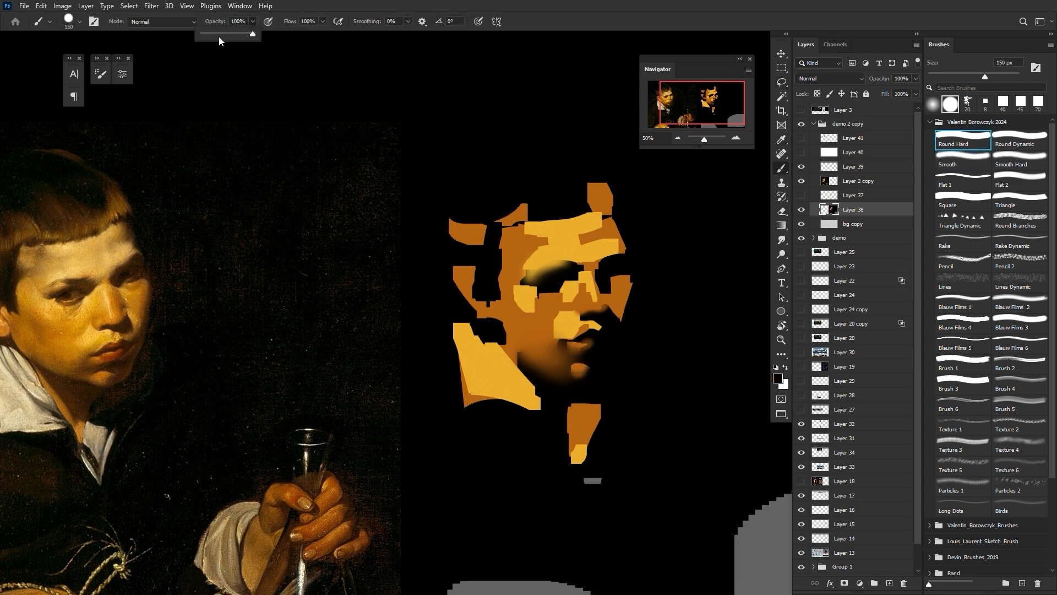
{"action": "key", "text": "["}
{"action": "key", "text": "["}
{"action": "key", "text": "["}
{"action": "key", "text": "["}
{"action": "key", "text": "["}
{"action": "key", "text": "["}
{"action": "mouse_move", "coordinate": [547, 376]}
{"action": "left_mouse_down"}
{"action": "mouse_move", "coordinate": [576, 387]}
{"action": "mouse_move", "coordinate": [528, 366]}
{"action": "mouse_move", "coordinate": [584, 387]}
{"action": "left_mouse_up"}
{"action": "left_click_drag", "start_coordinate": [533, 355], "coordinate": [580, 391]}
{"action": "key", "text": "ctrl+z"}
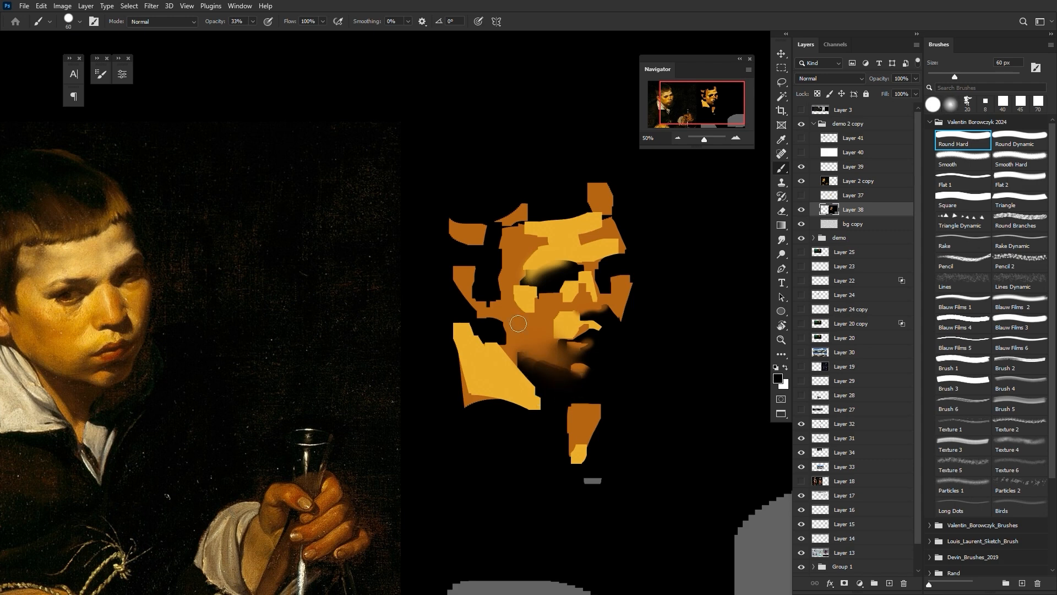
Step: Trim the light patch beside the mouth with dark orange sampled from the cheek, using the Round Hard brush at 40 px and 33% opacity
{"action": "key", "text": "i"}
{"action": "left_click", "coordinate": [556, 346]}
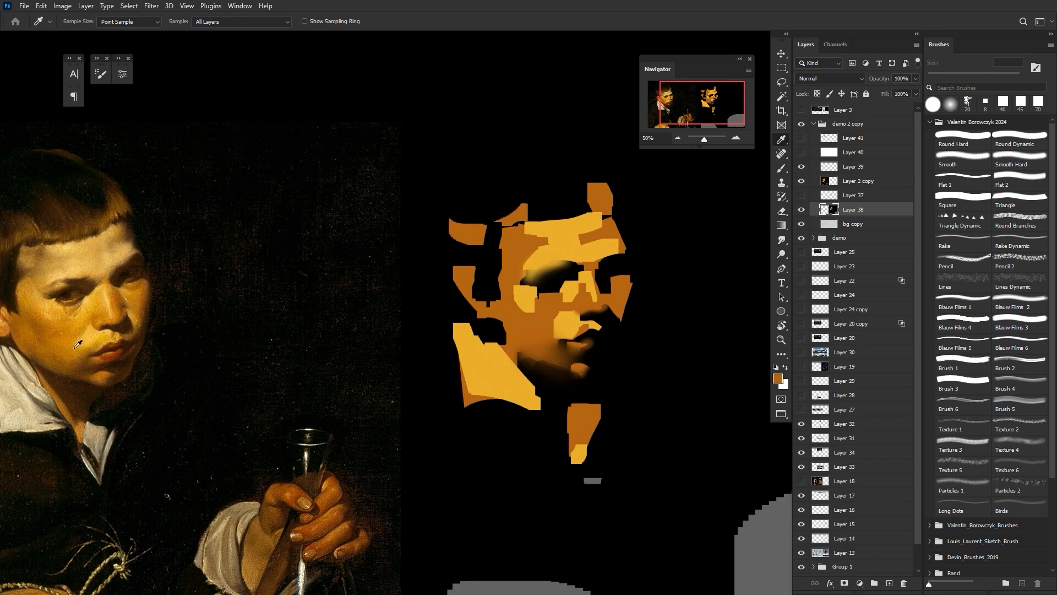
{"action": "left_click", "coordinate": [956, 156]}
{"action": "key", "text": "i"}
{"action": "left_click", "coordinate": [963, 138]}
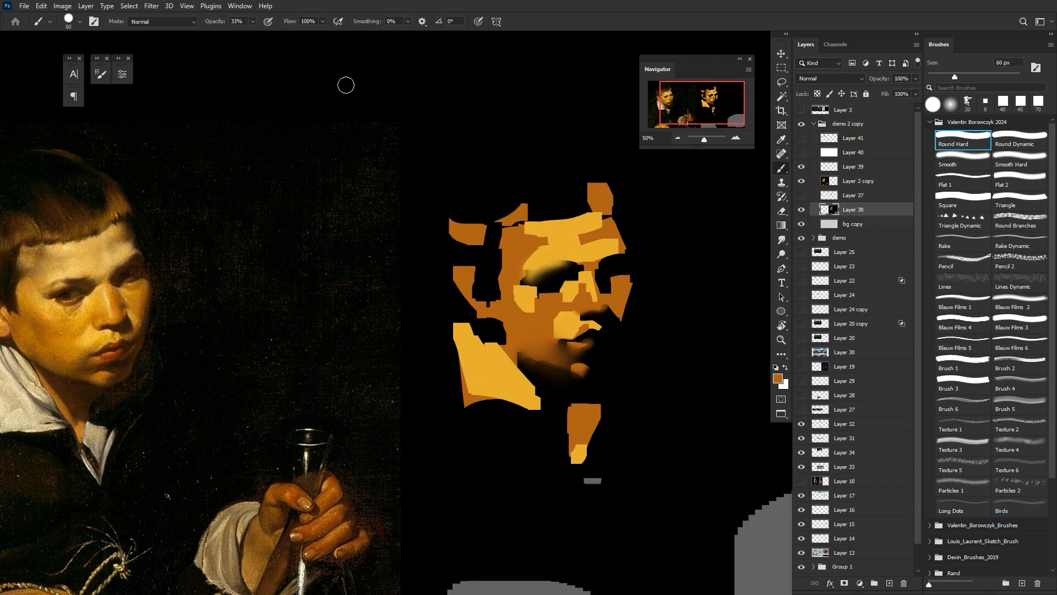
{"action": "key", "text": "bracketleft"}
{"action": "key", "text": "bracketleft"}
{"action": "mouse_move", "coordinate": [560, 311]}
{"action": "left_mouse_down"}
{"action": "mouse_move", "coordinate": [564, 322]}
{"action": "mouse_move", "coordinate": [550, 332]}
{"action": "left_mouse_up"}
Step: Soften the edge of the light patch beside the mouth with the Smooth brush at 48% opacity and up to 80 px
{"action": "left_click", "coordinate": [963, 160]}
{"action": "left_click", "coordinate": [252, 21]}
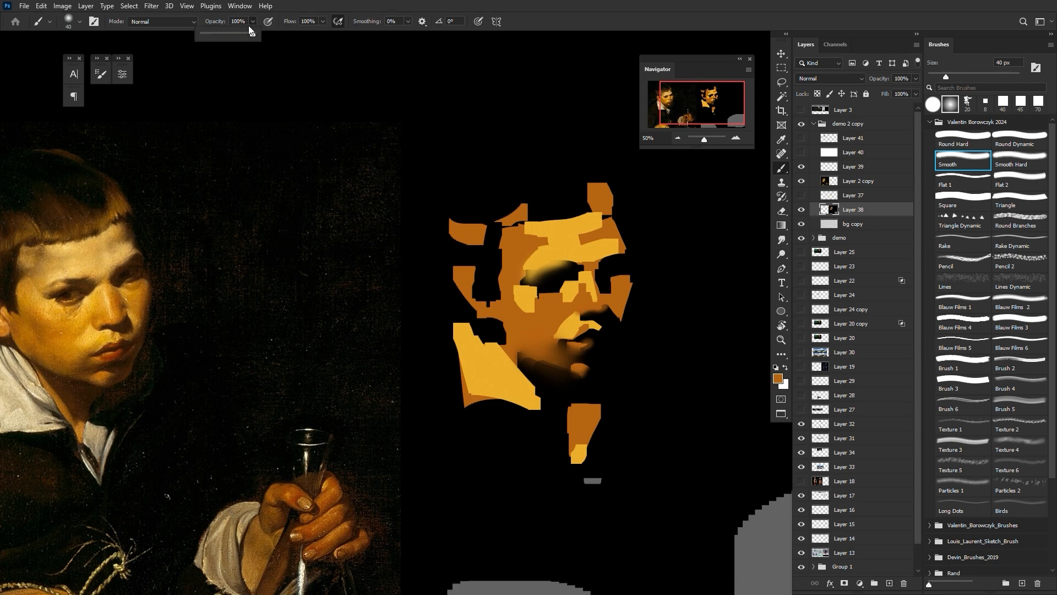
{"action": "left_click_drag", "start_coordinate": [257, 33], "coordinate": [229, 33]}
{"action": "left_click", "coordinate": [530, 318]}
{"action": "left_click_drag", "start_coordinate": [556, 333], "coordinate": [563, 330]}
{"action": "key", "text": "alt"}
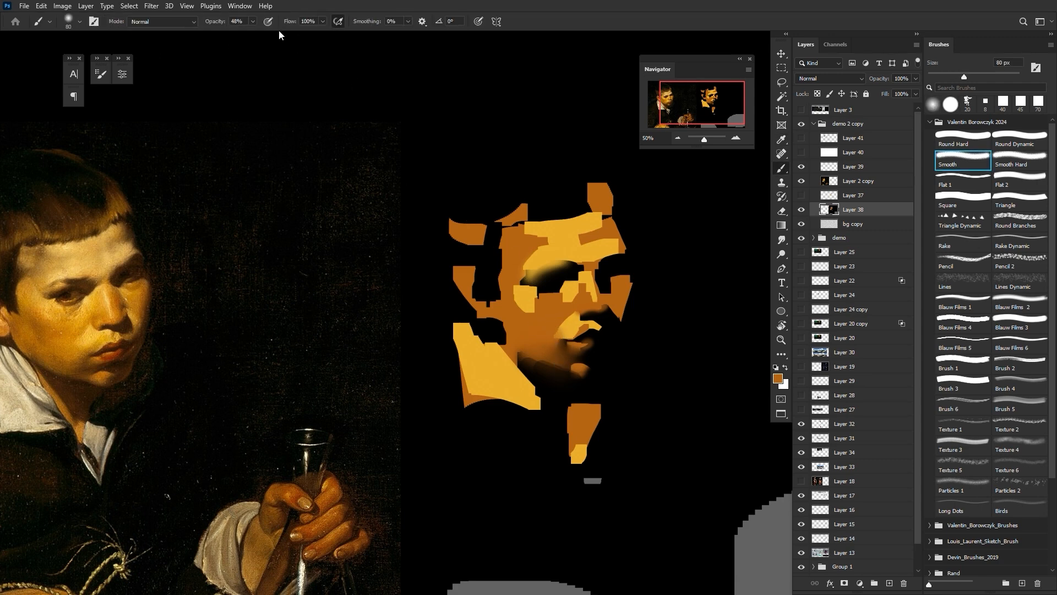
Step: Blend sampled light orange into the cheek beside the mouth with the 100 px Smooth brush at 100% opacity
{"action": "left_click", "coordinate": [252, 21]}
{"action": "left_click", "coordinate": [283, 38]}
{"action": "key", "text": "bracketright"}
{"action": "left_click", "coordinate": [563, 329], "text": "alt"}
Step: Soften the forehead's light-to-midtone edge above the eye socket with sampled orange and the 100 px Smooth brush
{"action": "mouse_move", "coordinate": [631, 355]}
{"action": "left_mouse_down"}
{"action": "mouse_move", "coordinate": [669, 377]}
{"action": "mouse_move", "coordinate": [625, 347]}
{"action": "mouse_move", "coordinate": [639, 372]}
{"action": "left_mouse_up"}
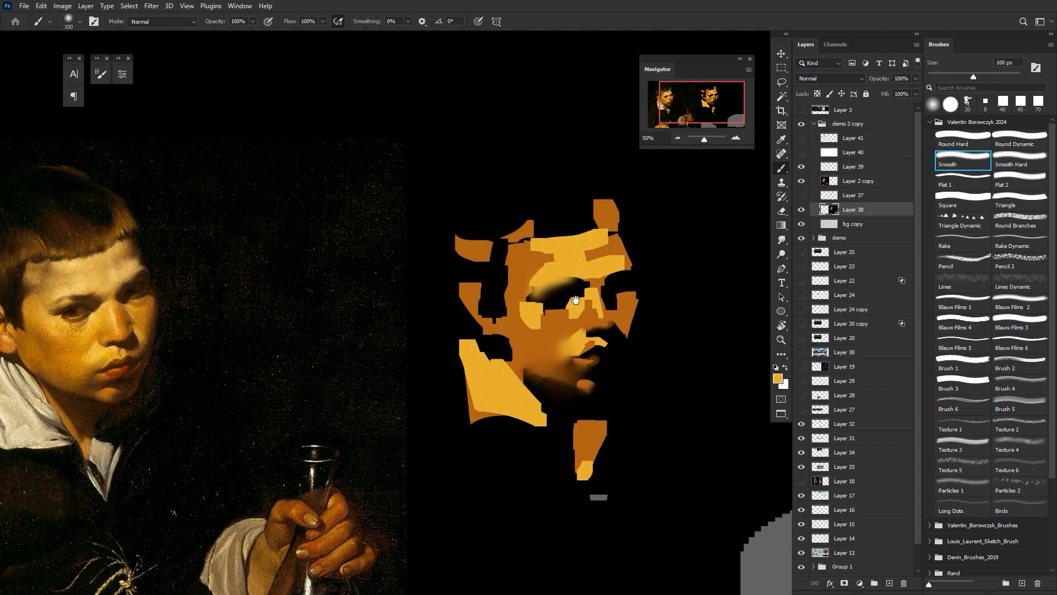
{"action": "left_click", "coordinate": [544, 260], "text": "alt"}
{"action": "left_click", "coordinate": [545, 261]}
{"action": "key", "text": "ctrl+z"}
{"action": "left_click_drag", "start_coordinate": [546, 262], "coordinate": [539, 270]}
{"action": "key", "text": "ctrl+z"}
{"action": "left_click", "coordinate": [546, 262]}
Step: Paint a light orange band across the cheek under the eye with the Round Hard brush at 70 px and 47% opacity
{"action": "left_click_drag", "start_coordinate": [600, 352], "coordinate": [606, 318]}
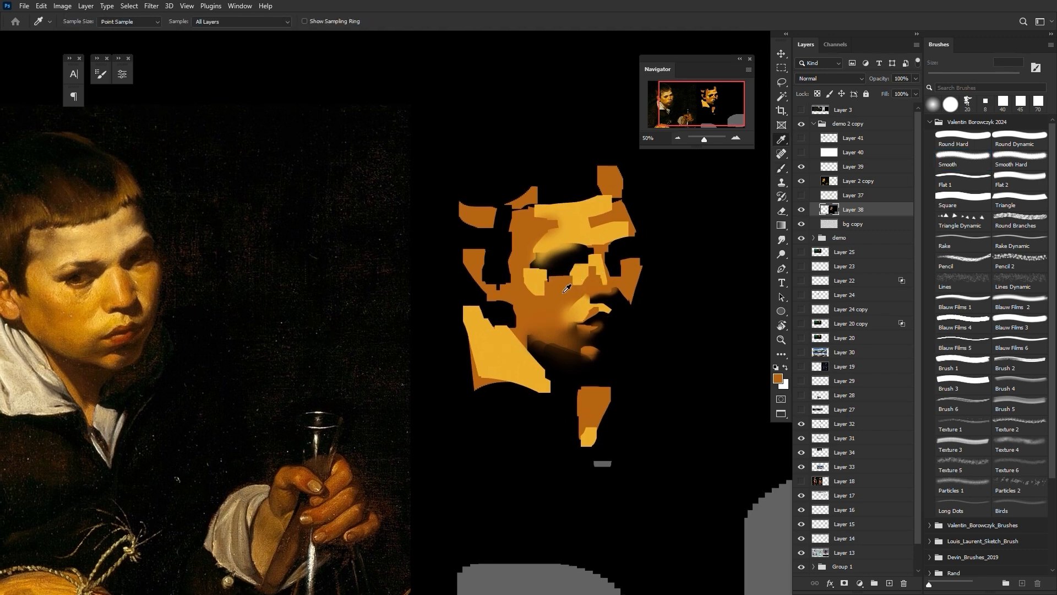
{"action": "left_click", "coordinate": [538, 281], "text": "alt"}
{"action": "left_click", "coordinate": [964, 144]}
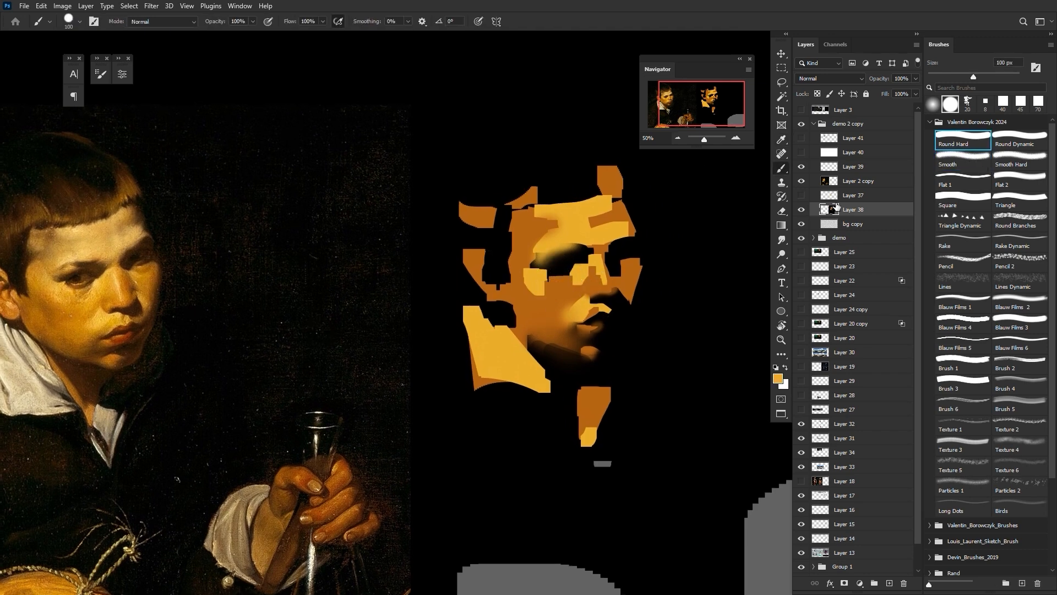
{"action": "left_click", "coordinate": [250, 22]}
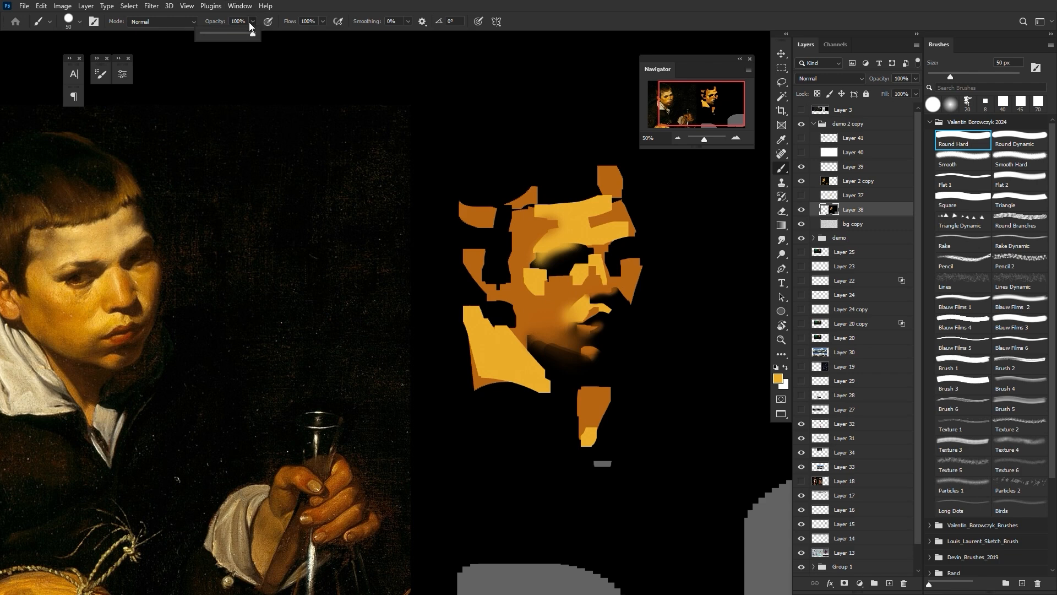
{"action": "key", "text": "bracketright"}
{"action": "key", "text": "bracketright"}
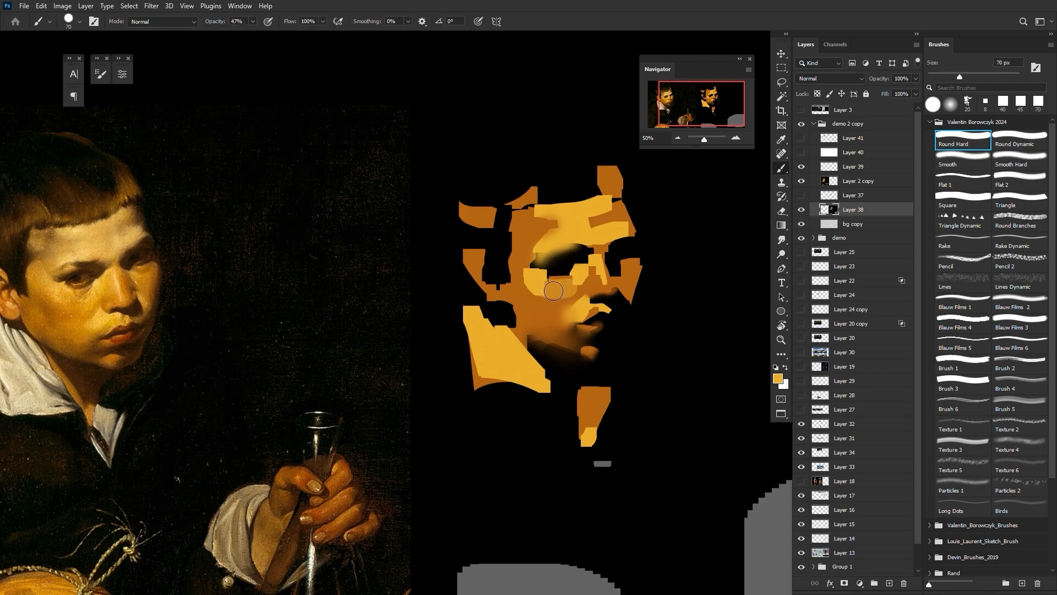
{"action": "mouse_move", "coordinate": [541, 281]}
{"action": "left_mouse_down"}
{"action": "mouse_move", "coordinate": [572, 281]}
{"action": "mouse_move", "coordinate": [594, 264]}
{"action": "left_mouse_up"}
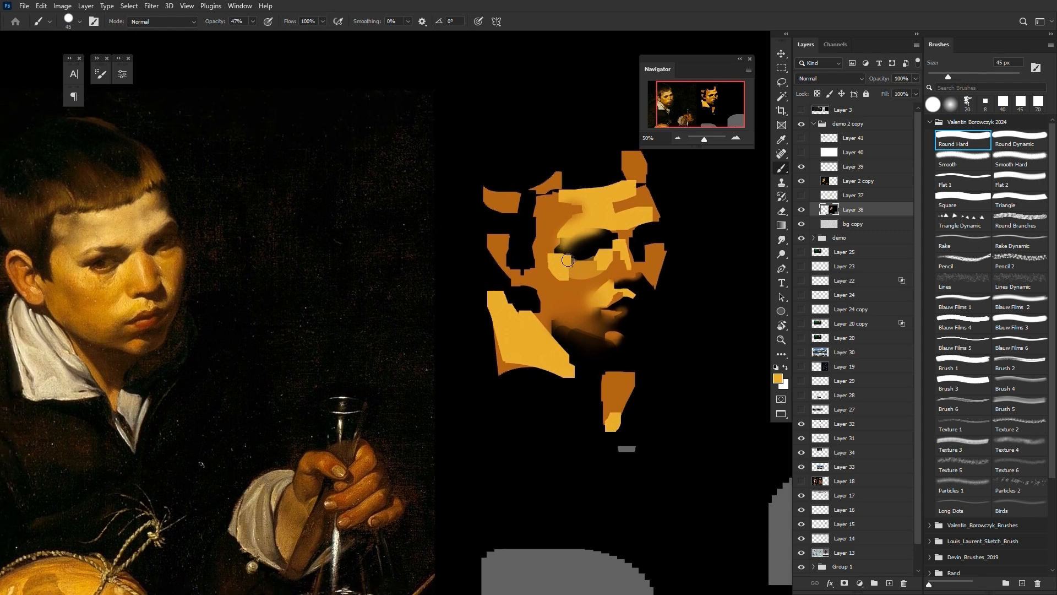
Step: Try fanning hair-like strokes above the forehead with sampled light orange and the Round Hard brush at 40 px
{"action": "left_click_drag", "start_coordinate": [648, 269], "coordinate": [612, 290]}
{"action": "key", "text": "i"}
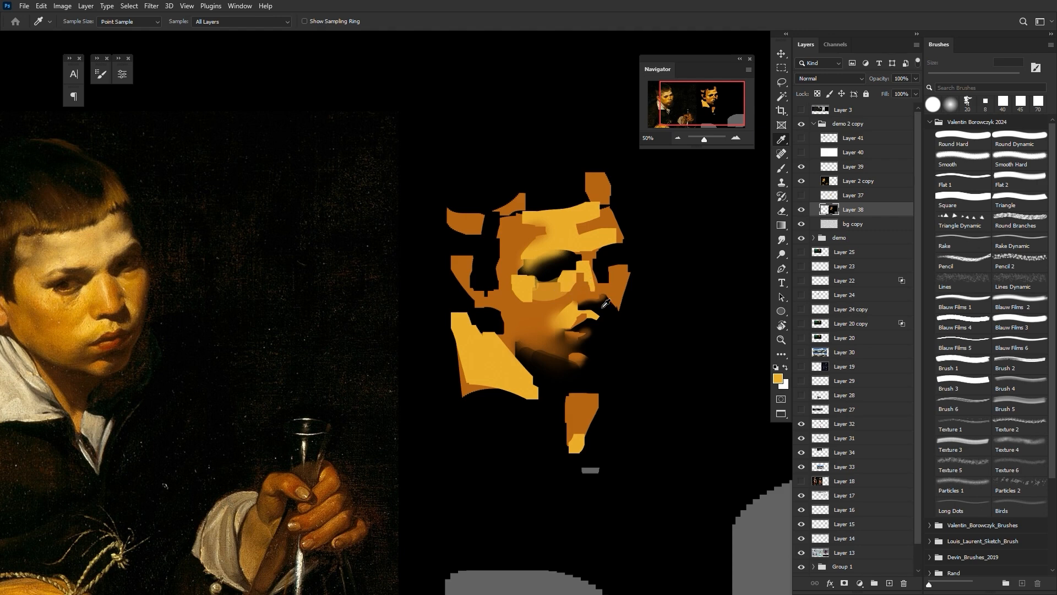
{"action": "left_click", "coordinate": [589, 219]}
{"action": "left_click", "coordinate": [610, 218]}
{"action": "key", "text": "b"}
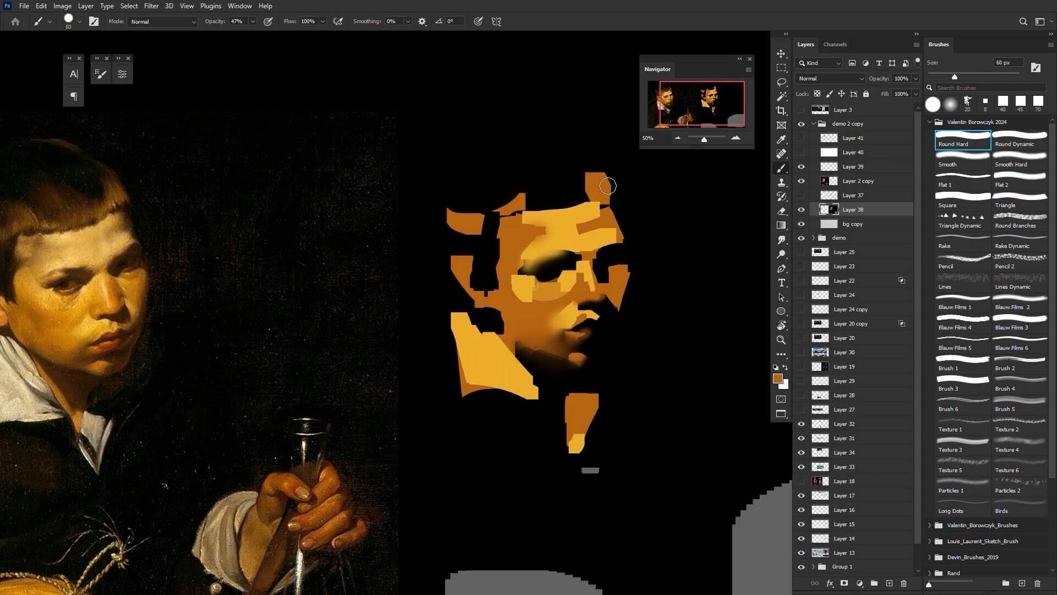
{"action": "left_click", "coordinate": [570, 202], "text": "alt"}
{"action": "key", "text": "bracketleft"}
{"action": "key", "text": "bracketleft"}
{"action": "mouse_move", "coordinate": [573, 164]}
{"action": "left_mouse_down"}
{"action": "mouse_move", "coordinate": [613, 107]}
{"action": "mouse_move", "coordinate": [630, 113]}
{"action": "mouse_move", "coordinate": [605, 172]}
{"action": "left_mouse_up"}
{"action": "left_click_drag", "start_coordinate": [636, 245], "coordinate": [512, 298]}
{"action": "key", "text": "ctrl+z"}
{"action": "key", "text": "ctrl+z"}
{"action": "key", "text": "ctrl+z"}
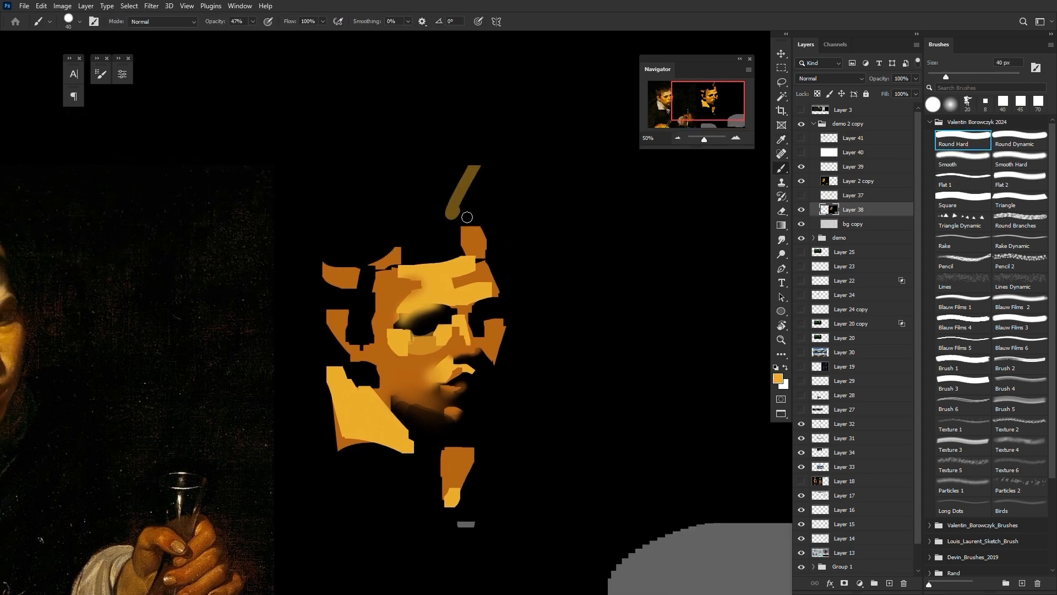
{"action": "left_click_drag", "start_coordinate": [464, 220], "coordinate": [504, 165]}
{"action": "left_click_drag", "start_coordinate": [477, 226], "coordinate": [535, 163]}
{"action": "mouse_move", "coordinate": [489, 223]}
{"action": "left_mouse_down"}
{"action": "mouse_move", "coordinate": [552, 165]}
{"action": "mouse_move", "coordinate": [567, 168]}
{"action": "left_mouse_up"}
{"action": "left_click_drag", "start_coordinate": [492, 234], "coordinate": [575, 174]}
{"action": "mouse_move", "coordinate": [496, 244]}
{"action": "left_mouse_down"}
{"action": "mouse_move", "coordinate": [595, 177]}
{"action": "mouse_move", "coordinate": [602, 186]}
{"action": "left_mouse_up"}
{"action": "left_click_drag", "start_coordinate": [495, 252], "coordinate": [613, 194]}
{"action": "left_click_drag", "start_coordinate": [499, 255], "coordinate": [622, 206]}
{"action": "left_click_drag", "start_coordinate": [491, 273], "coordinate": [636, 219]}
Step: Undo some of the strokes above the head and try broader ones sweeping outward with the brush at 60 px
{"action": "key", "text": "ctrl+z"}
{"action": "key", "text": "ctrl+z"}
{"action": "key", "text": "ctrl+z"}
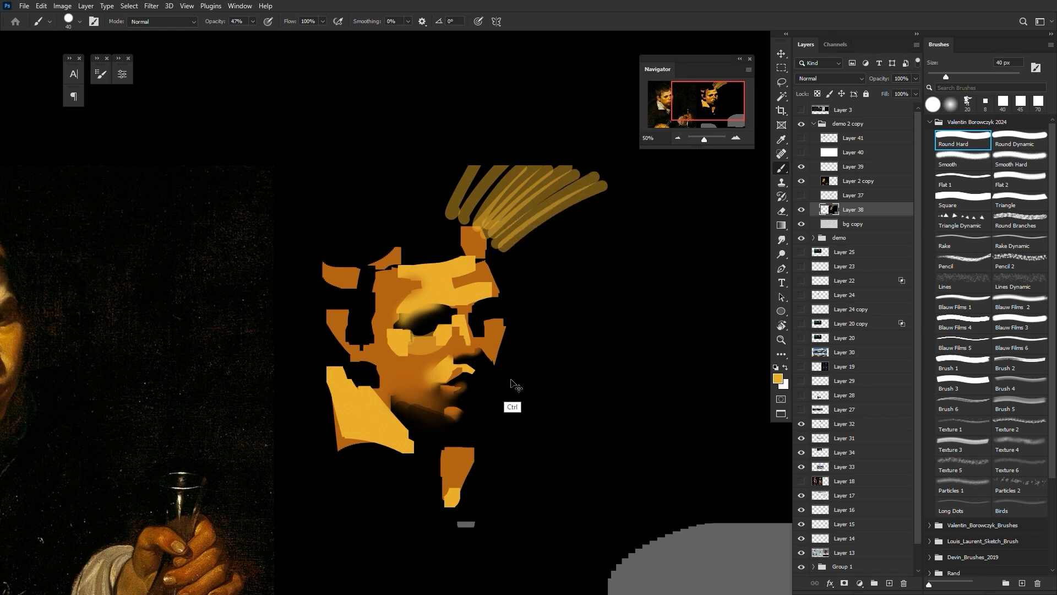
{"action": "key", "text": "ctrl+z"}
{"action": "key", "text": "ctrl+z"}
{"action": "key", "text": "]"}
{"action": "key", "text": "]"}
{"action": "key", "text": "]"}
{"action": "mouse_move", "coordinate": [487, 252]}
{"action": "left_mouse_down"}
{"action": "mouse_move", "coordinate": [619, 177]}
{"action": "mouse_move", "coordinate": [646, 171]}
{"action": "mouse_move", "coordinate": [681, 189]}
{"action": "left_mouse_up"}
{"action": "key", "text": "ctrl+z"}
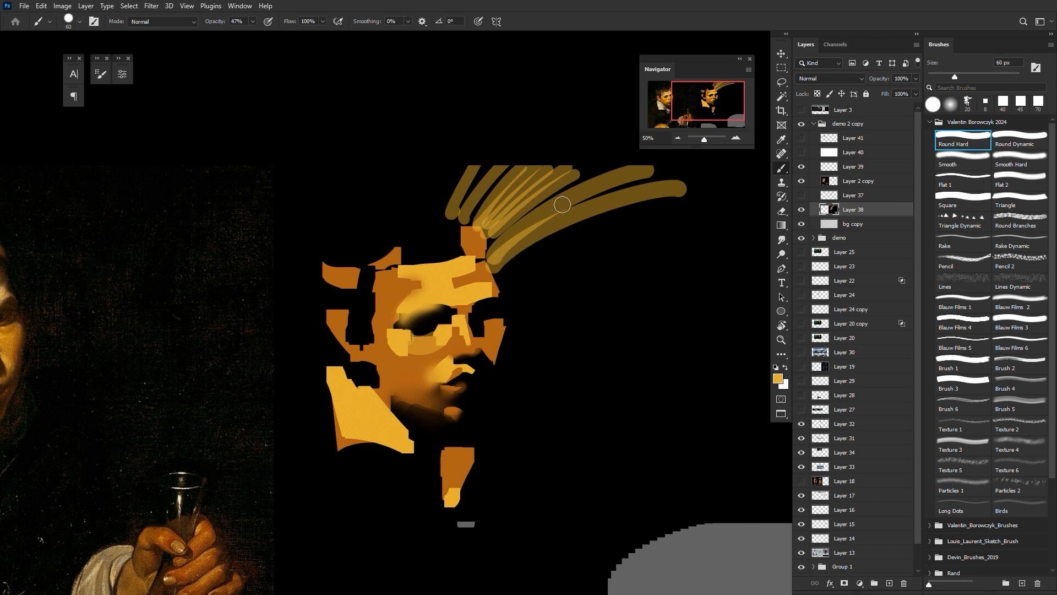
Step: Try thinner strokes over the fan above the head with the brush reduced to 30 px, undoing the unwanted ones
{"action": "key", "text": "["}
{"action": "key", "text": "["}
{"action": "key", "text": "["}
{"action": "left_click_drag", "start_coordinate": [511, 233], "coordinate": [581, 183]}
{"action": "mouse_move", "coordinate": [501, 262]}
{"action": "left_mouse_down"}
{"action": "mouse_move", "coordinate": [554, 224]}
{"action": "mouse_move", "coordinate": [520, 237]}
{"action": "mouse_move", "coordinate": [518, 210]}
{"action": "mouse_move", "coordinate": [585, 225]}
{"action": "left_mouse_up"}
{"action": "key", "text": "ctrl+z"}
{"action": "key", "text": "ctrl+z"}
{"action": "key", "text": "["}
{"action": "left_click_drag", "start_coordinate": [489, 232], "coordinate": [530, 170]}
{"action": "mouse_move", "coordinate": [496, 179]}
{"action": "left_mouse_down"}
{"action": "mouse_move", "coordinate": [503, 202]}
{"action": "mouse_move", "coordinate": [478, 182]}
{"action": "mouse_move", "coordinate": [476, 212]}
{"action": "left_mouse_up"}
{"action": "mouse_move", "coordinate": [457, 175]}
{"action": "left_mouse_down"}
{"action": "mouse_move", "coordinate": [454, 209]}
{"action": "mouse_move", "coordinate": [484, 214]}
{"action": "left_mouse_up"}
{"action": "key", "text": "ctrl+z"}
{"action": "key", "text": "ctrl+z"}
{"action": "key", "text": "ctrl+z"}
{"action": "key", "text": "ctrl+z"}
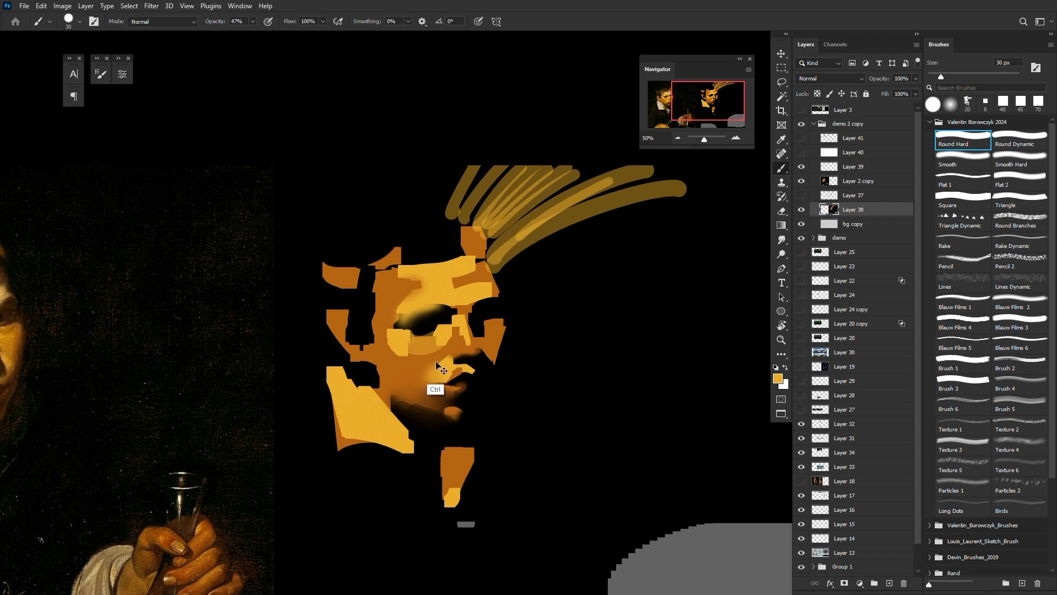
Step: Undo all the remaining test strokes above the head
{"action": "key", "text": "ctrl+z"}
{"action": "key", "text": "ctrl+z"}
{"action": "key", "text": "ctrl+z"}
{"action": "key", "text": "ctrl+z"}
{"action": "key", "text": "ctrl+z"}
{"action": "key", "text": "ctrl+z"}
{"action": "key", "text": "ctrl+z"}
{"action": "key", "text": "ctrl+z"}
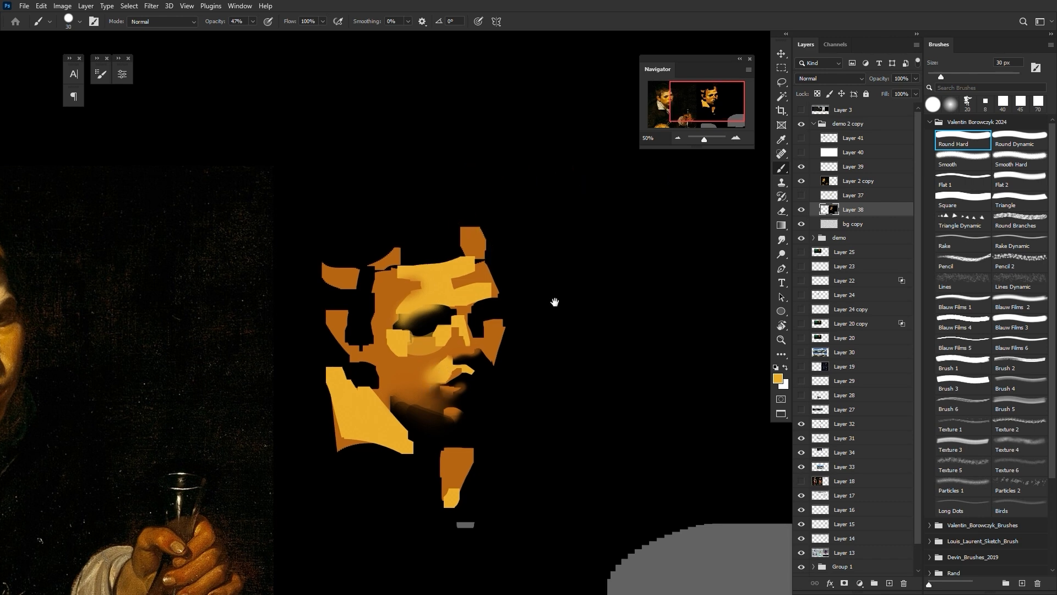
Step: Paint semi-transparent strokes of sampled orange across the side and lower part of the nose at 47% opacity
{"action": "left_click_drag", "start_coordinate": [555, 301], "coordinate": [637, 244]}
{"action": "key", "text": "i"}
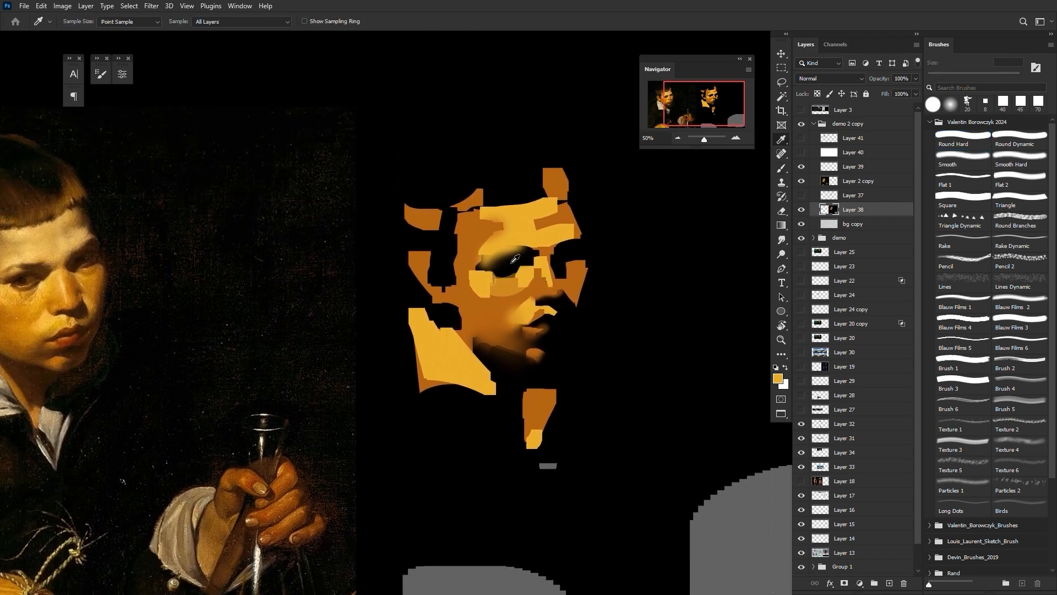
{"action": "left_click", "coordinate": [539, 277]}
{"action": "left_click", "coordinate": [520, 285], "text": "alt"}
{"action": "mouse_move", "coordinate": [551, 273]}
{"action": "left_mouse_down"}
{"action": "mouse_move", "coordinate": [527, 290]}
{"action": "mouse_move", "coordinate": [680, 279]}
{"action": "left_mouse_up"}
{"action": "key", "text": "ctrl+space"}
{"action": "left_click", "coordinate": [578, 331], "text": "alt"}
Step: Draw thin black contour curves wrapping across the nose with the Round Hard brush at 3 px
{"action": "key", "text": "d"}
{"action": "key", "text": "b"}
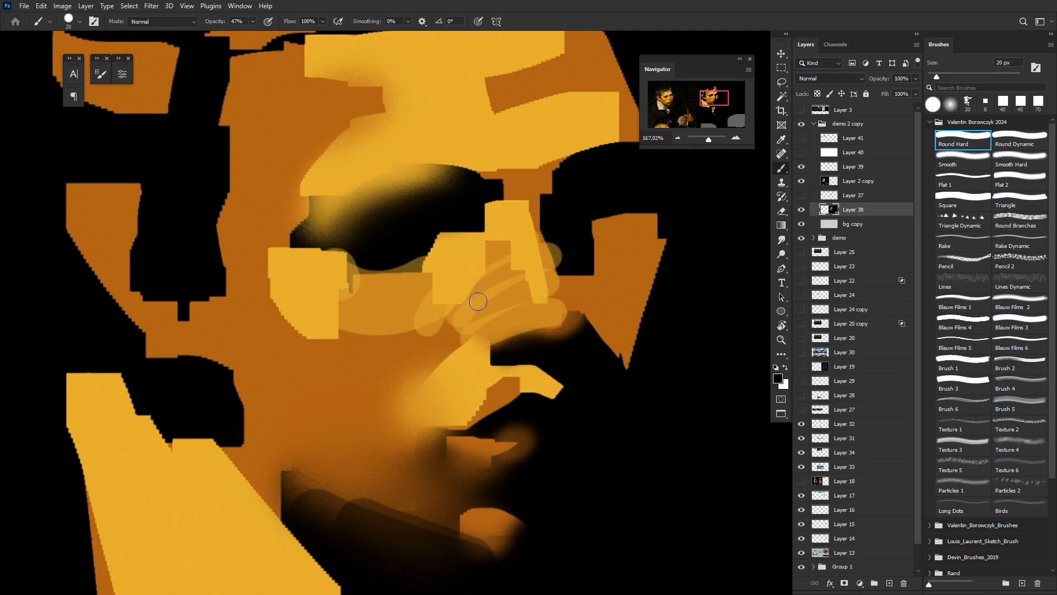
{"action": "mouse_move", "coordinate": [448, 336]}
{"action": "left_mouse_down"}
{"action": "mouse_move", "coordinate": [537, 276]}
{"action": "mouse_move", "coordinate": [559, 288]}
{"action": "left_mouse_up"}
{"action": "mouse_move", "coordinate": [443, 309]}
{"action": "left_mouse_down"}
{"action": "mouse_move", "coordinate": [553, 275]}
{"action": "mouse_move", "coordinate": [542, 266]}
{"action": "left_mouse_up"}
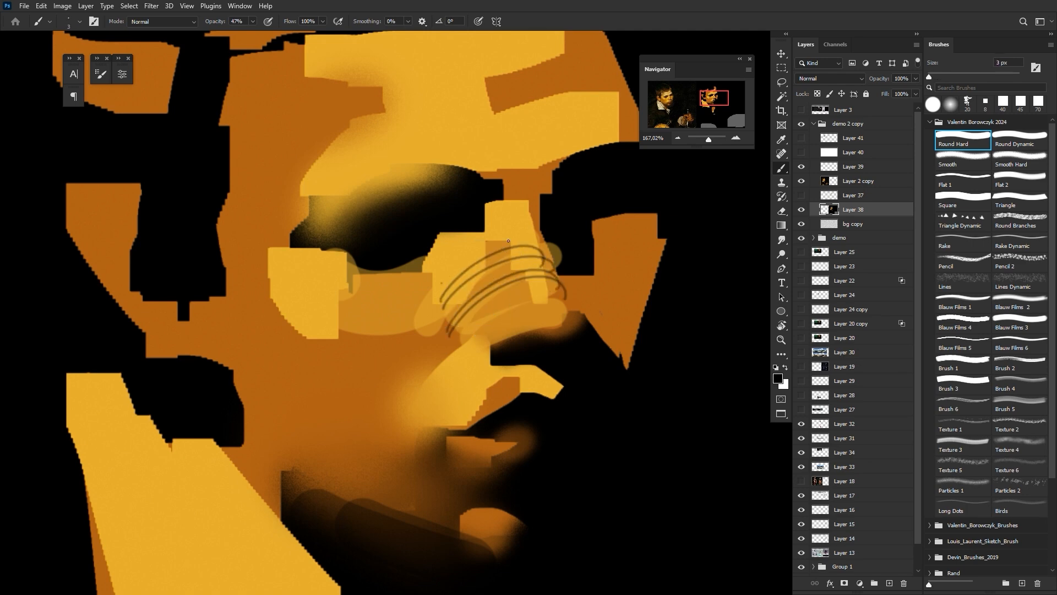
{"action": "left_click_drag", "start_coordinate": [442, 284], "coordinate": [558, 258]}
{"action": "key", "text": "ctrl+minus"}
{"action": "key", "text": "ctrl+minus"}
{"action": "key", "text": "ctrl+minus"}
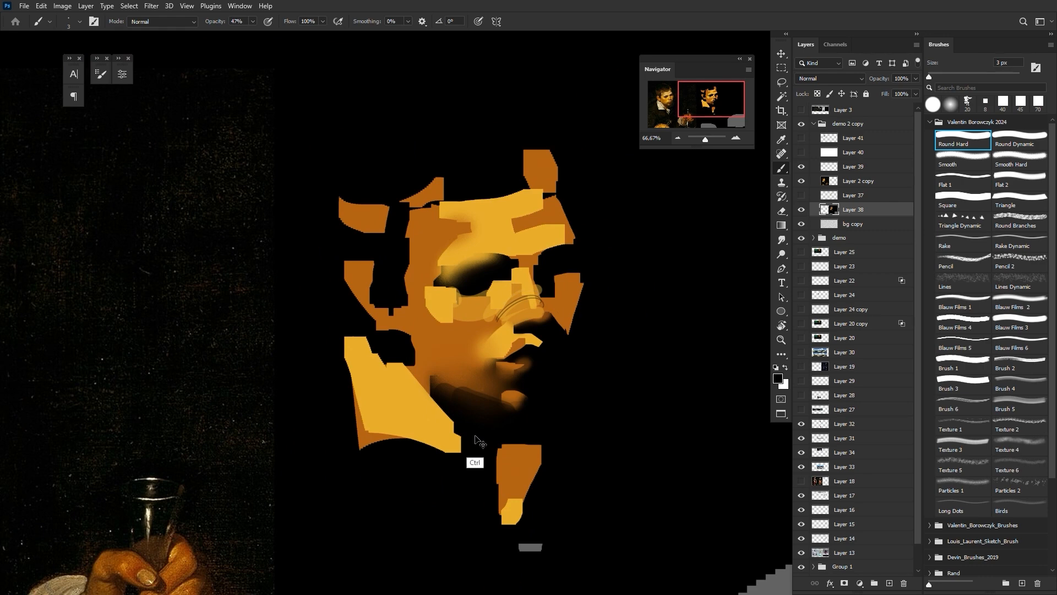
{"action": "key", "text": "ctrl+minus"}
{"action": "key", "text": "ctrl+minus"}
{"action": "key", "text": "ctrl+plus"}
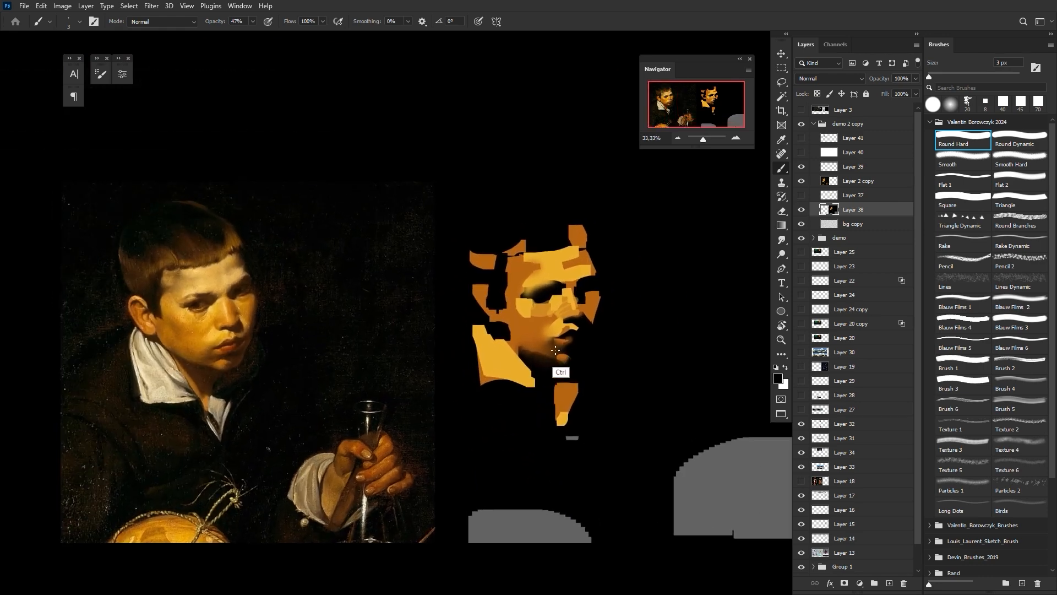
Step: Darken the jaw and outer cheek with sampled dark orange, enlarging the Round Hard brush to 70 px
{"action": "left_click", "coordinate": [538, 332], "text": "alt"}
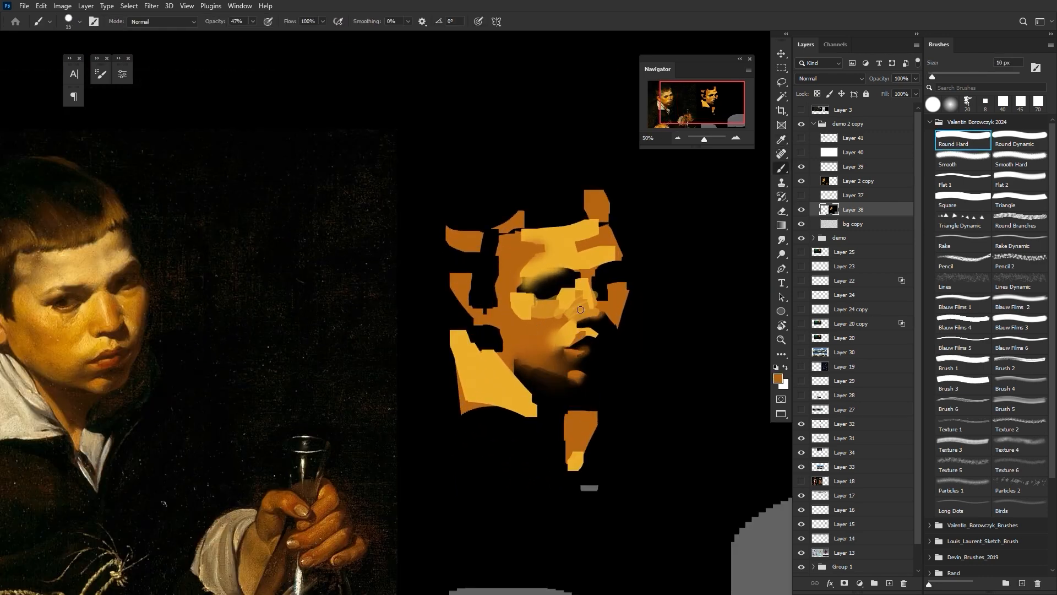
{"action": "key", "text": "bracketright"}
{"action": "key", "text": "bracketright"}
{"action": "key", "text": "bracketright"}
{"action": "mouse_move", "coordinate": [528, 379]}
{"action": "left_mouse_down"}
{"action": "mouse_move", "coordinate": [573, 362]}
{"action": "mouse_move", "coordinate": [557, 373]}
{"action": "left_mouse_up"}
{"action": "key", "text": "bracketright"}
{"action": "key", "text": "bracketright"}
{"action": "key", "text": "bracketright"}
{"action": "left_click", "coordinate": [540, 304]}
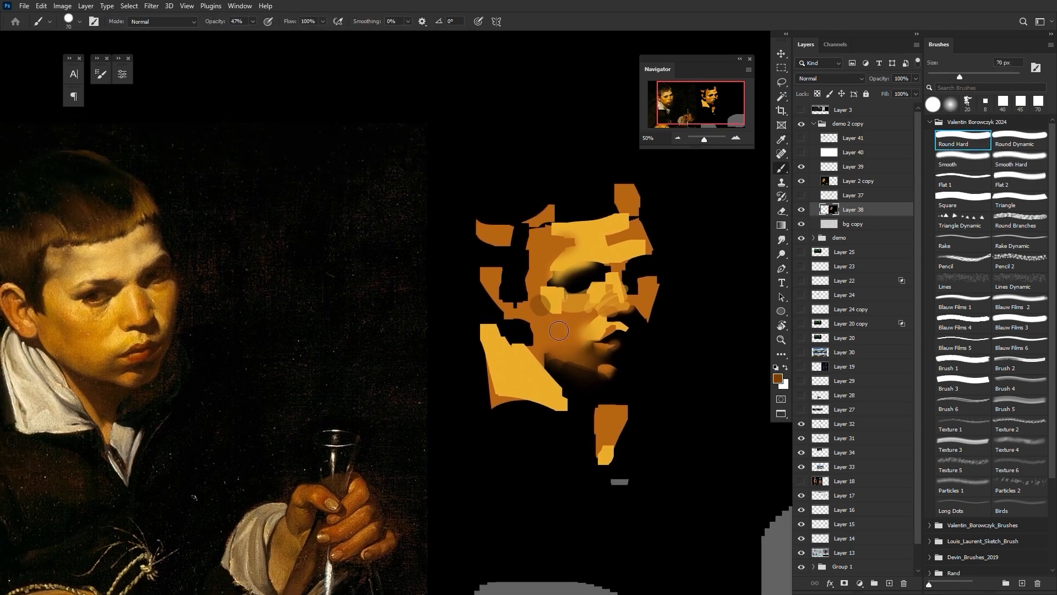
Step: Extend the translucent brown patch on the cheek below the eye with sampled brown and the Round Hard brush around 70 px
{"action": "mouse_move", "coordinate": [558, 331]}
{"action": "left_mouse_down"}
{"action": "mouse_move", "coordinate": [535, 302]}
{"action": "mouse_move", "coordinate": [546, 281]}
{"action": "mouse_move", "coordinate": [556, 327]}
{"action": "mouse_move", "coordinate": [588, 366]}
{"action": "mouse_move", "coordinate": [582, 358]}
{"action": "left_mouse_up"}
{"action": "key", "text": "bracketright"}
{"action": "key", "text": "ctrl+z"}
{"action": "key", "text": "bracketright"}
{"action": "left_click", "coordinate": [598, 359], "text": "alt"}
{"action": "key", "text": "bracketleft"}
{"action": "key", "text": "ctrl+z"}
{"action": "key", "text": "bracketleft"}
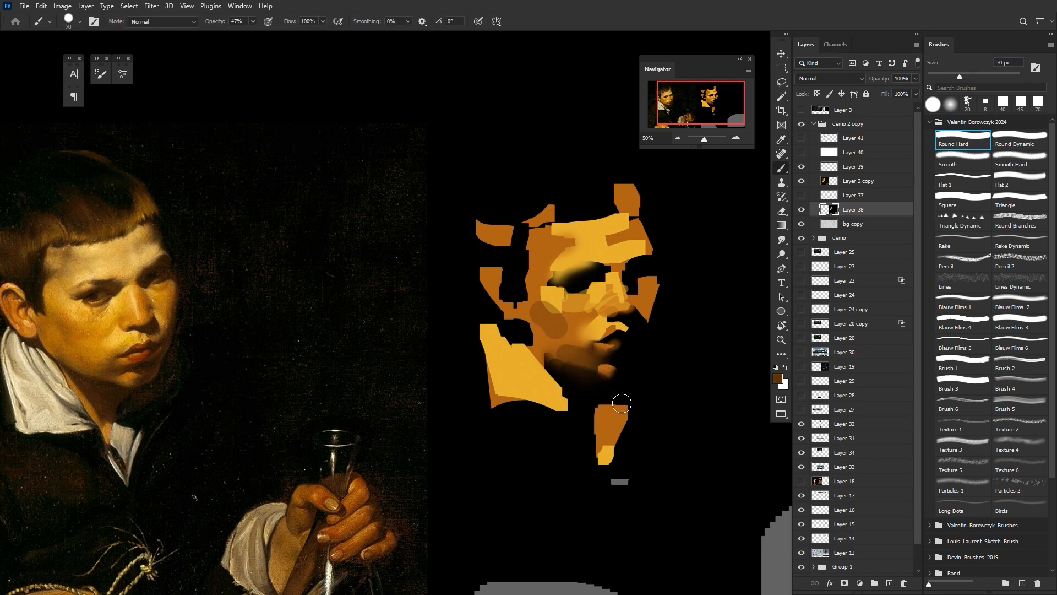
Step: Set the foreground colour to the pale cream f0d395, derived from the collar's orange
{"action": "left_click", "coordinate": [778, 379]}
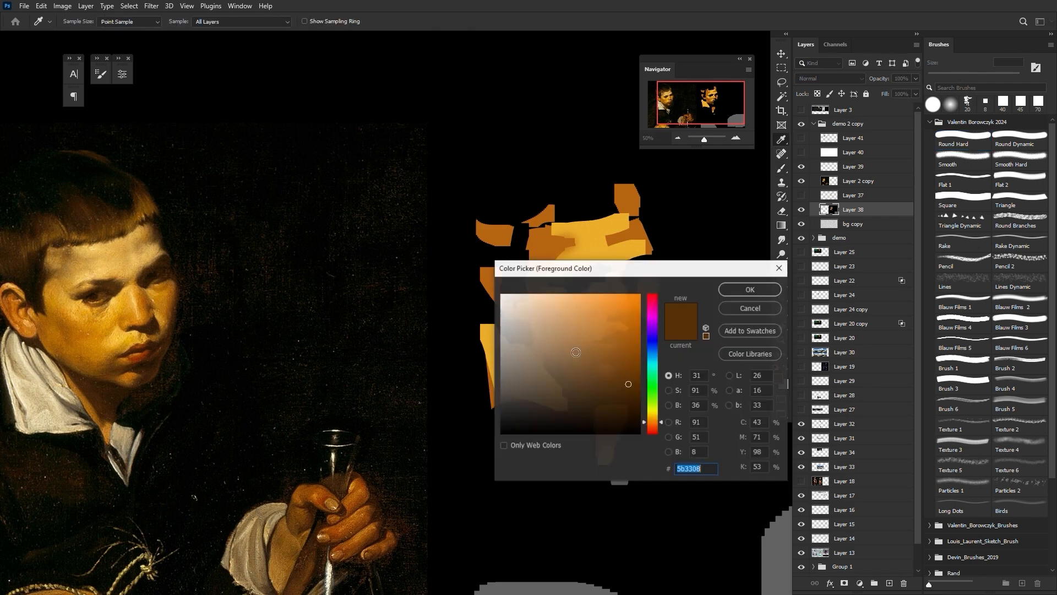
{"action": "left_click_drag", "start_coordinate": [638, 274], "coordinate": [767, 251]}
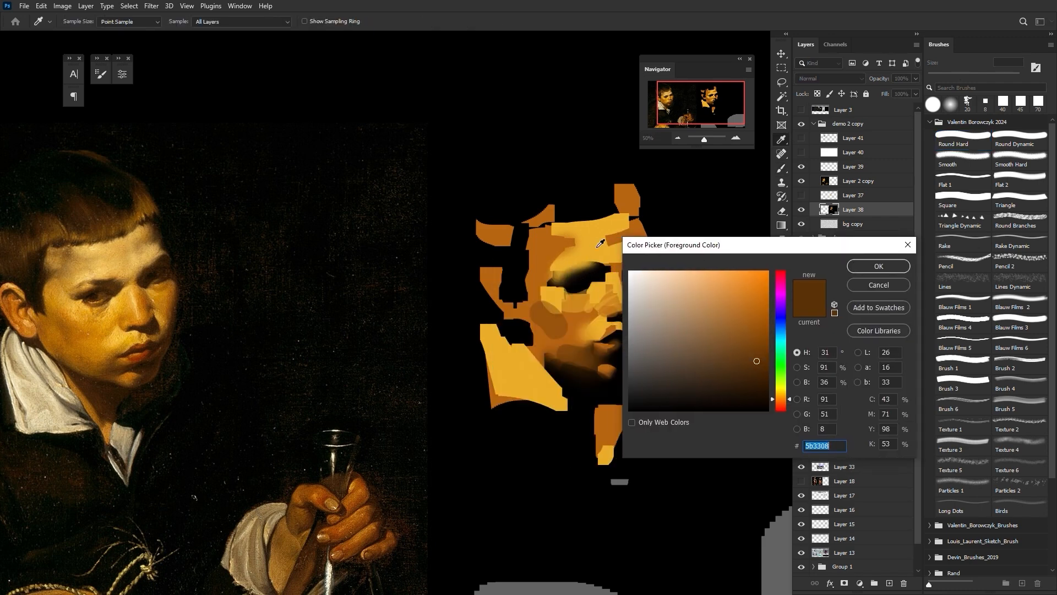
{"action": "left_click", "coordinate": [533, 367]}
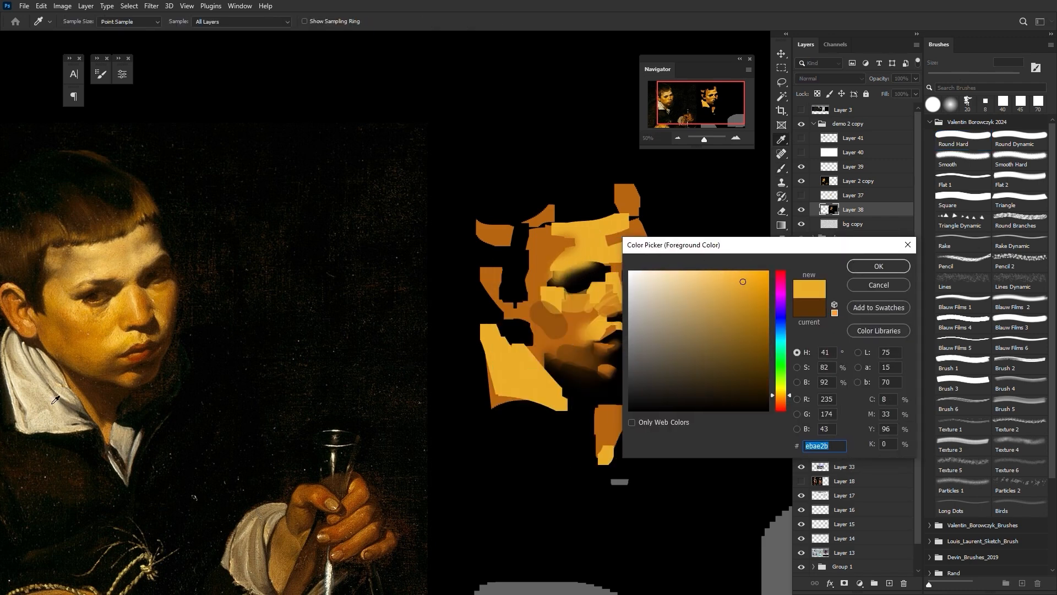
{"action": "left_click_drag", "start_coordinate": [694, 313], "coordinate": [683, 280]}
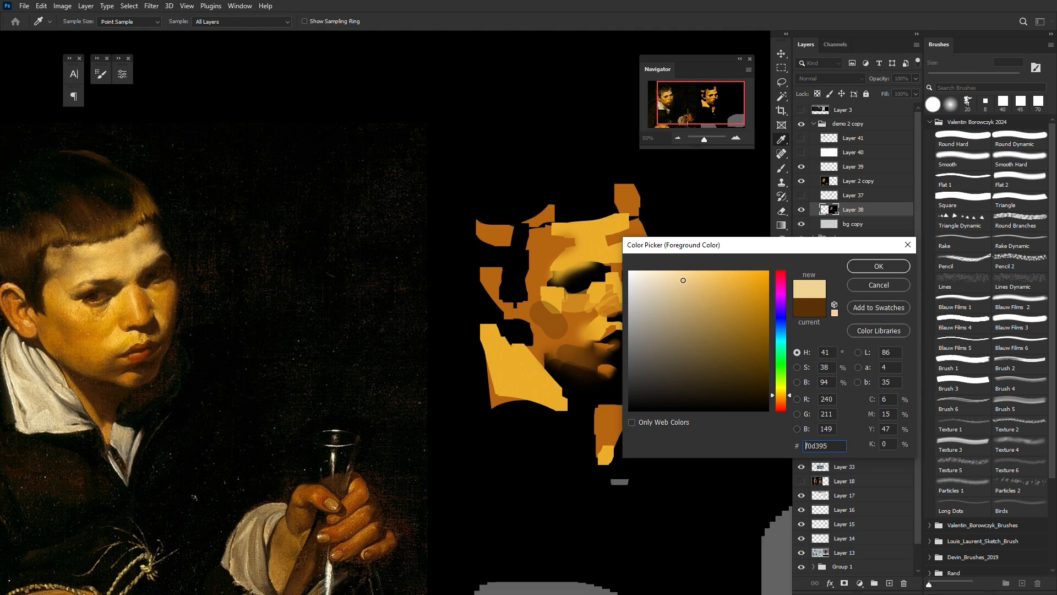
{"action": "left_click", "coordinate": [877, 267]}
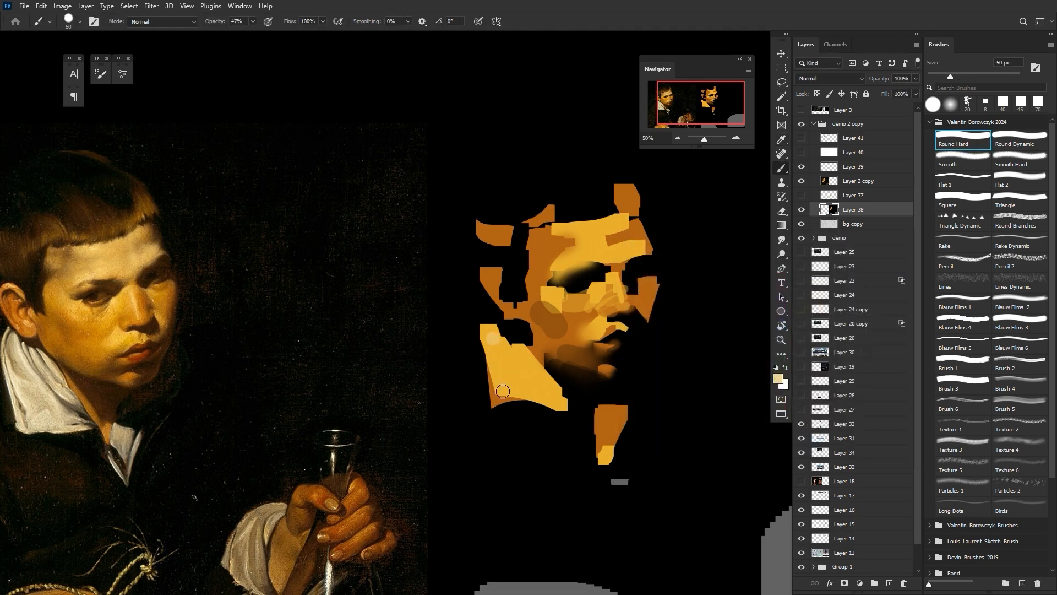
Step: Select the light orange areas with the Magic Wand, repaint the collar and lower shirt scrap in cream, and deselect
{"action": "left_click_drag", "start_coordinate": [494, 338], "coordinate": [504, 398]}
{"action": "key", "text": "ctrl+z"}
{"action": "key", "text": "w"}
{"action": "left_click", "coordinate": [510, 371]}
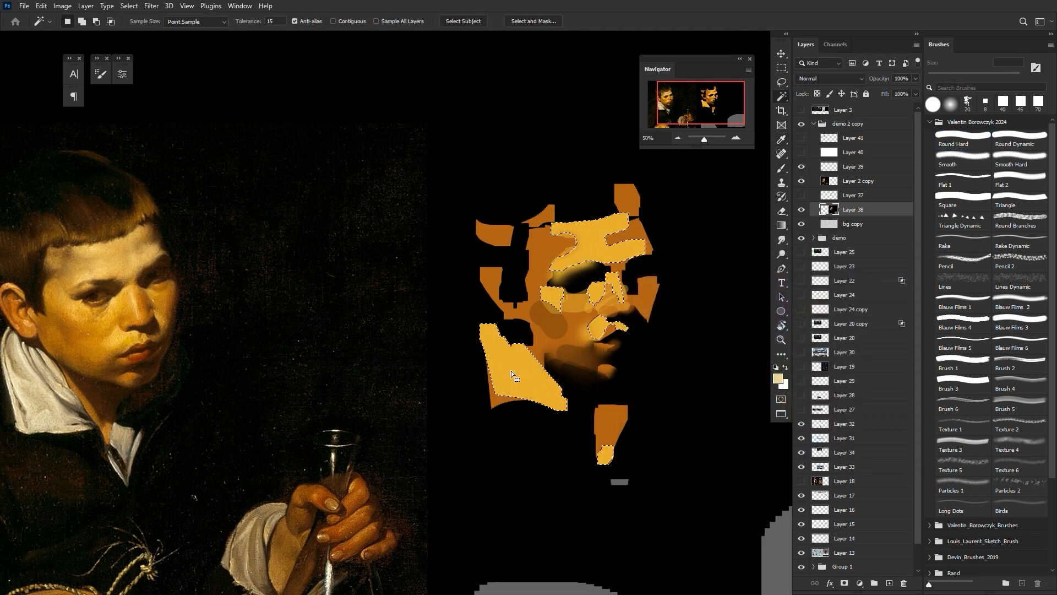
{"action": "key", "text": "b"}
{"action": "key", "text": "]"}
{"action": "mouse_move", "coordinate": [485, 332]}
{"action": "left_mouse_down"}
{"action": "mouse_move", "coordinate": [499, 385]}
{"action": "mouse_move", "coordinate": [530, 388]}
{"action": "mouse_move", "coordinate": [505, 380]}
{"action": "mouse_move", "coordinate": [470, 314]}
{"action": "mouse_move", "coordinate": [531, 495]}
{"action": "mouse_move", "coordinate": [620, 443]}
{"action": "mouse_move", "coordinate": [590, 448]}
{"action": "mouse_move", "coordinate": [605, 473]}
{"action": "left_mouse_up"}
{"action": "key", "text": "]"}
{"action": "key", "text": "]"}
{"action": "key", "text": "ctrl+d"}
Step: Try to paint a dark eyebrow above the eye socket with sampled black and a small Round Hard brush at 47% opacity
{"action": "key", "text": "i"}
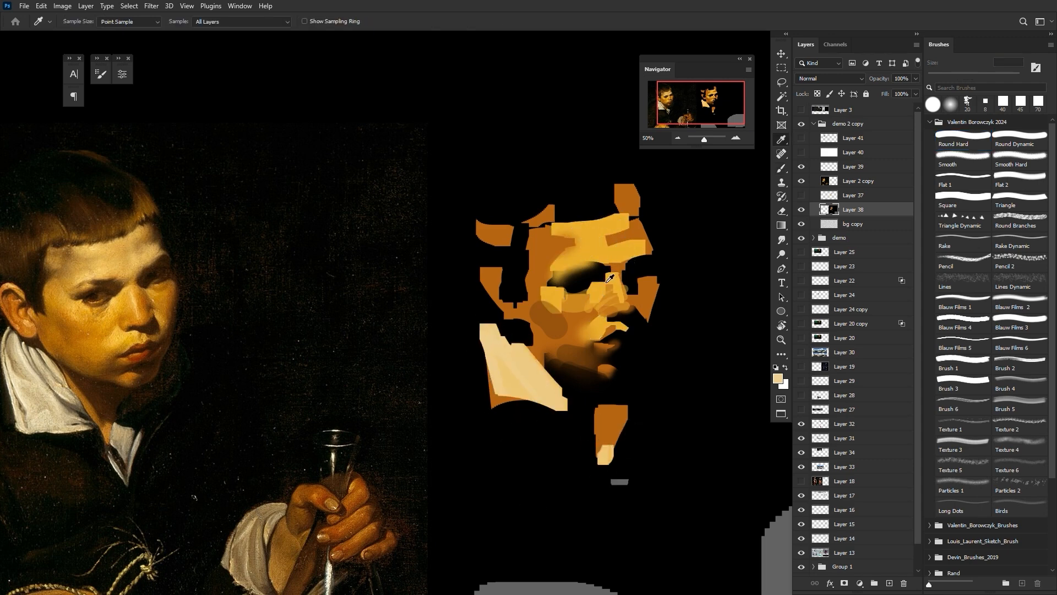
{"action": "left_click", "coordinate": [602, 266]}
{"action": "key", "text": "b"}
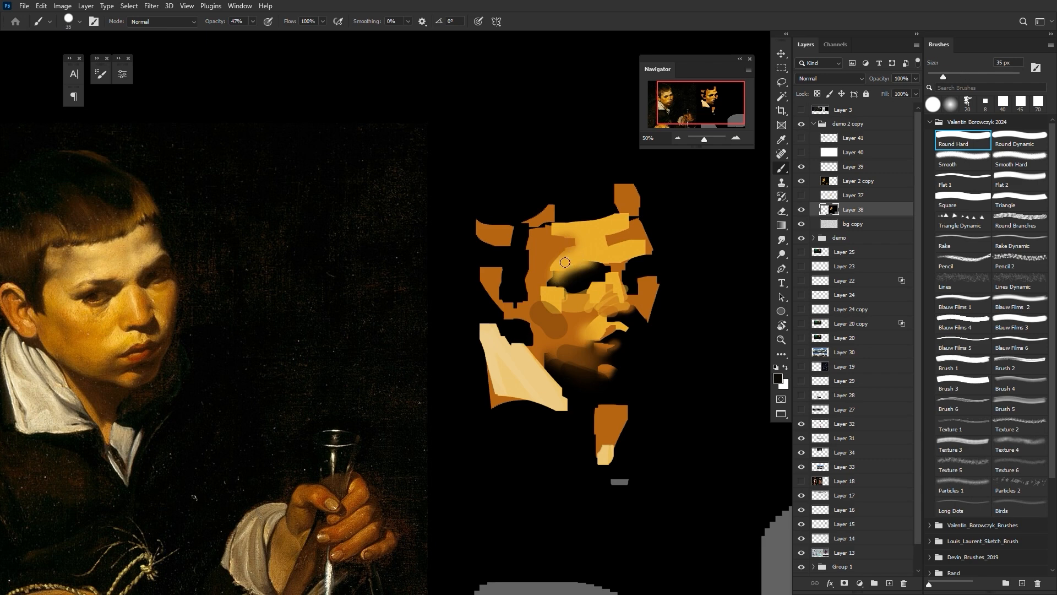
{"action": "key", "text": "ctrl+z"}
{"action": "left_click_drag", "start_coordinate": [559, 271], "coordinate": [592, 267]}
{"action": "key", "text": "ctrl+z"}
{"action": "key", "text": "ctrl+z"}
{"action": "key", "text": "ctrl+z"}
{"action": "key", "text": "ctrl+z"}
{"action": "key", "text": "bracketleft"}
{"action": "left_click_drag", "start_coordinate": [573, 263], "coordinate": [597, 266]}
{"action": "left_click", "coordinate": [618, 269], "text": "alt"}
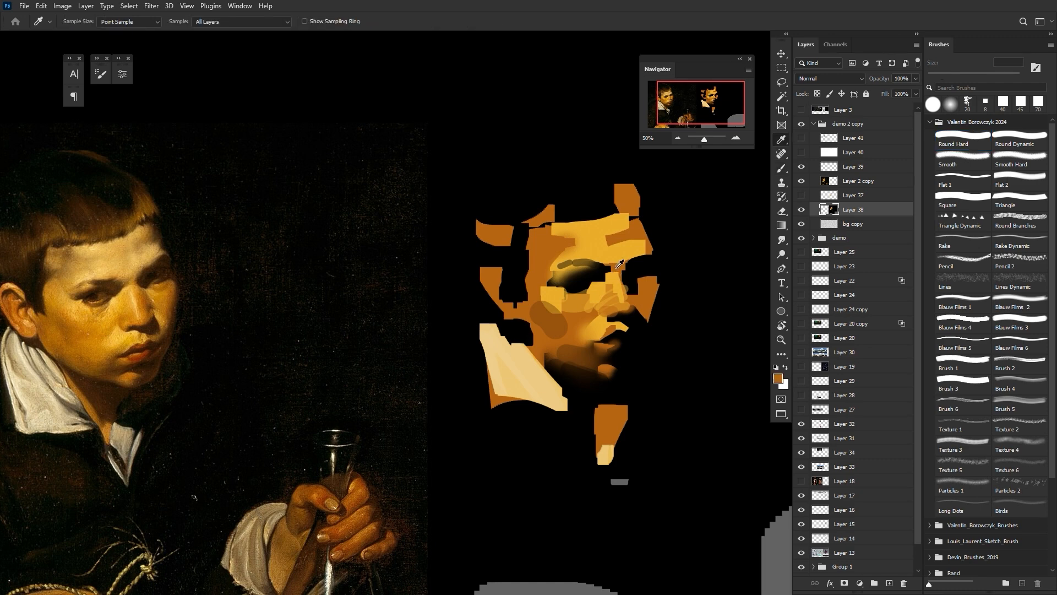
Step: Undo the eyebrow strokes and soften the shadow beside the nose bridge with the 60 px Smooth brush at 100% opacity
{"action": "left_click", "coordinate": [938, 164]}
{"action": "key", "text": "ctrl+z"}
{"action": "key", "text": "ctrl+z"}
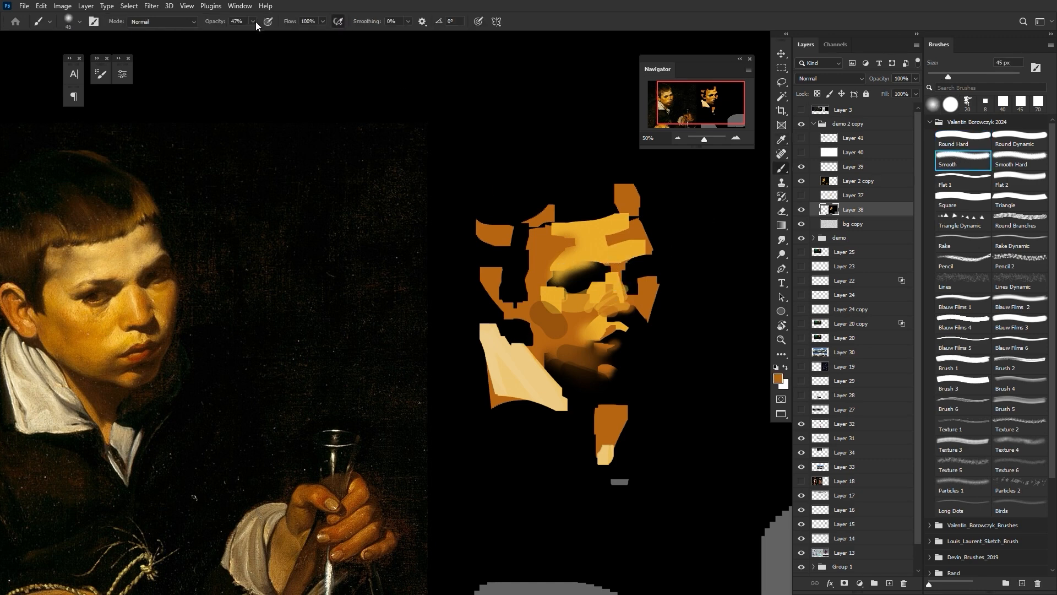
{"action": "left_click_drag", "start_coordinate": [256, 22], "coordinate": [281, 34]}
{"action": "key", "text": "bracketright"}
{"action": "key", "text": "bracketright"}
{"action": "key", "text": "alt"}
{"action": "left_click", "coordinate": [584, 279], "text": "alt"}
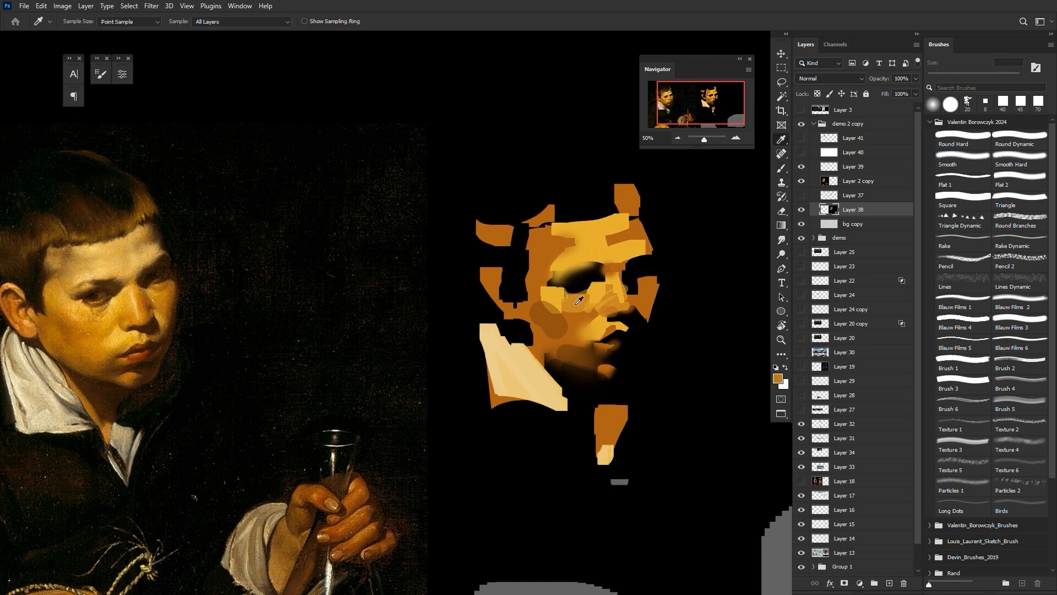
Step: Paint a small eye inside the dark socket with sampled orange tones, using a 10 px Round Hard brush at 48% opacity
{"action": "left_click", "coordinate": [963, 137]}
{"action": "left_click", "coordinate": [253, 21]}
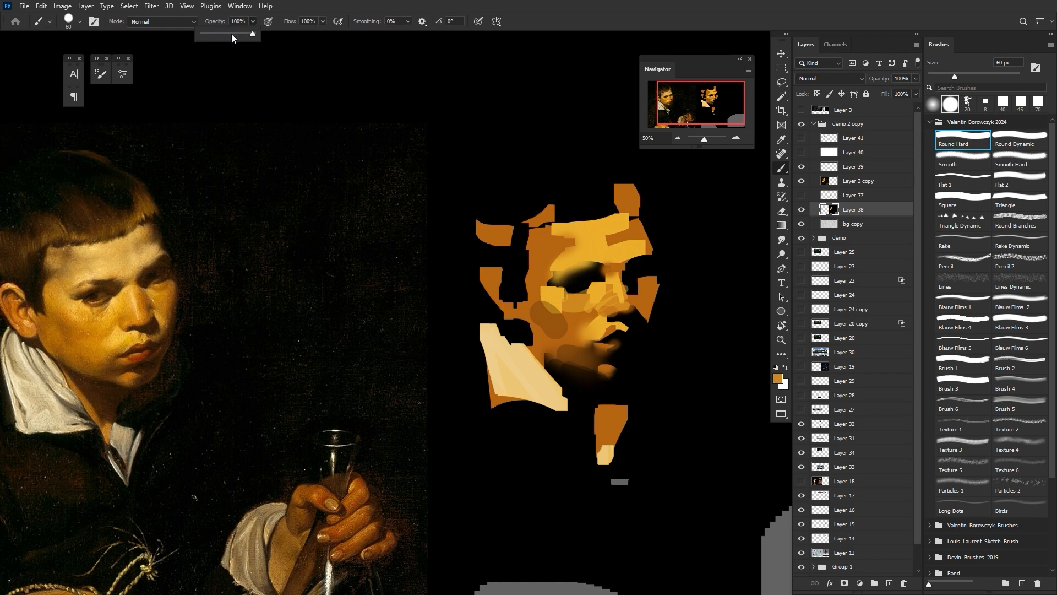
{"action": "key", "text": "bracketleft"}
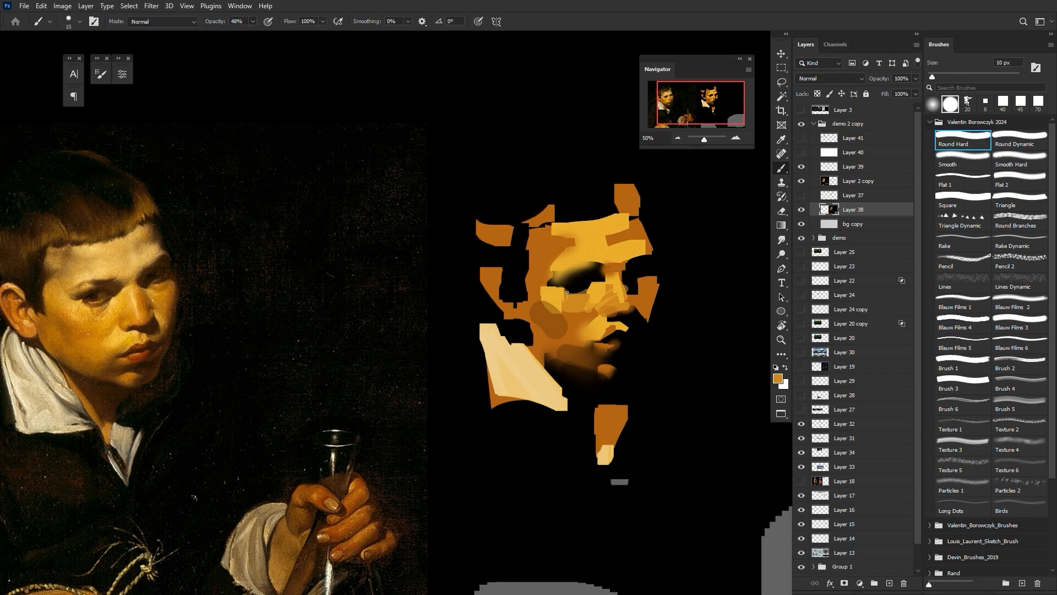
{"action": "left_click_drag", "start_coordinate": [575, 288], "coordinate": [584, 294]}
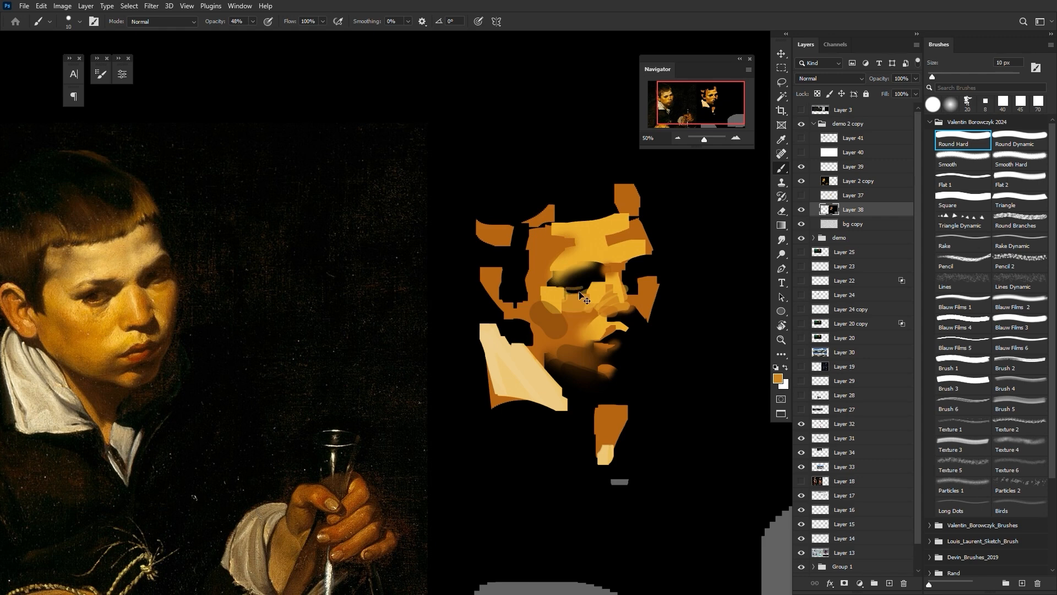
{"action": "key", "text": "bracketright"}
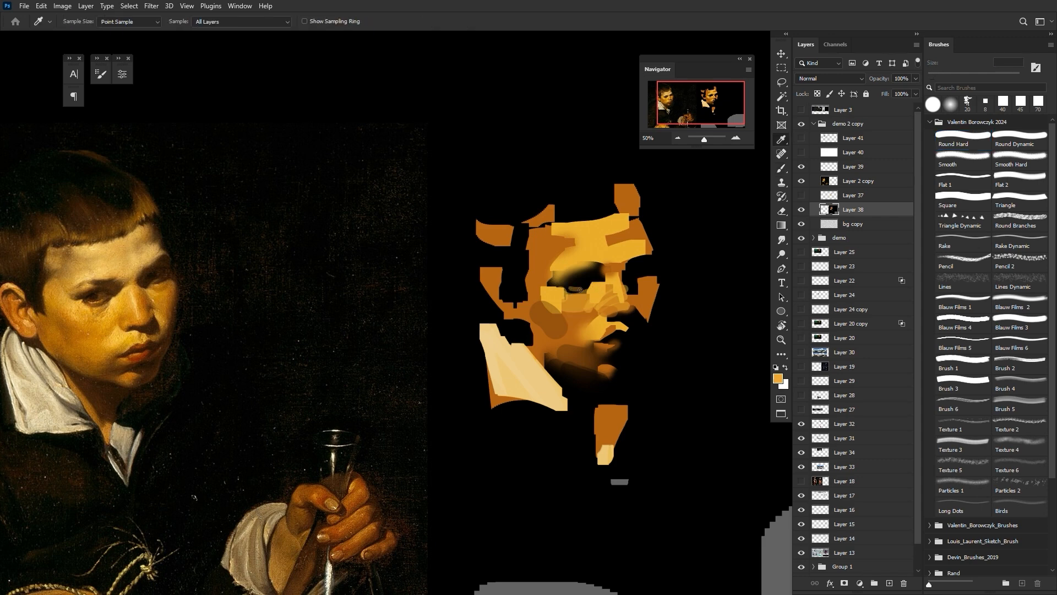
{"action": "key", "text": "bracketleft"}
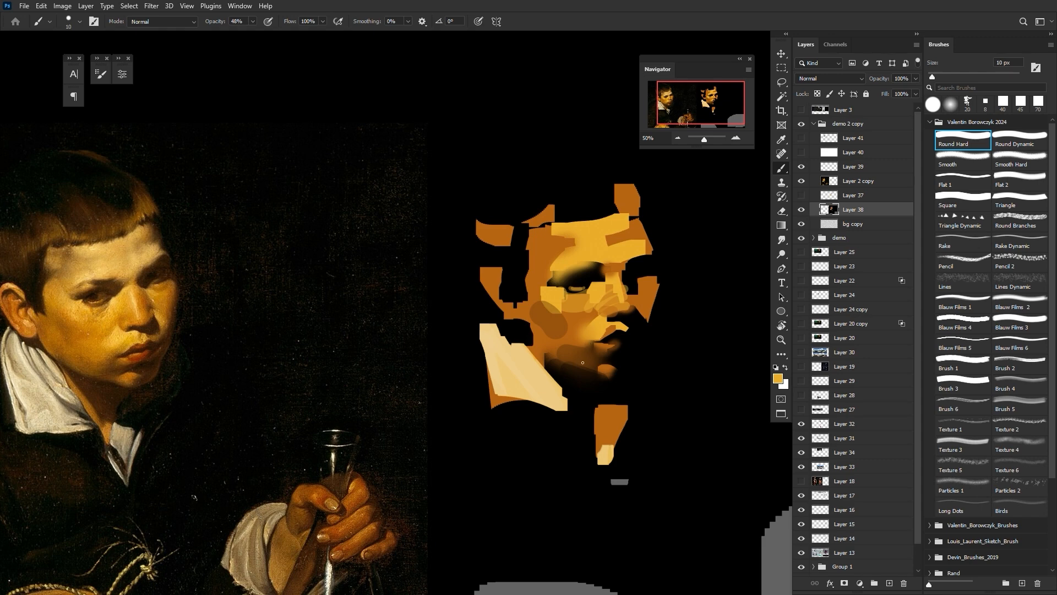
Step: Extend the far cheek beside the nose with translucent strokes of sampled orange, using the Round Hard brush at 48% opacity
{"action": "left_click", "coordinate": [620, 333], "text": "alt"}
{"action": "left_click", "coordinate": [632, 313], "text": "alt"}
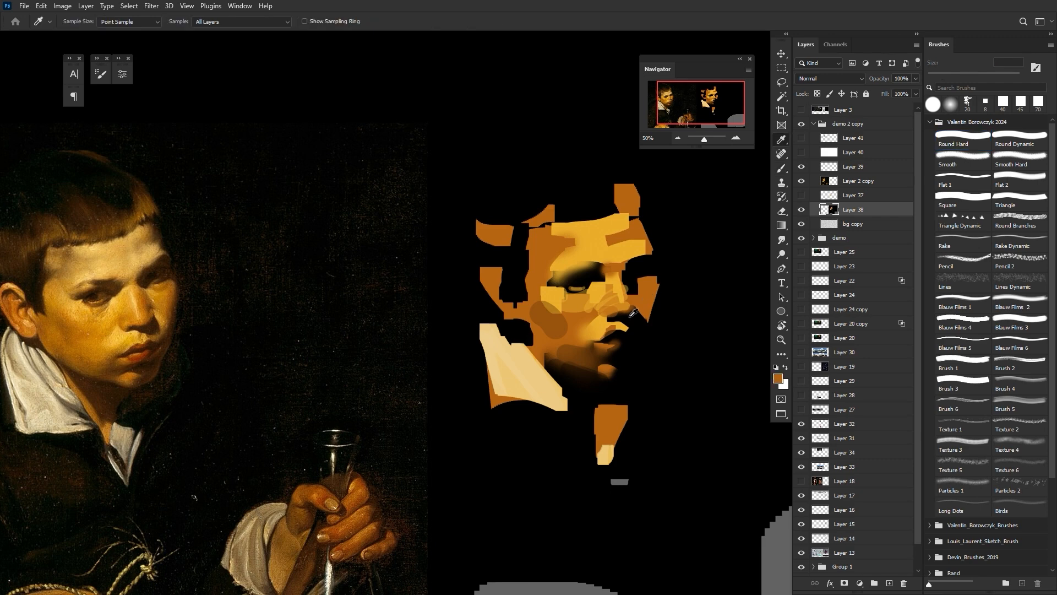
{"action": "left_click", "coordinate": [637, 316], "text": "alt"}
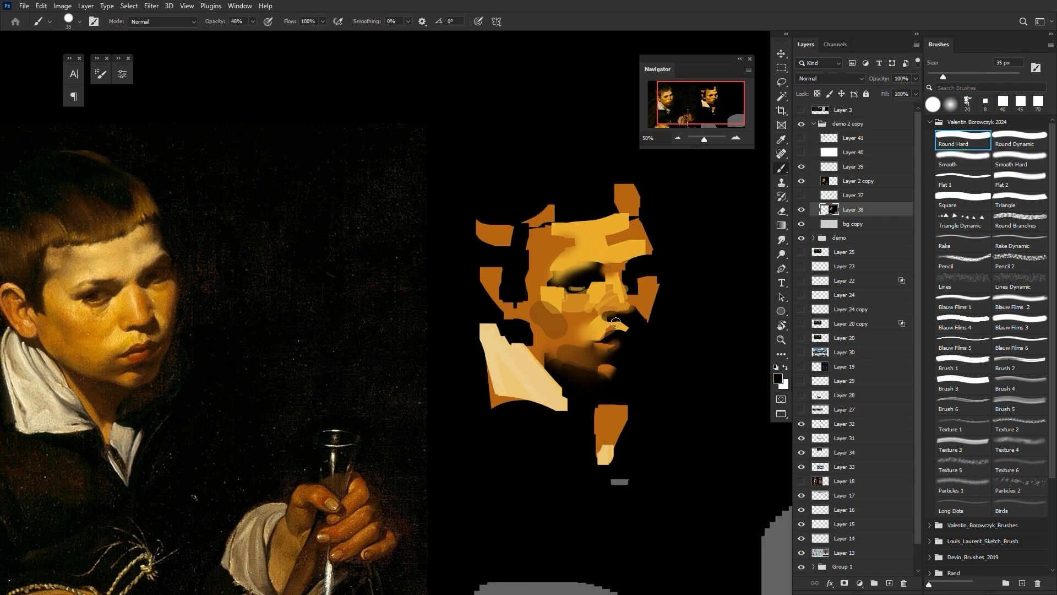
{"action": "left_click", "coordinate": [635, 304], "text": "alt"}
{"action": "left_click", "coordinate": [640, 318], "text": "alt"}
{"action": "left_click_drag", "start_coordinate": [637, 307], "coordinate": [645, 326]}
{"action": "left_click", "coordinate": [628, 336], "text": "alt"}
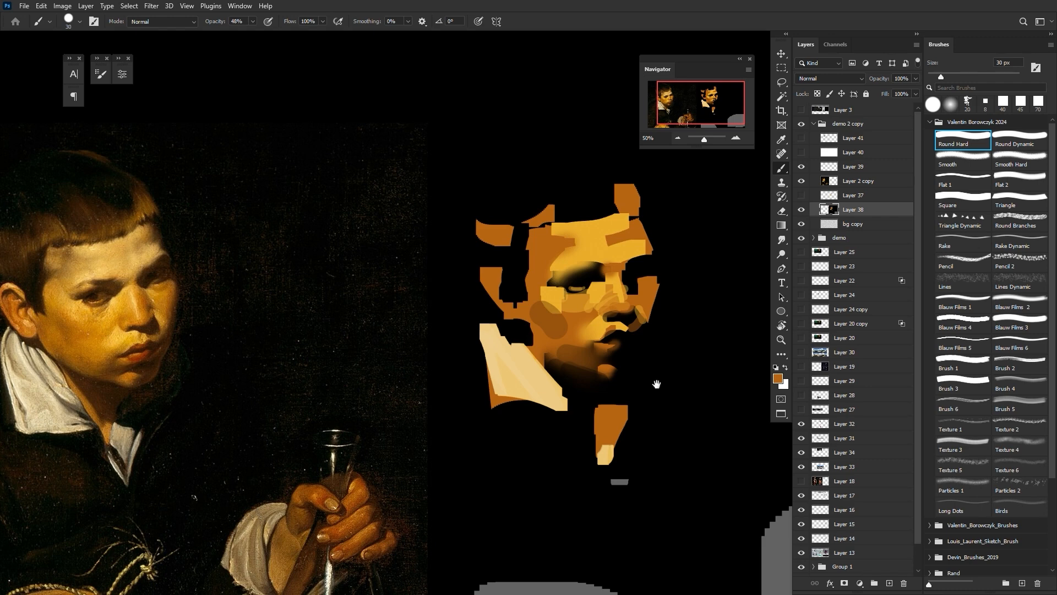
Step: Soften the lower edge of the far cheek with sampled black, using a 50 px Smooth brush at 100% opacity
{"action": "key", "text": "i"}
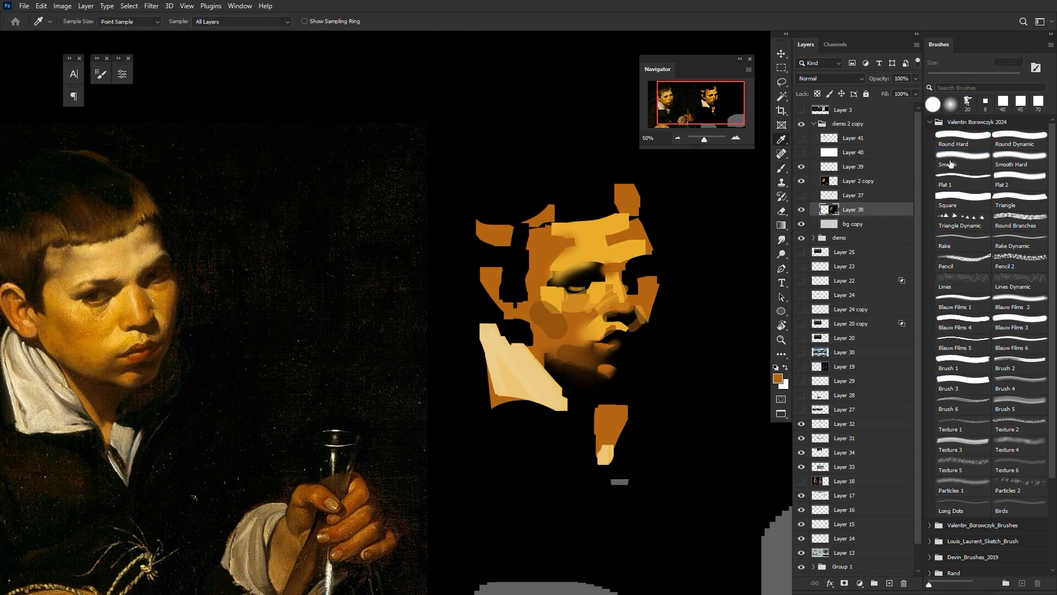
{"action": "key", "text": "z"}
{"action": "left_click", "coordinate": [672, 330]}
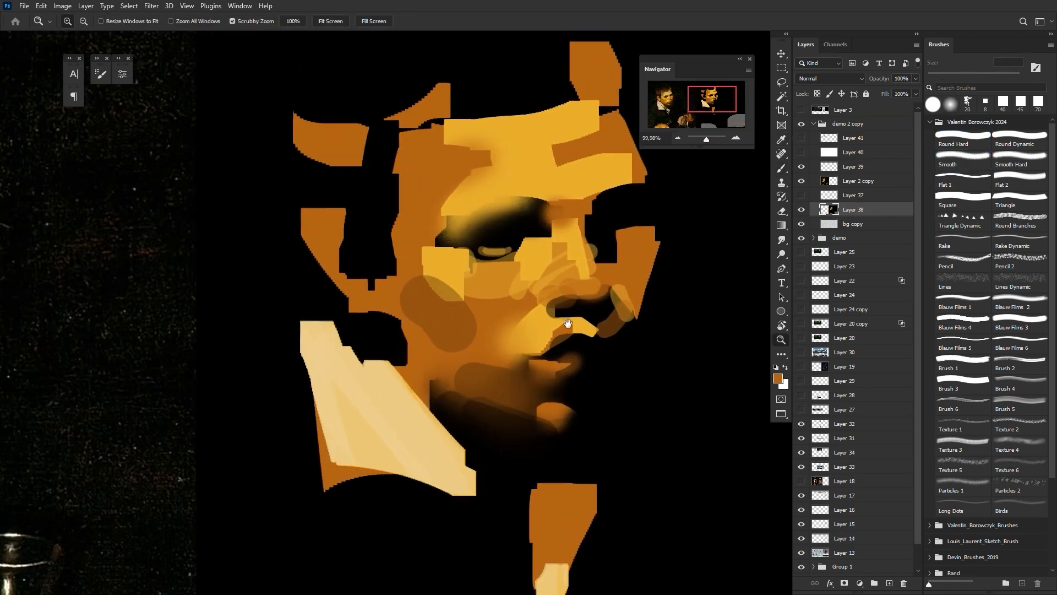
{"action": "left_click_drag", "start_coordinate": [568, 323], "coordinate": [729, 338]}
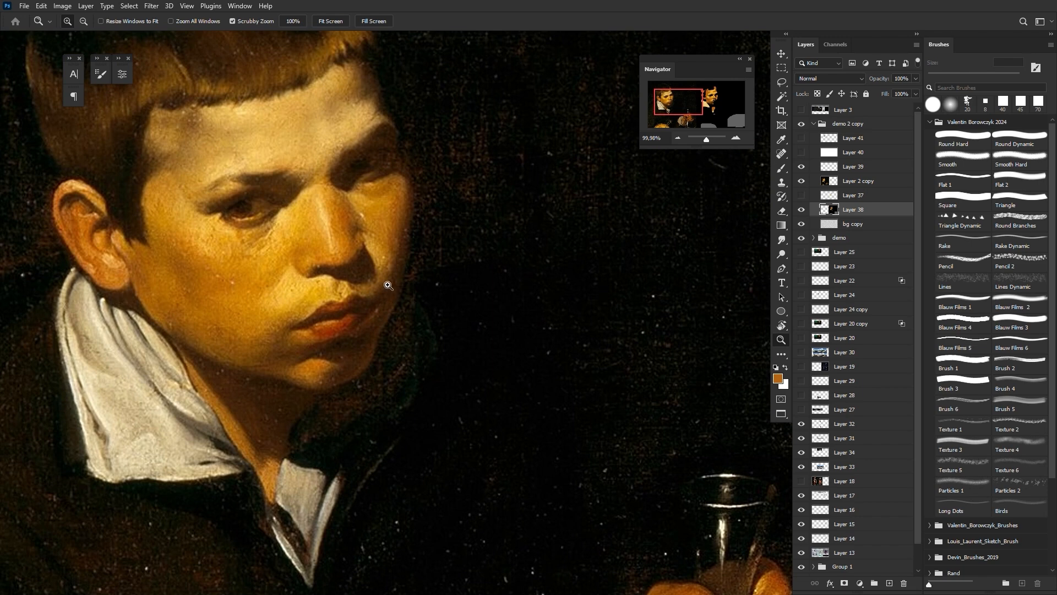
{"action": "left_click_drag", "start_coordinate": [601, 296], "coordinate": [267, 334]}
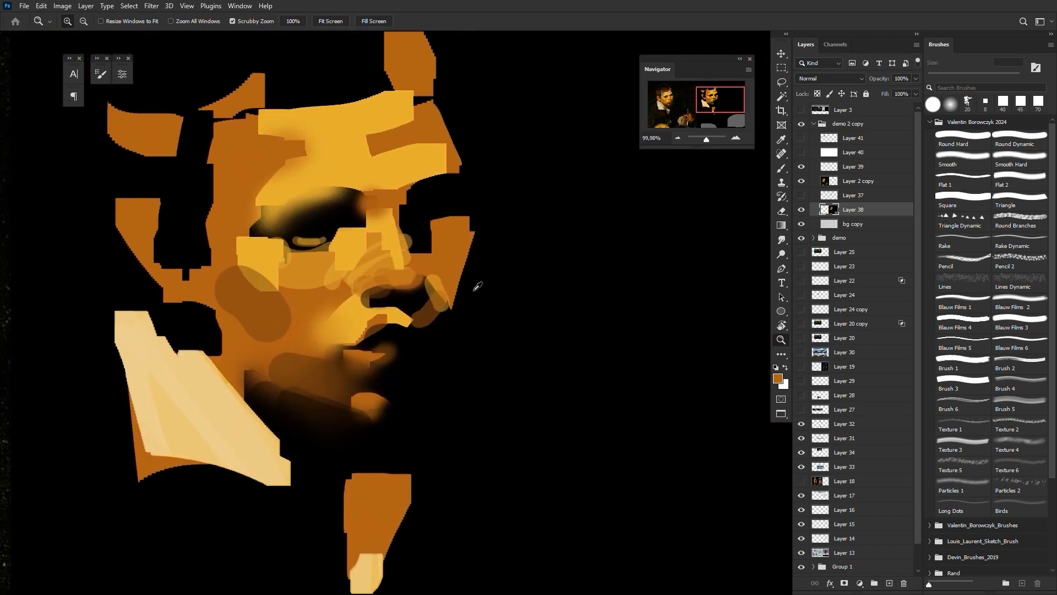
{"action": "key", "text": "i"}
{"action": "key", "text": "b"}
{"action": "left_click", "coordinate": [252, 21]}
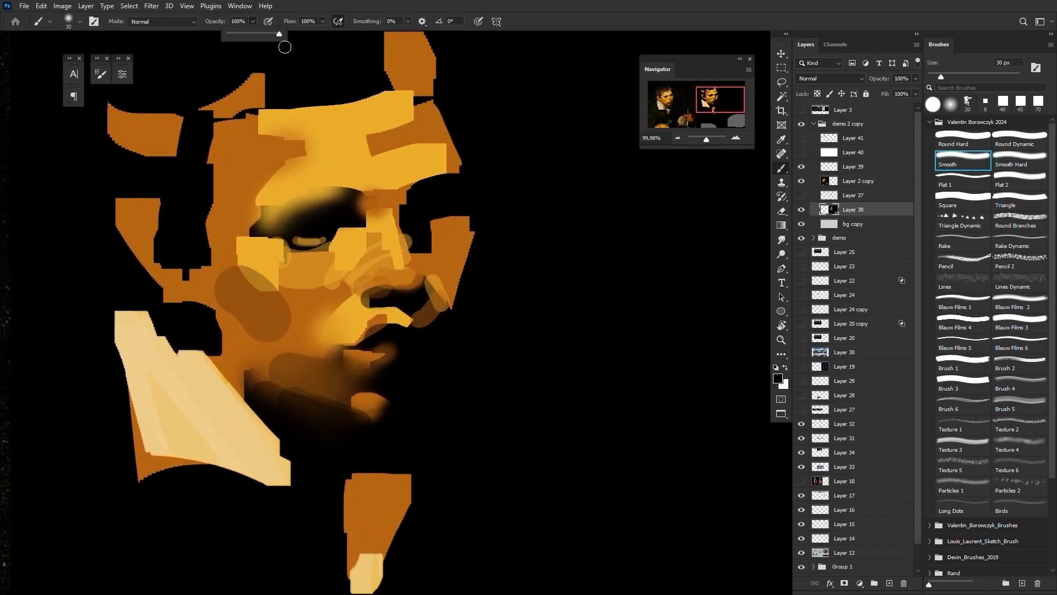
{"action": "key", "text": "bracketright"}
{"action": "key", "text": "bracketright"}
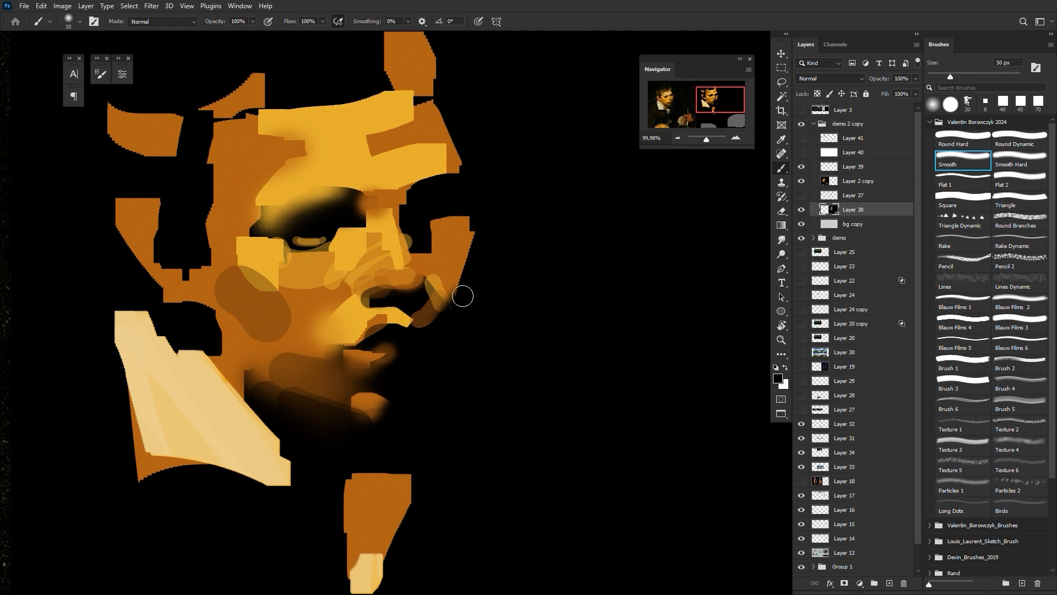
{"action": "left_click_drag", "start_coordinate": [510, 323], "coordinate": [564, 386]}
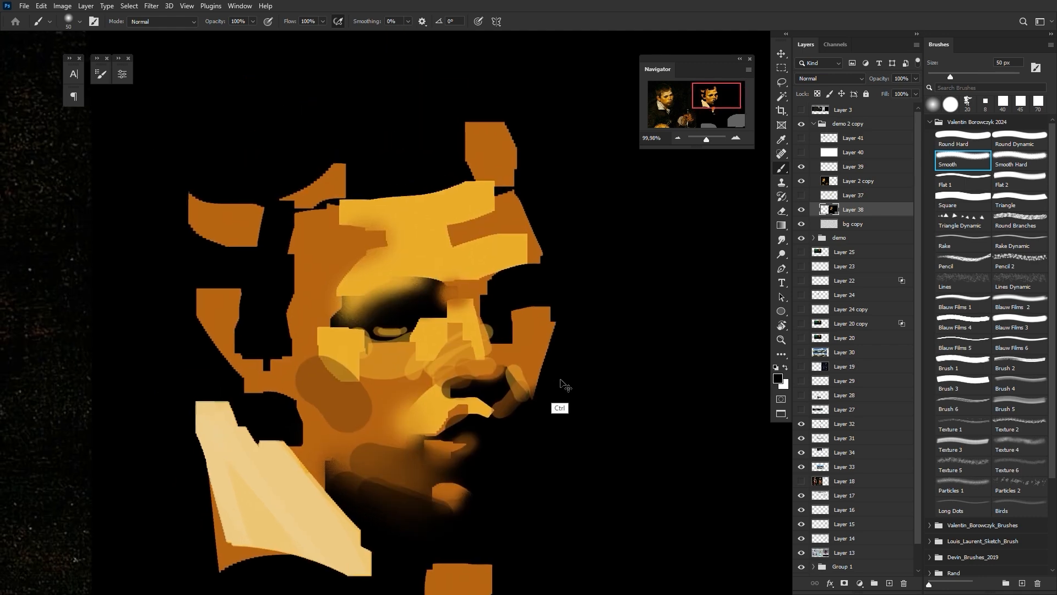
Step: Trim the light shape inside the eye socket with black, using a 20 px Round Hard brush at 100% opacity
{"action": "key", "text": "ctrl+minus"}
{"action": "key", "text": "ctrl+minus"}
{"action": "key", "text": "ctrl+minus"}
{"action": "key", "text": "ctrl+plus"}
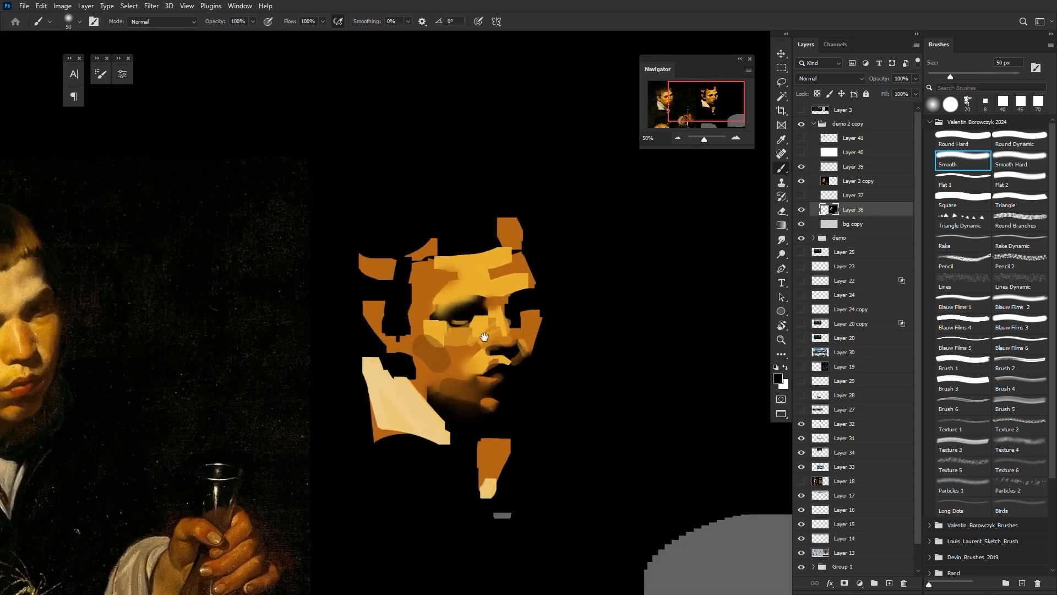
{"action": "left_click_drag", "start_coordinate": [484, 337], "coordinate": [545, 298]}
{"action": "key", "text": "i"}
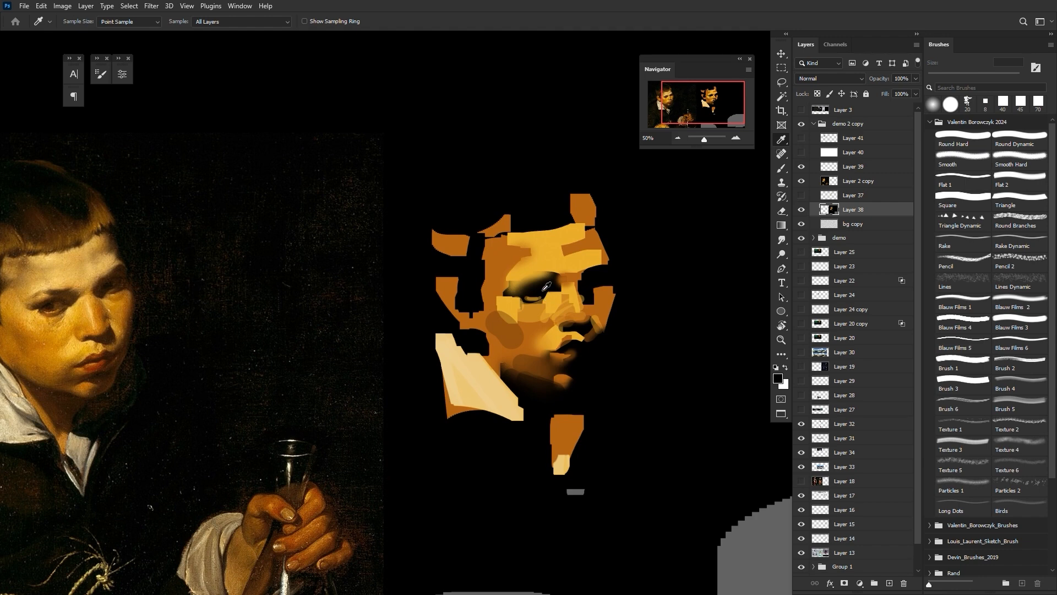
{"action": "key", "text": "b"}
{"action": "left_click", "coordinate": [940, 142]}
{"action": "scroll", "coordinate": [542, 302], "scroll_direction": "up", "scroll_amount": 1}
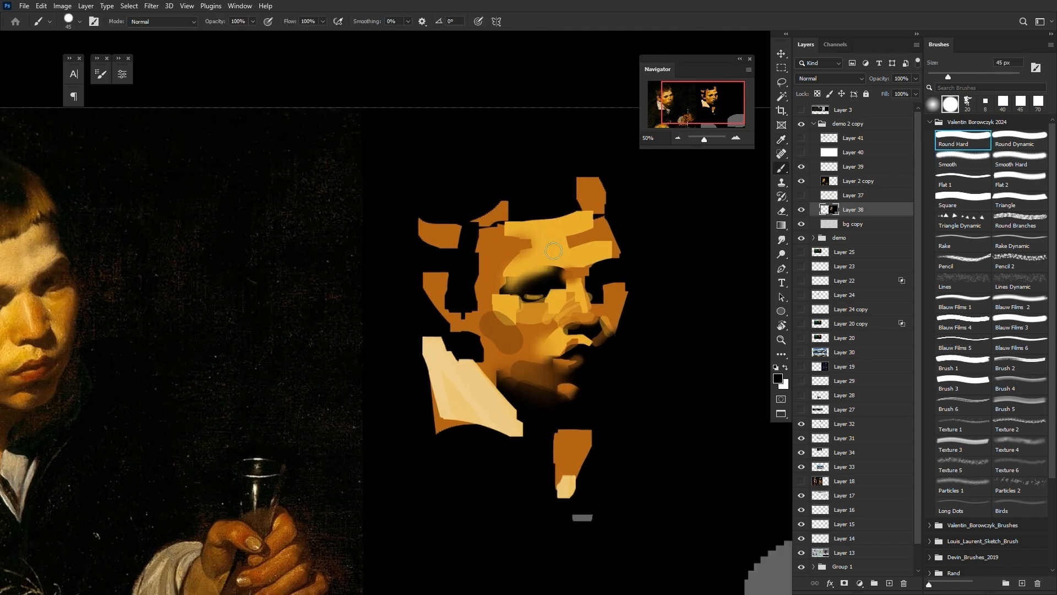
{"action": "key", "text": "bracketright"}
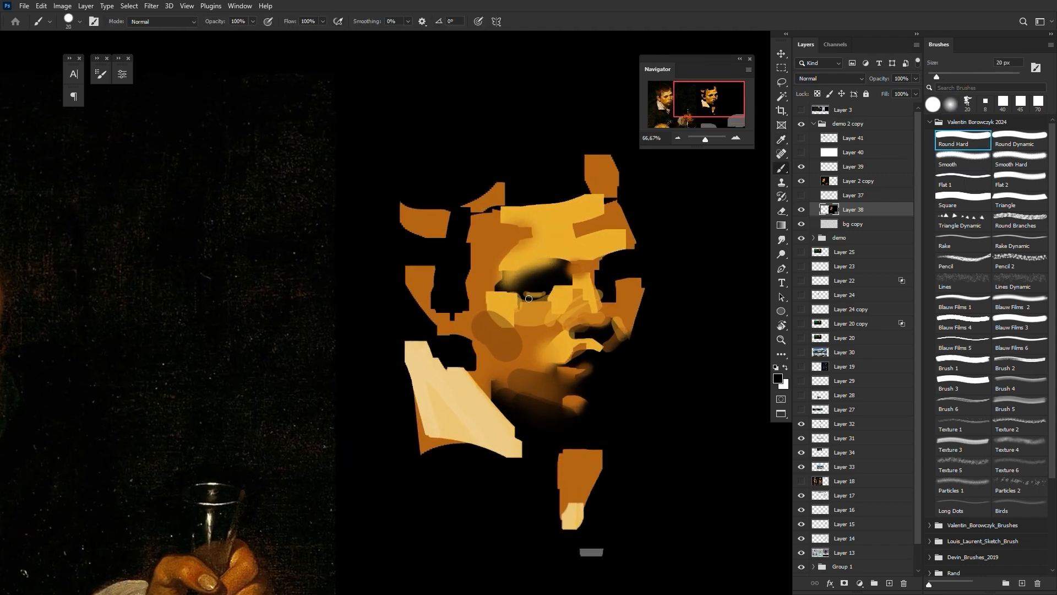
{"action": "key", "text": "ctrl+z"}
{"action": "left_click_drag", "start_coordinate": [544, 300], "coordinate": [546, 301]}
{"action": "left_click_drag", "start_coordinate": [582, 331], "coordinate": [573, 374]}
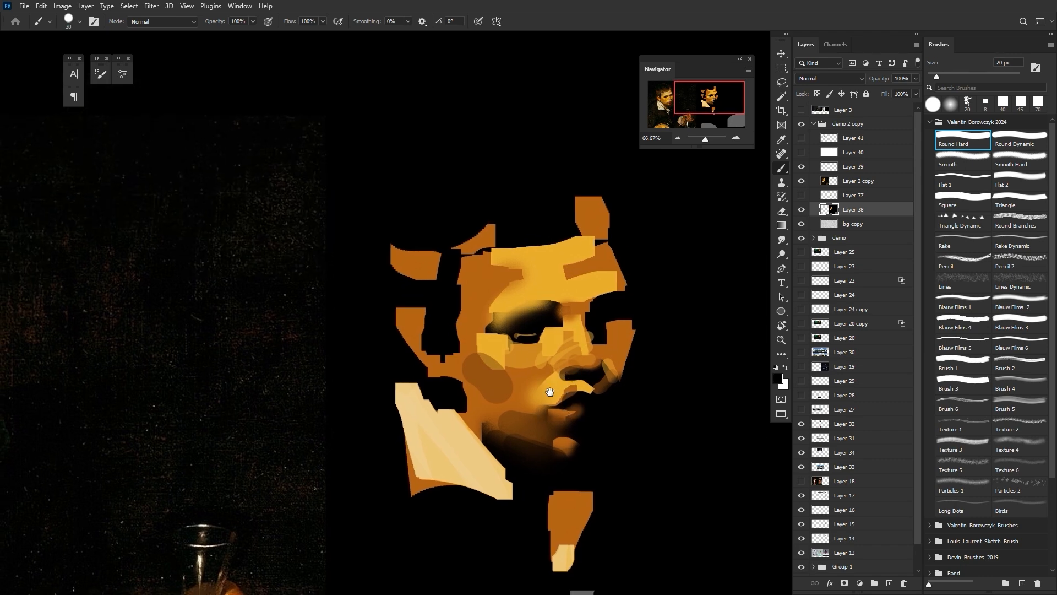
{"action": "scroll", "coordinate": [550, 392], "scroll_direction": "down", "scroll_amount": 1}
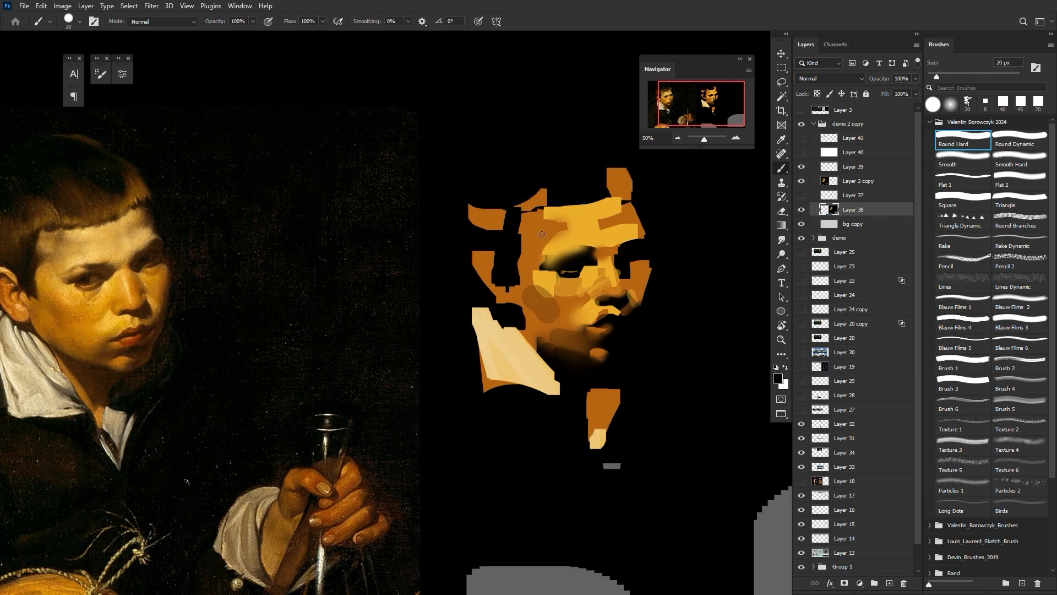
Step: Paint a sampled dark brown patch on the temple with the Round Hard brush at 60% opacity, and undo the strokes across the forehead
{"action": "key", "text": "i"}
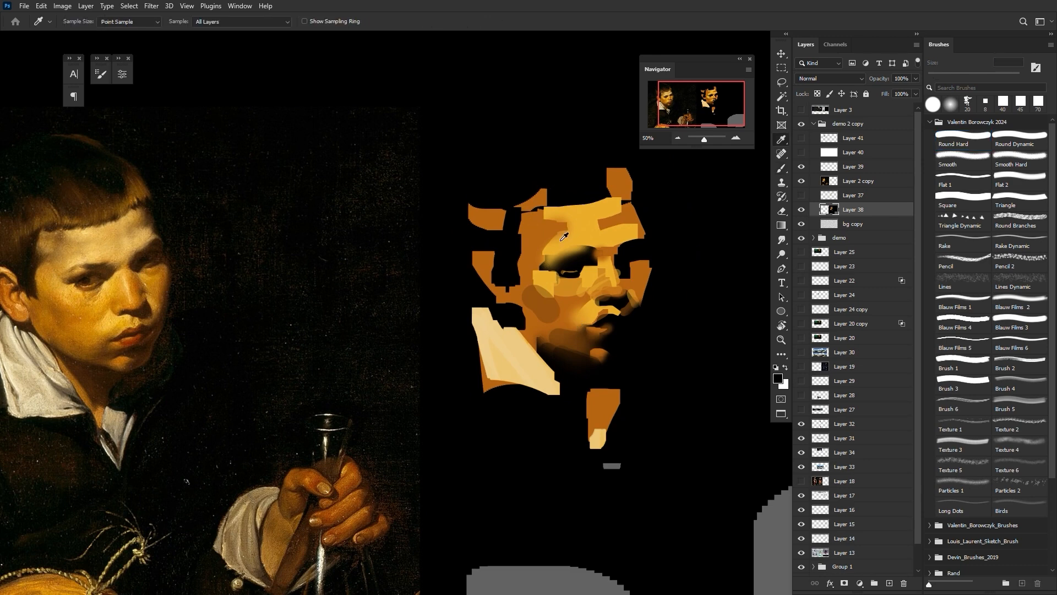
{"action": "left_click", "coordinate": [567, 337]}
{"action": "key", "text": "b"}
{"action": "key", "text": "bracketright"}
{"action": "key", "text": "bracketright"}
{"action": "key", "text": "bracketright"}
{"action": "key", "text": "bracketright"}
{"action": "key", "text": "bracketright"}
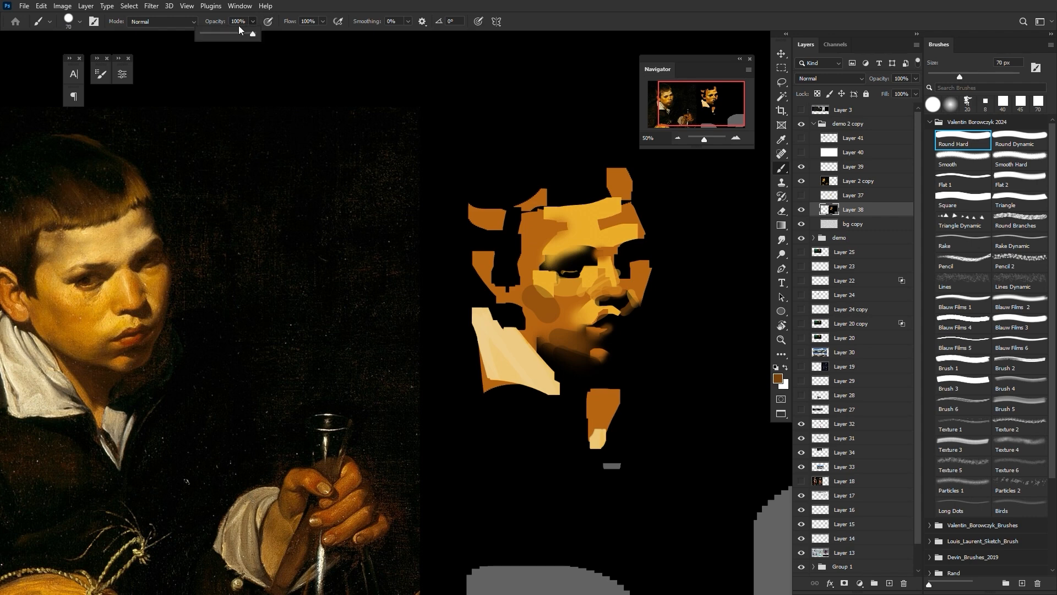
{"action": "mouse_move", "coordinate": [520, 239]}
{"action": "left_mouse_down"}
{"action": "mouse_move", "coordinate": [548, 246]}
{"action": "mouse_move", "coordinate": [601, 211]}
{"action": "left_mouse_up"}
{"action": "key", "text": "ctrl+z"}
{"action": "key", "text": "bracketright"}
{"action": "key", "text": "bracketright"}
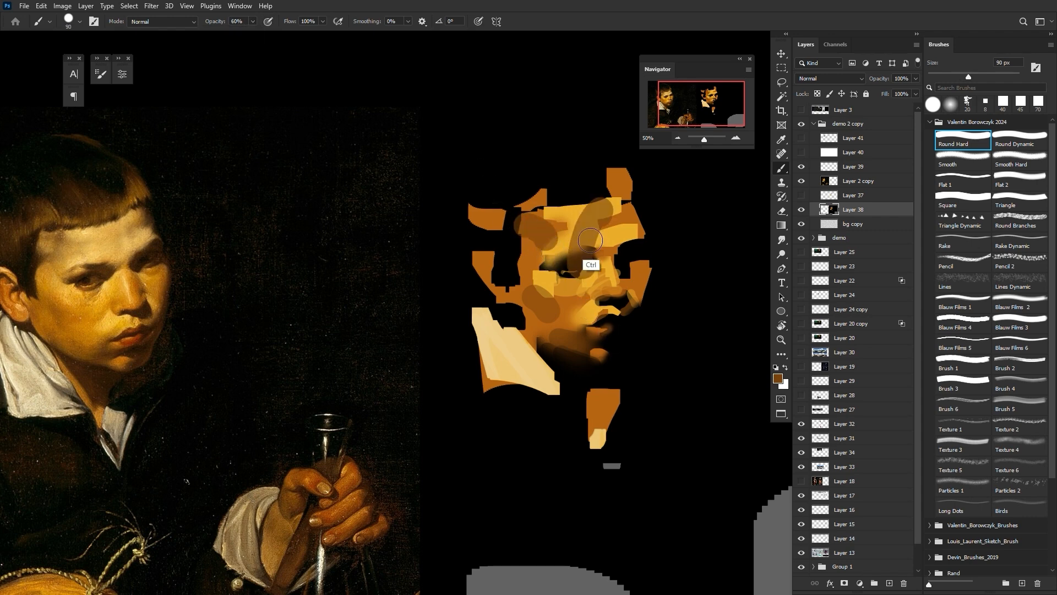
{"action": "key", "text": "ctrl+z"}
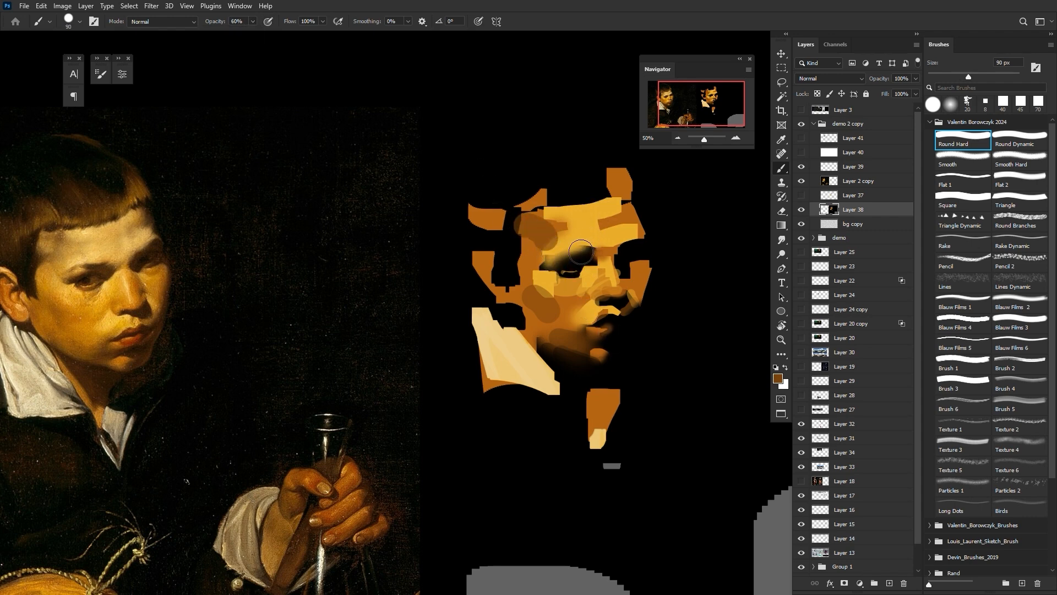
Step: Try smudging the shadow edge above the eye with the Smudge tool, using Brush 1 at up to 70 px and 100% strength
{"action": "left_click", "coordinate": [946, 359]}
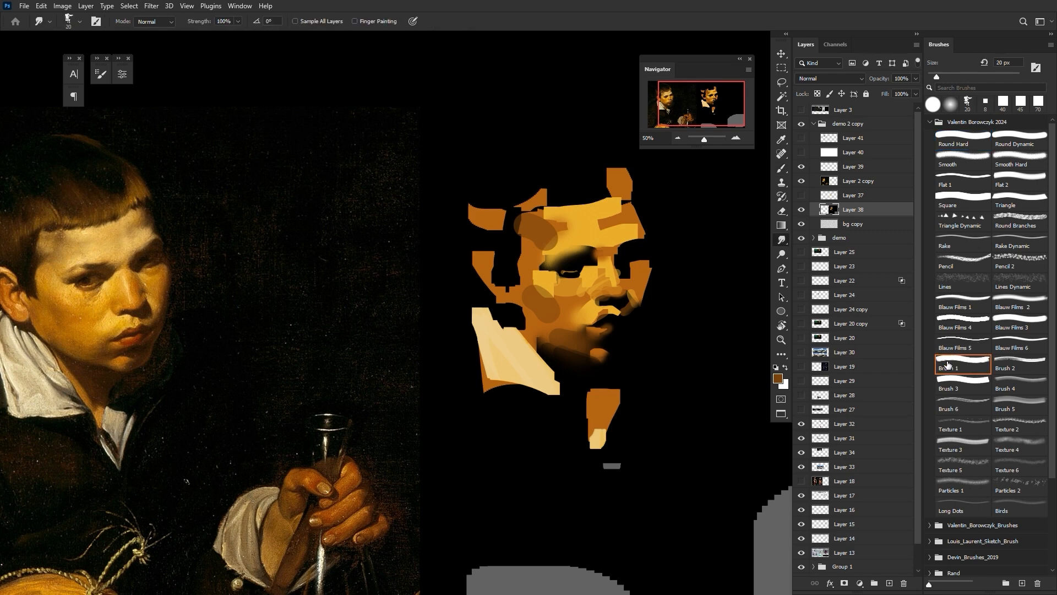
{"action": "key", "text": "bracketright"}
{"action": "key", "text": "bracketright"}
{"action": "key", "text": "bracketright"}
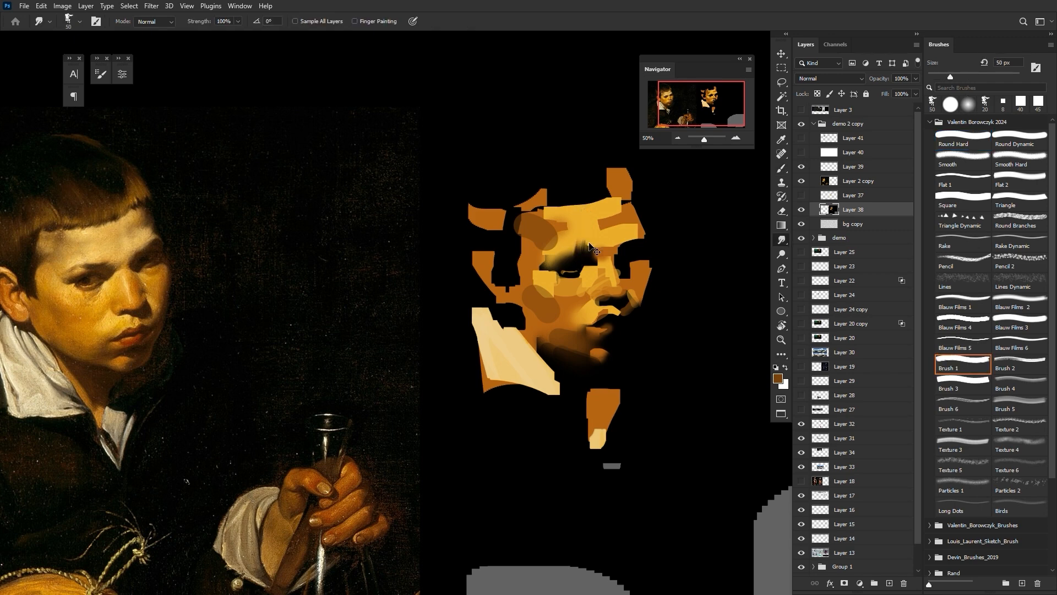
{"action": "key", "text": "bracketright"}
{"action": "left_click", "coordinate": [570, 278]}
{"action": "left_click_drag", "start_coordinate": [539, 273], "coordinate": [450, 336]}
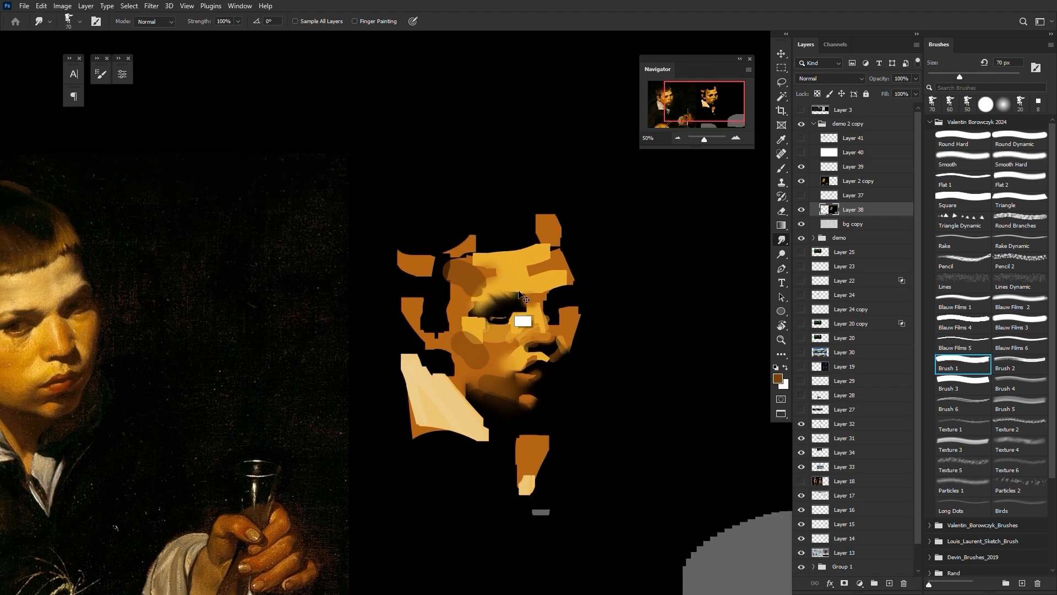
{"action": "key", "text": "z"}
{"action": "left_click_drag", "start_coordinate": [518, 295], "coordinate": [584, 281]}
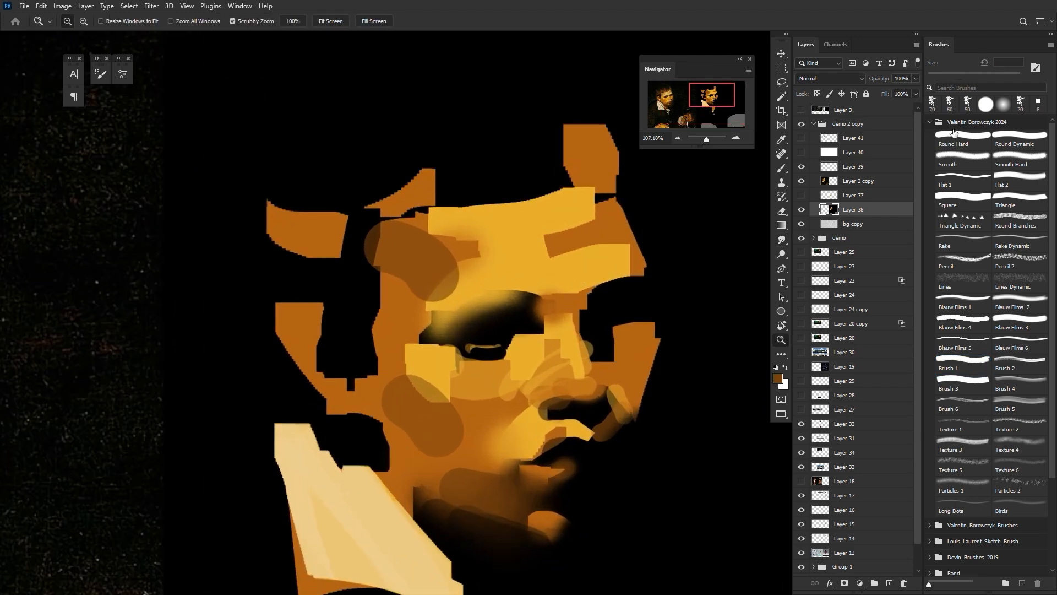
{"action": "key", "text": "b"}
{"action": "key", "text": "ctrl+z"}
{"action": "key", "text": "r"}
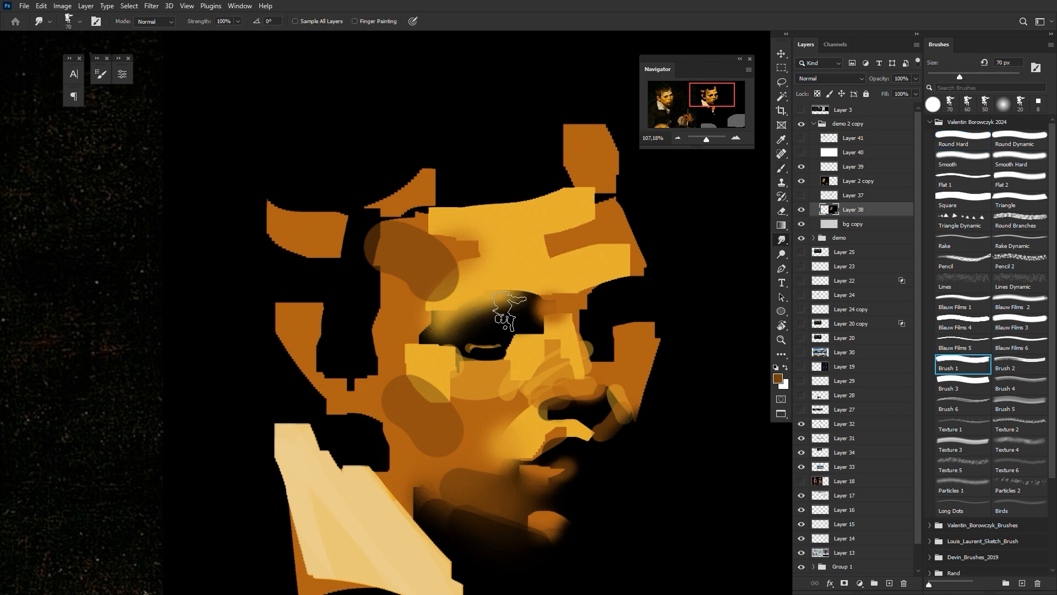
Step: Try smudging the brow shadow into the forehead with the Round Hard tip at 70 to 80 px and 100% strength
{"action": "left_click", "coordinate": [944, 150]}
{"action": "mouse_move", "coordinate": [502, 320]}
{"action": "left_mouse_down"}
{"action": "mouse_move", "coordinate": [474, 289]}
{"action": "mouse_move", "coordinate": [482, 278]}
{"action": "left_mouse_up"}
{"action": "key", "text": "ctrl+z"}
{"action": "key", "text": "ctrl+z"}
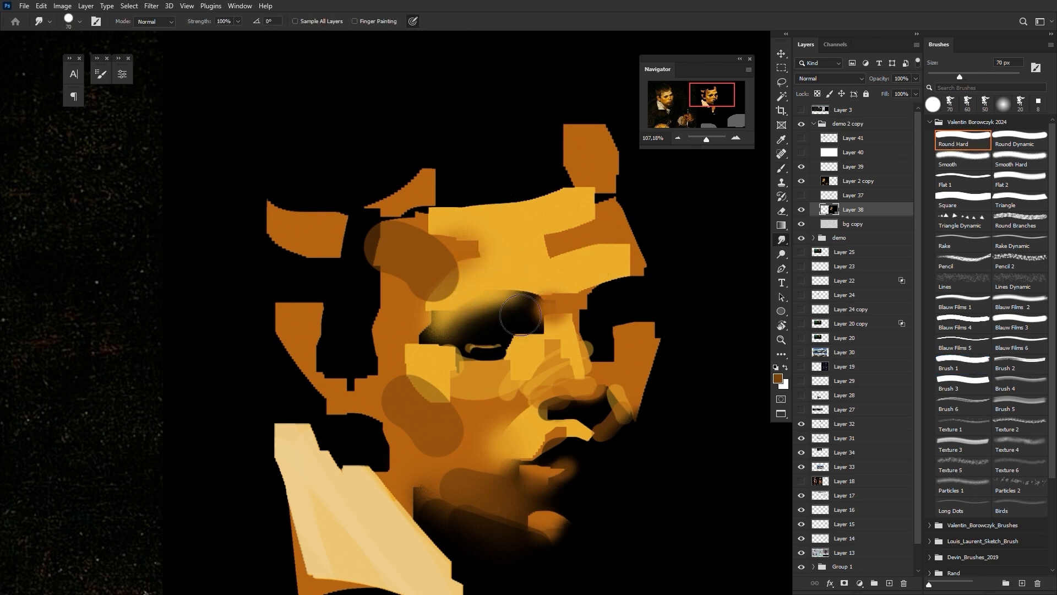
{"action": "left_click_drag", "start_coordinate": [514, 322], "coordinate": [500, 274]}
{"action": "key", "text": "ctrl+z"}
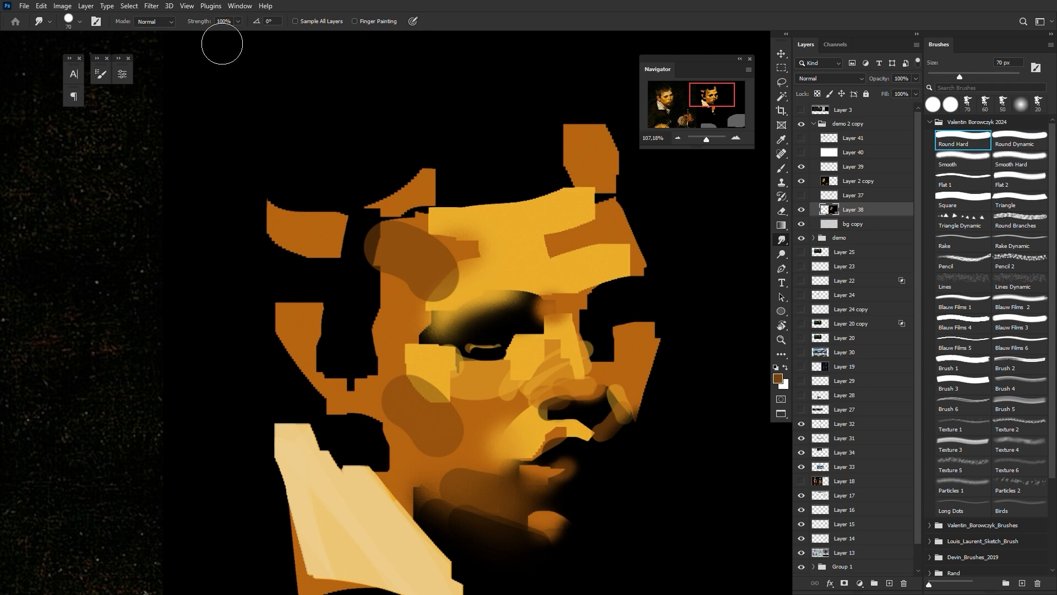
{"action": "key", "text": "bracketright"}
{"action": "mouse_move", "coordinate": [487, 316]}
{"action": "left_mouse_down"}
{"action": "mouse_move", "coordinate": [484, 278]}
{"action": "mouse_move", "coordinate": [486, 293]}
{"action": "mouse_move", "coordinate": [422, 310]}
{"action": "left_mouse_up"}
{"action": "key", "text": "ctrl+z"}
Step: Set the Smudge strength to 51% and undo the Round Hard smudges around the eye socket
{"action": "left_click", "coordinate": [238, 21]}
{"action": "left_click", "coordinate": [214, 35]}
{"action": "key", "text": "ctrl+z"}
{"action": "key", "text": "ctrl+z"}
{"action": "key", "text": "ctrl+z"}
{"action": "key", "text": "ctrl+z"}
{"action": "key", "text": "ctrl+z"}
{"action": "key", "text": "ctrl+z"}
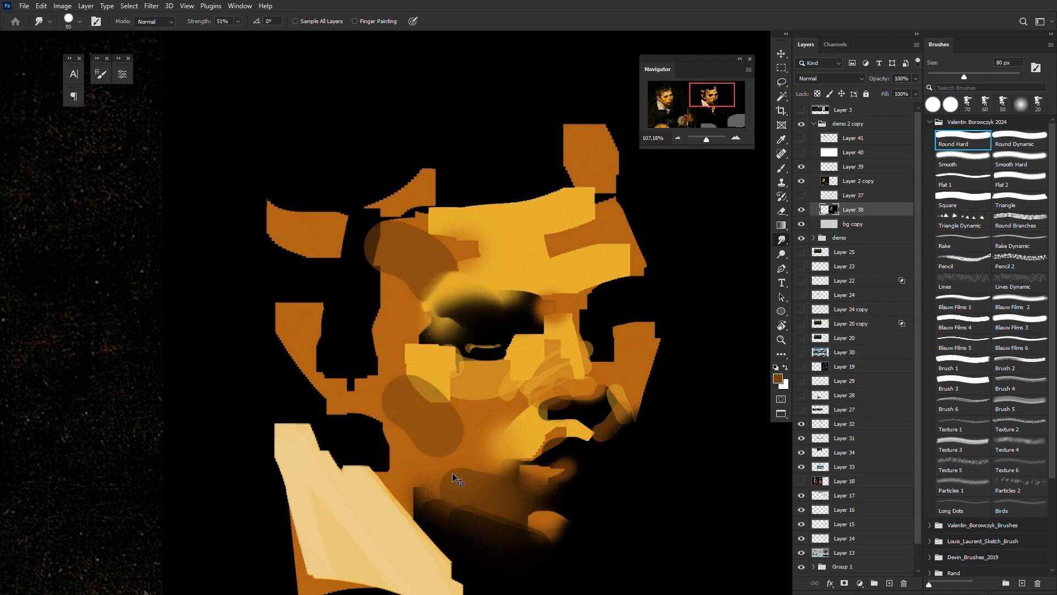
{"action": "key", "text": "ctrl+shift+z"}
Step: Smudge the forehead and brow shadow edges above the eye with the 175 px Brush 3 tip
{"action": "left_click", "coordinate": [971, 389]}
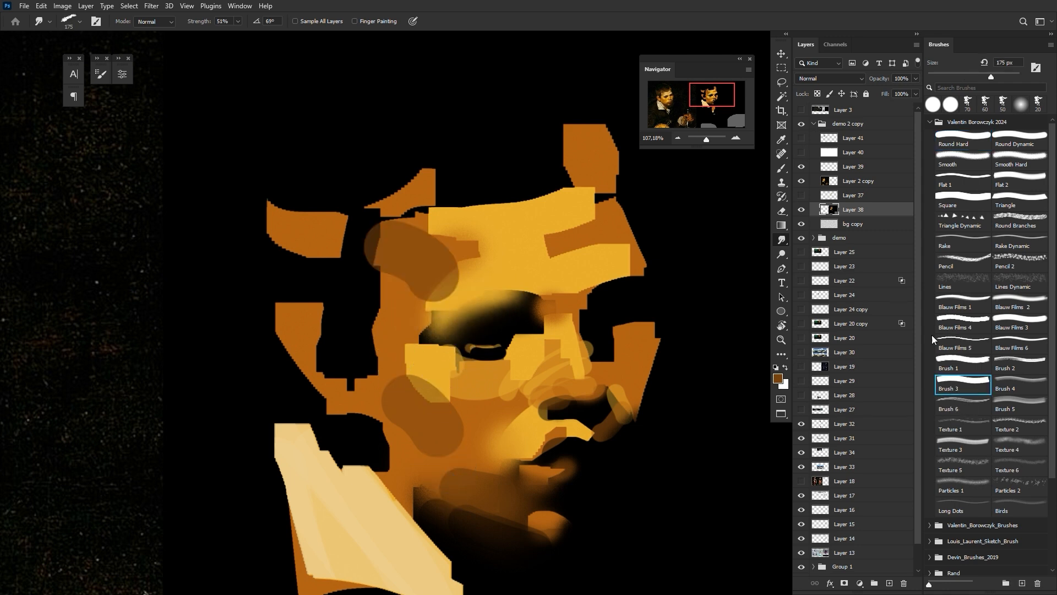
{"action": "mouse_move", "coordinate": [457, 264]}
{"action": "left_mouse_down"}
{"action": "mouse_move", "coordinate": [496, 276]}
{"action": "mouse_move", "coordinate": [548, 266]}
{"action": "mouse_move", "coordinate": [567, 300]}
{"action": "left_mouse_up"}
{"action": "left_click_drag", "start_coordinate": [432, 313], "coordinate": [495, 297]}
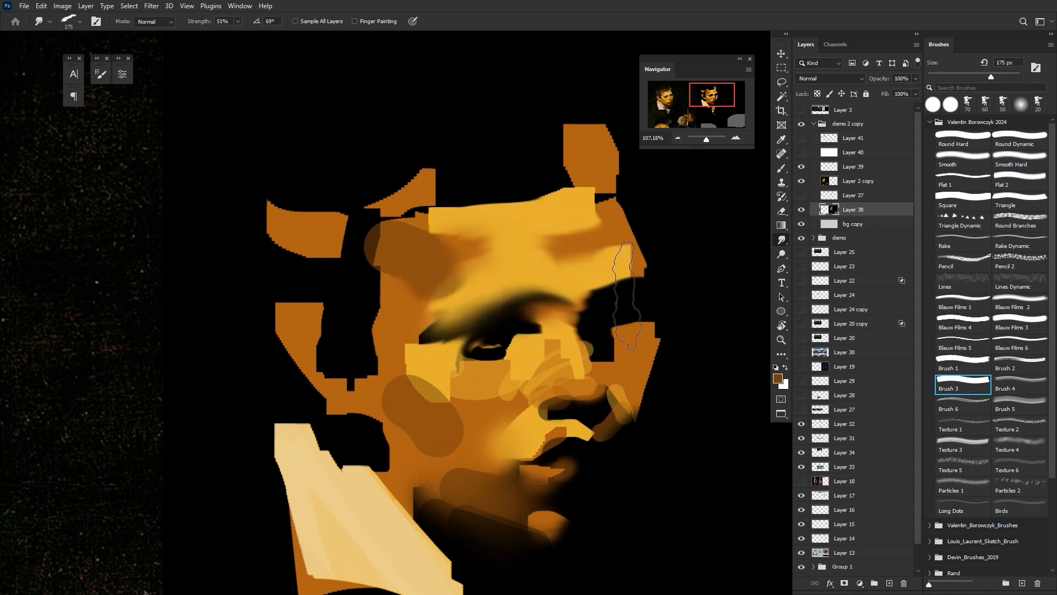
Step: Undo the Brush 3 smudges across the forehead and brow
{"action": "key", "text": "ctrl+z"}
{"action": "key", "text": "ctrl+z"}
{"action": "key", "text": "ctrl+z"}
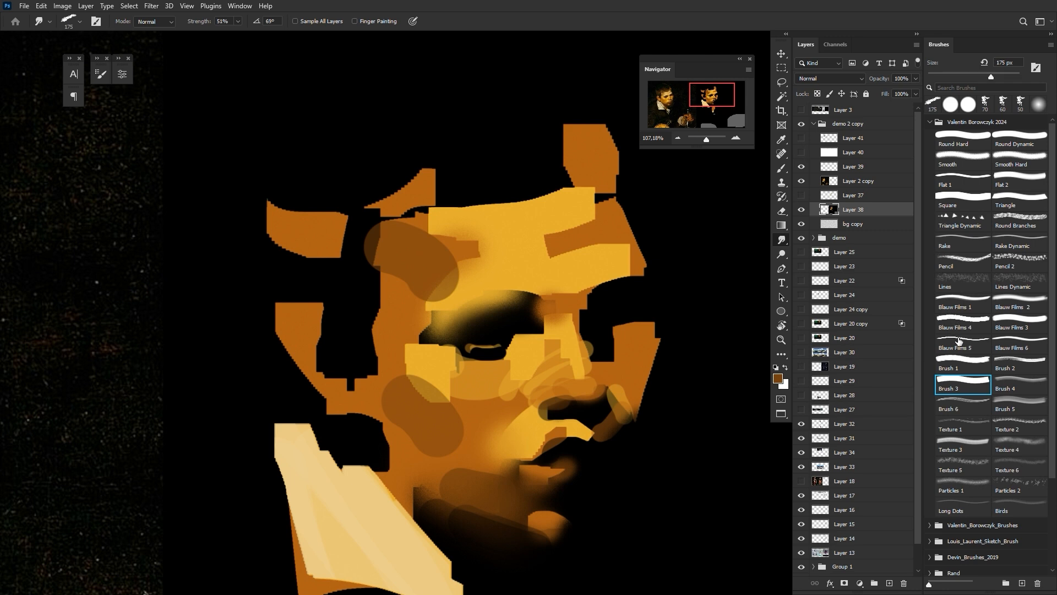
Step: Try smudging the brow shadow and the mouth's shadow edge with Brush 1 at 70 px and 51% strength
{"action": "left_click", "coordinate": [961, 361]}
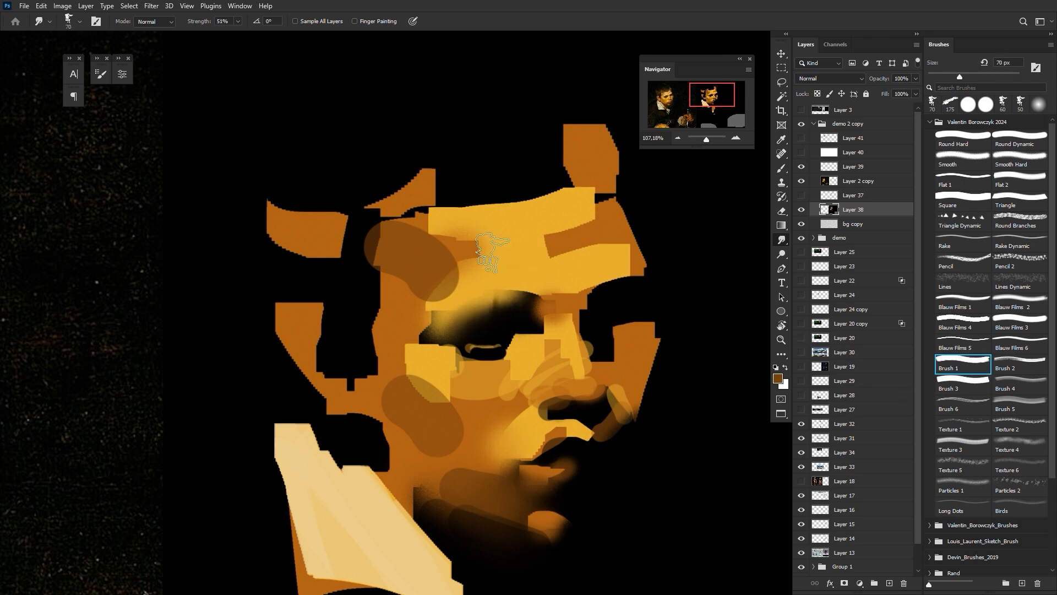
{"action": "mouse_move", "coordinate": [492, 251]}
{"action": "left_mouse_down"}
{"action": "mouse_move", "coordinate": [517, 275]}
{"action": "mouse_move", "coordinate": [514, 243]}
{"action": "mouse_move", "coordinate": [525, 269]}
{"action": "left_mouse_up"}
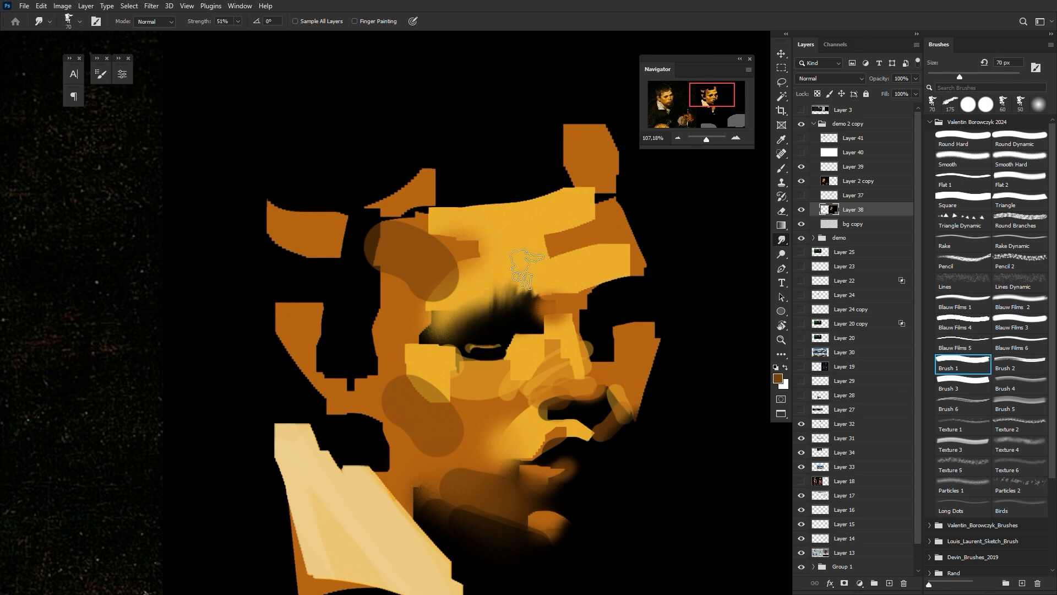
{"action": "key", "text": "ctrl+z"}
{"action": "mouse_move", "coordinate": [581, 427]}
{"action": "left_mouse_down"}
{"action": "mouse_move", "coordinate": [620, 435]}
{"action": "mouse_move", "coordinate": [617, 464]}
{"action": "left_mouse_up"}
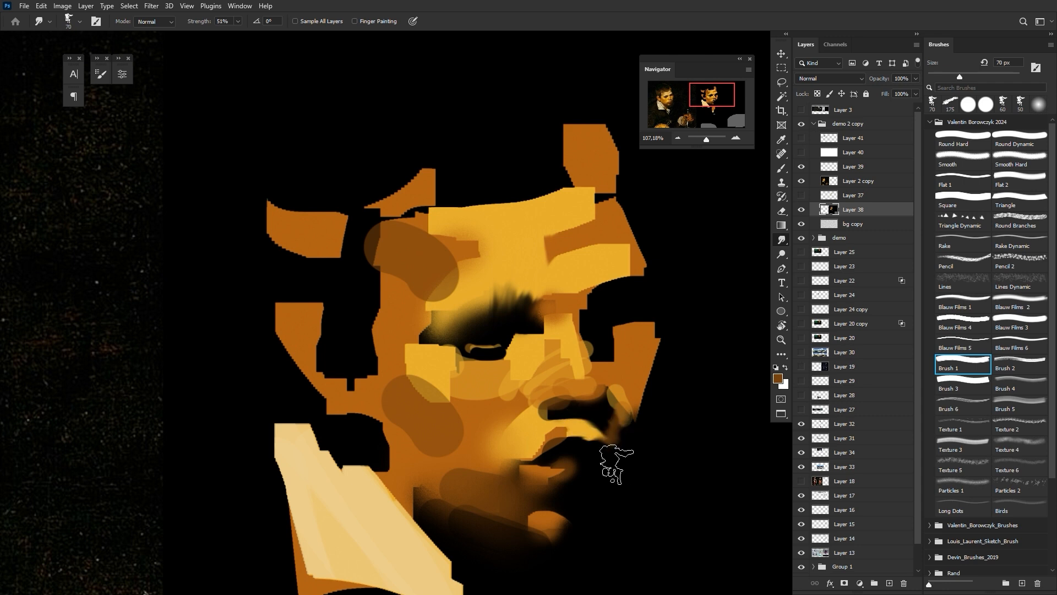
{"action": "key", "text": "ctrl+z"}
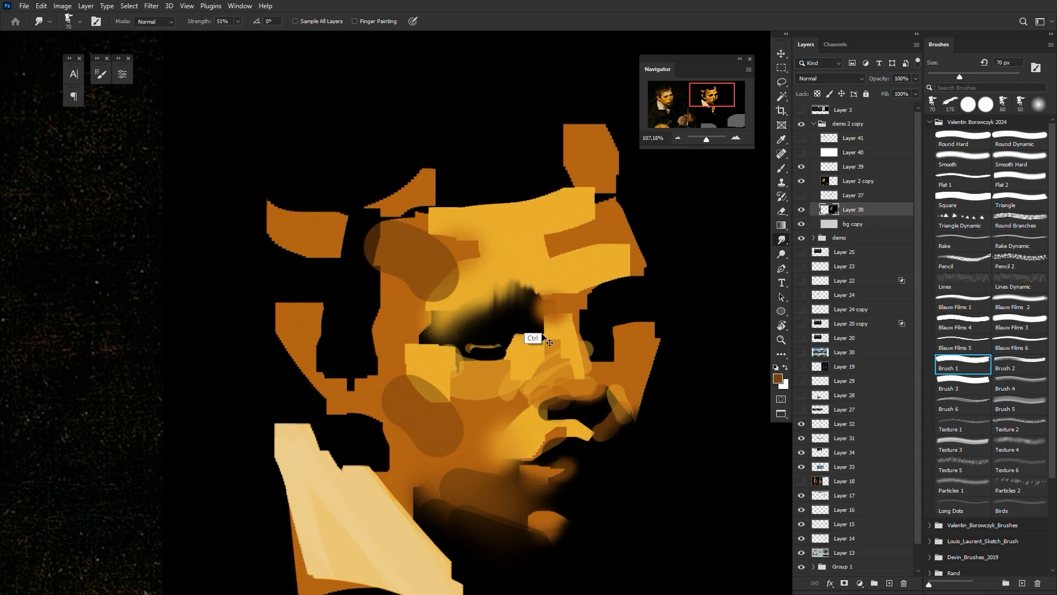
{"action": "key", "text": "ctrl+z"}
{"action": "key", "text": "ctrl+z"}
{"action": "key", "text": "ctrl+z"}
{"action": "key", "text": "ctrl+z"}
Step: Sample the forehead yellow and paint it over the orange patch on the far side of the forehead with Round Hard
{"action": "key", "text": "ctrl+minus"}
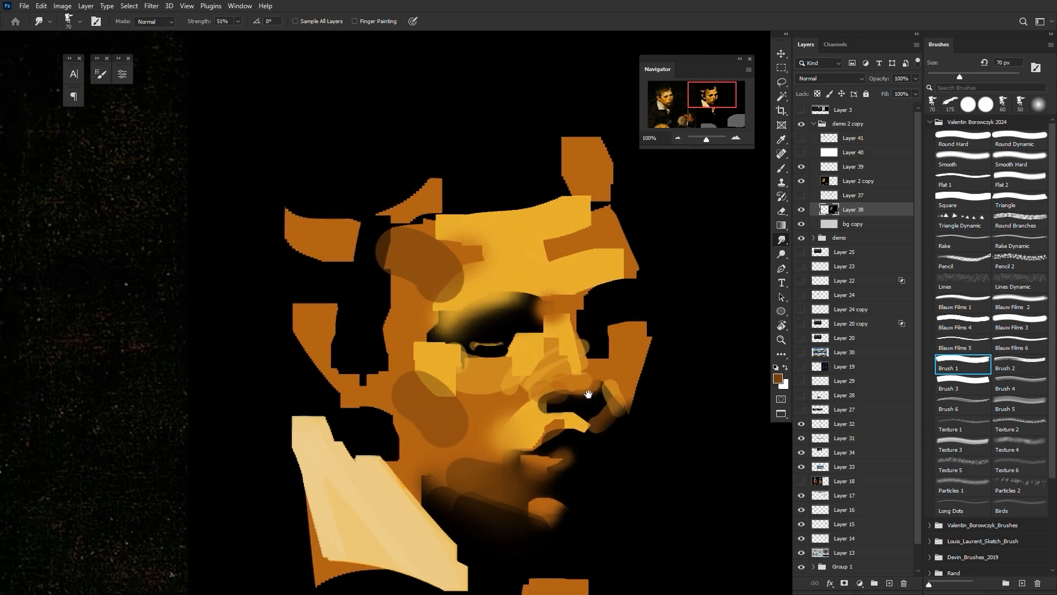
{"action": "left_click_drag", "start_coordinate": [588, 394], "coordinate": [580, 359]}
{"action": "key", "text": "i"}
{"action": "key", "text": "ctrl+minus"}
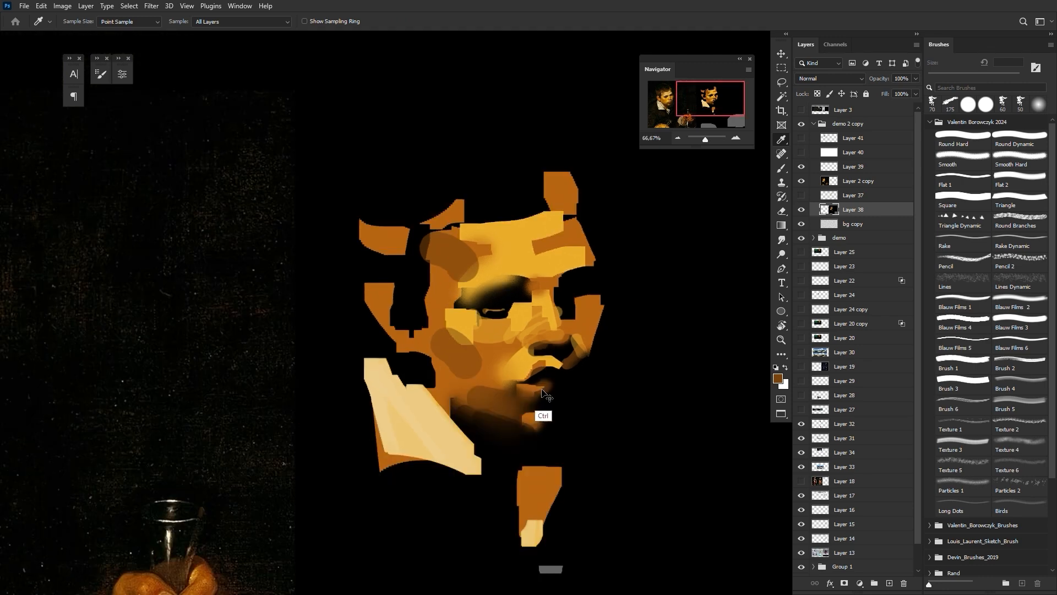
{"action": "key", "text": "ctrl+minus"}
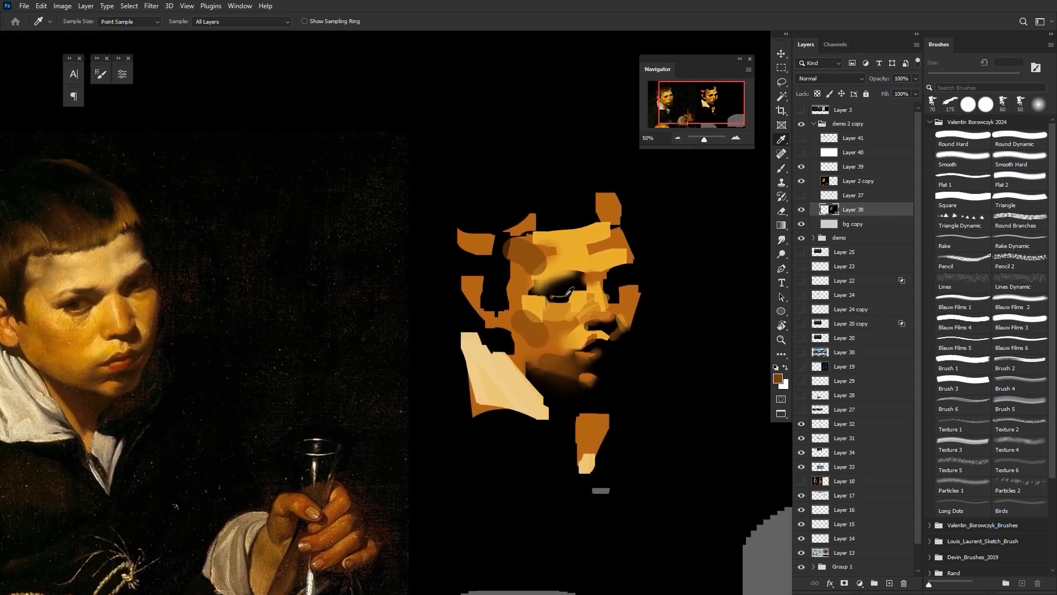
{"action": "left_click", "coordinate": [616, 237]}
{"action": "key", "text": "b"}
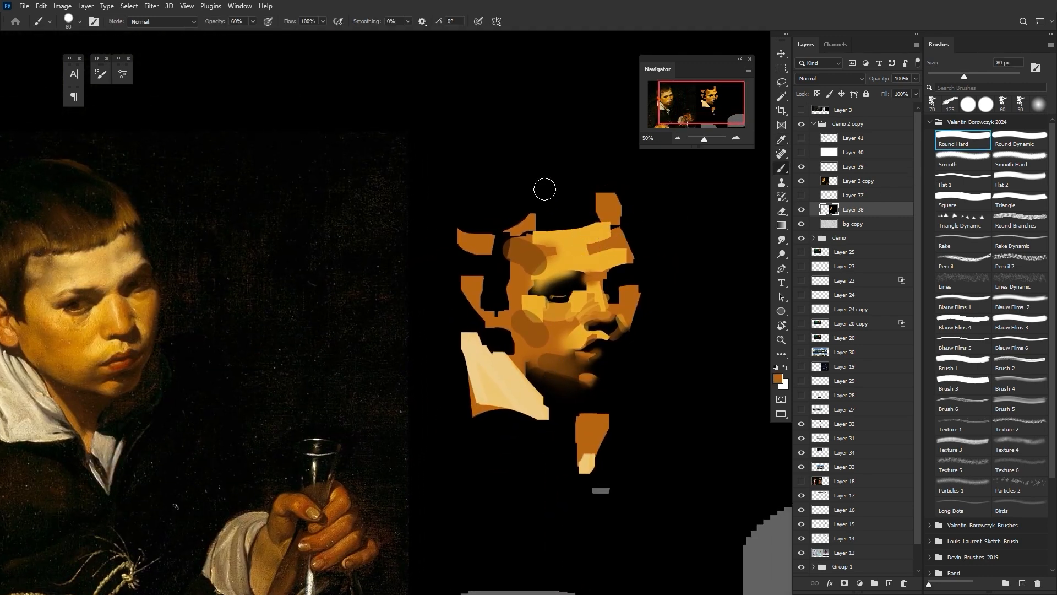
{"action": "key", "text": "bracketleft"}
{"action": "key", "text": "bracketright"}
{"action": "left_click", "coordinate": [585, 244], "text": "alt"}
{"action": "mouse_move", "coordinate": [589, 235]}
{"action": "left_mouse_down"}
{"action": "mouse_move", "coordinate": [594, 258]}
{"action": "mouse_move", "coordinate": [612, 236]}
{"action": "left_mouse_up"}
Step: Sample the orange from the hair block and paint a translucent brown band along the hairline above the forehead
{"action": "key", "text": "i"}
{"action": "left_click", "coordinate": [531, 224], "text": "alt"}
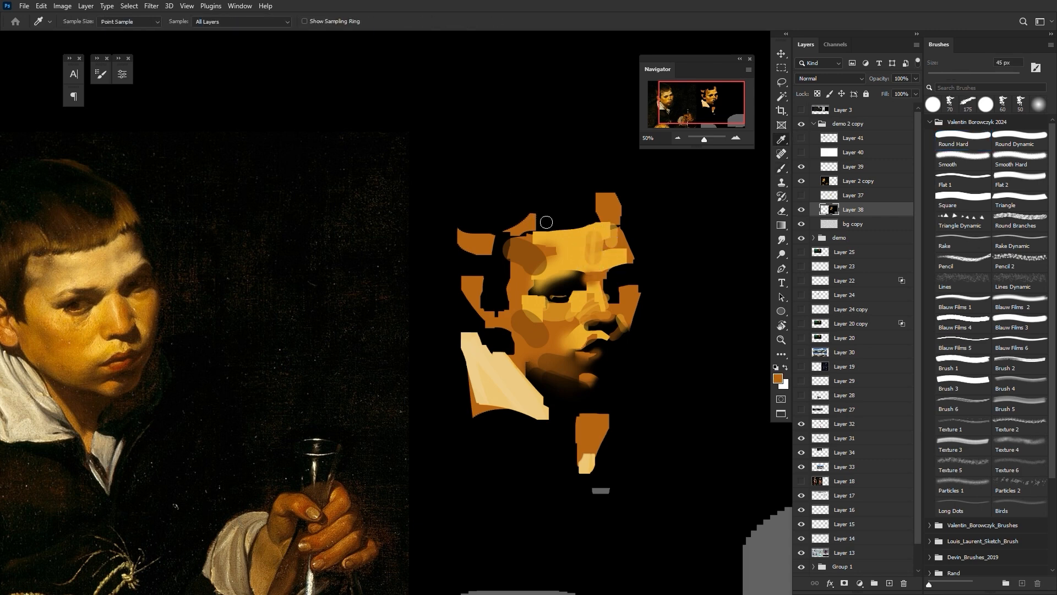
{"action": "key", "text": "ctrl+z"}
{"action": "left_click_drag", "start_coordinate": [525, 217], "coordinate": [597, 208]}
{"action": "key", "text": "bracketleft"}
{"action": "key", "text": "ctrl+z"}
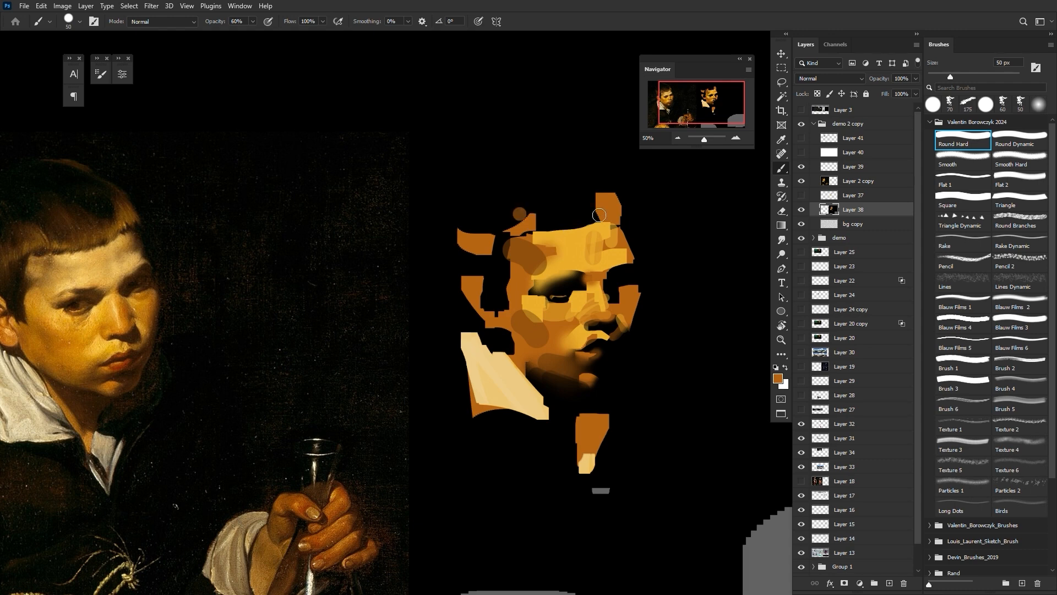
{"action": "left_click_drag", "start_coordinate": [524, 218], "coordinate": [588, 215]}
{"action": "key", "text": "ctrl+z"}
{"action": "key", "text": "bracketleft"}
{"action": "left_click_drag", "start_coordinate": [522, 218], "coordinate": [589, 215]}
Step: Try blocking in the top of the hair with larger Round Hard strokes at up to 90 px
{"action": "left_click_drag", "start_coordinate": [552, 252], "coordinate": [618, 253]}
{"action": "key", "text": "bracketright"}
{"action": "key", "text": "bracketright"}
{"action": "key", "text": "bracketright"}
{"action": "key", "text": "bracketright"}
{"action": "key", "text": "ctrl+z"}
{"action": "key", "text": "bracketright"}
{"action": "left_click_drag", "start_coordinate": [551, 204], "coordinate": [595, 222]}
{"action": "left_click_drag", "start_coordinate": [578, 209], "coordinate": [597, 223]}
{"action": "key", "text": "ctrl+z"}
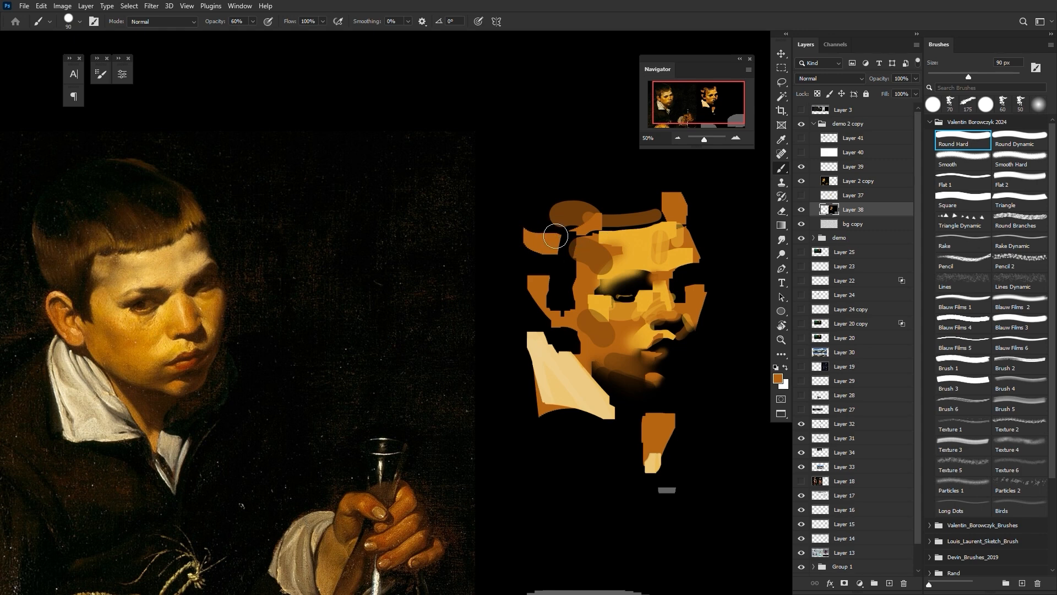
Step: Try a narrower brown stroke along the side hair block with Round Hard at 50 px
{"action": "key", "text": "ctrl+z"}
{"action": "key", "text": "bracketleft"}
{"action": "left_click_drag", "start_coordinate": [523, 229], "coordinate": [588, 219]}
{"action": "key", "text": "ctrl+z"}
{"action": "key", "text": "bracketleft"}
{"action": "key", "text": "bracketleft"}
{"action": "key", "text": "bracketleft"}
{"action": "key", "text": "bracketleft"}
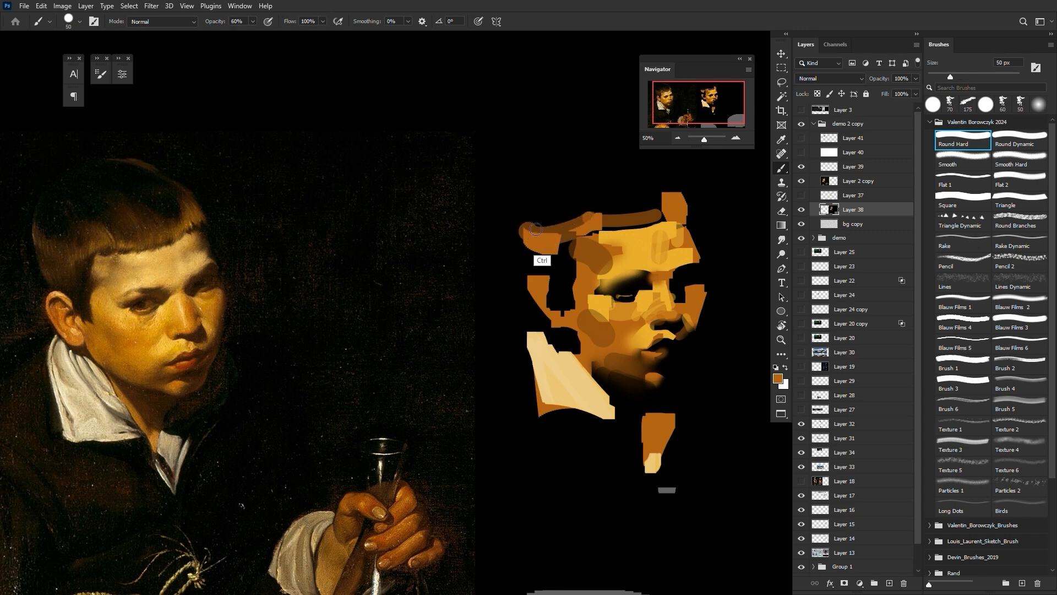
{"action": "key", "text": "ctrl+z"}
Step: Paint a broad translucent brown hair mass above the side hair block with Round Hard at 125 px
{"action": "key", "text": "bracketright"}
{"action": "key", "text": "bracketright"}
{"action": "mouse_move", "coordinate": [537, 247]}
{"action": "left_mouse_down"}
{"action": "mouse_move", "coordinate": [623, 217]}
{"action": "mouse_move", "coordinate": [583, 218]}
{"action": "left_mouse_up"}
{"action": "key", "text": "ctrl+z"}
{"action": "key", "text": "bracketright"}
{"action": "key", "text": "bracketright"}
{"action": "key", "text": "bracketright"}
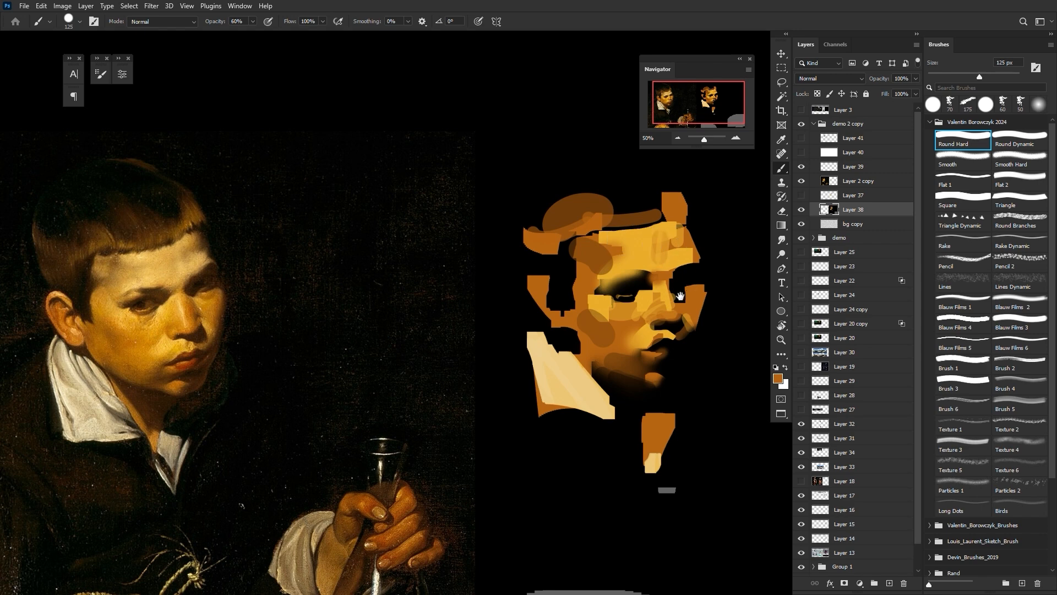
Step: Sample the collar's cream colour and darken the foreground colour to a deep olive
{"action": "mouse_move", "coordinate": [664, 296]}
{"action": "left_mouse_down"}
{"action": "mouse_move", "coordinate": [555, 299]}
{"action": "mouse_move", "coordinate": [597, 267]}
{"action": "left_mouse_up"}
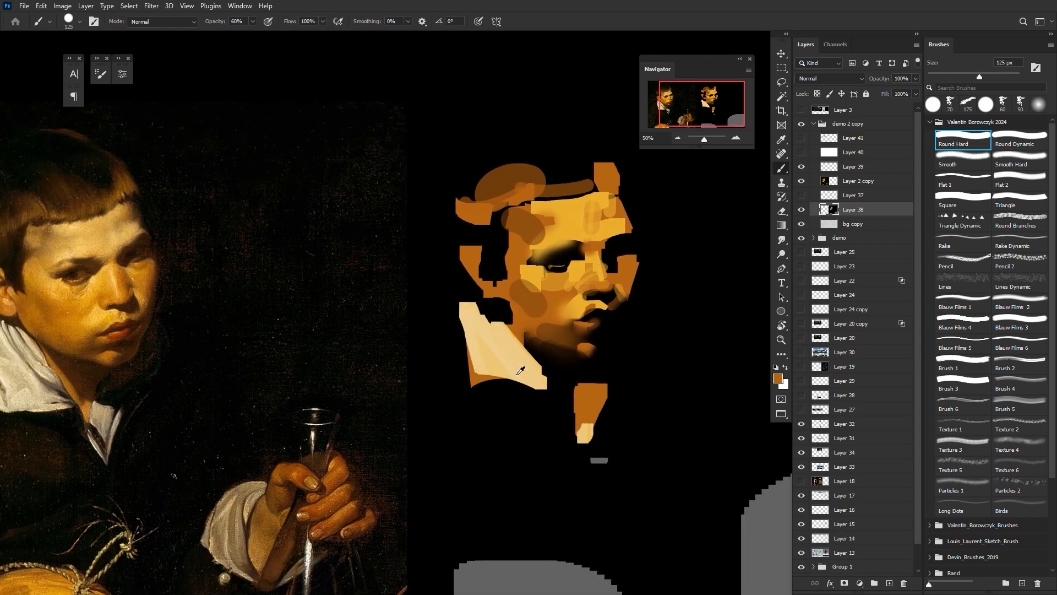
{"action": "left_click", "coordinate": [548, 399], "text": "alt"}
{"action": "left_click", "coordinate": [532, 373], "text": "alt"}
{"action": "left_click", "coordinate": [776, 380]}
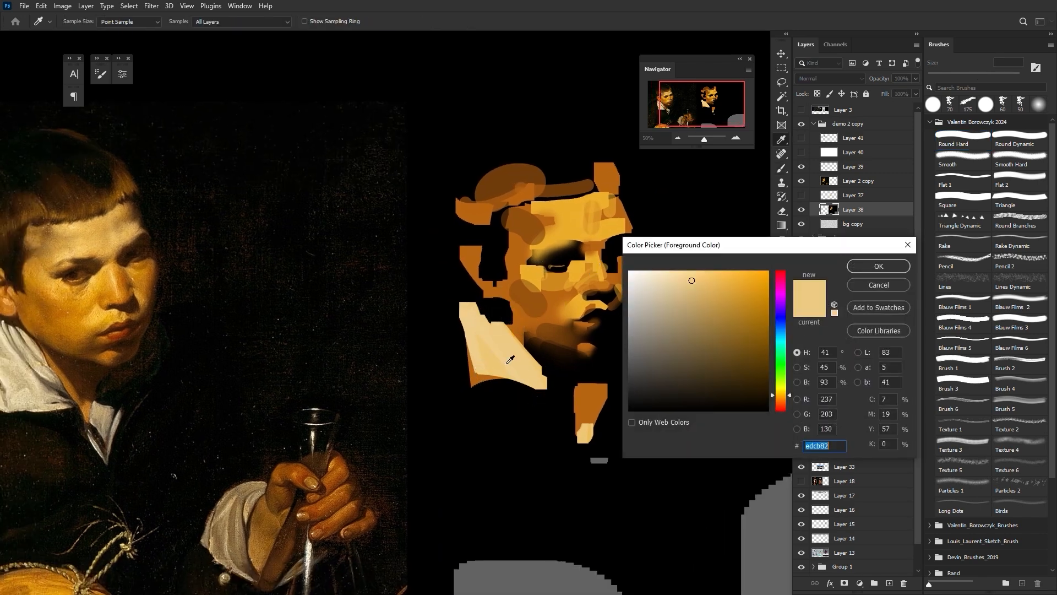
{"action": "left_click", "coordinate": [615, 341]}
Step: Paint translucent olive shadow strokes down the inner side of the collar with a smaller Round Hard brush
{"action": "key", "text": "bracketleft"}
{"action": "key", "text": "bracketleft"}
{"action": "key", "text": "bracketleft"}
{"action": "key", "text": "bracketleft"}
{"action": "key", "text": "bracketleft"}
{"action": "key", "text": "bracketleft"}
{"action": "key", "text": "bracketleft"}
{"action": "key", "text": "bracketleft"}
{"action": "key", "text": "bracketleft"}
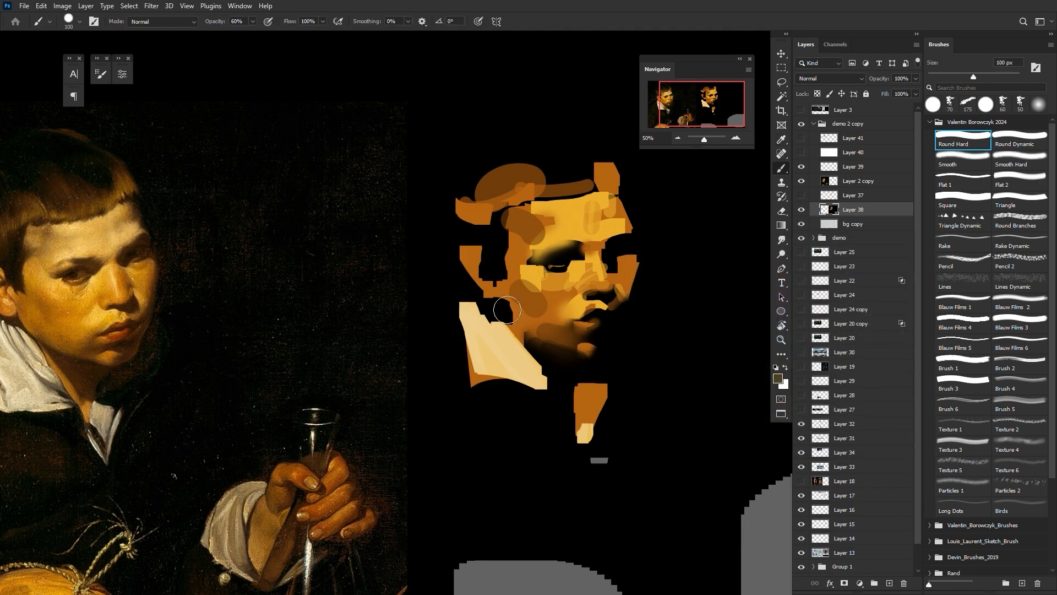
{"action": "key", "text": "ctrl+z"}
{"action": "mouse_move", "coordinate": [482, 299]}
{"action": "left_mouse_down"}
{"action": "mouse_move", "coordinate": [541, 378]}
{"action": "mouse_move", "coordinate": [534, 371]}
{"action": "left_mouse_up"}
{"action": "key", "text": "ctrl+z"}
{"action": "mouse_move", "coordinate": [475, 297]}
{"action": "left_mouse_down"}
{"action": "mouse_move", "coordinate": [532, 384]}
{"action": "mouse_move", "coordinate": [544, 368]}
{"action": "left_mouse_up"}
{"action": "mouse_move", "coordinate": [496, 317]}
{"action": "left_mouse_down"}
{"action": "mouse_move", "coordinate": [536, 373]}
{"action": "mouse_move", "coordinate": [521, 367]}
{"action": "left_mouse_up"}
Step: Sample the neck orange and paint a translucent strip from the collar down to the lower orange block
{"action": "left_click", "coordinate": [511, 324], "text": "alt"}
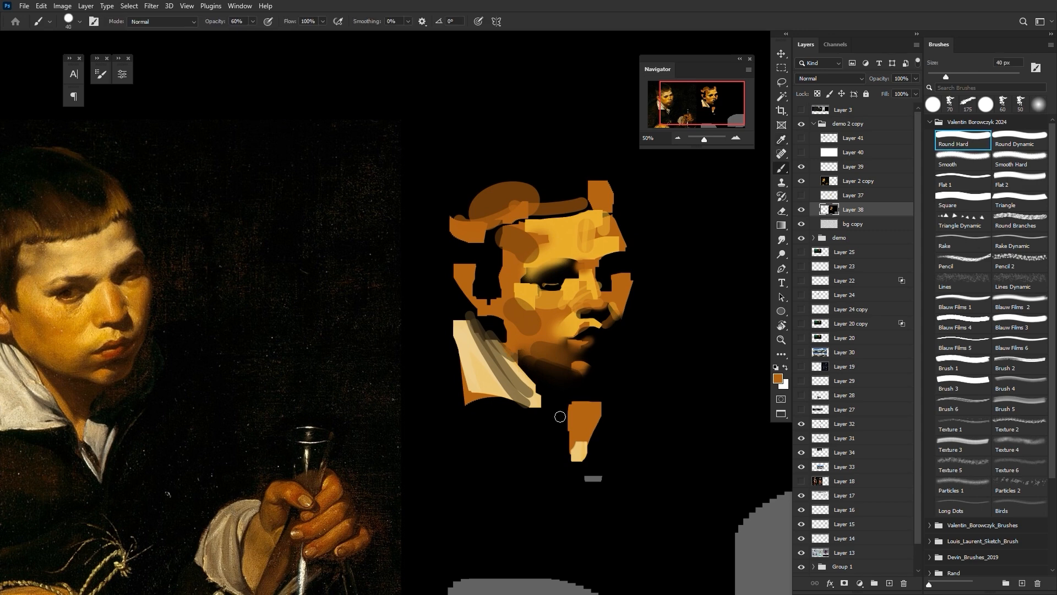
{"action": "key", "text": "ctrl+z"}
{"action": "mouse_move", "coordinate": [562, 432]}
{"action": "left_mouse_down"}
{"action": "mouse_move", "coordinate": [523, 368]}
{"action": "mouse_move", "coordinate": [574, 428]}
{"action": "left_mouse_up"}
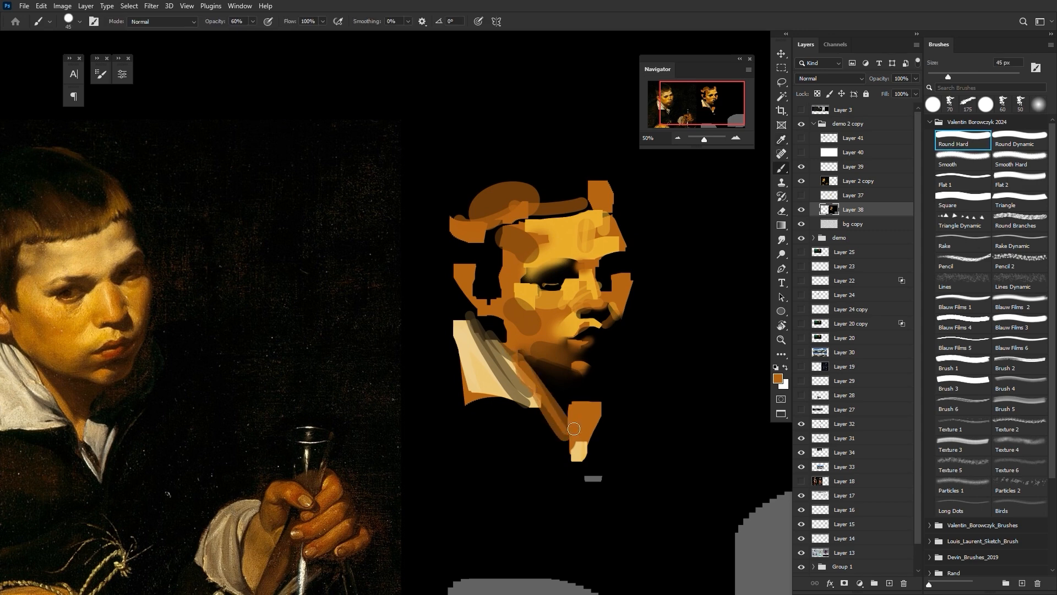
Step: Try painting a sampled dark tone over the edge of the mouth and chin with a larger brush
{"action": "left_click", "coordinate": [584, 372], "text": "alt"}
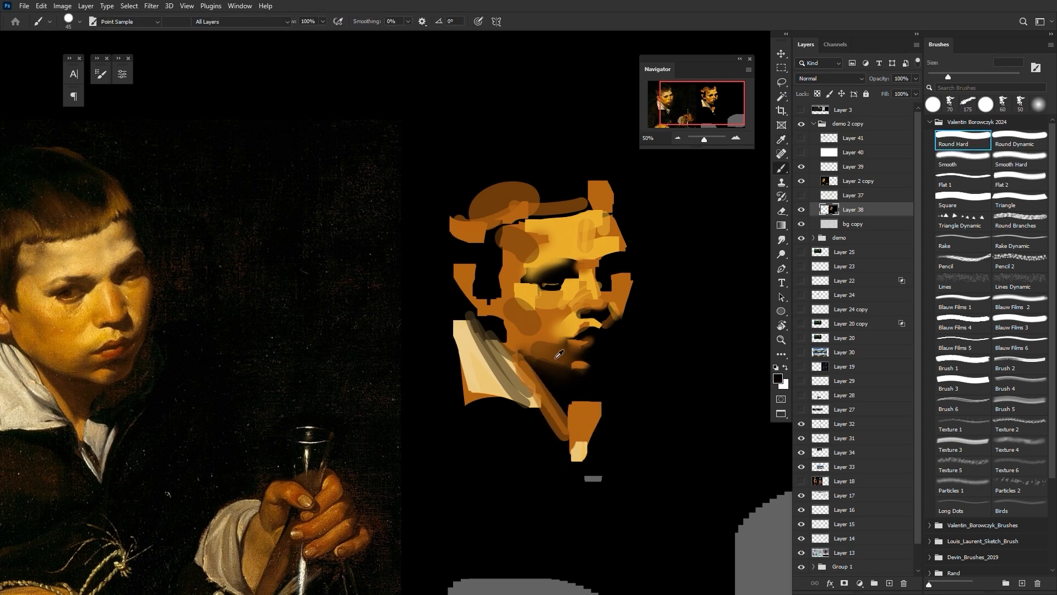
{"action": "key", "text": "bracketright"}
{"action": "key", "text": "bracketright"}
{"action": "key", "text": "bracketright"}
{"action": "mouse_move", "coordinate": [590, 360]}
{"action": "left_mouse_down"}
{"action": "mouse_move", "coordinate": [610, 343]}
{"action": "mouse_move", "coordinate": [597, 360]}
{"action": "left_mouse_up"}
{"action": "key", "text": "ctrl+z"}
{"action": "key", "text": "ctrl+z"}
Step: Compare the mouth, jaw and cheek edges in the painting with those of the block study
{"action": "key", "text": "z"}
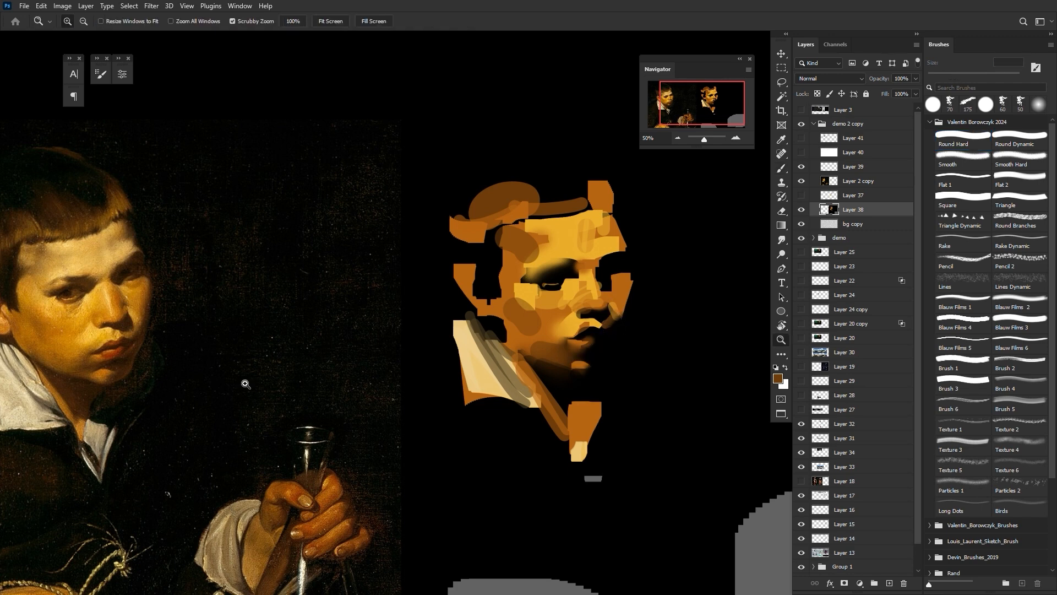
{"action": "mouse_move", "coordinate": [190, 344]}
{"action": "left_mouse_down"}
{"action": "mouse_move", "coordinate": [339, 333]}
{"action": "mouse_move", "coordinate": [283, 347]}
{"action": "left_mouse_up"}
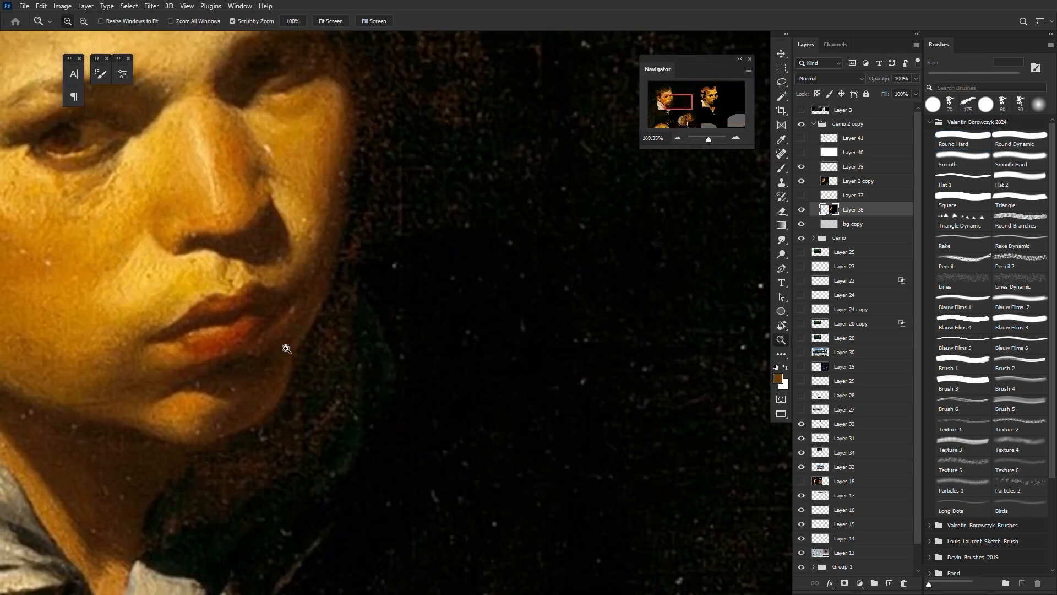
{"action": "key", "text": "b"}
{"action": "key", "text": "bracketleft"}
{"action": "key", "text": "bracketleft"}
{"action": "key", "text": "bracketleft"}
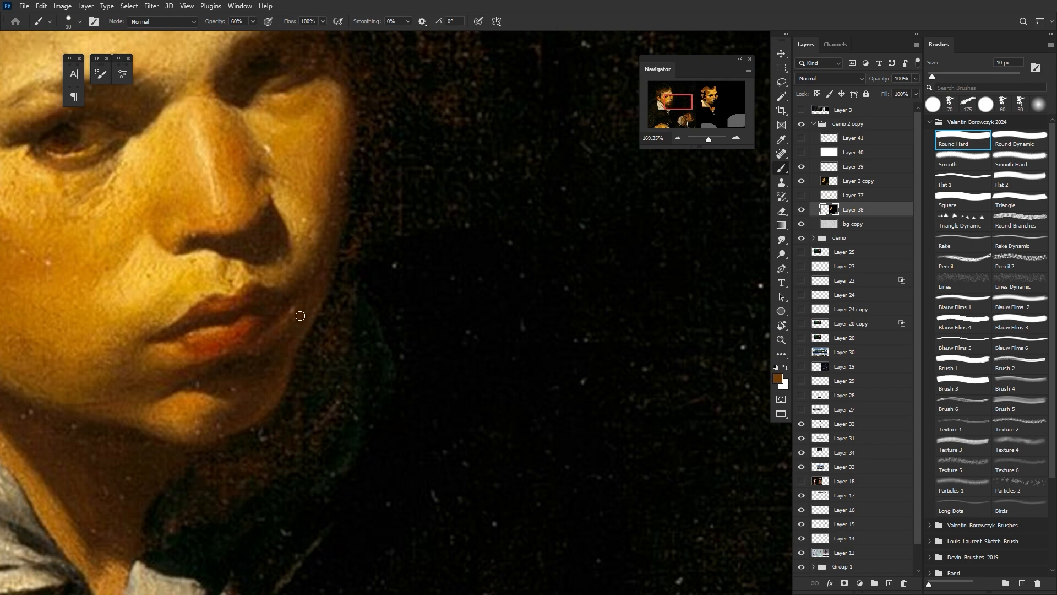
{"action": "key", "text": "ctrl+minus"}
{"action": "key", "text": "ctrl+minus"}
{"action": "left_click_drag", "start_coordinate": [495, 444], "coordinate": [220, 418]}
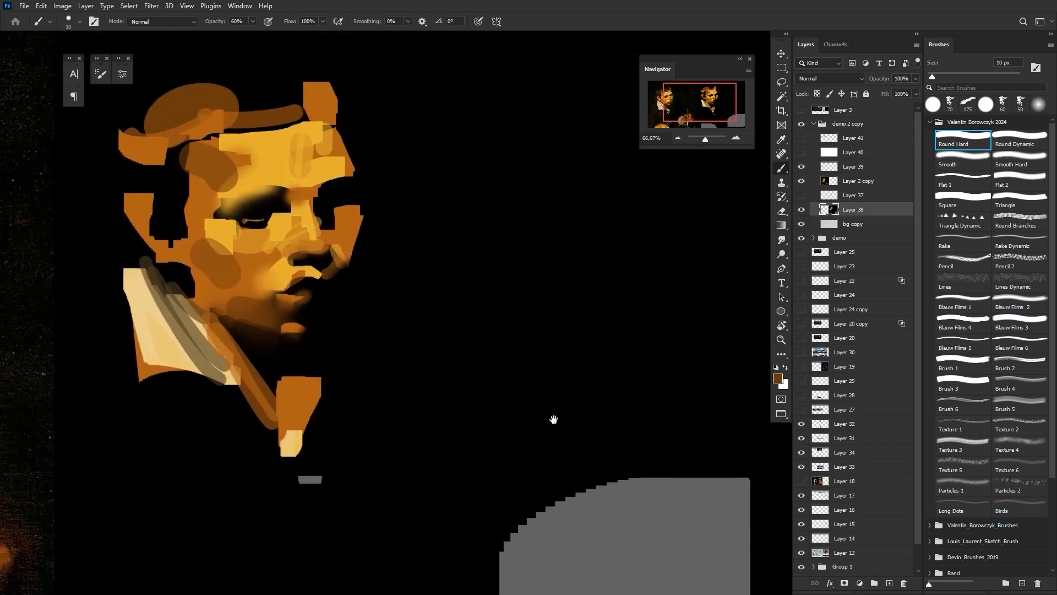
{"action": "left_click_drag", "start_coordinate": [552, 420], "coordinate": [648, 434]}
{"action": "left_click", "coordinate": [529, 313]}
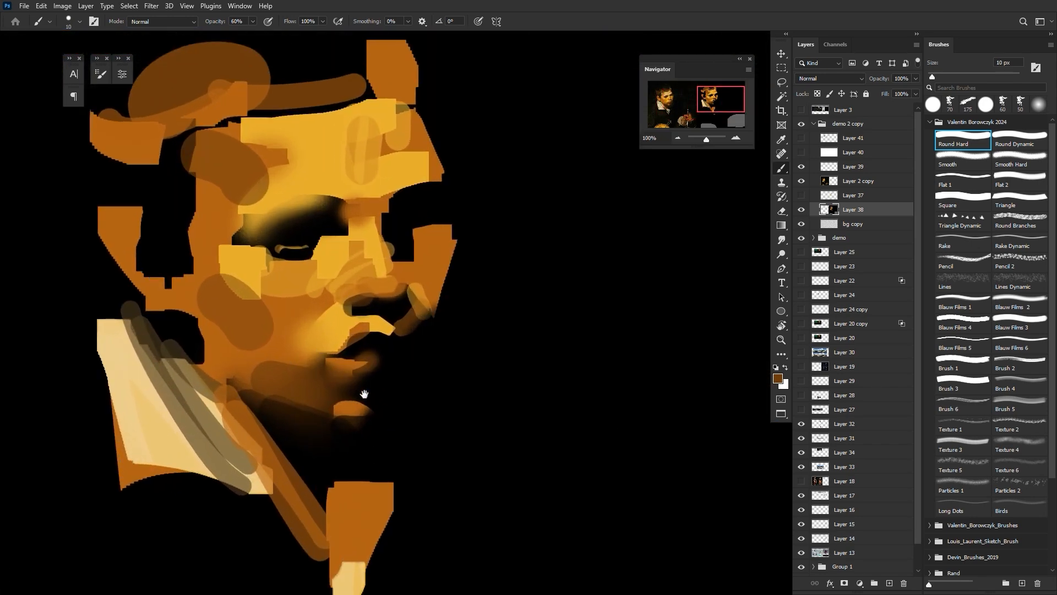
{"action": "mouse_move", "coordinate": [315, 423]}
{"action": "left_mouse_down"}
{"action": "mouse_move", "coordinate": [444, 372]}
{"action": "mouse_move", "coordinate": [705, 312]}
{"action": "left_mouse_up"}
{"action": "mouse_move", "coordinate": [61, 374]}
{"action": "left_mouse_down"}
{"action": "mouse_move", "coordinate": [515, 415]}
{"action": "mouse_move", "coordinate": [743, 455]}
{"action": "left_mouse_up"}
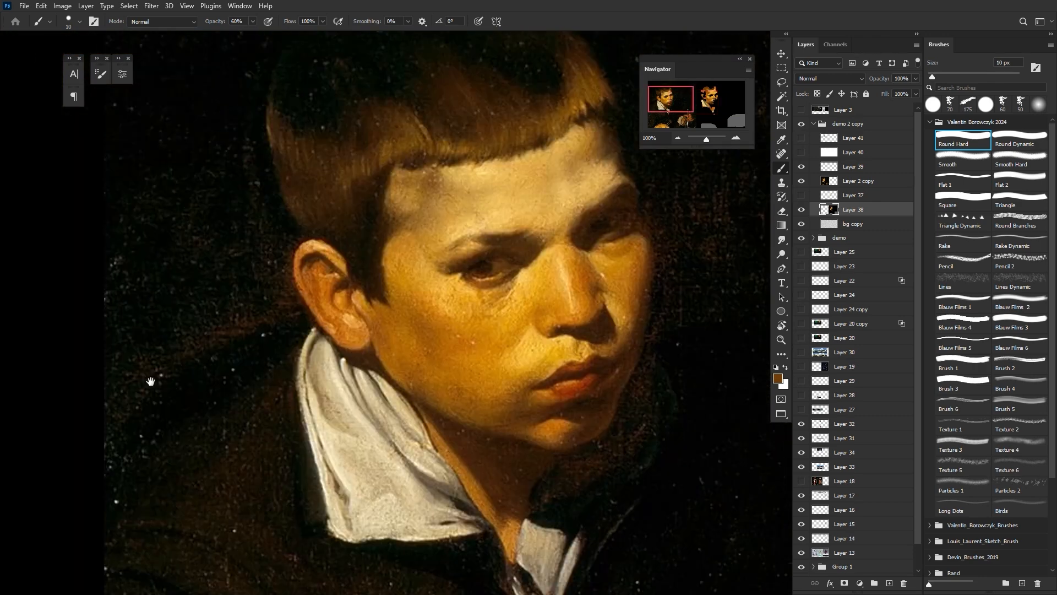
{"action": "left_click_drag", "start_coordinate": [523, 259], "coordinate": [380, 252]}
Step: Sample the ochre at the edge of the painted cheek and add a new layer above Layer 41
{"action": "left_click", "coordinate": [504, 260], "text": "alt"}
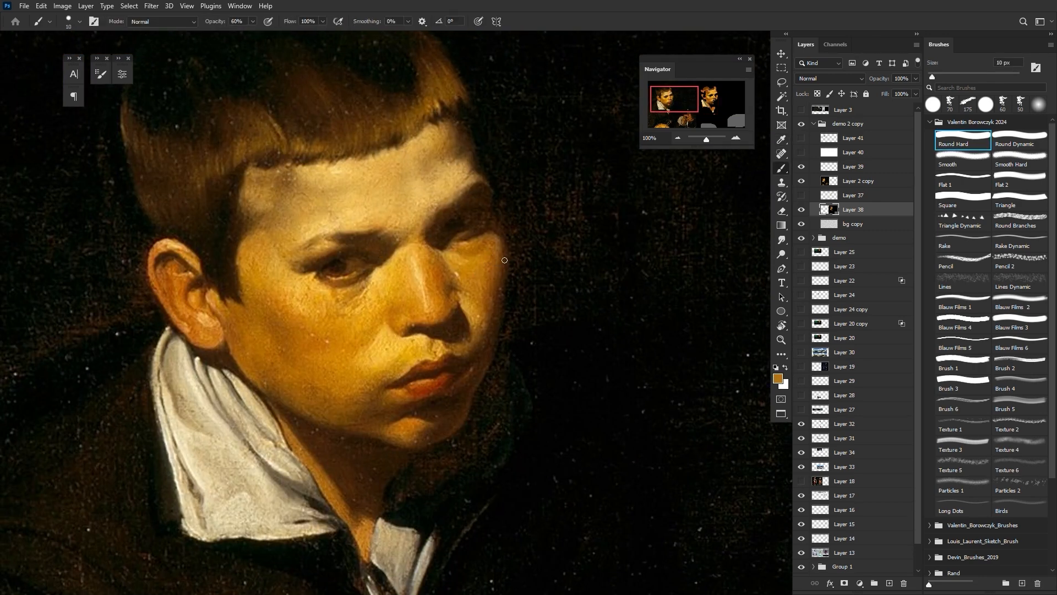
{"action": "left_click", "coordinate": [852, 140]}
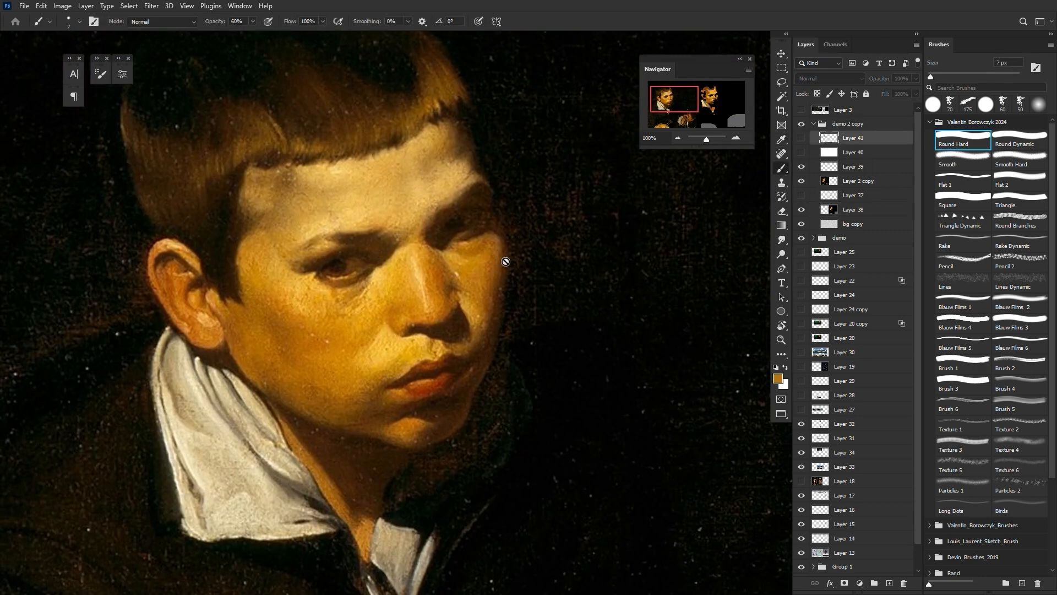
{"action": "left_click", "coordinate": [890, 583]}
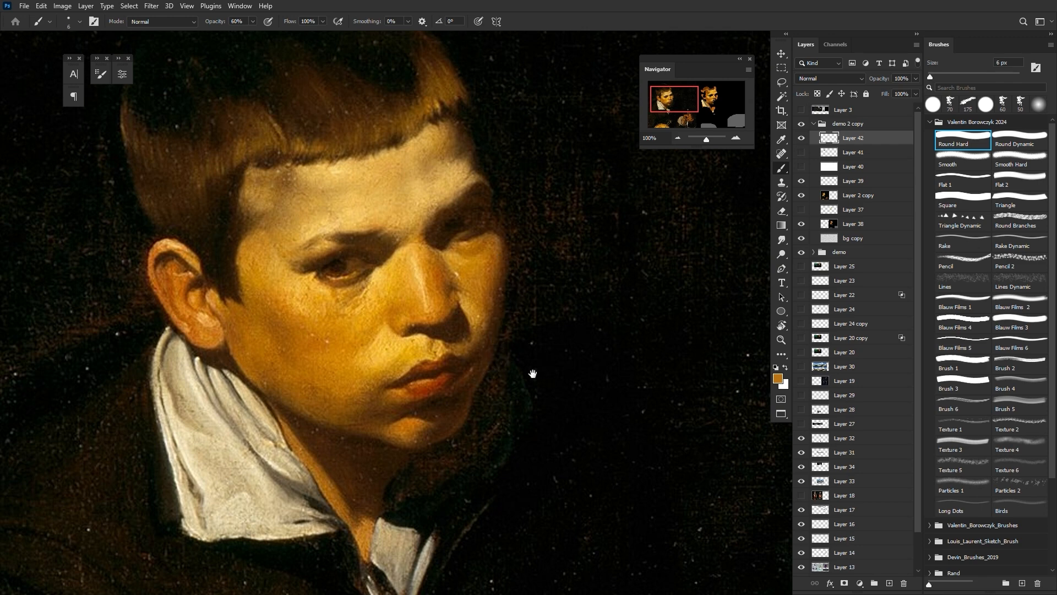
Step: Try marking the edge beside the boy's mouth on the painting with a 6 px Round Hard line
{"action": "mouse_move", "coordinate": [532, 374]}
{"action": "left_mouse_down"}
{"action": "mouse_move", "coordinate": [448, 212]}
{"action": "mouse_move", "coordinate": [419, 348]}
{"action": "left_mouse_up"}
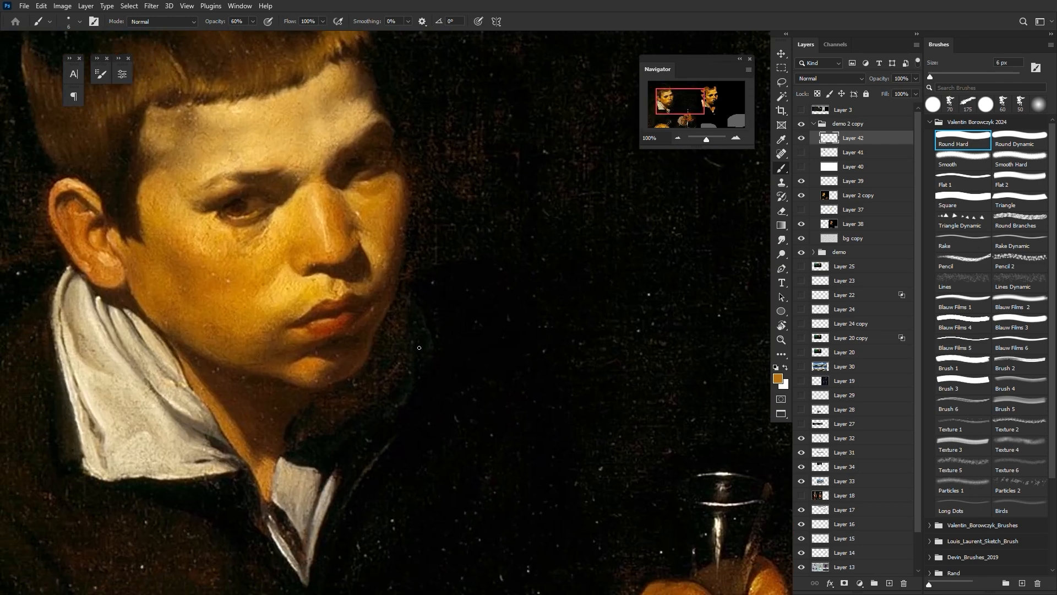
{"action": "left_click_drag", "start_coordinate": [350, 362], "coordinate": [452, 346]}
{"action": "mouse_move", "coordinate": [347, 316]}
{"action": "left_mouse_down"}
{"action": "mouse_move", "coordinate": [397, 265]}
{"action": "mouse_move", "coordinate": [351, 315]}
{"action": "mouse_move", "coordinate": [414, 268]}
{"action": "mouse_move", "coordinate": [372, 361]}
{"action": "mouse_move", "coordinate": [348, 377]}
{"action": "left_mouse_up"}
{"action": "key", "text": "ctrl+z"}
{"action": "key", "text": "ctrl+z"}
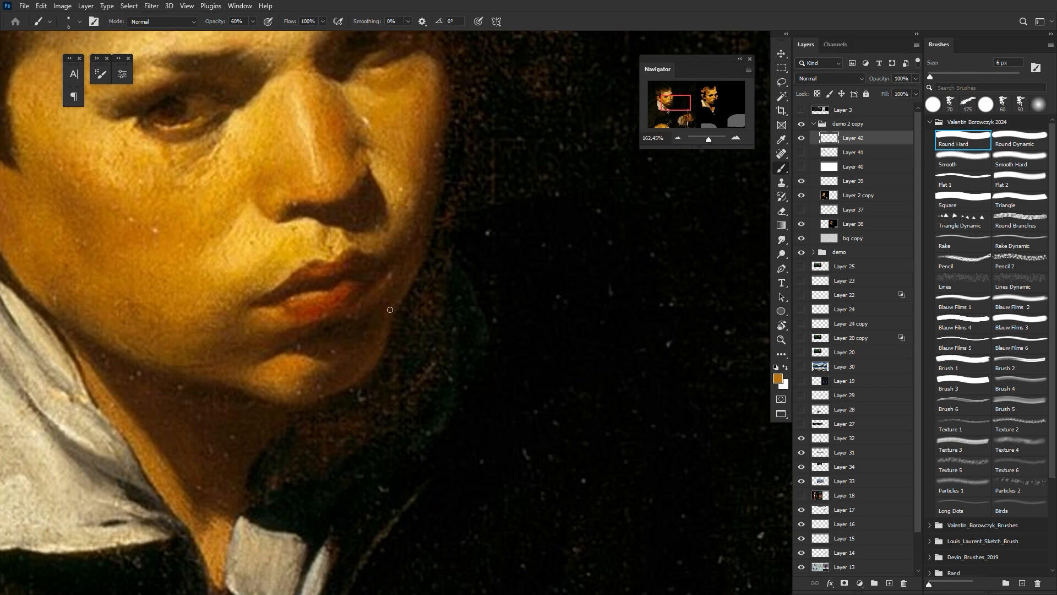
{"action": "key", "text": "ctrl+minus"}
{"action": "left_click_drag", "start_coordinate": [424, 359], "coordinate": [394, 333]}
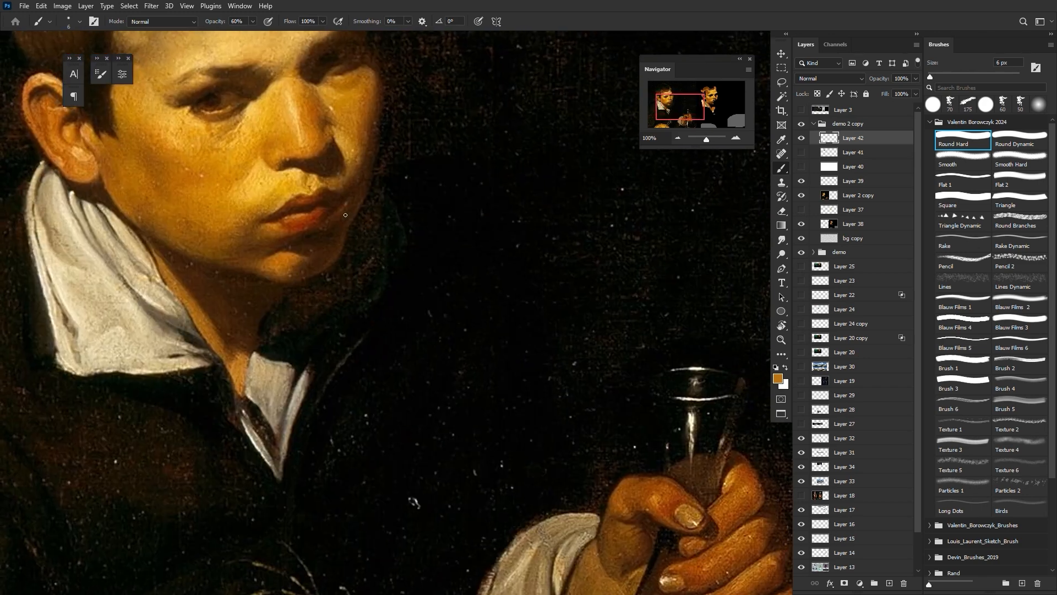
Step: Try drawing a 6 px line in the hand's sampled orange between the glass and the boy's jaw
{"action": "key", "text": "i"}
{"action": "left_click", "coordinate": [736, 494]}
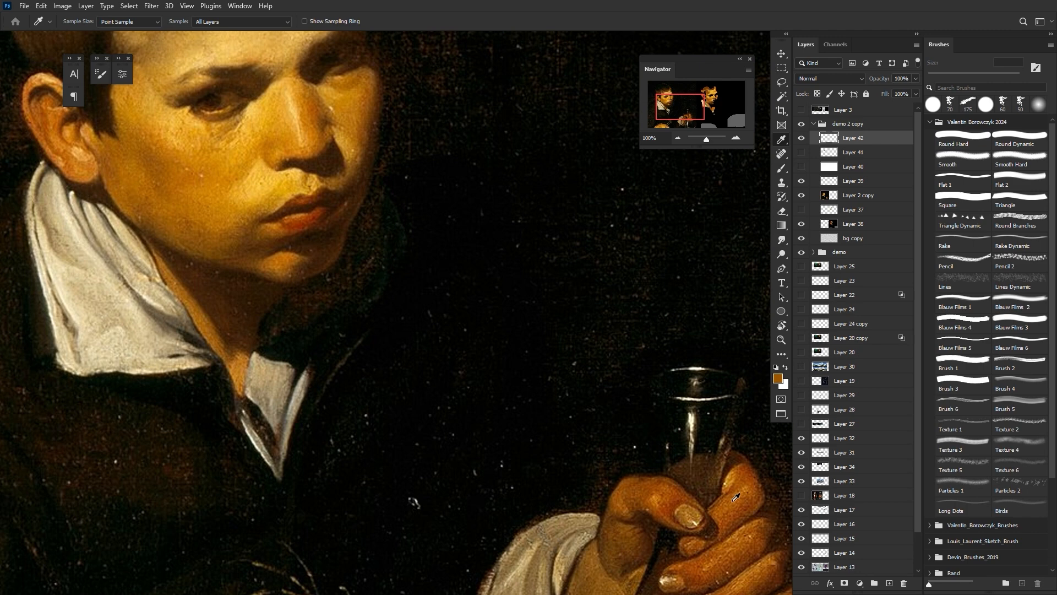
{"action": "key", "text": "b"}
{"action": "mouse_move", "coordinate": [625, 394]}
{"action": "left_mouse_down"}
{"action": "mouse_move", "coordinate": [470, 291]}
{"action": "mouse_move", "coordinate": [382, 246]}
{"action": "left_mouse_up"}
{"action": "key", "text": "ctrl+z"}
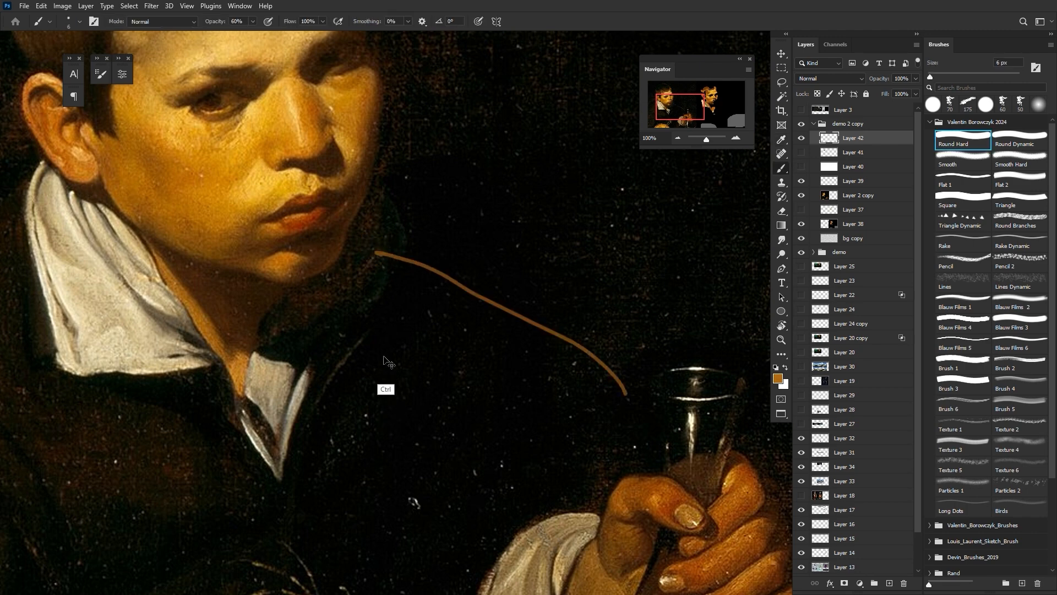
{"action": "key", "text": "ctrl+z"}
{"action": "key", "text": "ctrl+minus"}
{"action": "mouse_move", "coordinate": [485, 378]}
{"action": "left_mouse_down"}
{"action": "mouse_move", "coordinate": [390, 371]}
{"action": "mouse_move", "coordinate": [296, 408]}
{"action": "mouse_move", "coordinate": [265, 440]}
{"action": "left_mouse_up"}
{"action": "key", "text": "ctrl+minus"}
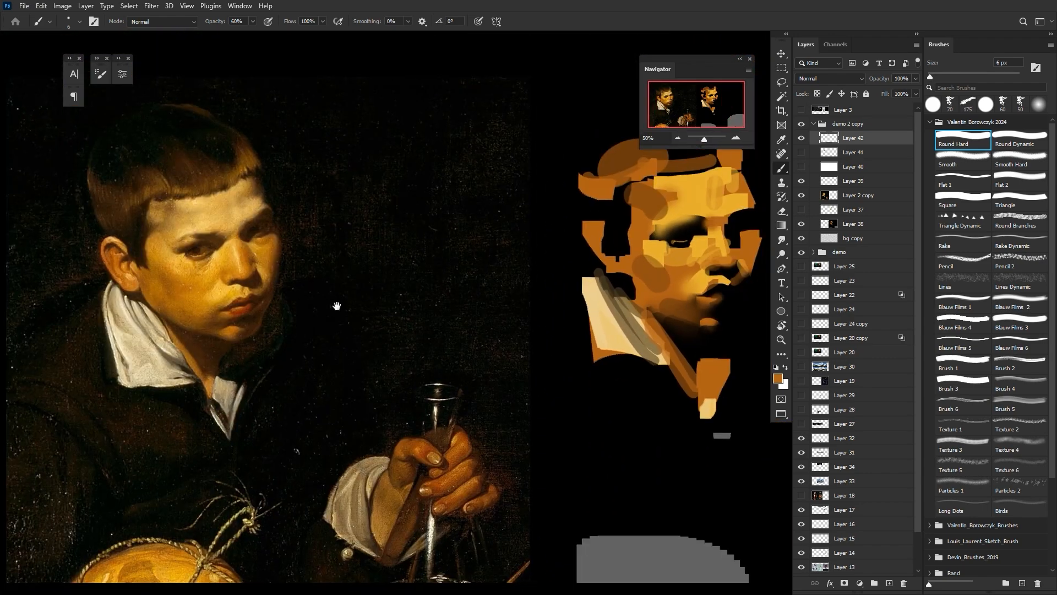
Step: Make the block study's Layer 38 active and set the Round Hard brush to 20 px at 51% opacity
{"action": "mouse_move", "coordinate": [336, 306]}
{"action": "left_mouse_down"}
{"action": "mouse_move", "coordinate": [468, 307]}
{"action": "mouse_move", "coordinate": [431, 314]}
{"action": "mouse_move", "coordinate": [380, 299]}
{"action": "mouse_move", "coordinate": [523, 332]}
{"action": "mouse_move", "coordinate": [293, 344]}
{"action": "left_mouse_up"}
{"action": "key", "text": "ctrl+plus"}
{"action": "left_click_drag", "start_coordinate": [461, 312], "coordinate": [347, 367]}
{"action": "key", "text": "ctrl+plus"}
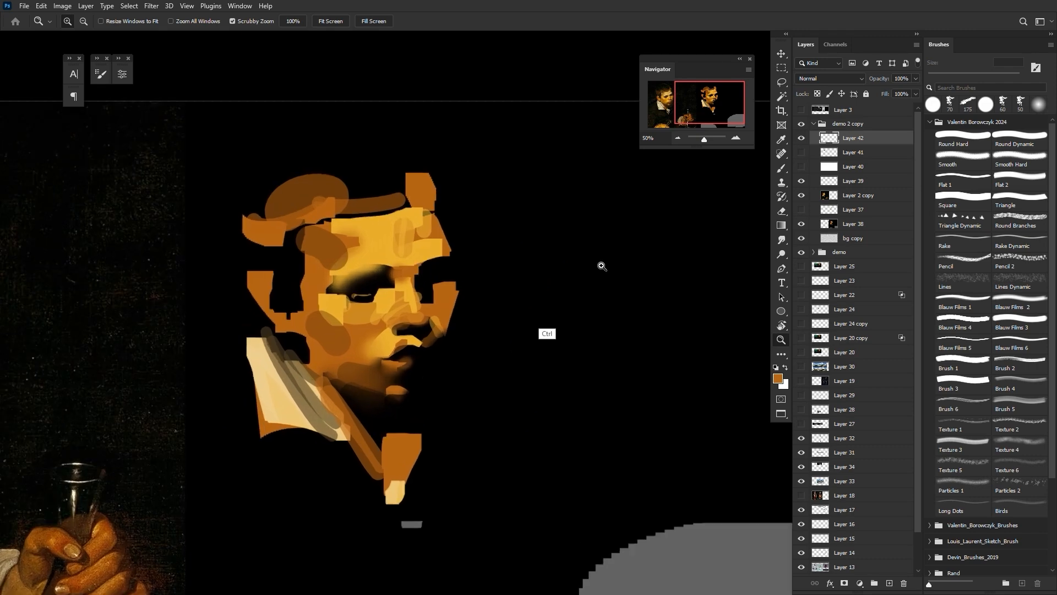
{"action": "mouse_move", "coordinate": [480, 334]}
{"action": "left_mouse_down"}
{"action": "mouse_move", "coordinate": [797, 305]}
{"action": "mouse_move", "coordinate": [394, 323]}
{"action": "mouse_move", "coordinate": [506, 335]}
{"action": "mouse_move", "coordinate": [482, 328]}
{"action": "left_mouse_up"}
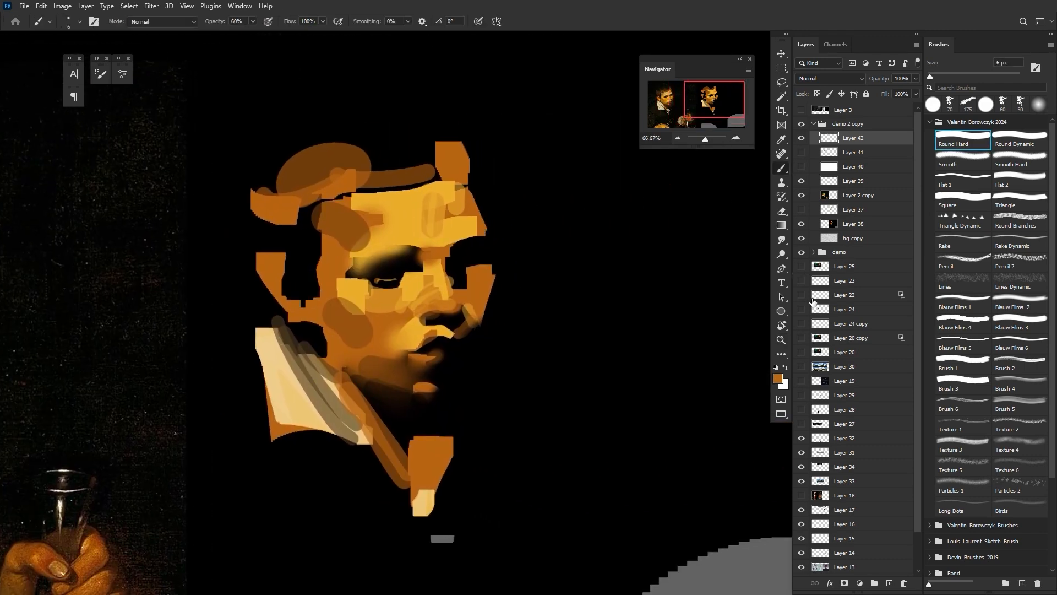
{"action": "left_click", "coordinate": [846, 213]}
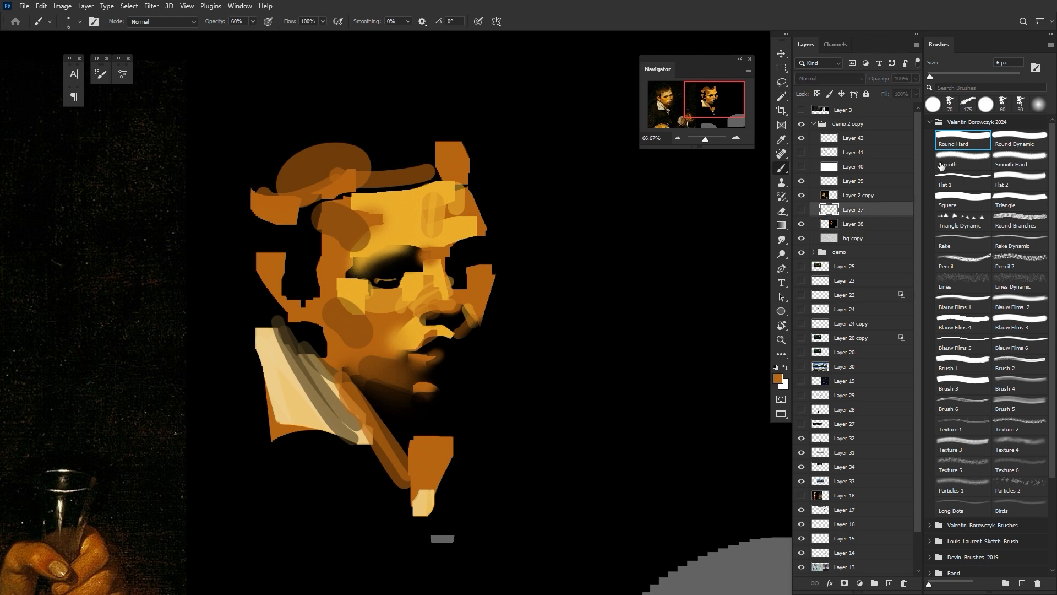
{"action": "left_click", "coordinate": [855, 243]}
{"action": "left_click", "coordinate": [855, 223]}
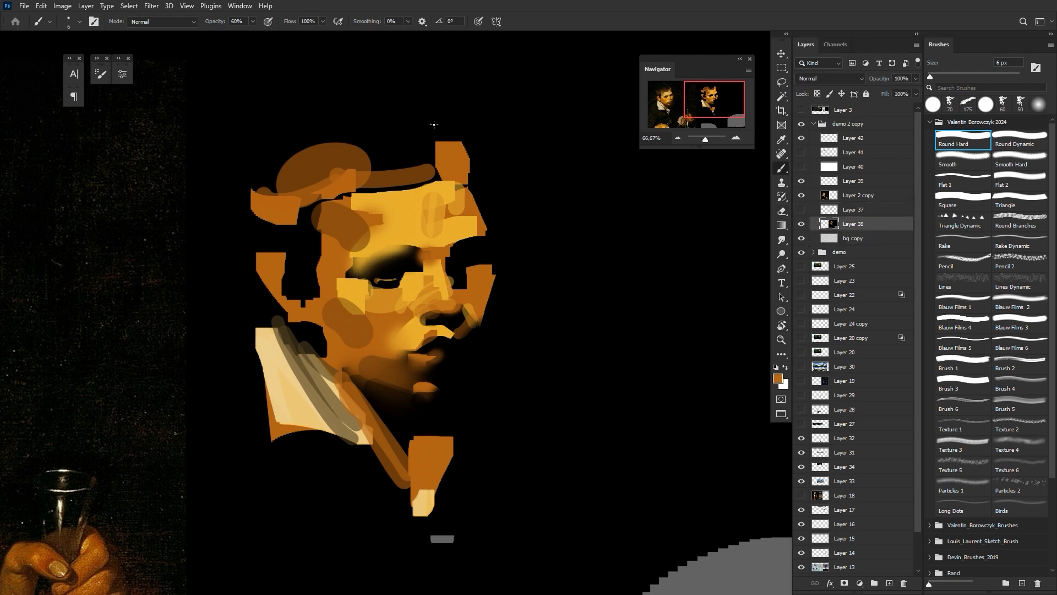
{"action": "left_click", "coordinate": [248, 34]}
{"action": "scroll", "coordinate": [520, 294], "scroll_direction": "up", "scroll_amount": 1}
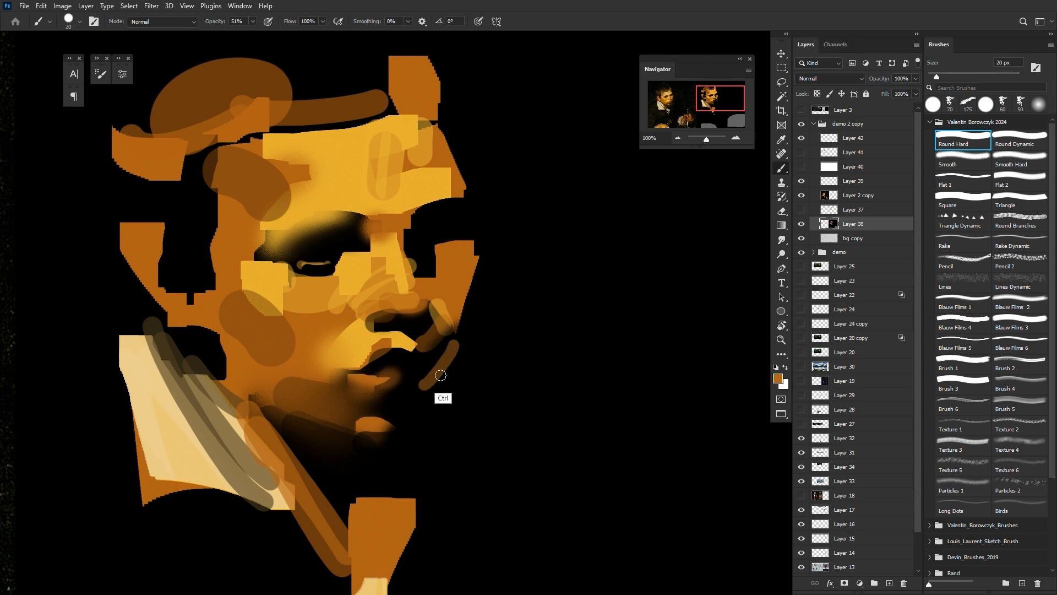
Step: Soften the outer edge of the shadowed cheek into the background with sampled black and a 60 px Smooth brush at 100% opacity
{"action": "key", "text": "i"}
{"action": "left_click", "coordinate": [505, 268]}
{"action": "key", "text": "b"}
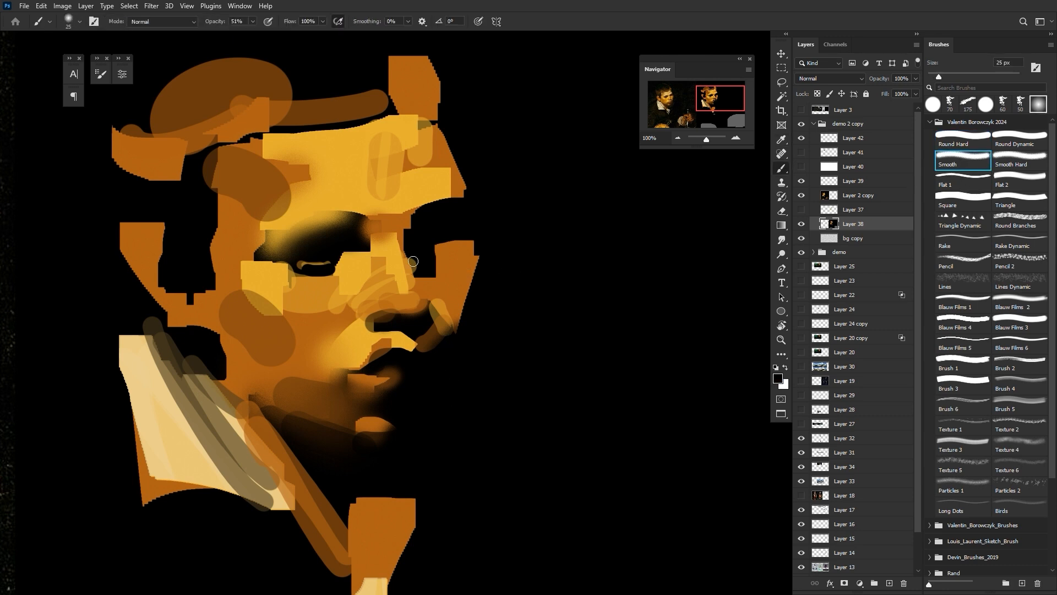
{"action": "left_click", "coordinate": [280, 36]}
{"action": "key", "text": "bracketright"}
{"action": "key", "text": "bracketright"}
{"action": "key", "text": "bracketright"}
{"action": "key", "text": "bracketright"}
{"action": "key", "text": "bracketright"}
{"action": "left_click_drag", "start_coordinate": [479, 252], "coordinate": [462, 322]}
{"action": "key", "text": "ctrl+z"}
{"action": "left_click_drag", "start_coordinate": [479, 256], "coordinate": [458, 342]}
{"action": "key", "text": "ctrl+z"}
{"action": "key", "text": "bracketright"}
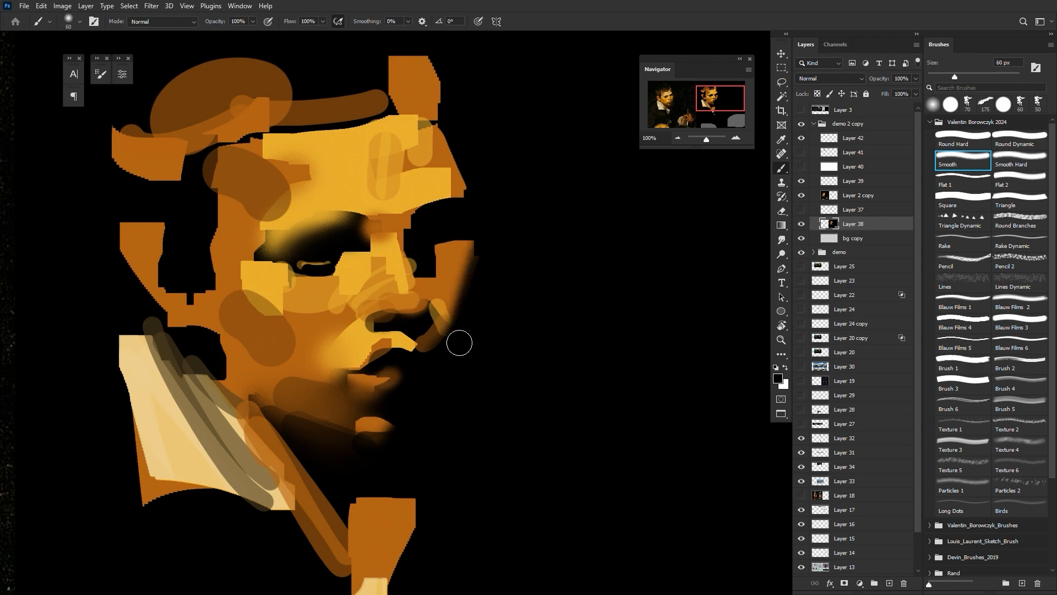
{"action": "key", "text": "ctrl+z"}
{"action": "left_click_drag", "start_coordinate": [480, 249], "coordinate": [462, 334]}
Step: Fade the shadowed eye socket's upper edge into the forehead with a 45 px black Smooth brush
{"action": "key", "text": "bracketleft"}
{"action": "key", "text": "bracketleft"}
{"action": "key", "text": "bracketleft"}
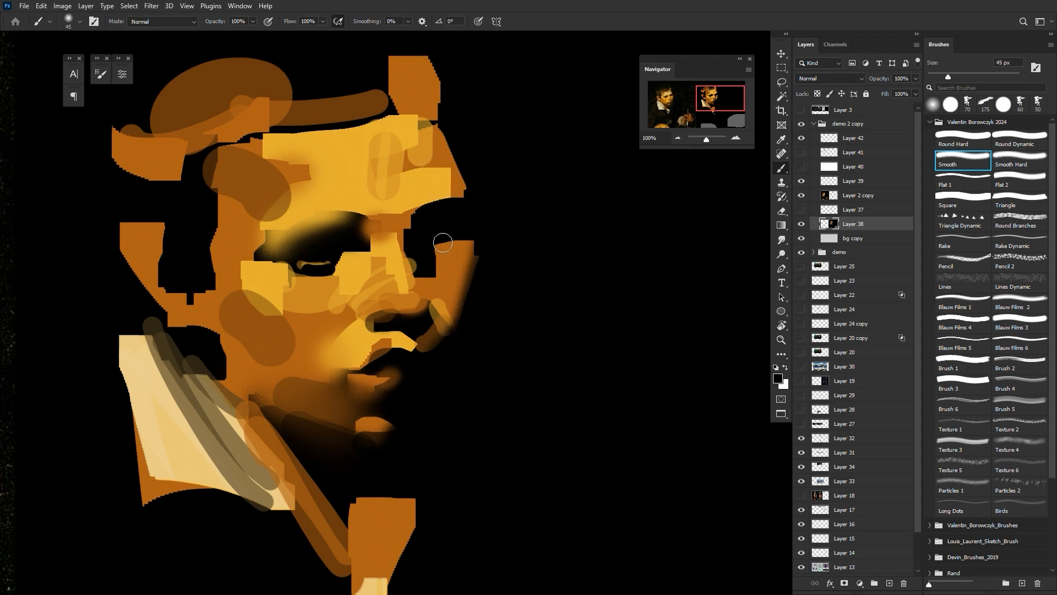
{"action": "mouse_move", "coordinate": [431, 217]}
{"action": "left_mouse_down"}
{"action": "mouse_move", "coordinate": [449, 211]}
{"action": "mouse_move", "coordinate": [422, 206]}
{"action": "left_mouse_up"}
{"action": "key", "text": "ctrl+minus"}
{"action": "mouse_move", "coordinate": [401, 307]}
{"action": "left_mouse_down"}
{"action": "mouse_move", "coordinate": [725, 250]}
{"action": "mouse_move", "coordinate": [696, 256]}
{"action": "left_mouse_up"}
{"action": "left_click_drag", "start_coordinate": [601, 308], "coordinate": [440, 388]}
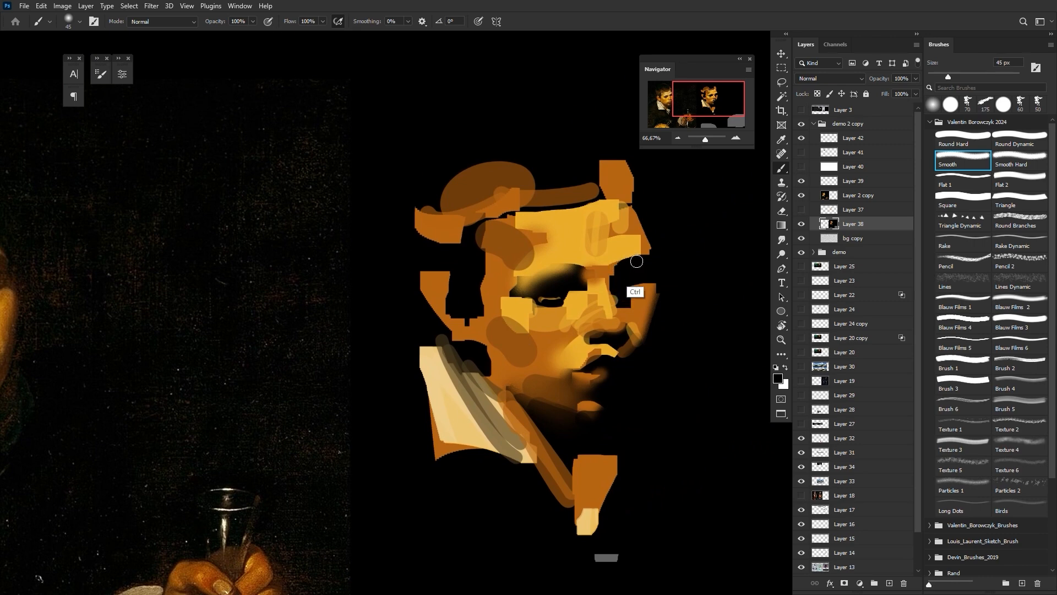
{"action": "left_click_drag", "start_coordinate": [637, 262], "coordinate": [646, 260]}
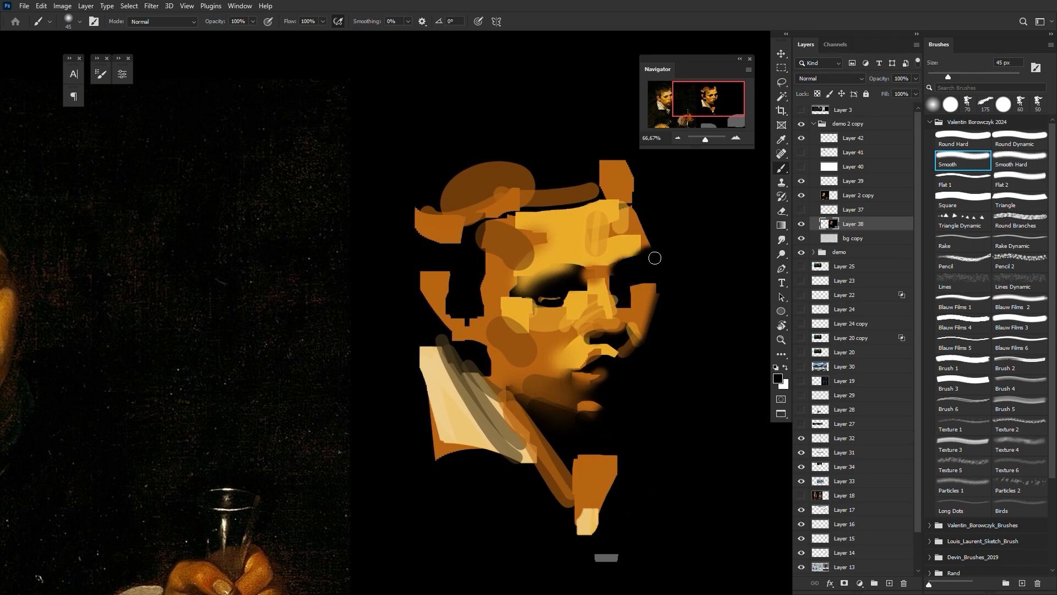
Step: Sample the nose's yellow and add a faint light beside the nose bridge with a 35 px Round Hard brush at 55% opacity
{"action": "mouse_move", "coordinate": [606, 317]}
{"action": "left_mouse_down"}
{"action": "mouse_move", "coordinate": [712, 258]}
{"action": "mouse_move", "coordinate": [667, 278]}
{"action": "mouse_move", "coordinate": [688, 278]}
{"action": "left_mouse_up"}
{"action": "left_click", "coordinate": [703, 247], "text": "alt"}
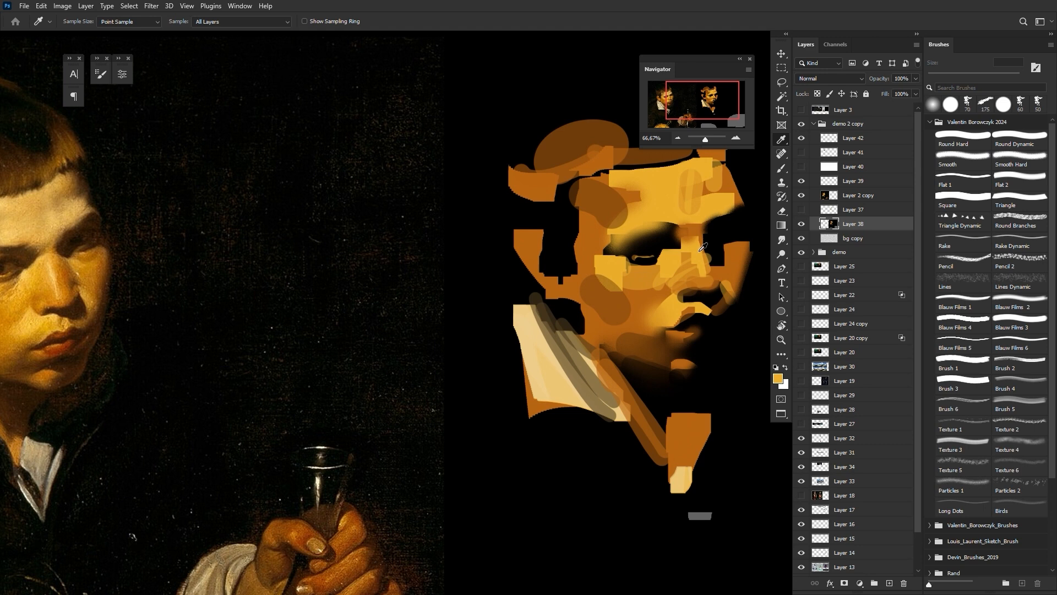
{"action": "left_click", "coordinate": [963, 142]}
{"action": "left_click", "coordinate": [252, 21]}
{"action": "left_click_drag", "start_coordinate": [228, 35], "coordinate": [233, 37]}
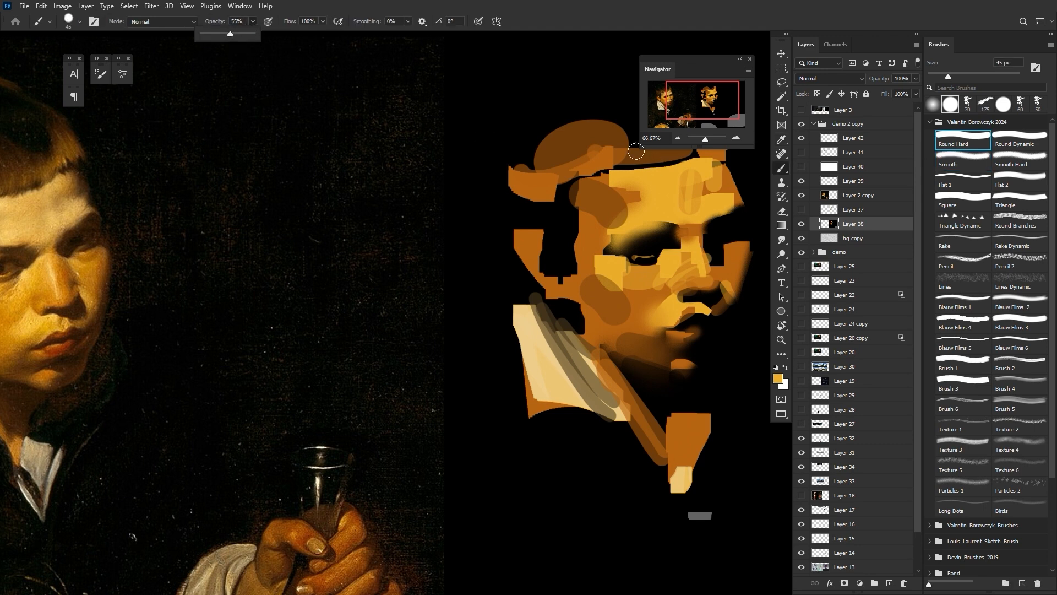
{"action": "key", "text": "["}
{"action": "left_click_drag", "start_coordinate": [708, 251], "coordinate": [724, 265]}
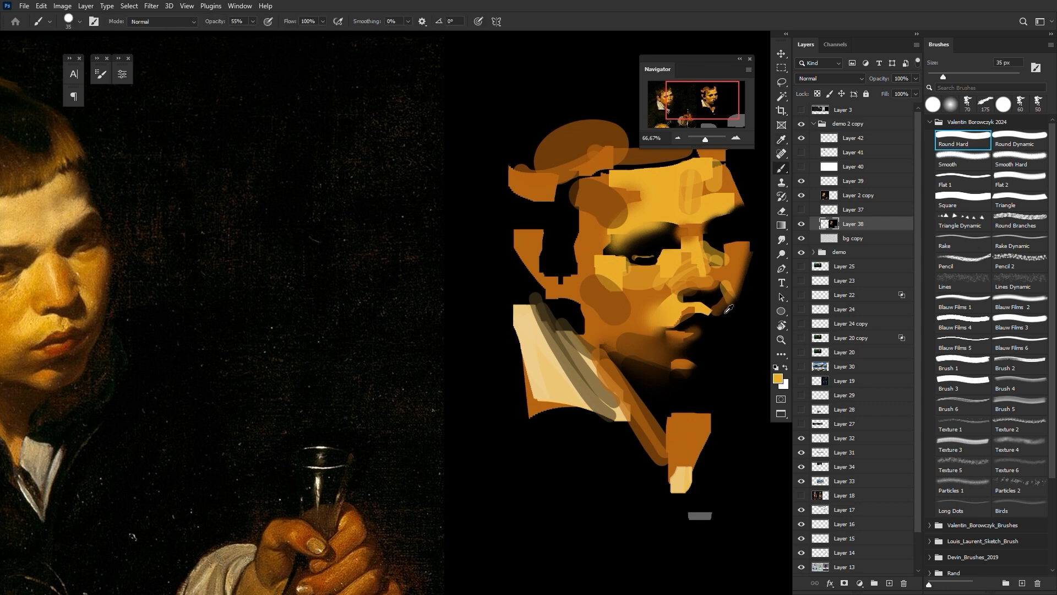
Step: Sample a dark brown from the face's shadow and paint reflected light along the outer jaw below the cheek at 45 px
{"action": "left_click", "coordinate": [720, 332], "text": "alt"}
{"action": "key", "text": "["}
{"action": "key", "text": "]"}
{"action": "mouse_move", "coordinate": [730, 325]}
{"action": "left_mouse_down"}
{"action": "mouse_move", "coordinate": [708, 394]}
{"action": "mouse_move", "coordinate": [740, 380]}
{"action": "left_mouse_up"}
{"action": "key", "text": "]"}
{"action": "key", "text": "]"}
{"action": "left_click_drag", "start_coordinate": [742, 323], "coordinate": [738, 332]}
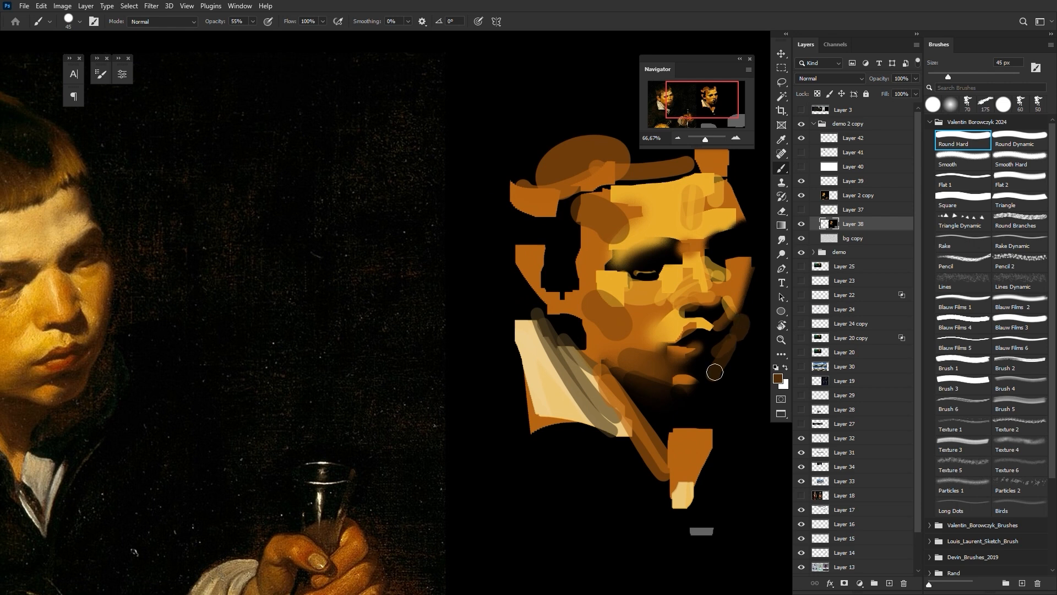
{"action": "left_click_drag", "start_coordinate": [708, 418], "coordinate": [710, 431]}
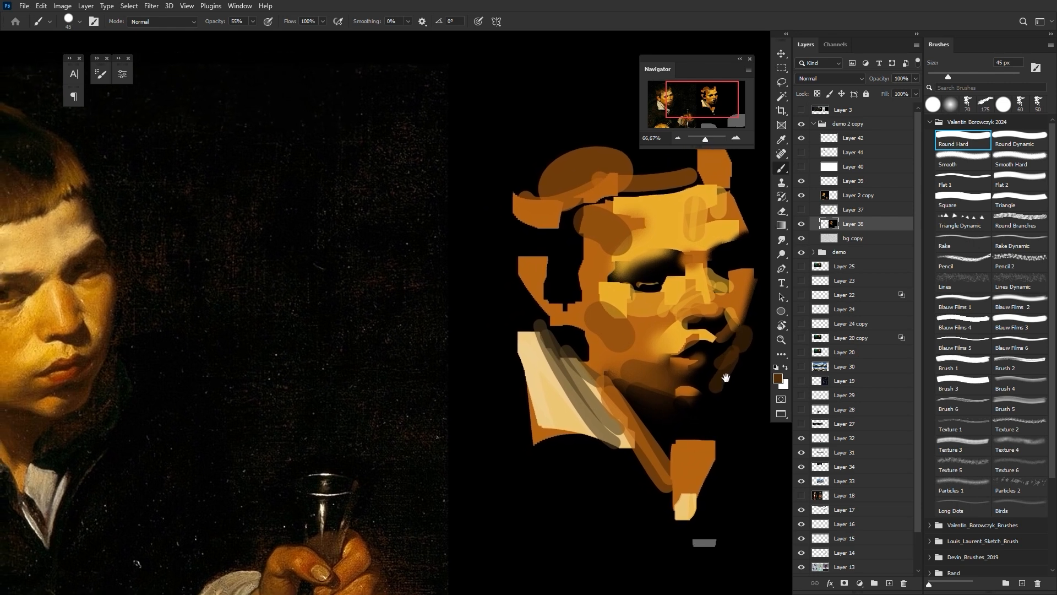
{"action": "key", "text": "i"}
{"action": "key", "text": "b"}
{"action": "mouse_move", "coordinate": [701, 427]}
{"action": "left_mouse_down"}
{"action": "mouse_move", "coordinate": [698, 355]}
{"action": "mouse_move", "coordinate": [702, 395]}
{"action": "left_mouse_up"}
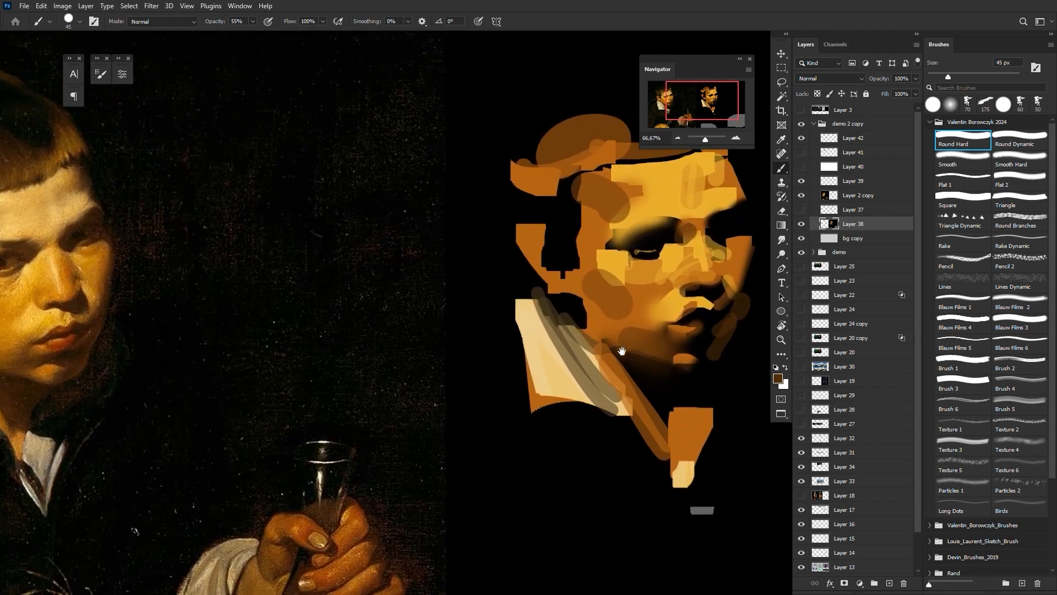
{"action": "mouse_move", "coordinate": [622, 350]}
{"action": "left_mouse_down"}
{"action": "mouse_move", "coordinate": [647, 369]}
{"action": "mouse_move", "coordinate": [623, 347]}
{"action": "mouse_move", "coordinate": [667, 331]}
{"action": "left_mouse_up"}
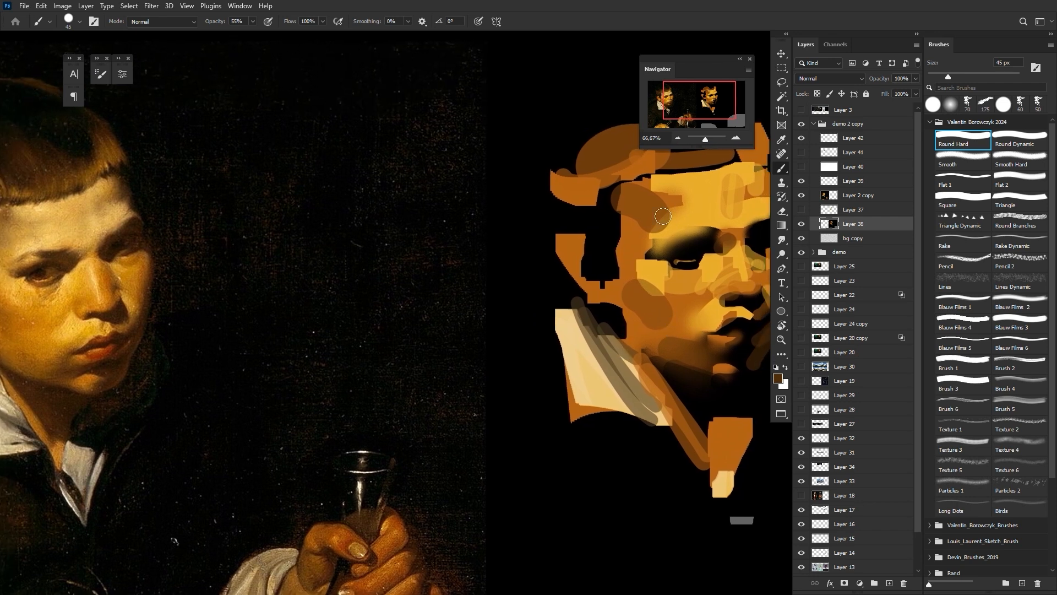
Step: Shade above and below the near eye with dark brown using a 30 px Round Hard brush
{"action": "key", "text": "bracketleft"}
{"action": "left_click_drag", "start_coordinate": [699, 236], "coordinate": [702, 230]}
{"action": "key", "text": "ctrl+z"}
{"action": "key", "text": "ctrl+z"}
{"action": "key", "text": "ctrl+z"}
{"action": "mouse_move", "coordinate": [712, 278]}
{"action": "left_mouse_down"}
{"action": "mouse_move", "coordinate": [682, 289]}
{"action": "mouse_move", "coordinate": [731, 273]}
{"action": "mouse_move", "coordinate": [716, 278]}
{"action": "left_mouse_up"}
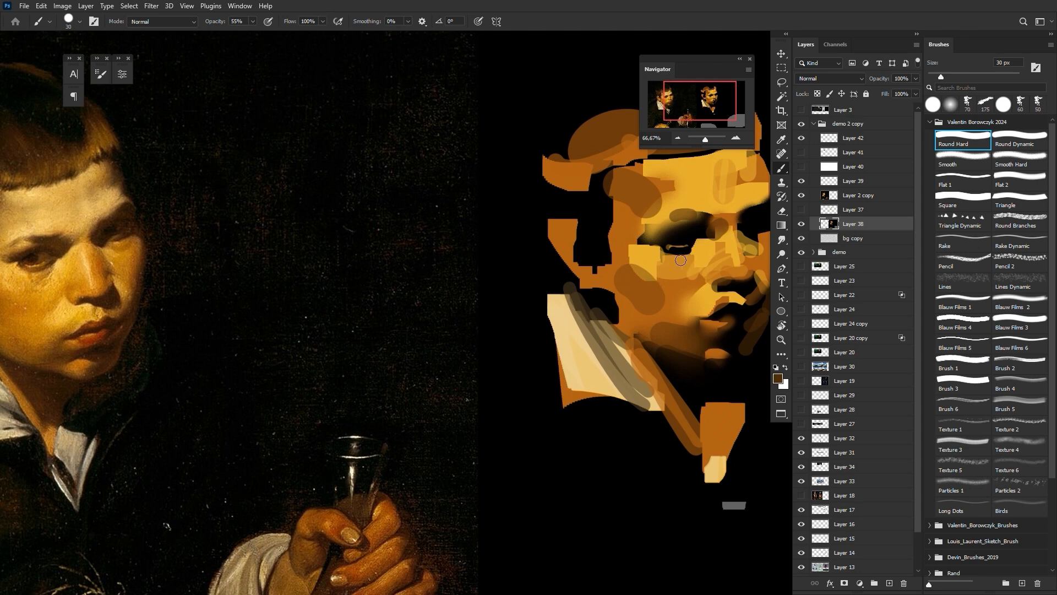
{"action": "left_click_drag", "start_coordinate": [678, 258], "coordinate": [705, 254]}
{"action": "left_click_drag", "start_coordinate": [724, 289], "coordinate": [694, 323]}
Step: Flip the canvas horizontally and show the block study beside the painting at 50% zoom
{"action": "key", "text": "bracketright"}
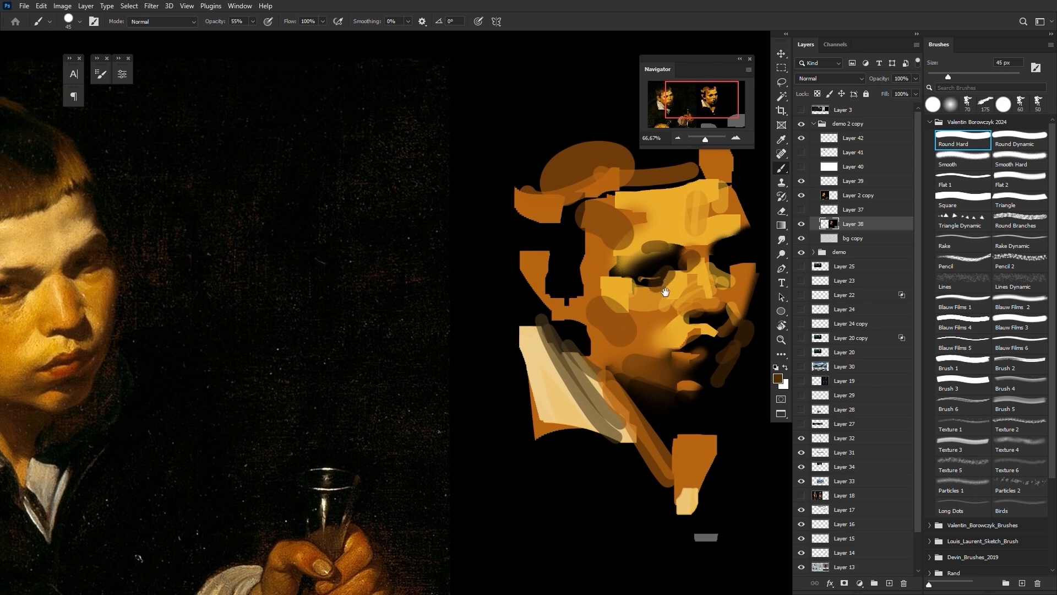
{"action": "mouse_move", "coordinate": [665, 291]}
{"action": "left_mouse_down"}
{"action": "mouse_move", "coordinate": [731, 228]}
{"action": "mouse_move", "coordinate": [726, 245]}
{"action": "mouse_move", "coordinate": [700, 254]}
{"action": "mouse_move", "coordinate": [742, 249]}
{"action": "left_mouse_up"}
{"action": "key", "text": "bracketleft"}
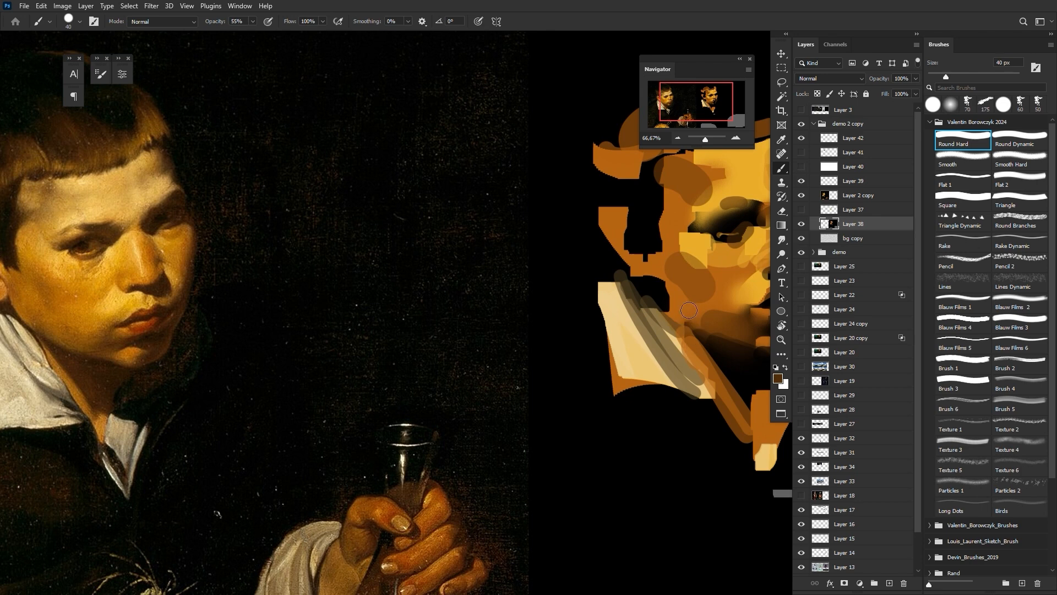
{"action": "key", "text": "bracketright"}
{"action": "left_click_drag", "start_coordinate": [703, 342], "coordinate": [645, 464]}
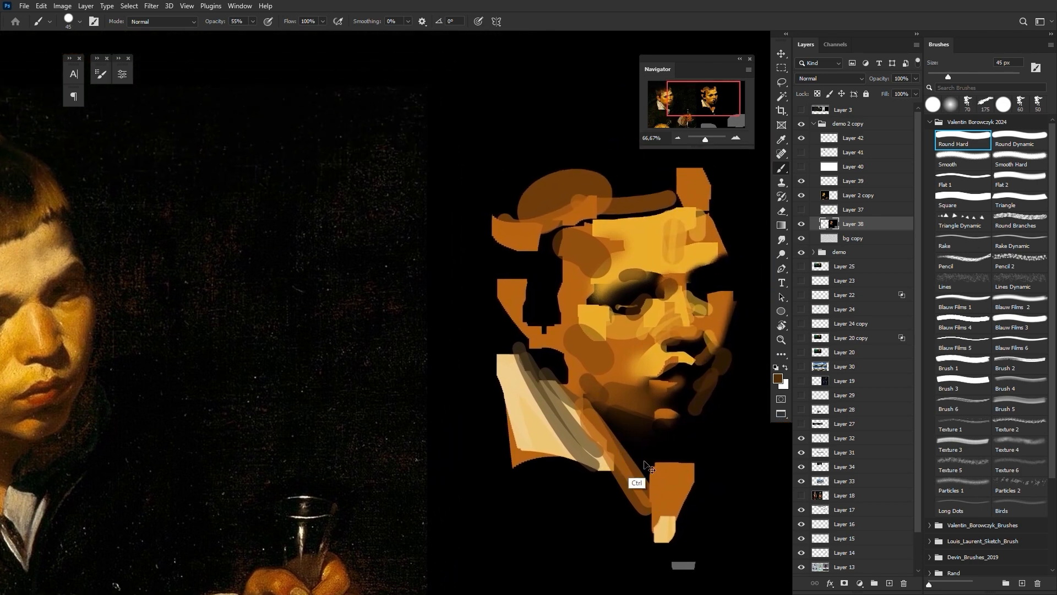
{"action": "key", "text": "ctrl+minus"}
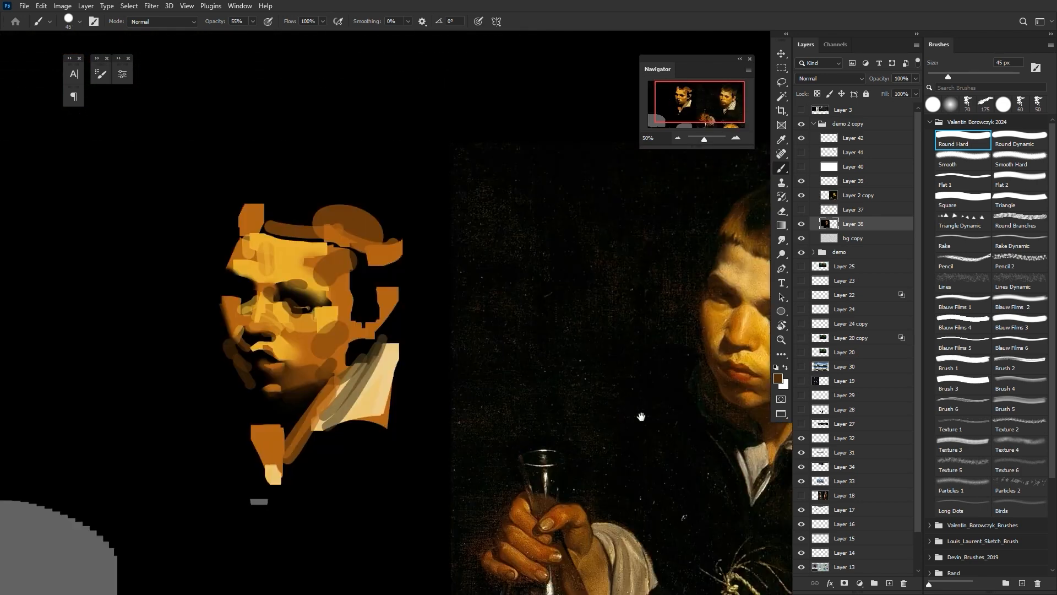
{"action": "left_click_drag", "start_coordinate": [639, 415], "coordinate": [566, 385]}
Step: Sample the brow's yellow and the orange on the ear side of the cheek, raising the Round Hard brush to 60 px
{"action": "left_click", "coordinate": [170, 255], "text": "alt"}
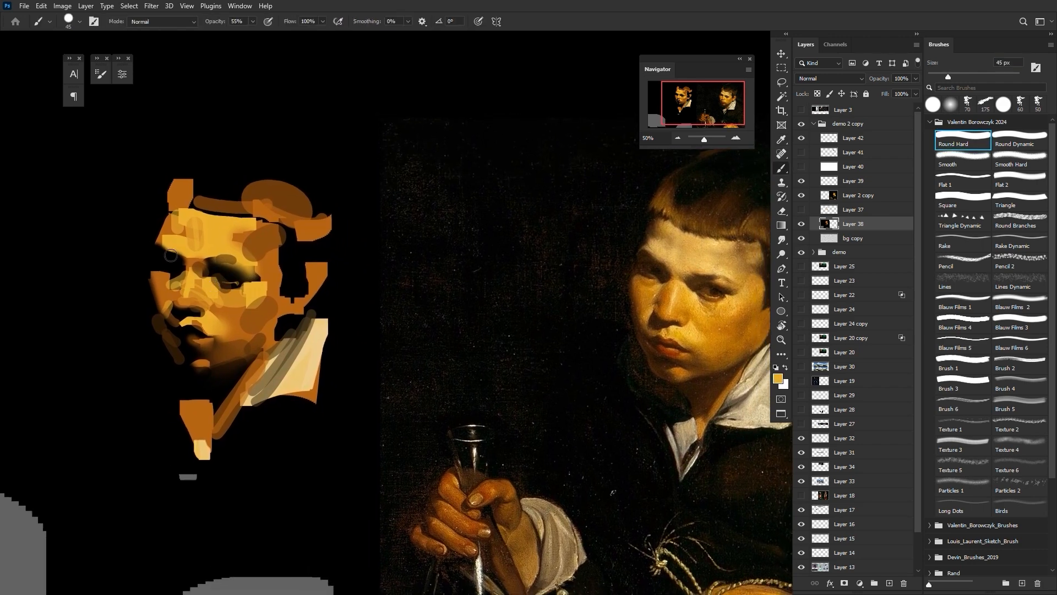
{"action": "key", "text": "bracketleft"}
{"action": "left_click_drag", "start_coordinate": [240, 397], "coordinate": [229, 431]}
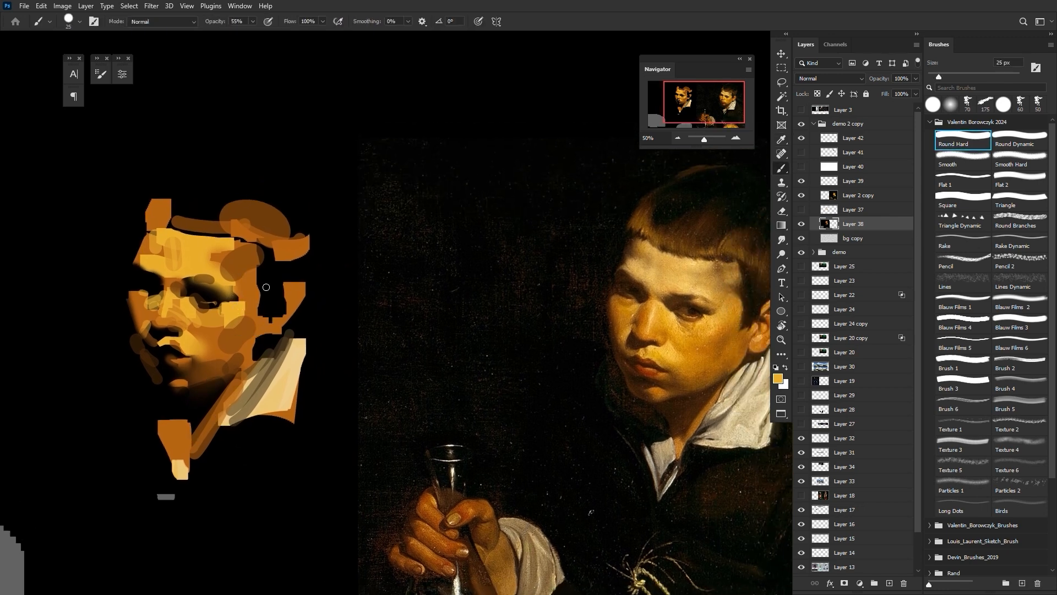
{"action": "key", "text": "bracketright"}
{"action": "key", "text": "bracketright"}
{"action": "key", "text": "i"}
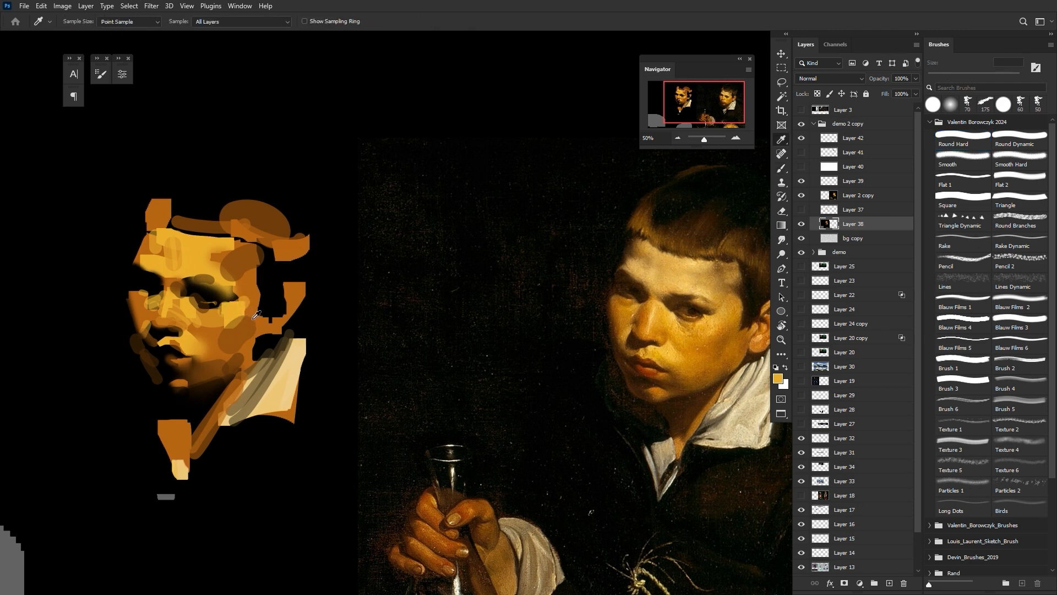
{"action": "left_click", "coordinate": [256, 315]}
{"action": "key", "text": "b"}
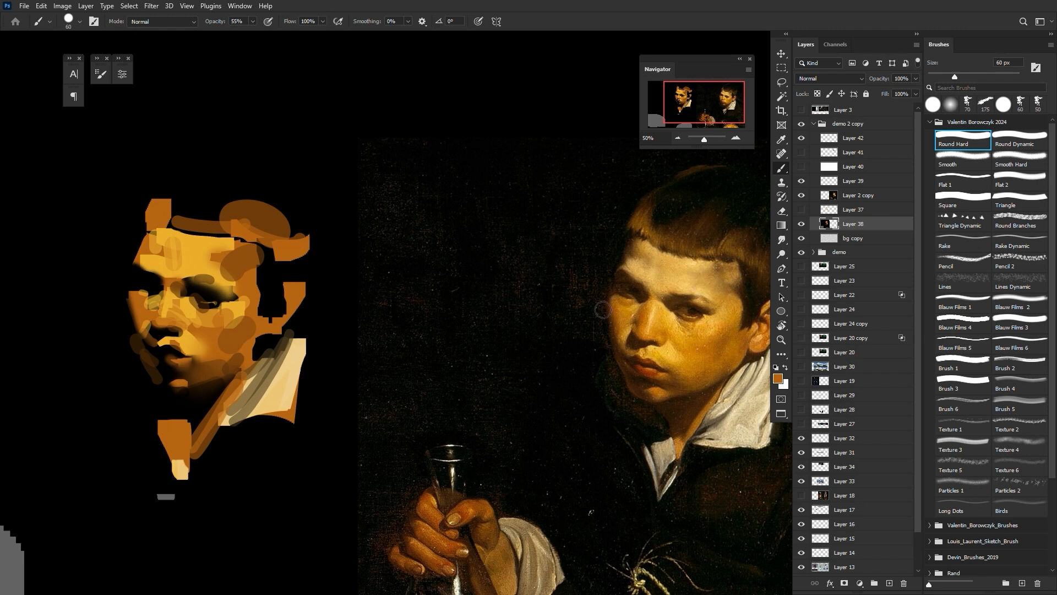
Step: Sample ochre and orange around the temple and paint a transition tone between forehead and temple with a 70 px Round Hard brush
{"action": "key", "text": "i"}
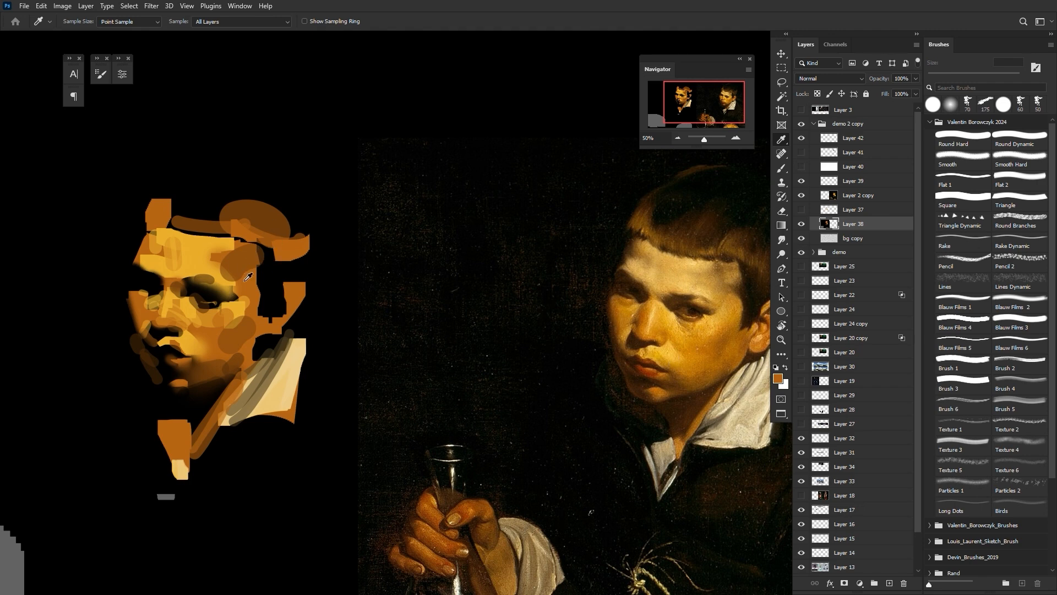
{"action": "key", "text": "b"}
{"action": "key", "text": "bracketright"}
{"action": "key", "text": "bracketright"}
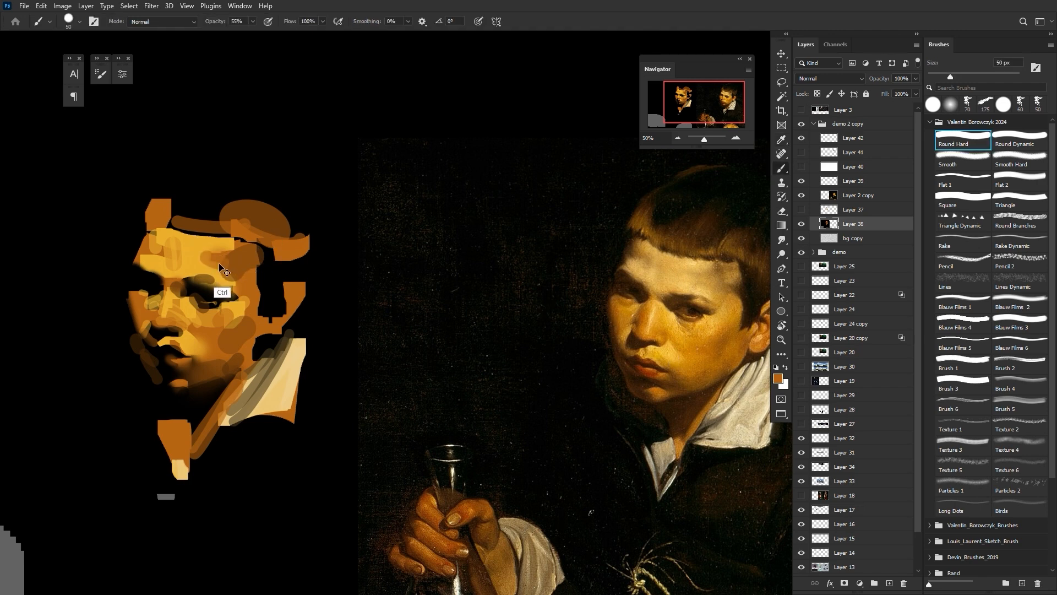
{"action": "left_click", "coordinate": [216, 263], "text": "alt"}
{"action": "left_click", "coordinate": [226, 262], "text": "alt"}
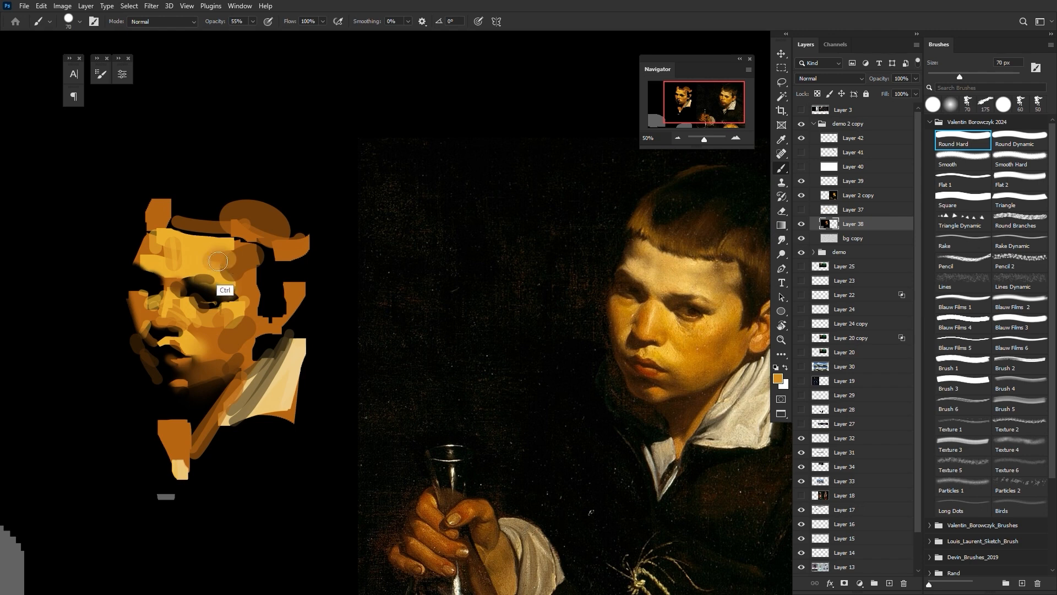
{"action": "mouse_move", "coordinate": [226, 262]}
{"action": "left_mouse_down"}
{"action": "mouse_move", "coordinate": [205, 266]}
{"action": "mouse_move", "coordinate": [249, 259]}
{"action": "left_mouse_up"}
{"action": "left_click", "coordinate": [224, 272], "text": "alt"}
{"action": "key", "text": "bracketright"}
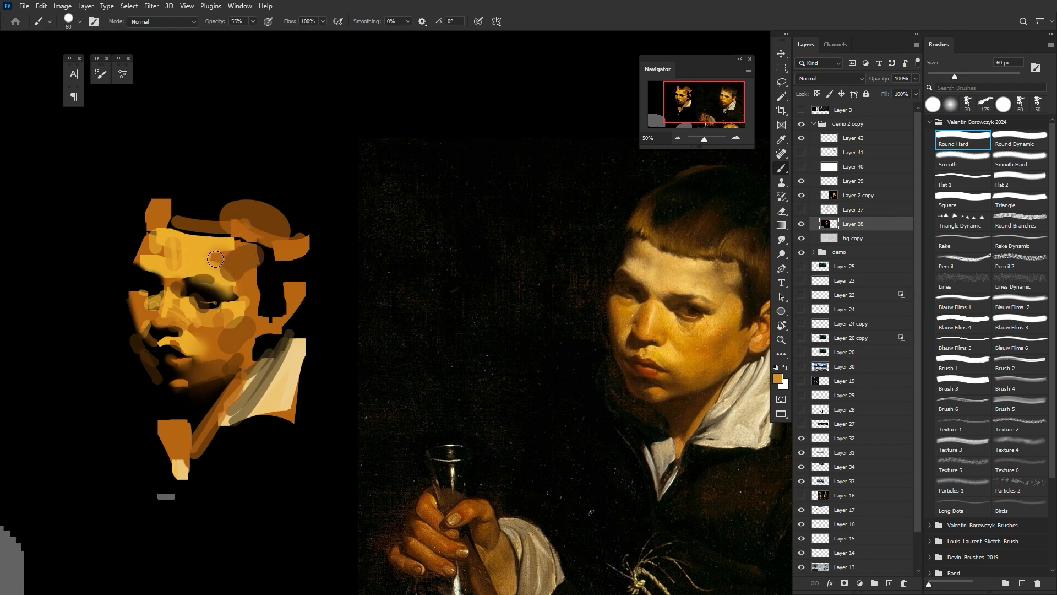
{"action": "left_click", "coordinate": [240, 239], "text": "alt"}
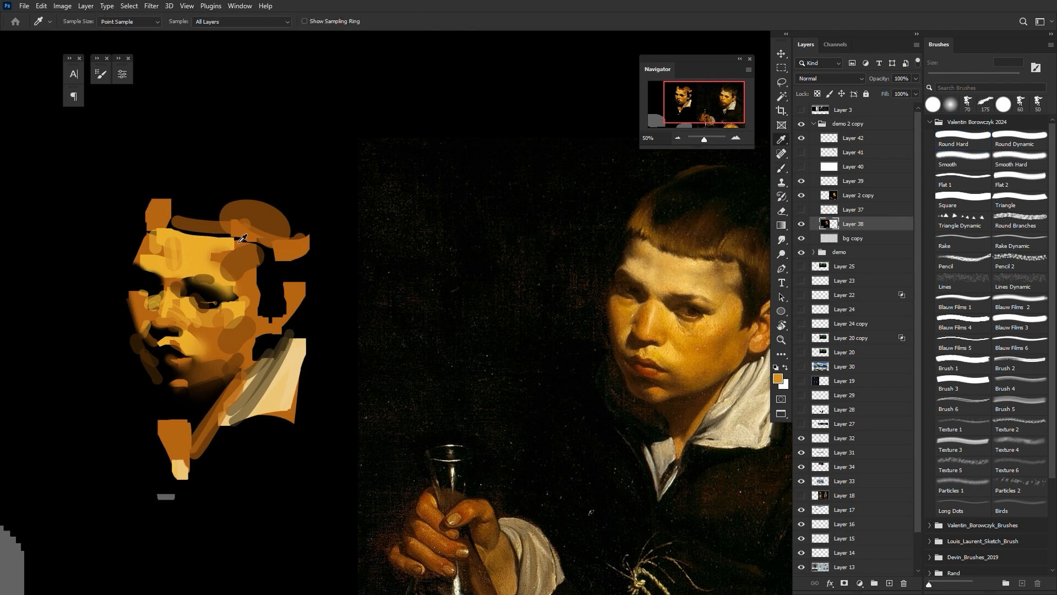
{"action": "key", "text": "bracketright"}
{"action": "left_click_drag", "start_coordinate": [212, 258], "coordinate": [229, 271]}
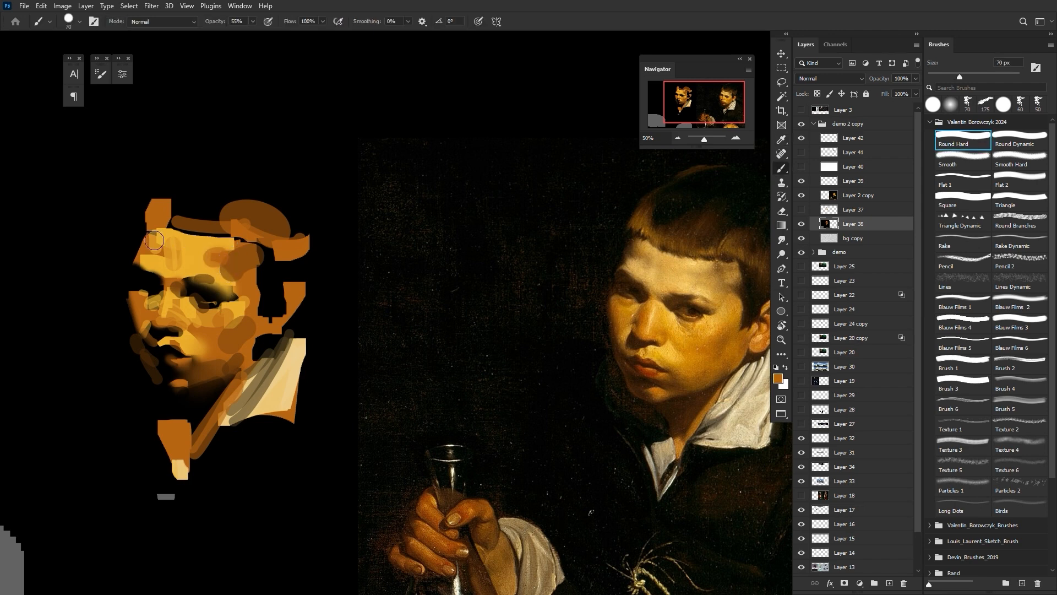
Step: Try shading the far side and middle of the forehead with large Round Hard strokes in orange and sampled ochre
{"action": "key", "text": "bracketright"}
{"action": "left_click_drag", "start_coordinate": [163, 247], "coordinate": [165, 255]}
{"action": "key", "text": "ctrl+z"}
{"action": "key", "text": "i"}
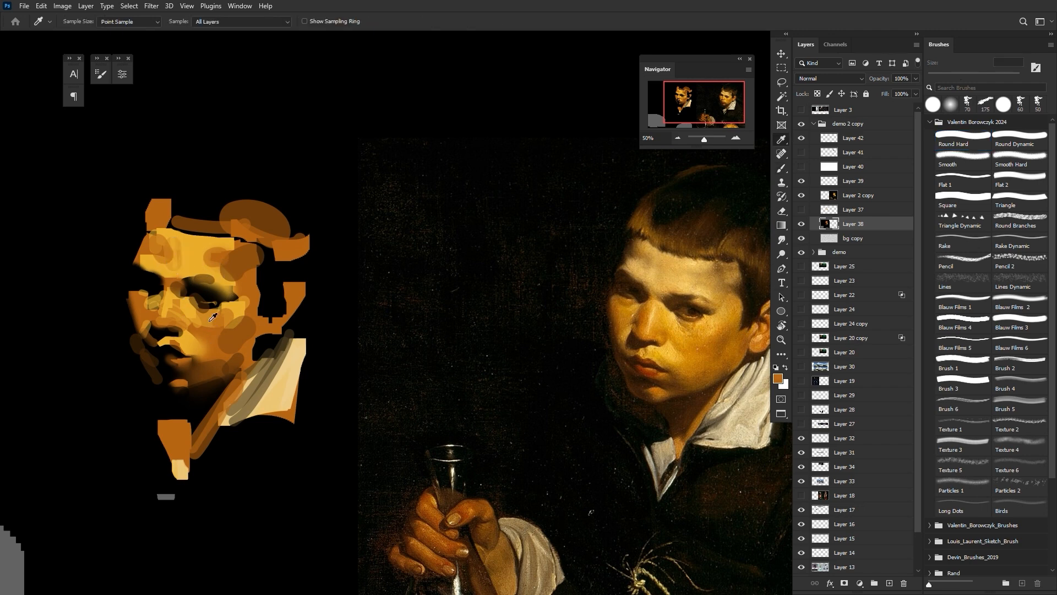
{"action": "left_click", "coordinate": [190, 254]}
{"action": "key", "text": "b"}
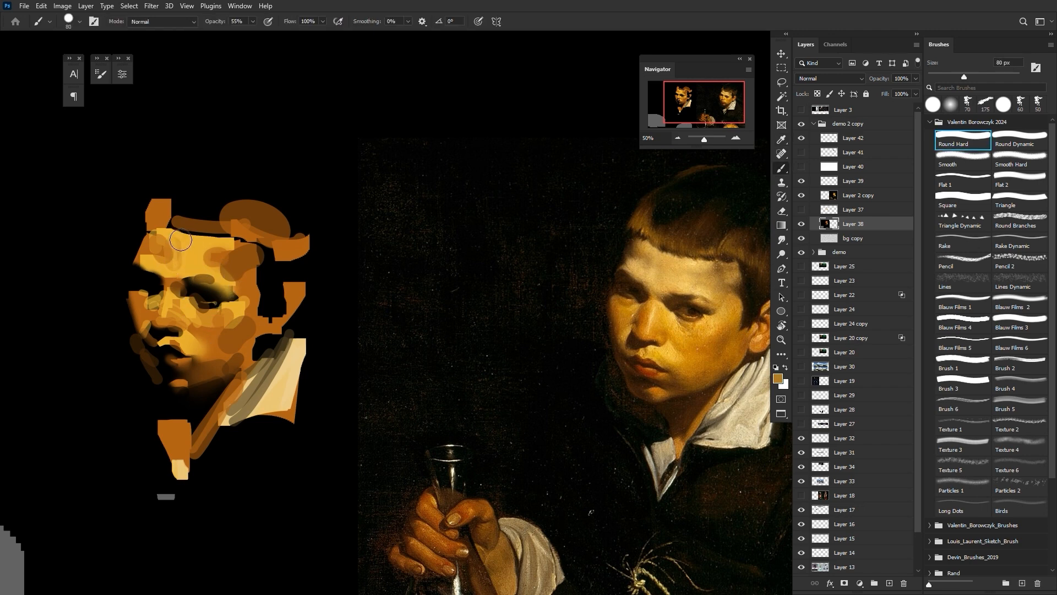
{"action": "key", "text": "bracketleft"}
{"action": "left_click_drag", "start_coordinate": [191, 251], "coordinate": [180, 263]}
{"action": "key", "text": "ctrl+z"}
{"action": "left_click", "coordinate": [961, 164]}
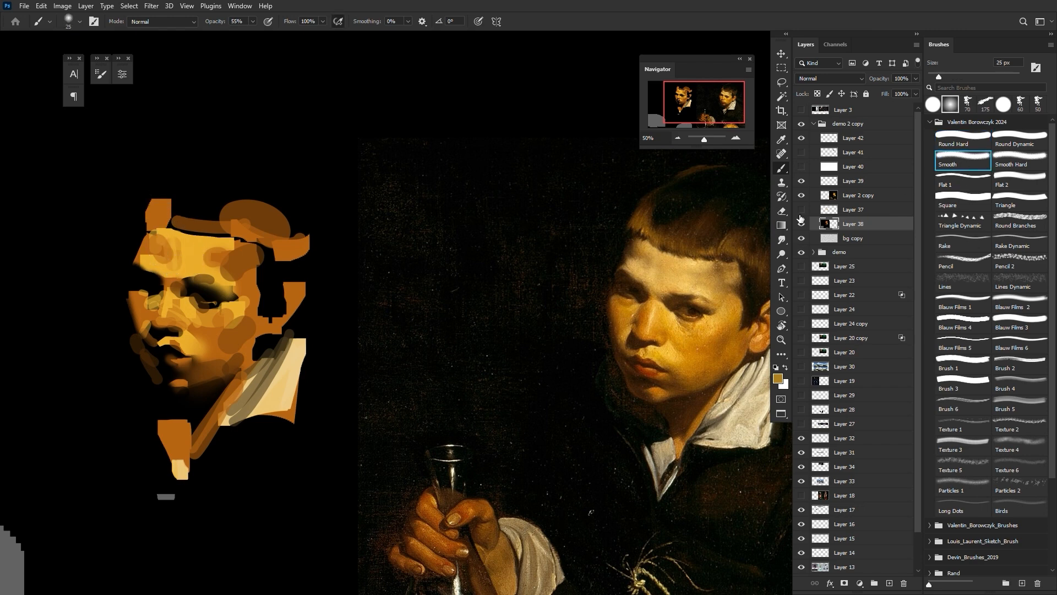
{"action": "key", "text": "i"}
{"action": "left_click", "coordinate": [131, 244]}
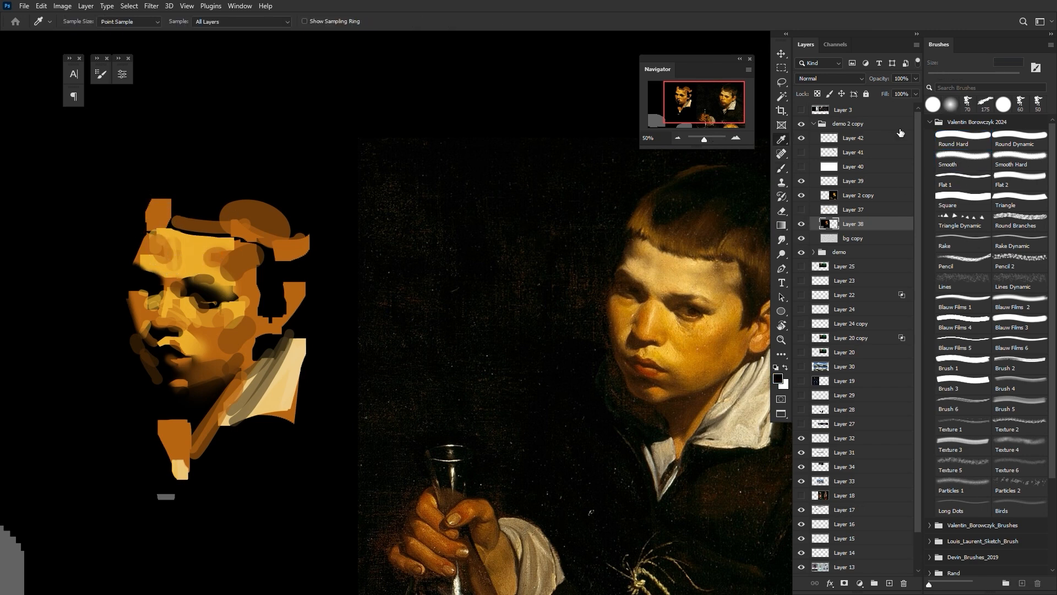
{"action": "left_click", "coordinate": [953, 140]}
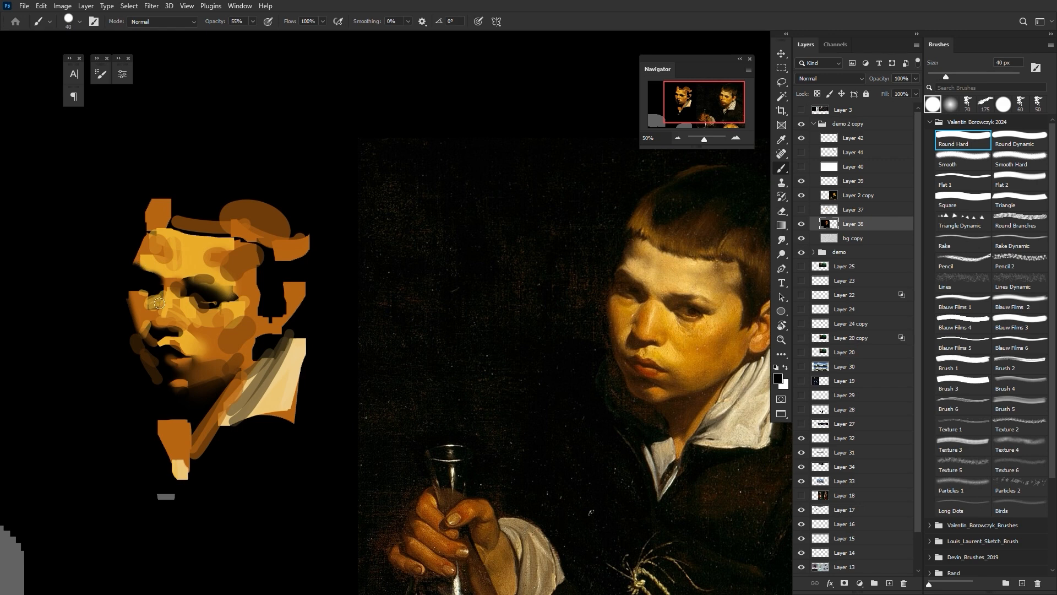
Step: Sample dark brown from the lower face shadow and darken the forehead's far edge with a 70 px Round Hard brush
{"action": "key", "text": "bracketright"}
{"action": "key", "text": "bracketright"}
{"action": "key", "text": "bracketright"}
{"action": "left_click", "coordinate": [192, 364], "text": "alt"}
{"action": "key", "text": "bracketright"}
{"action": "key", "text": "bracketleft"}
{"action": "left_click_drag", "start_coordinate": [138, 238], "coordinate": [143, 240]}
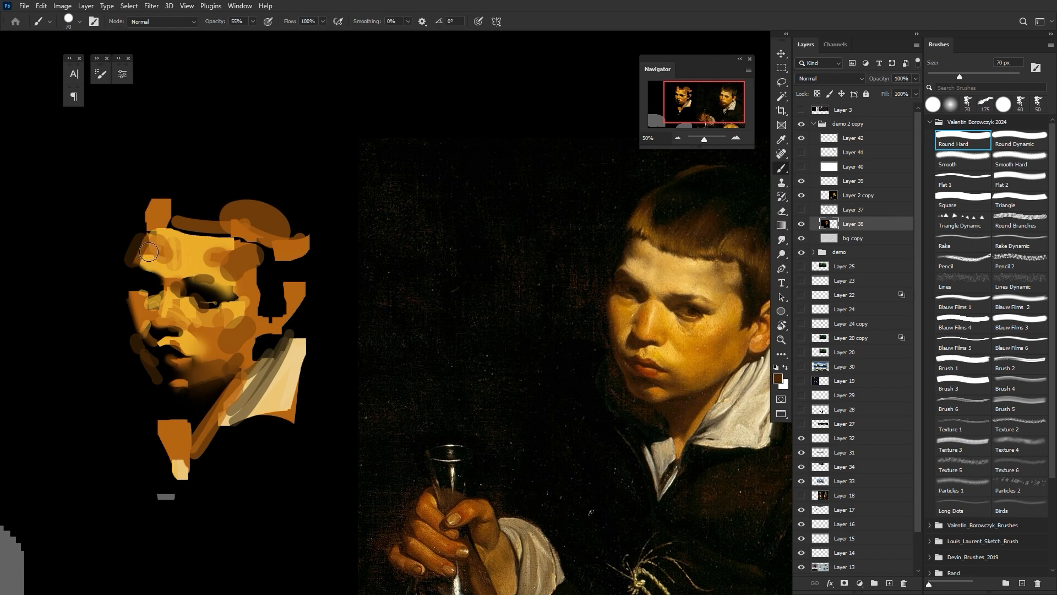
{"action": "key", "text": "bracketleft"}
{"action": "key", "text": "bracketleft"}
{"action": "left_click", "coordinate": [778, 377]}
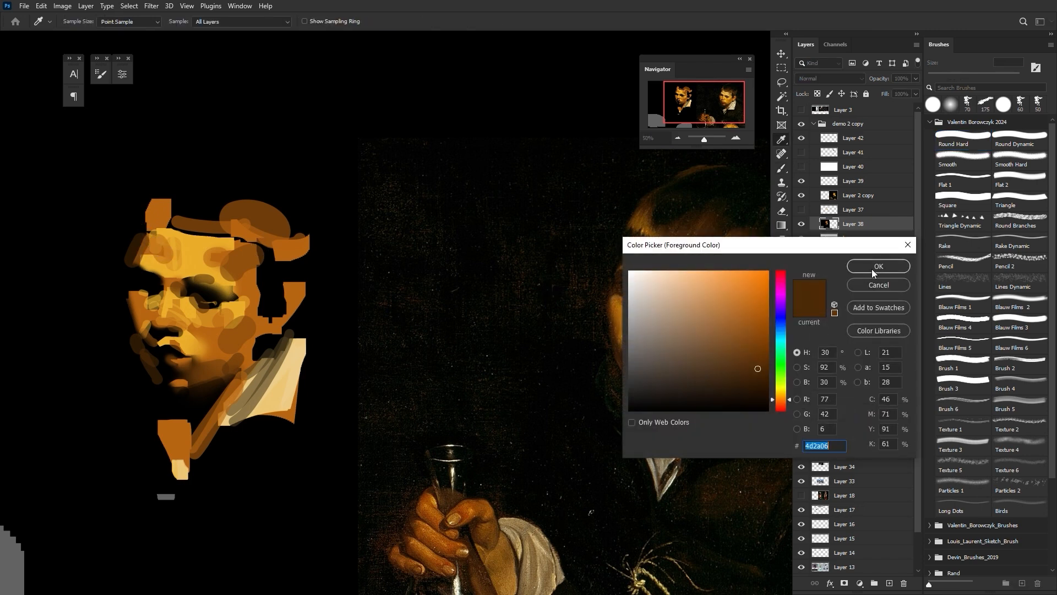
{"action": "key", "text": "Return"}
Step: Lasso the forehead of the block study and copy it to a new layer
{"action": "key", "text": "l"}
{"action": "mouse_move", "coordinate": [124, 257]}
{"action": "left_mouse_down"}
{"action": "mouse_move", "coordinate": [264, 252]}
{"action": "mouse_move", "coordinate": [237, 259]}
{"action": "left_mouse_up"}
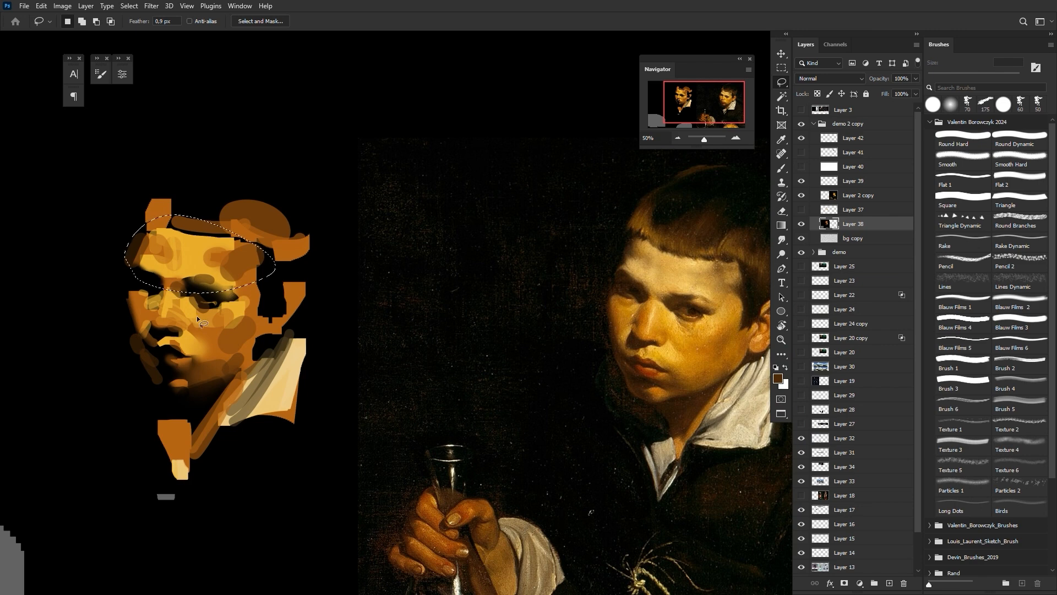
{"action": "key", "text": "ctrl+j"}
Step: Lower the saturation of the copied forehead layer to -37 with Hue/Saturation
{"action": "key", "text": "ctrl+u"}
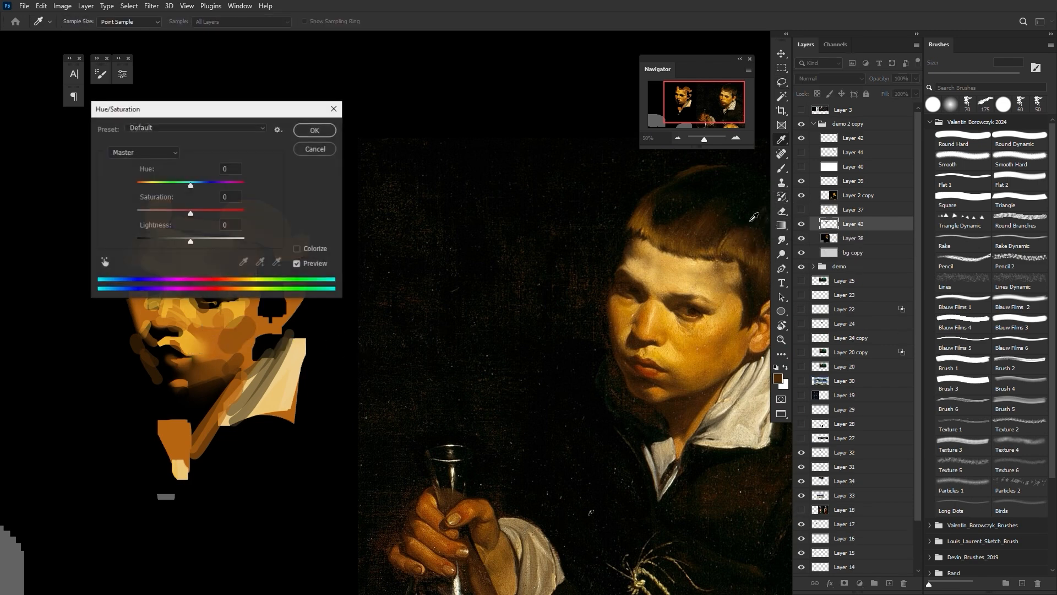
{"action": "left_click_drag", "start_coordinate": [286, 109], "coordinate": [632, 113]}
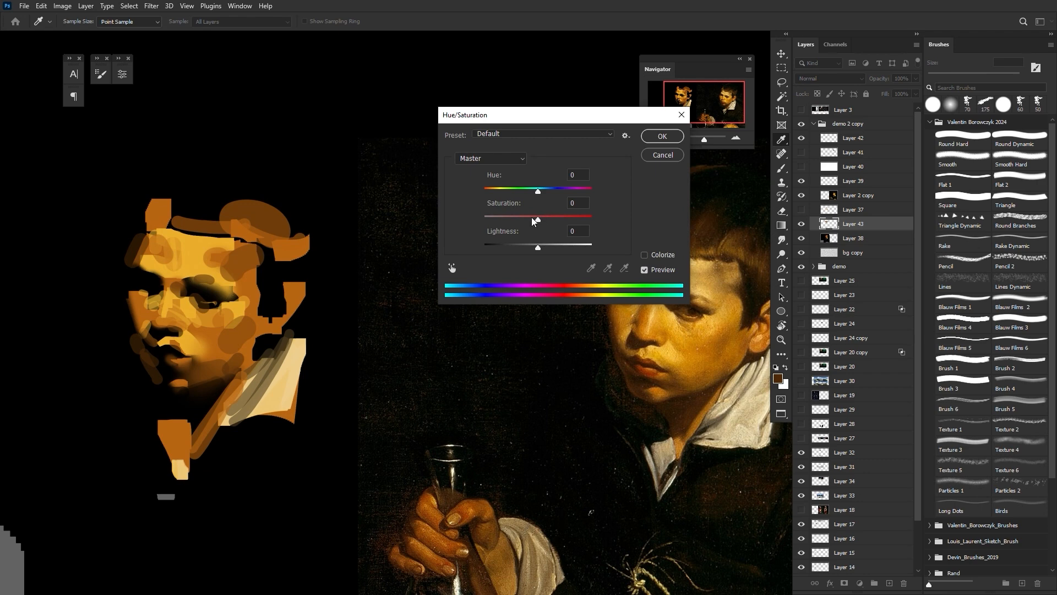
{"action": "left_click_drag", "start_coordinate": [537, 220], "coordinate": [518, 221]}
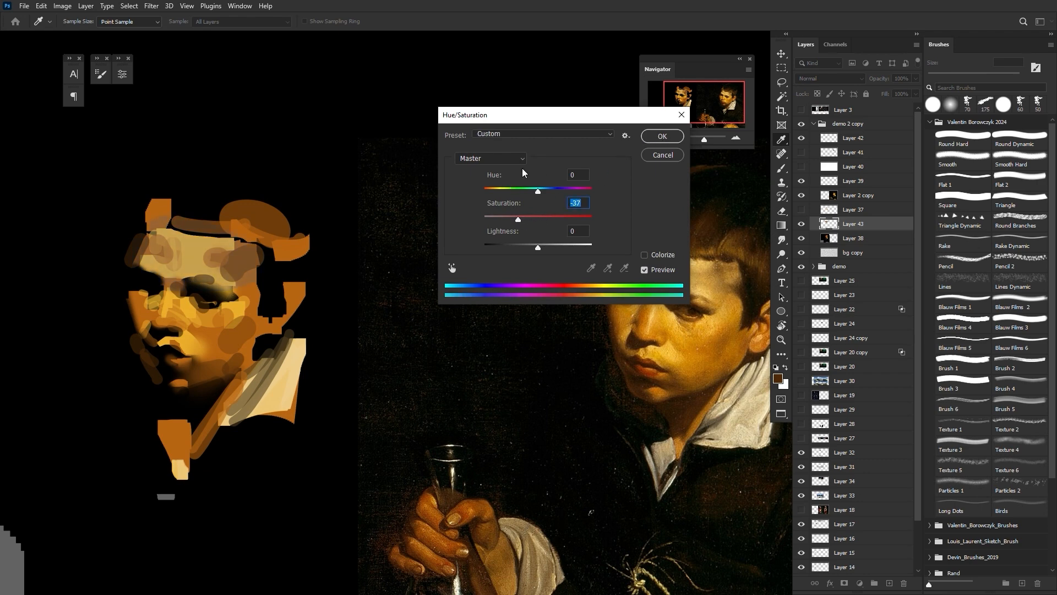
{"action": "left_click", "coordinate": [660, 136]}
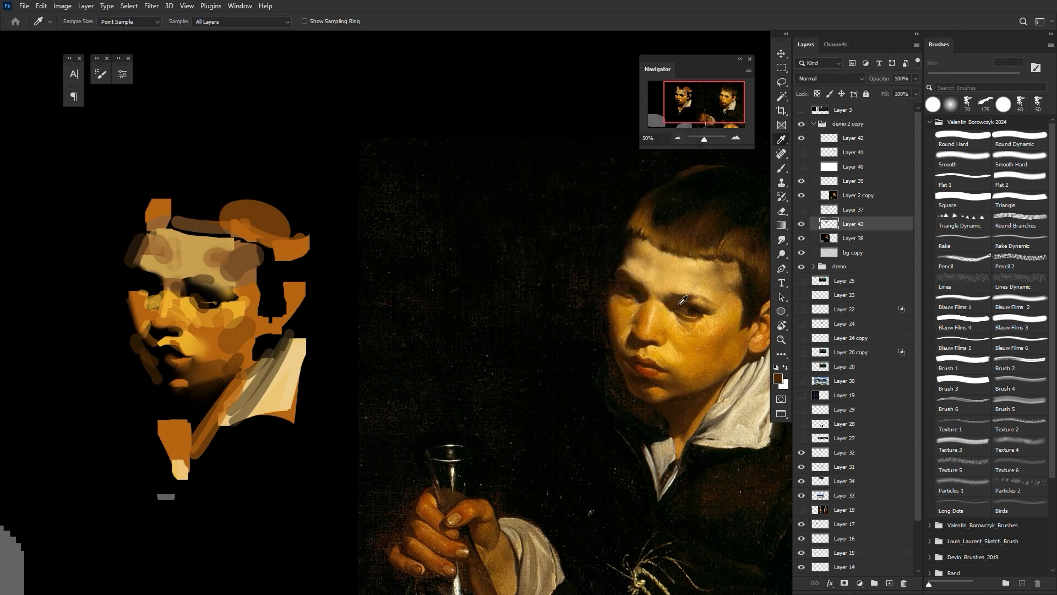
Step: Sample the desaturated forehead tan as the foreground color and shift it to a lighter tone for the brush
{"action": "left_click", "coordinate": [778, 378]}
{"action": "left_click", "coordinate": [252, 261]}
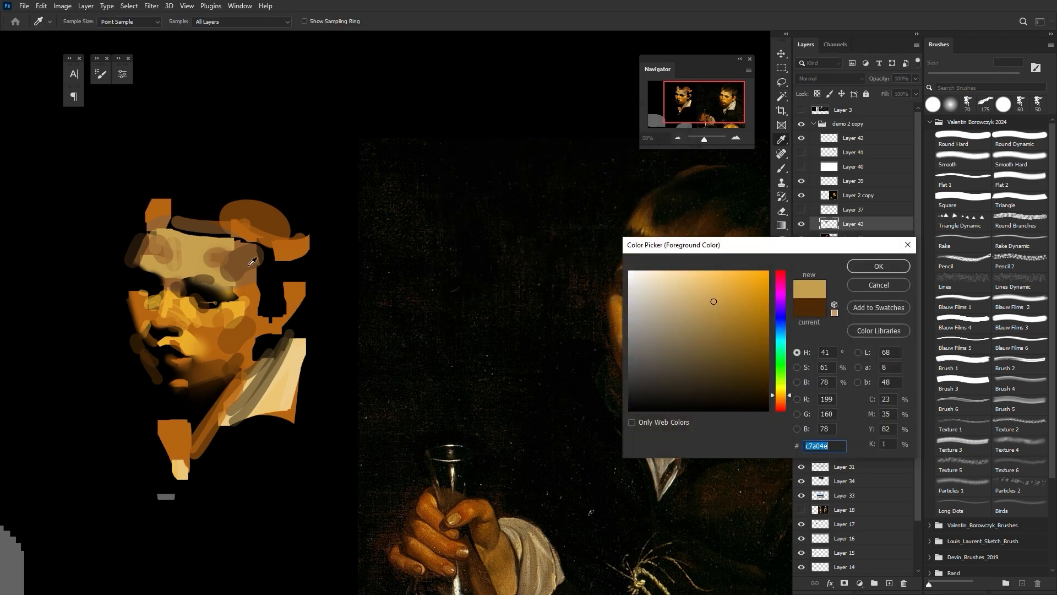
{"action": "left_click", "coordinate": [710, 287]}
{"action": "left_click", "coordinate": [856, 272]}
{"action": "key", "text": "b"}
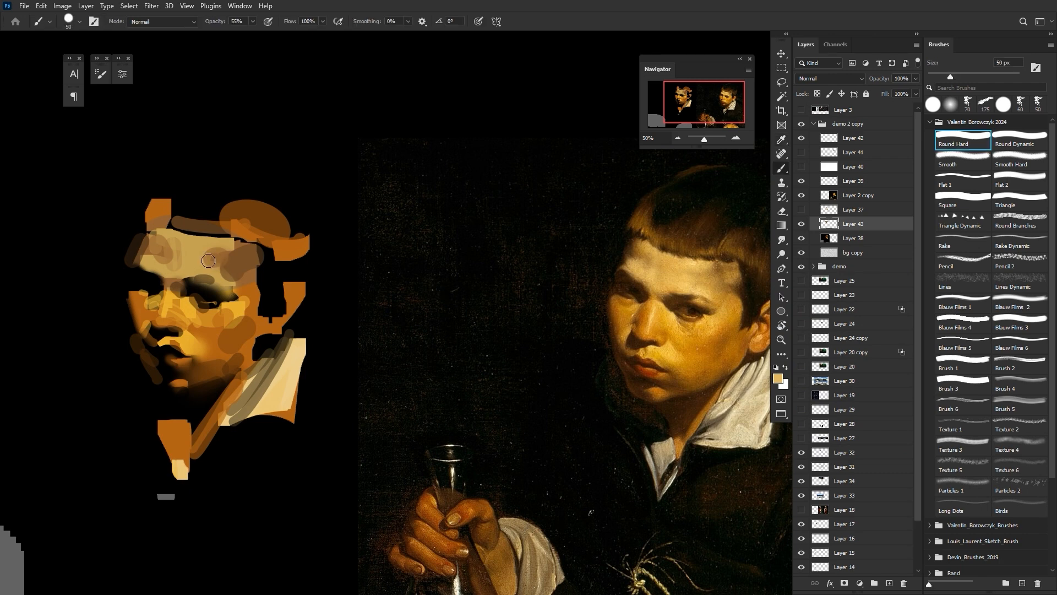
Step: Paint the lighter tan across the forehead planes with a 50 px Round Hard brush, undoing unwanted strokes
{"action": "key", "text": "ctrl+z"}
{"action": "mouse_move", "coordinate": [190, 277]}
{"action": "left_mouse_down"}
{"action": "mouse_move", "coordinate": [213, 280]}
{"action": "mouse_move", "coordinate": [199, 269]}
{"action": "mouse_move", "coordinate": [216, 275]}
{"action": "mouse_move", "coordinate": [204, 244]}
{"action": "mouse_move", "coordinate": [198, 262]}
{"action": "mouse_move", "coordinate": [209, 241]}
{"action": "mouse_move", "coordinate": [194, 241]}
{"action": "mouse_move", "coordinate": [218, 242]}
{"action": "left_mouse_up"}
{"action": "key", "text": "ctrl+z"}
{"action": "key", "text": "bracketleft"}
{"action": "key", "text": "bracketleft"}
{"action": "key", "text": "bracketleft"}
{"action": "key", "text": "bracketright"}
{"action": "key", "text": "bracketright"}
{"action": "key", "text": "bracketright"}
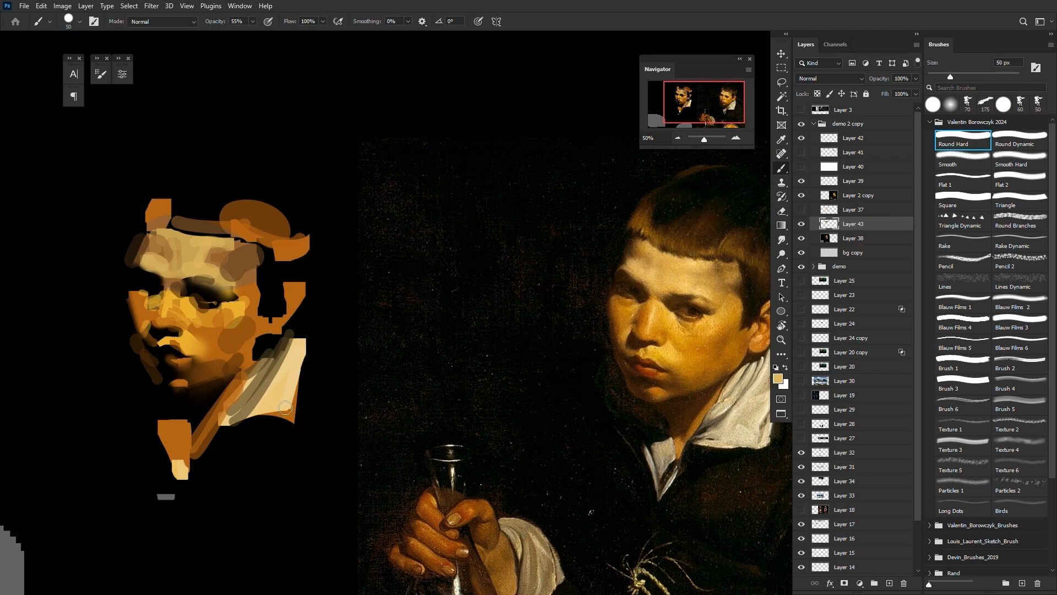
Step: Sample yellow and brown around the brow and rework its transition into the forehead with a 20–25 px Round Hard brush
{"action": "key", "text": "i"}
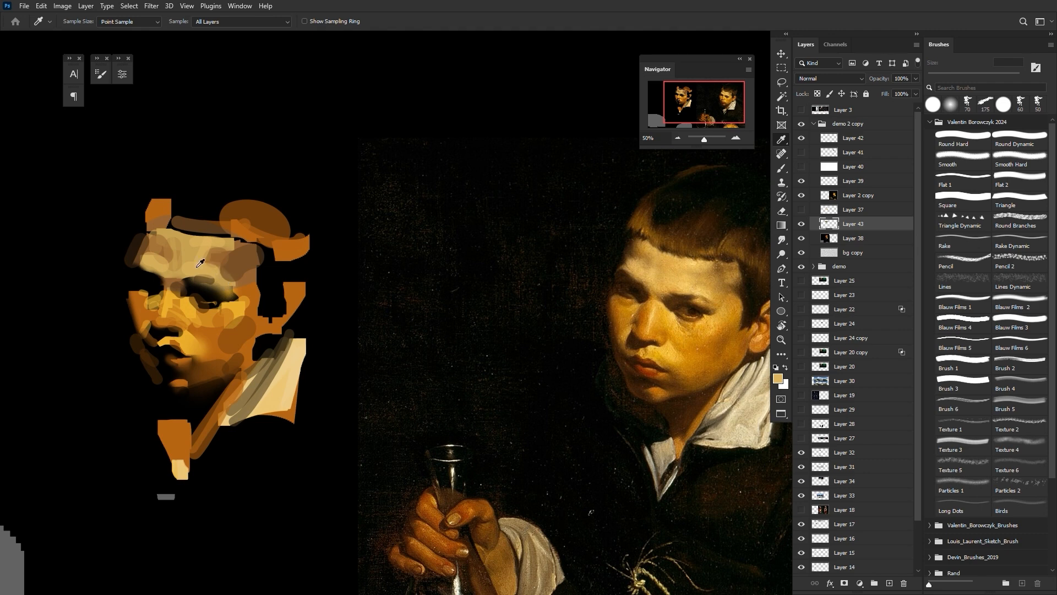
{"action": "key", "text": "b"}
{"action": "key", "text": "bracketleft"}
{"action": "key", "text": "bracketleft"}
{"action": "key", "text": "bracketleft"}
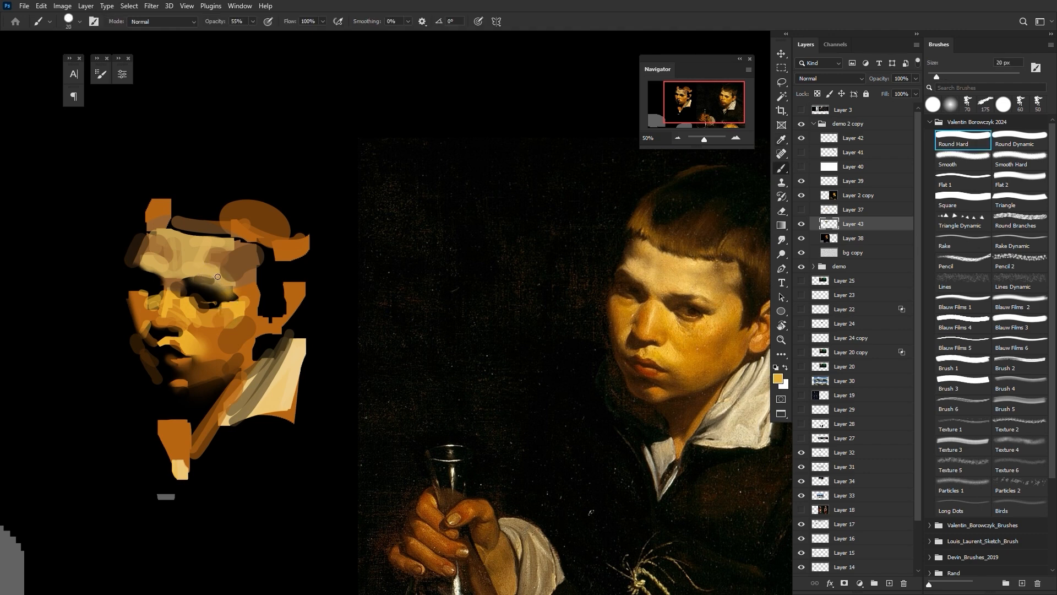
{"action": "key", "text": "i"}
{"action": "left_click", "coordinate": [221, 284]}
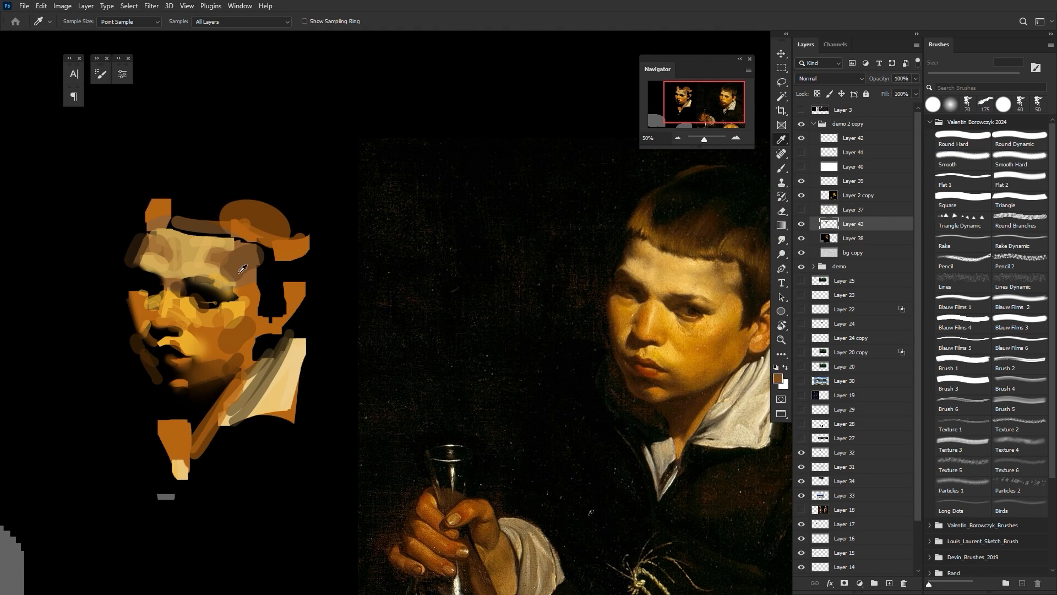
{"action": "key", "text": "b"}
{"action": "key", "text": "bracketright"}
{"action": "key", "text": "bracketright"}
{"action": "key", "text": "bracketright"}
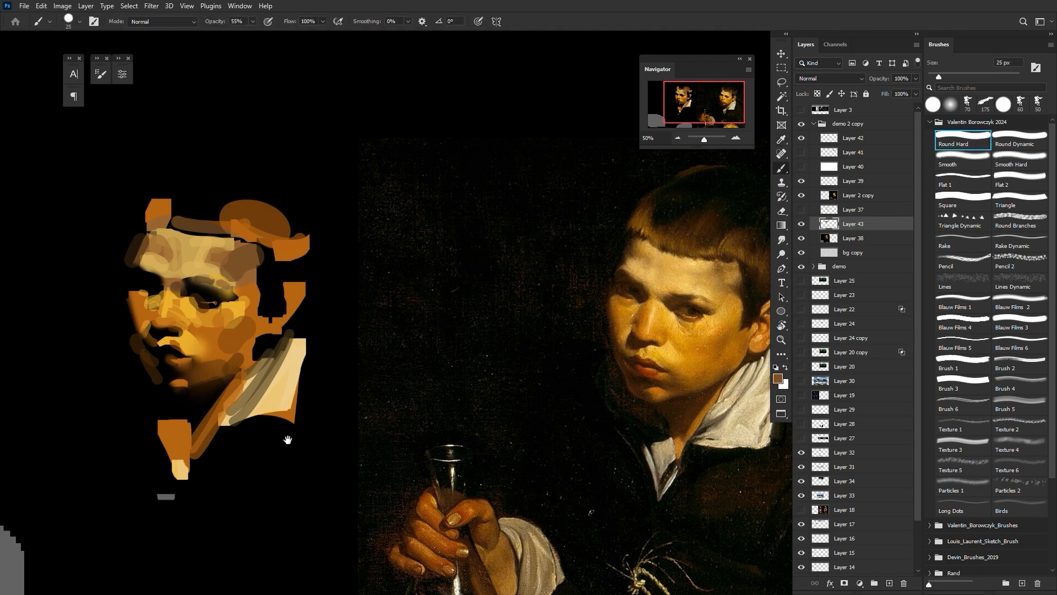
Step: Sample the orange tones around the mouth and cheek for a 30 px Round Hard brush
{"action": "mouse_move", "coordinate": [300, 435]}
{"action": "left_mouse_down"}
{"action": "mouse_move", "coordinate": [298, 461]}
{"action": "mouse_move", "coordinate": [304, 445]}
{"action": "left_mouse_up"}
{"action": "key", "text": "i"}
{"action": "left_click", "coordinate": [147, 358]}
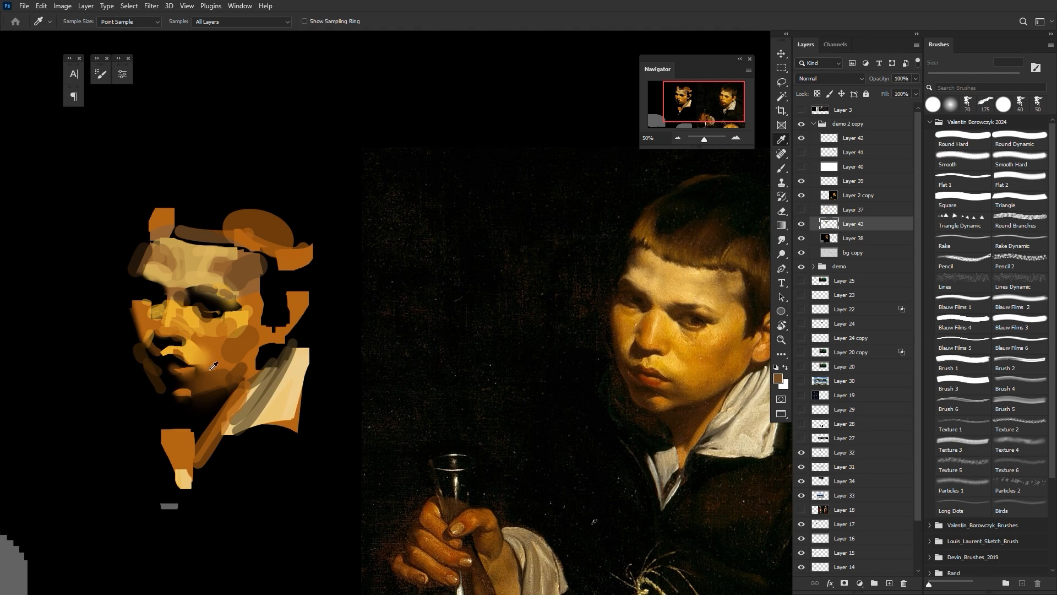
{"action": "left_click", "coordinate": [220, 359]}
{"action": "key", "text": "b"}
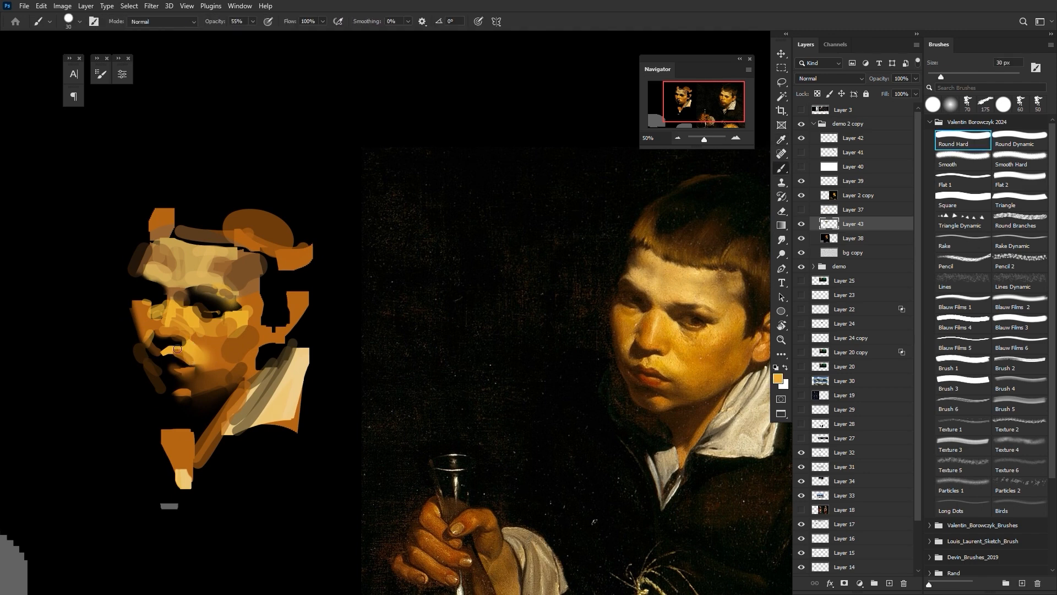
{"action": "left_click", "coordinate": [190, 354], "text": "alt"}
Step: Sample the light collar color and paint a muted transition on the neck with a 50 px Round Hard brush, undoing unwanted strokes
{"action": "left_click_drag", "start_coordinate": [320, 422], "coordinate": [300, 394]}
{"action": "key", "text": "alt"}
{"action": "left_click", "coordinate": [269, 384], "text": "alt"}
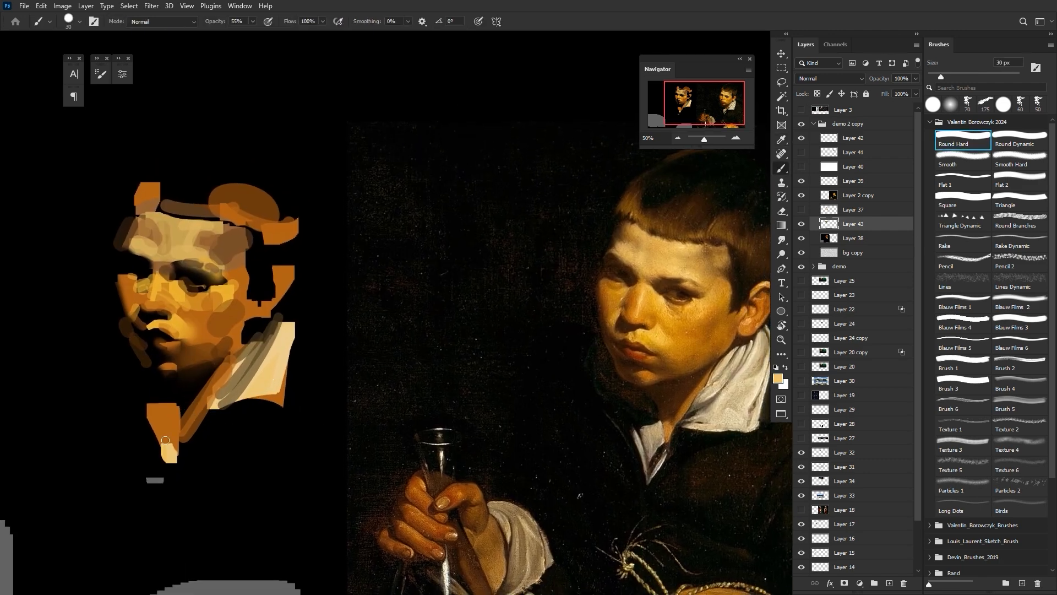
{"action": "key", "text": "]"}
{"action": "key", "text": "]"}
{"action": "left_click_drag", "start_coordinate": [149, 427], "coordinate": [168, 457]}
{"action": "key", "text": "ctrl+z"}
{"action": "key", "text": "["}
{"action": "key", "text": "ctrl+z"}
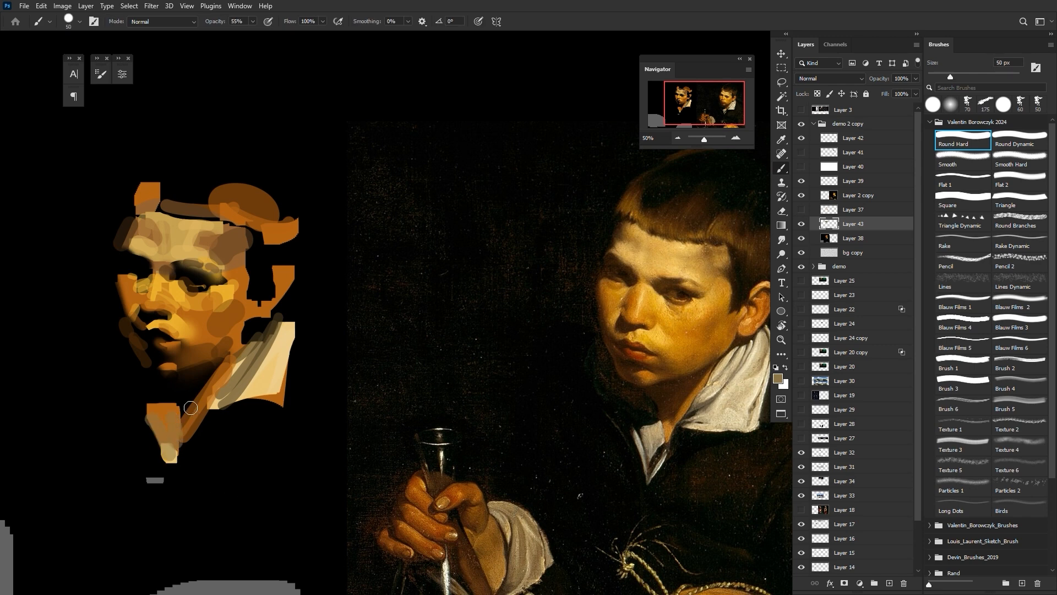
Step: Sample brown from the jaw and shade the upper neck beneath the chin with a large Round Hard brush, finishing at 70 px
{"action": "key", "text": "]"}
{"action": "left_click", "coordinate": [220, 365], "text": "alt"}
{"action": "key", "text": "]"}
{"action": "key", "text": "]"}
{"action": "key", "text": "ctrl+z"}
{"action": "mouse_move", "coordinate": [149, 403]}
{"action": "left_mouse_down"}
{"action": "mouse_move", "coordinate": [186, 417]}
{"action": "mouse_move", "coordinate": [184, 405]}
{"action": "mouse_move", "coordinate": [203, 388]}
{"action": "left_mouse_up"}
{"action": "key", "text": "["}
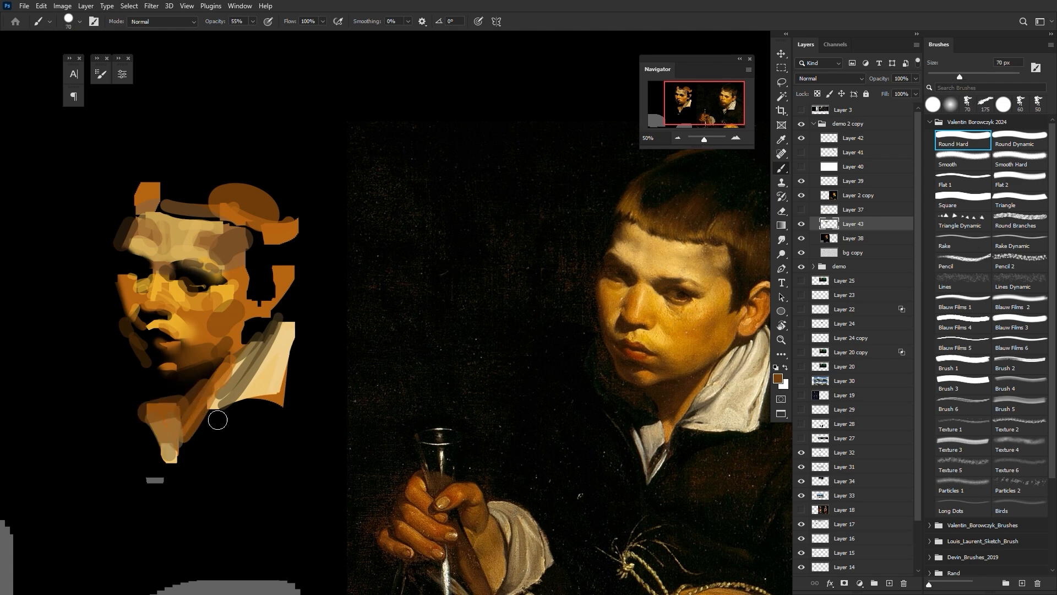